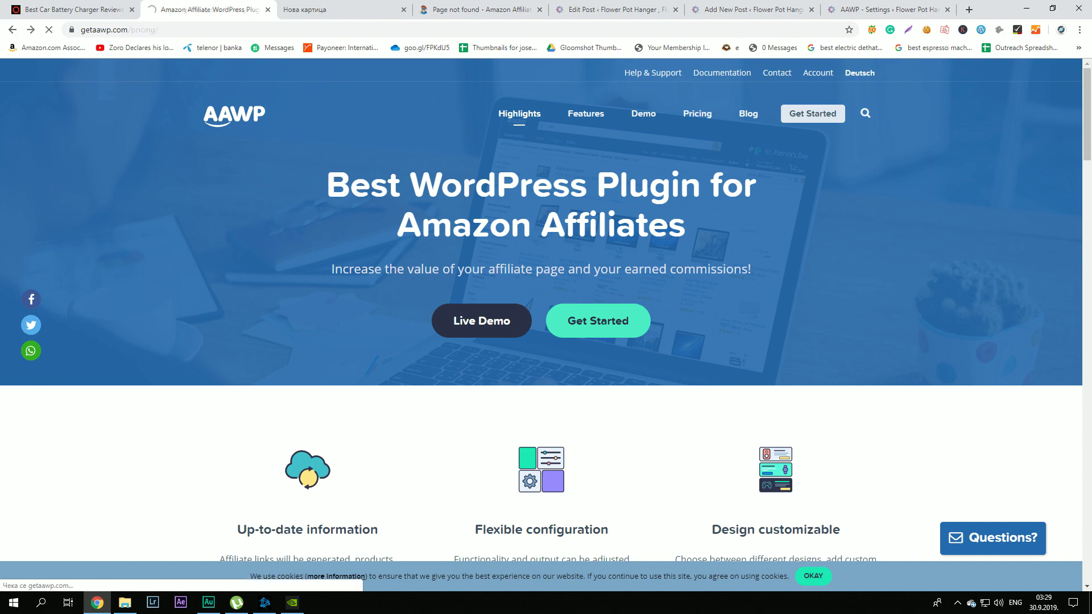
# Step: Examine the AAWP pricing page, comparing the Personal, Plus, Pro and Ultimate plans and highlighting the Personal and Plus prices
pyautogui.scroll(-3, 697, 113)
pyautogui.scroll(2, 627, 353)
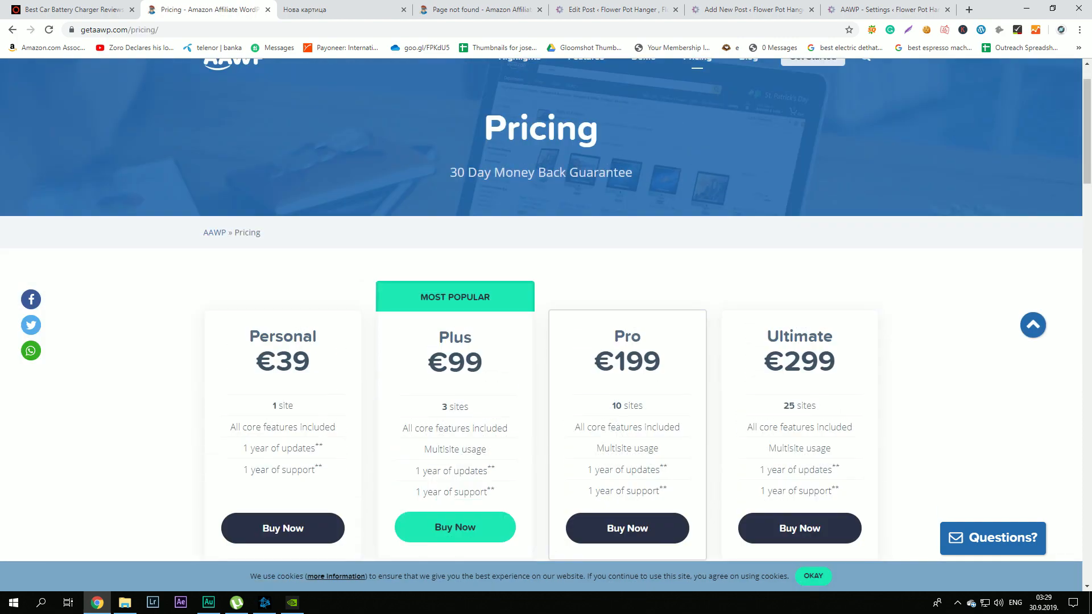
pyautogui.scroll(-1, 627, 353)
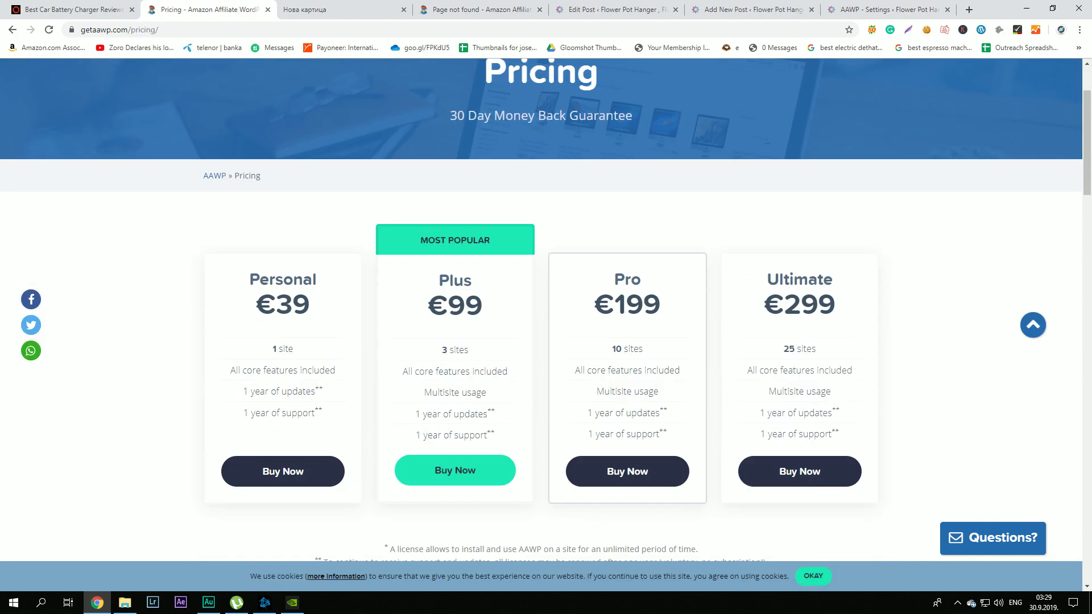
pyautogui.doubleClick(293, 304)
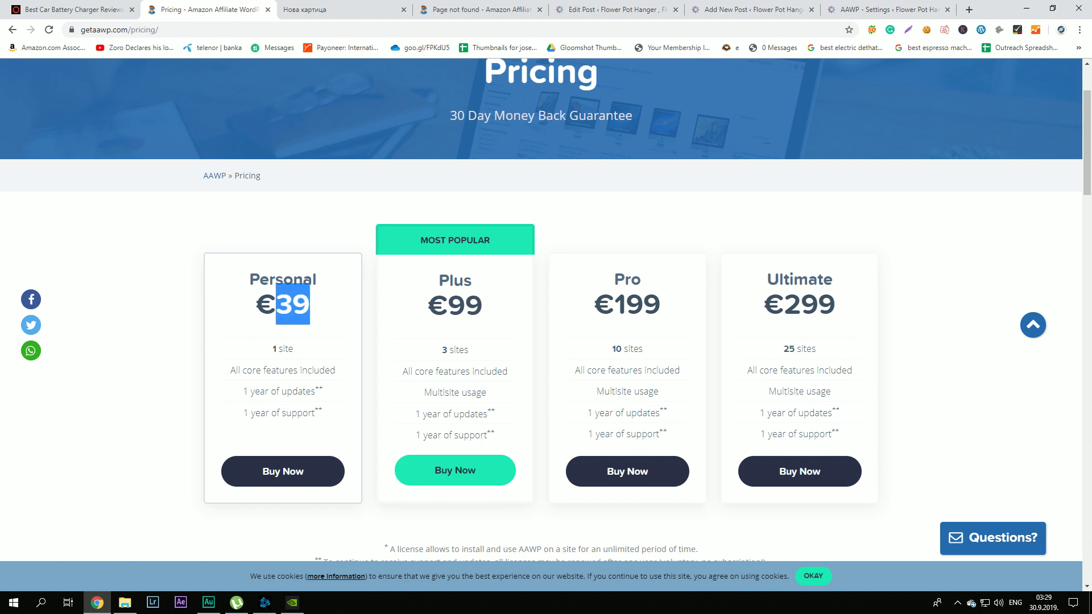
pyautogui.doubleClick(465, 306)
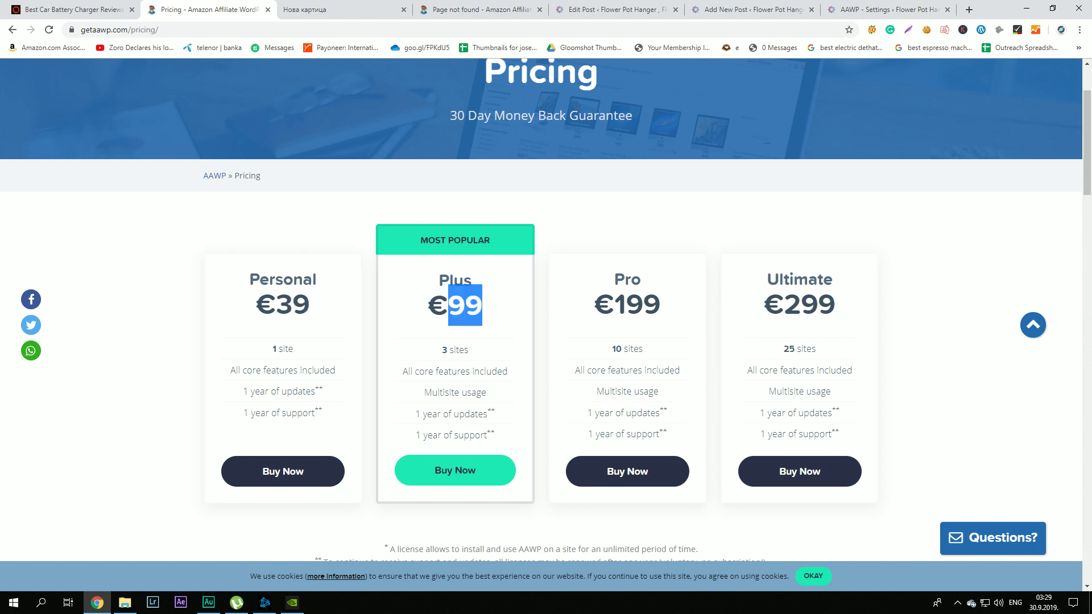
pyautogui.click(477, 297)
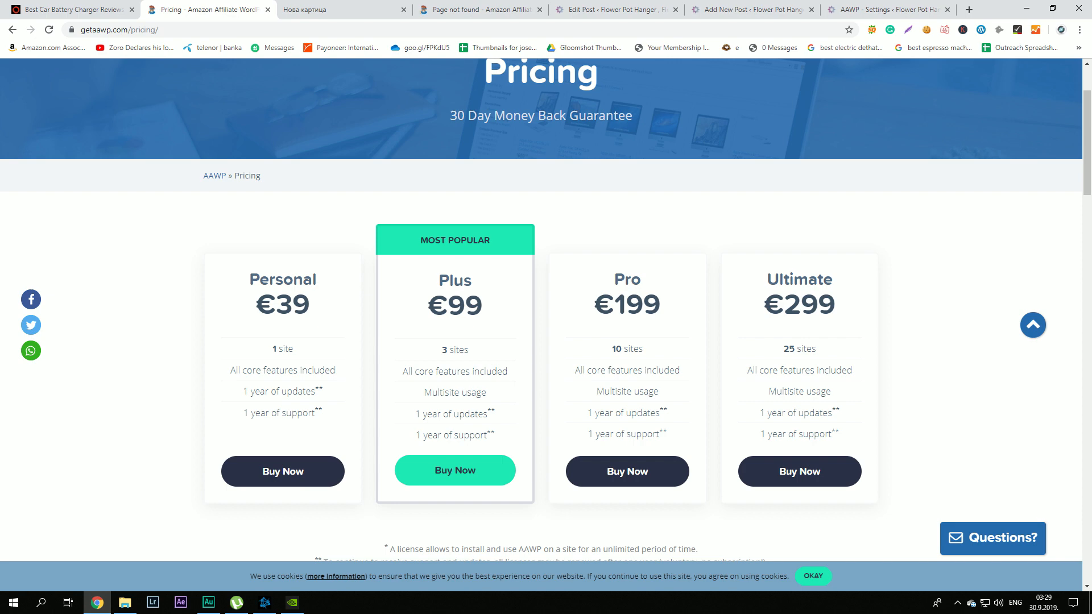
pyautogui.scroll(2, 478, 297)
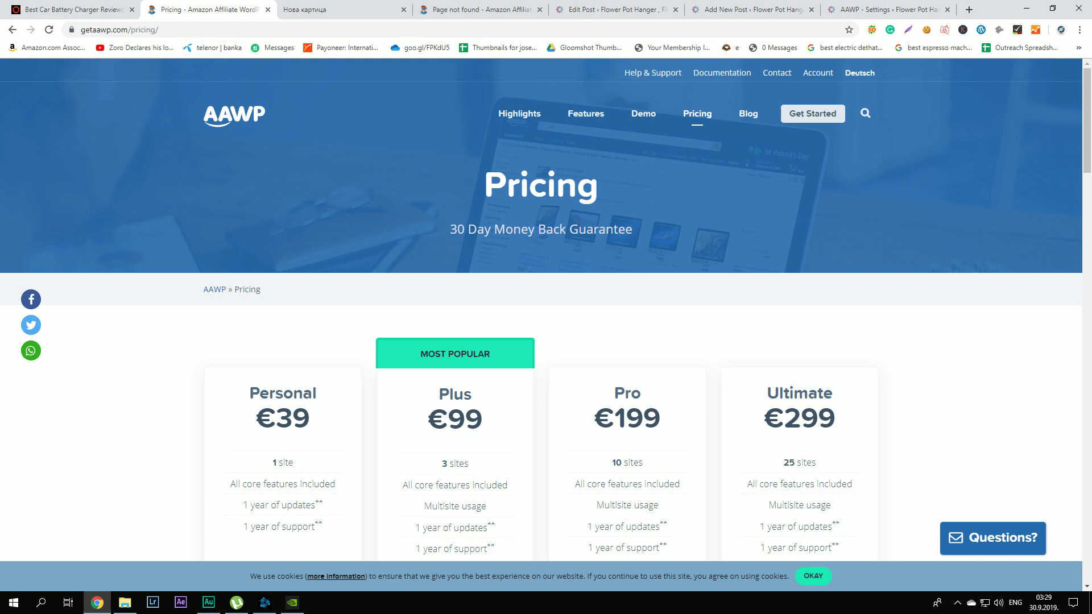
# Step: Open the getaawp.com/templates/ page in the empty browser tab
pyautogui.click(302, 9)
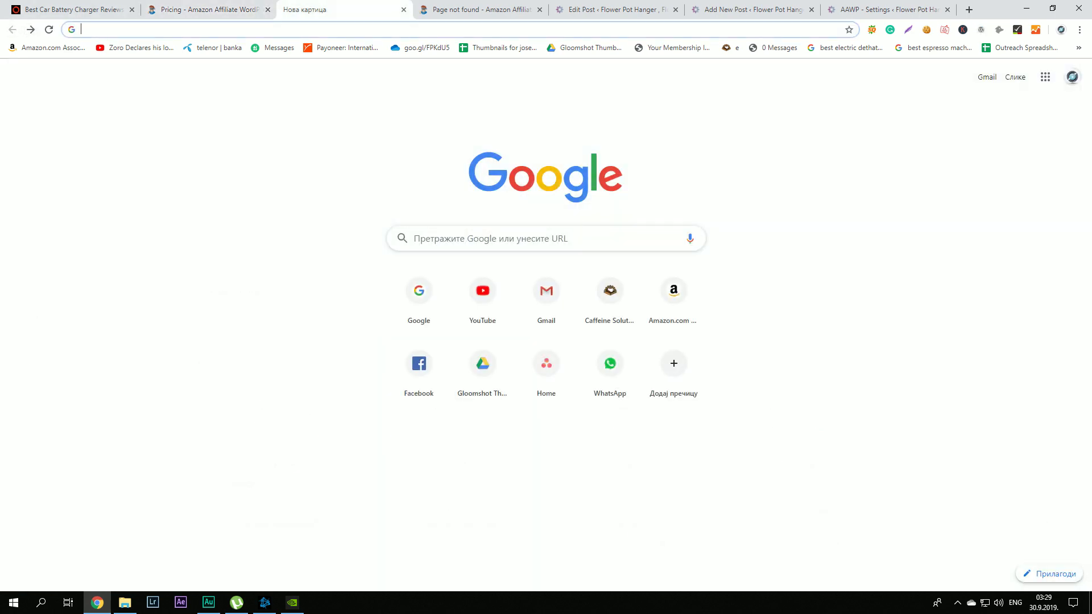
pyautogui.write('get')
pyautogui.press('Return')
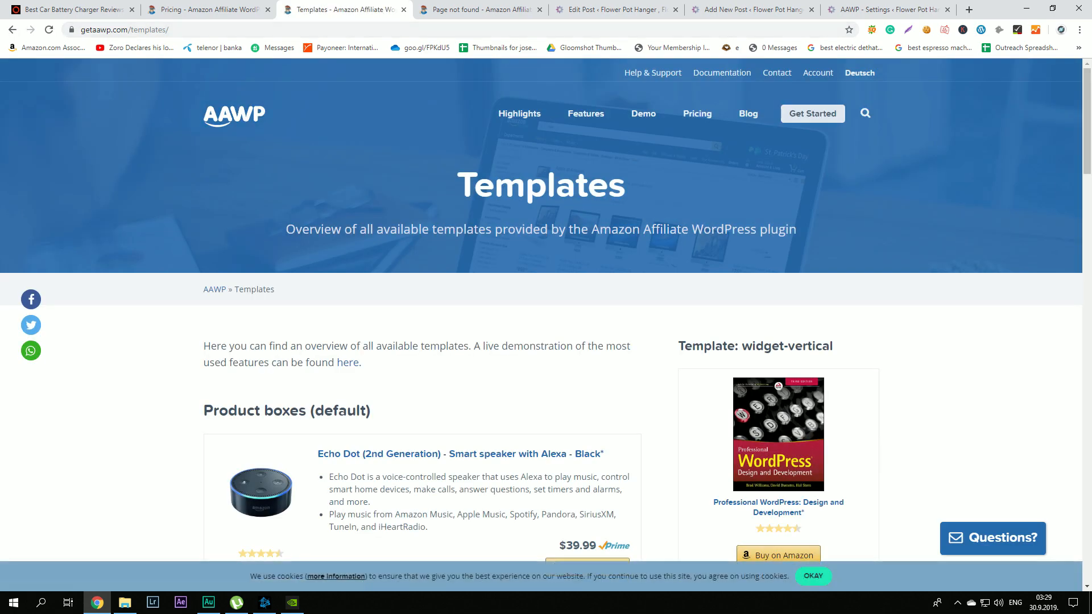
# Step: Examine the default product box template, highlighting part of the Echo Dot description and the last-update line below the box
pyautogui.scroll(-1, 546, 318)
pyautogui.scroll(-1, 546, 319)
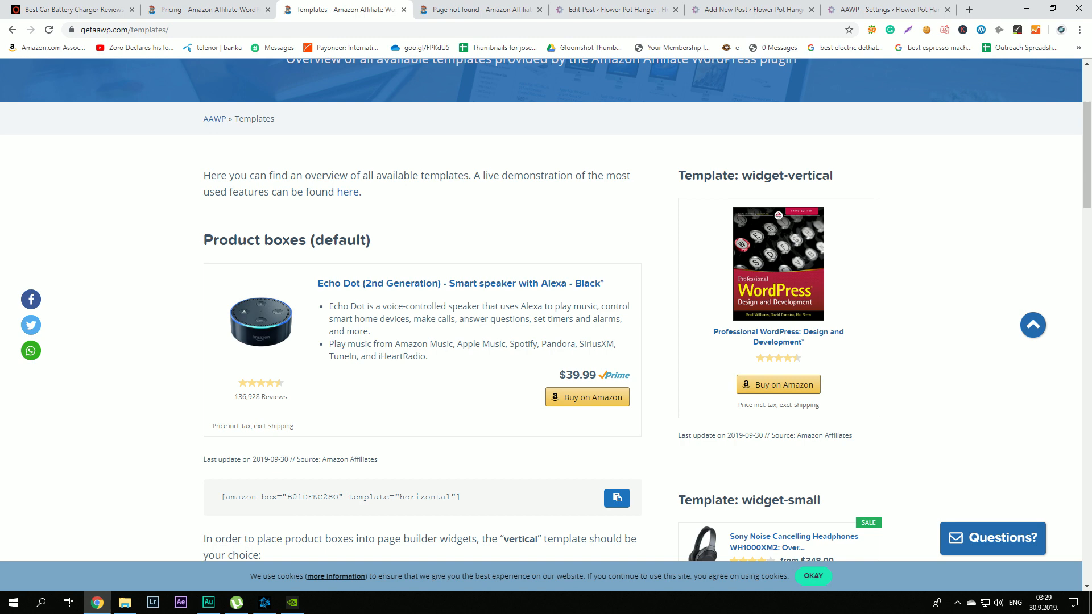
pyautogui.scroll(-1, 546, 318)
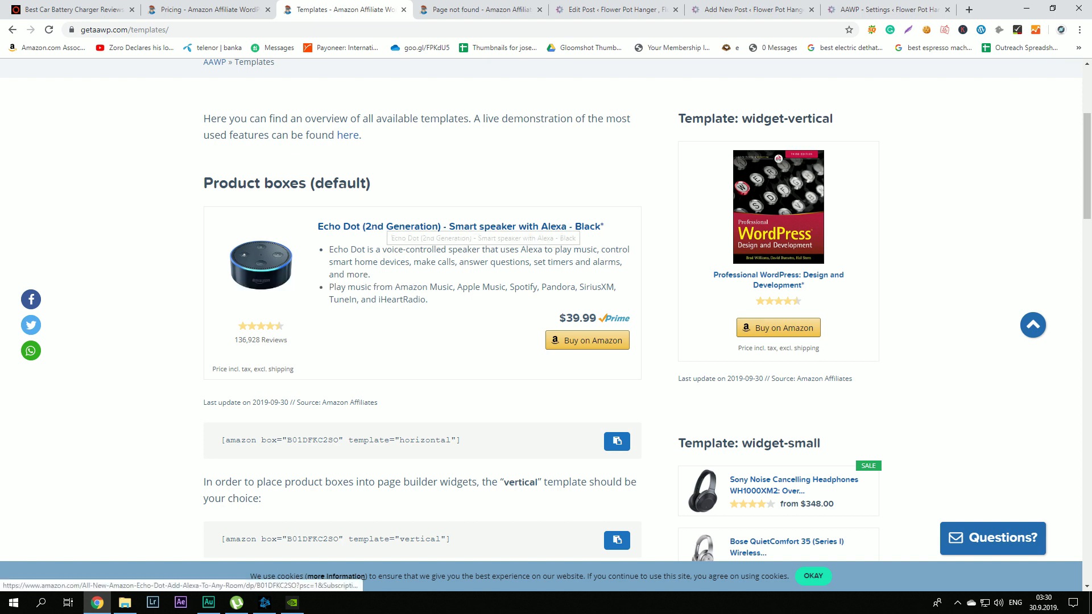
pyautogui.moveTo(338, 249); pyautogui.dragTo(412, 287)
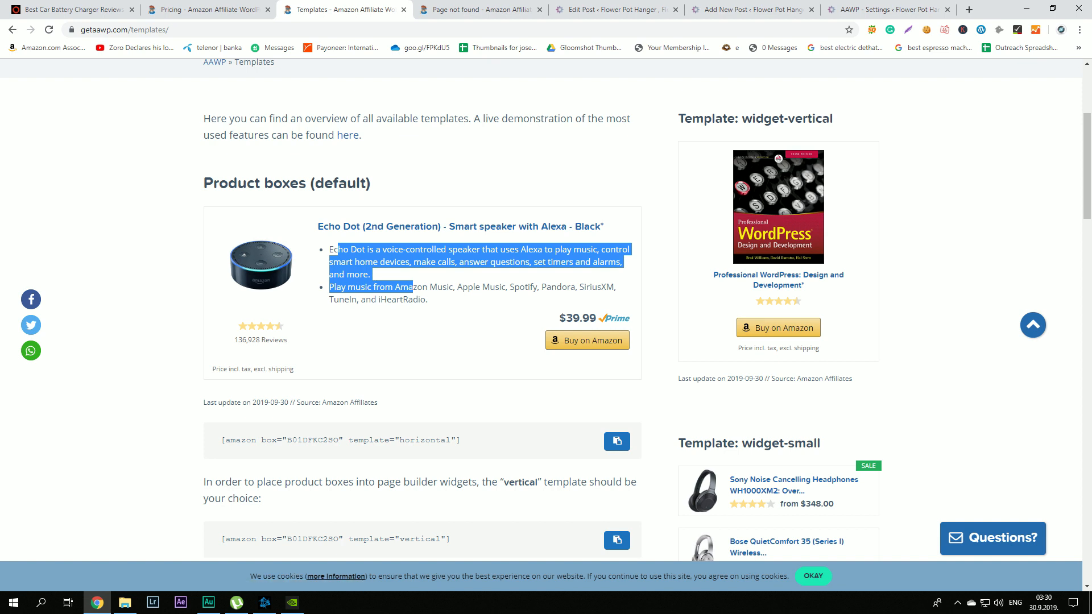
pyautogui.scroll(-1, 614, 414)
pyautogui.click(614, 415)
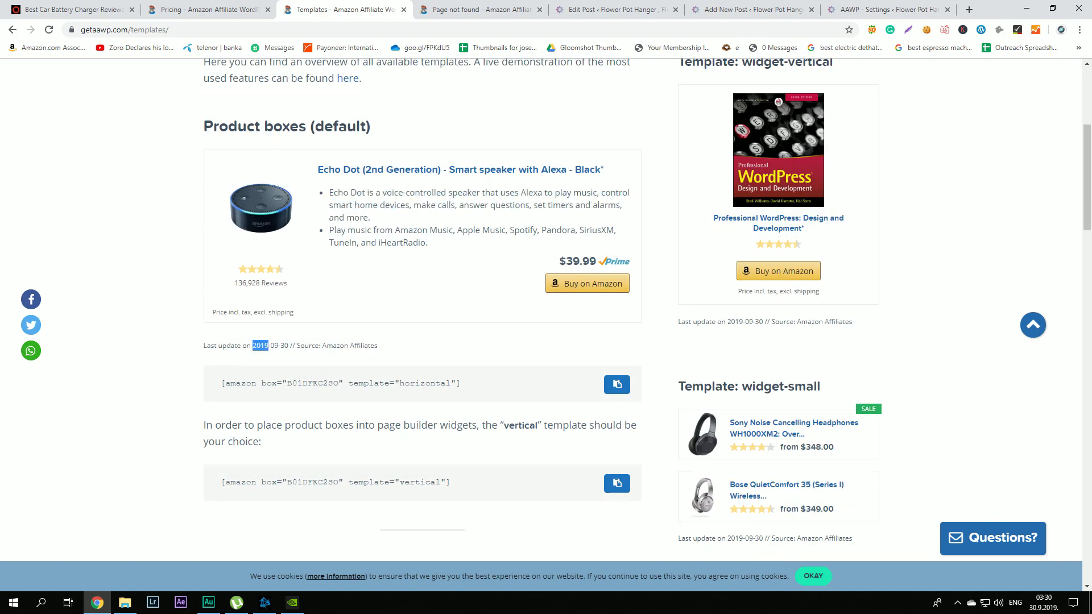
pyautogui.tripleClick(261, 346)
# Step: Review the Grids, Tables and Lists examples on the templates page and return to its introduction
pyautogui.scroll(-7, 261, 345)
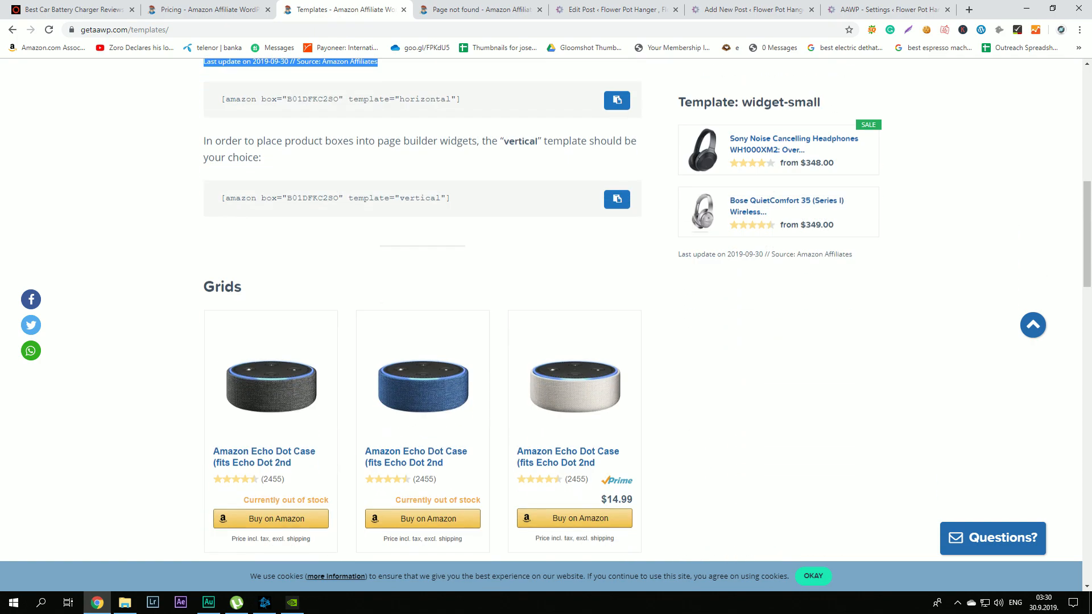
pyautogui.scroll(-7, 249, 335)
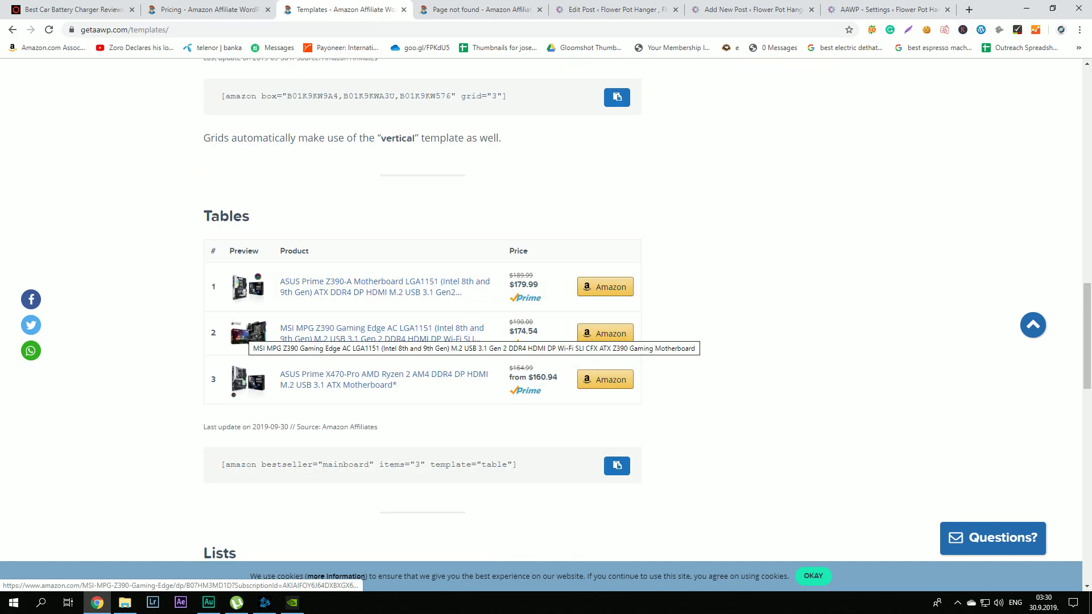
pyautogui.scroll(-15, 249, 336)
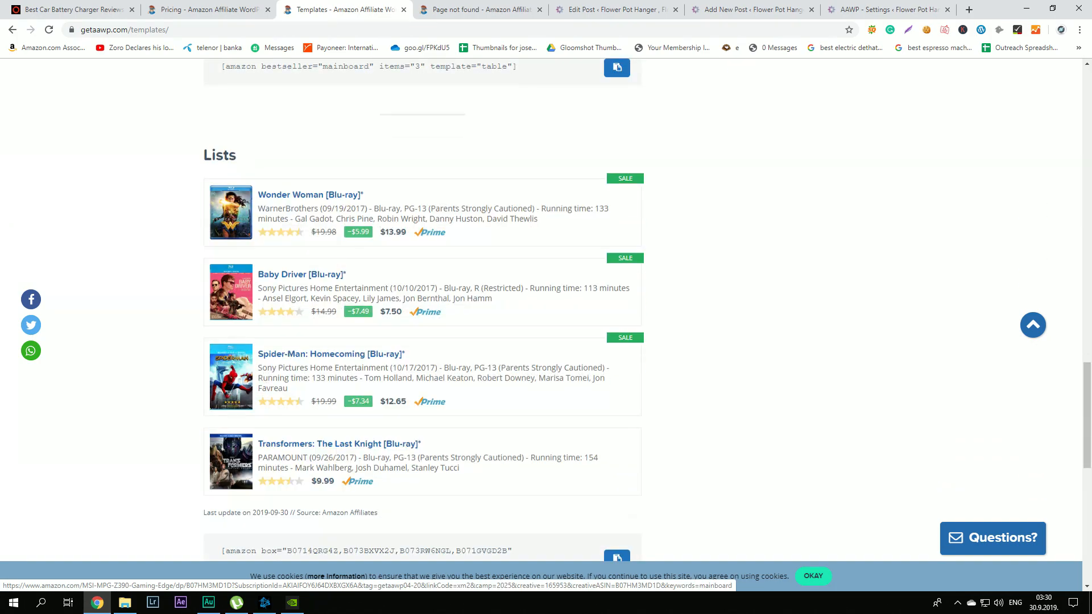
pyautogui.scroll(20, 249, 336)
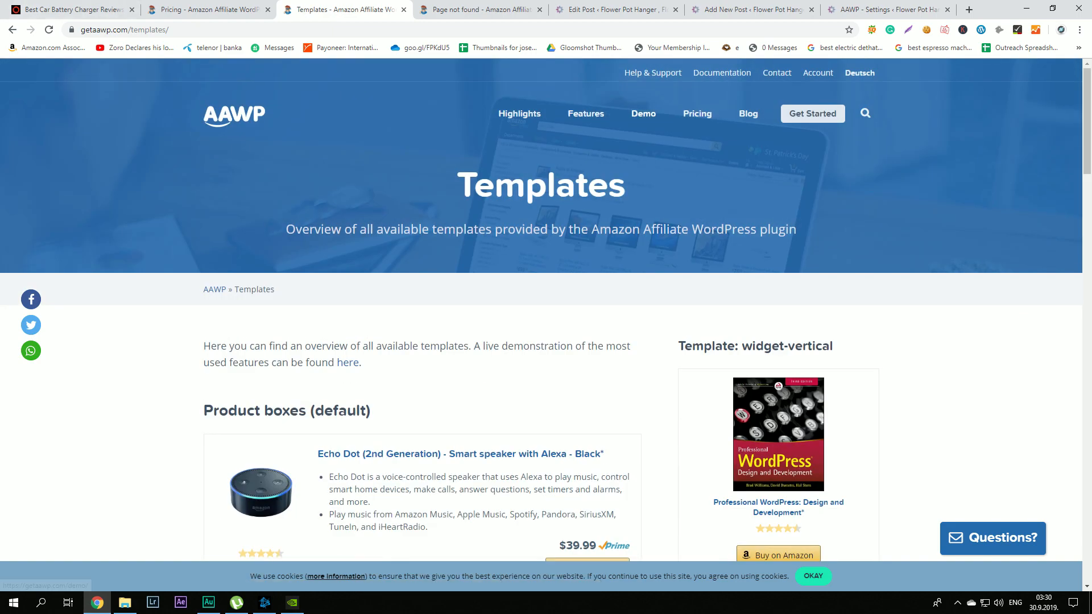
# Step: Open the live demonstration linked in the templates introduction and examine its comparison table and the two demo widgets
pyautogui.click(348, 362)
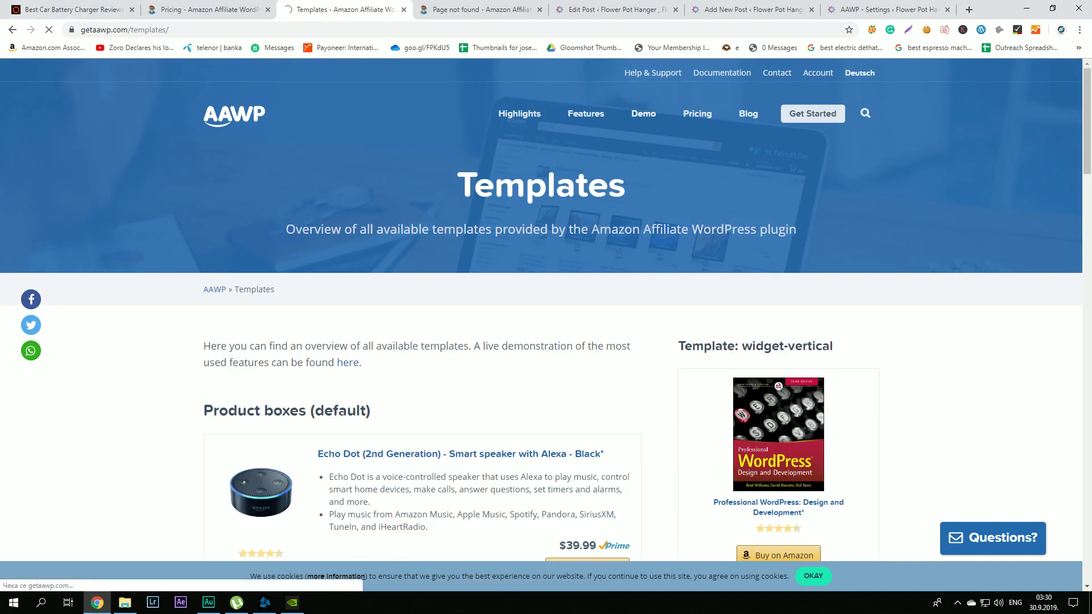
pyautogui.scroll(-5, 348, 362)
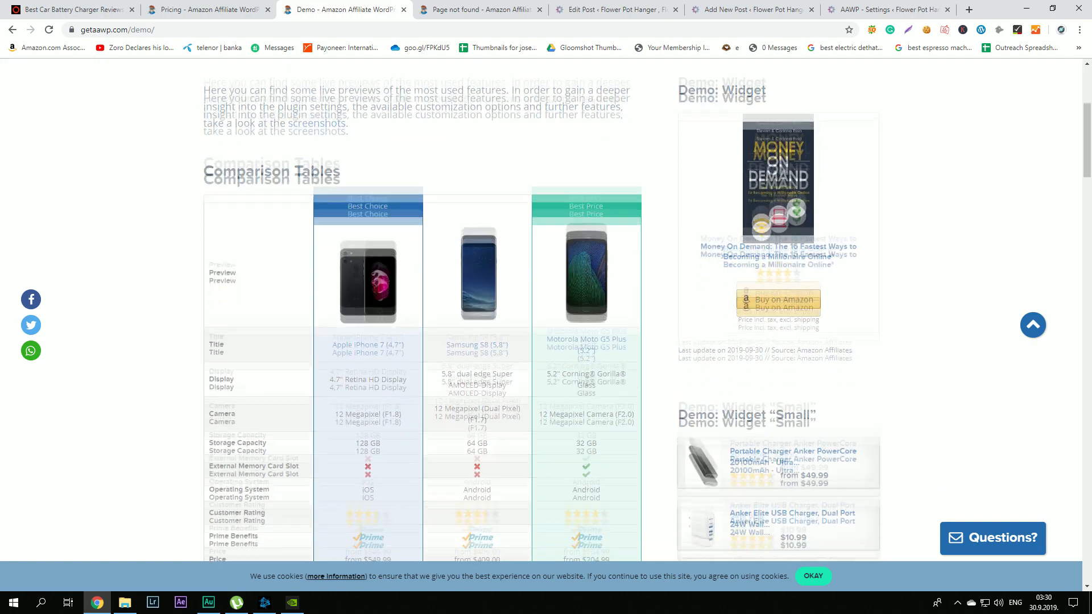
pyautogui.scroll(1, 392, 211)
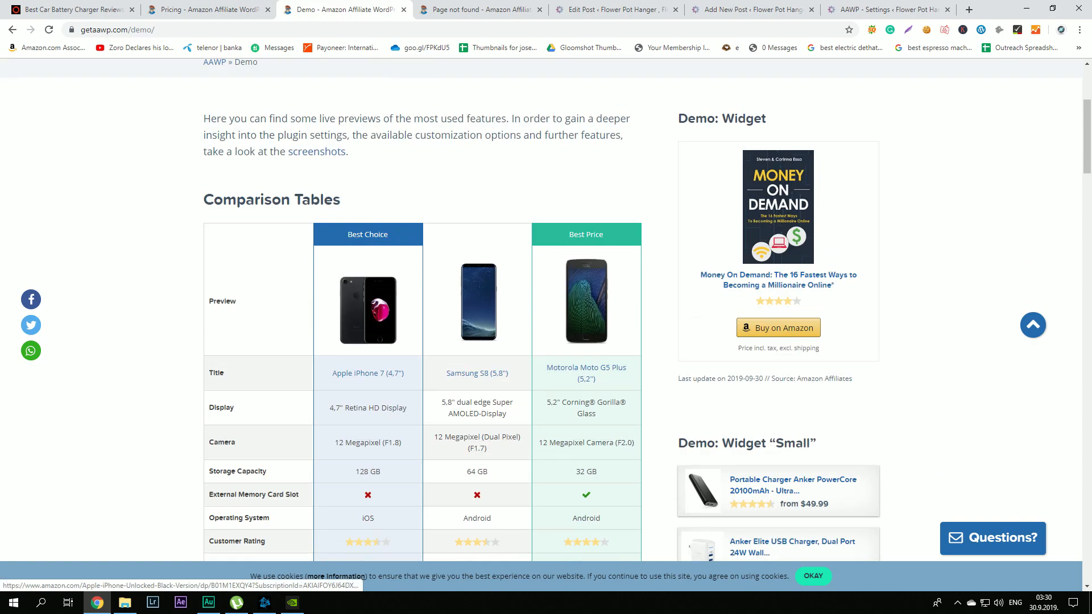
pyautogui.scroll(-4, 368, 310)
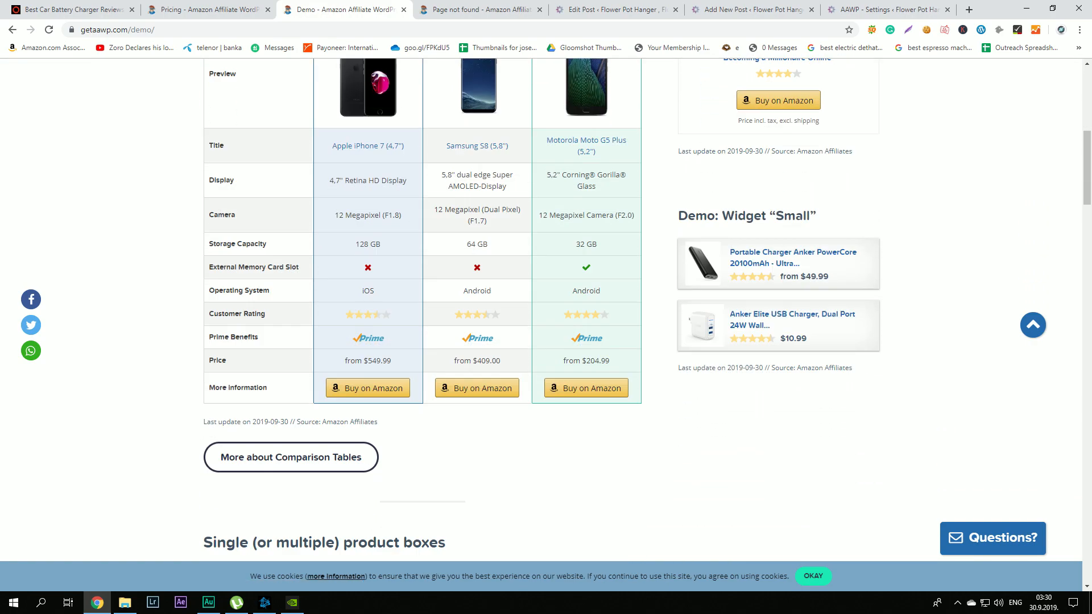
pyautogui.scroll(4, 778, 228)
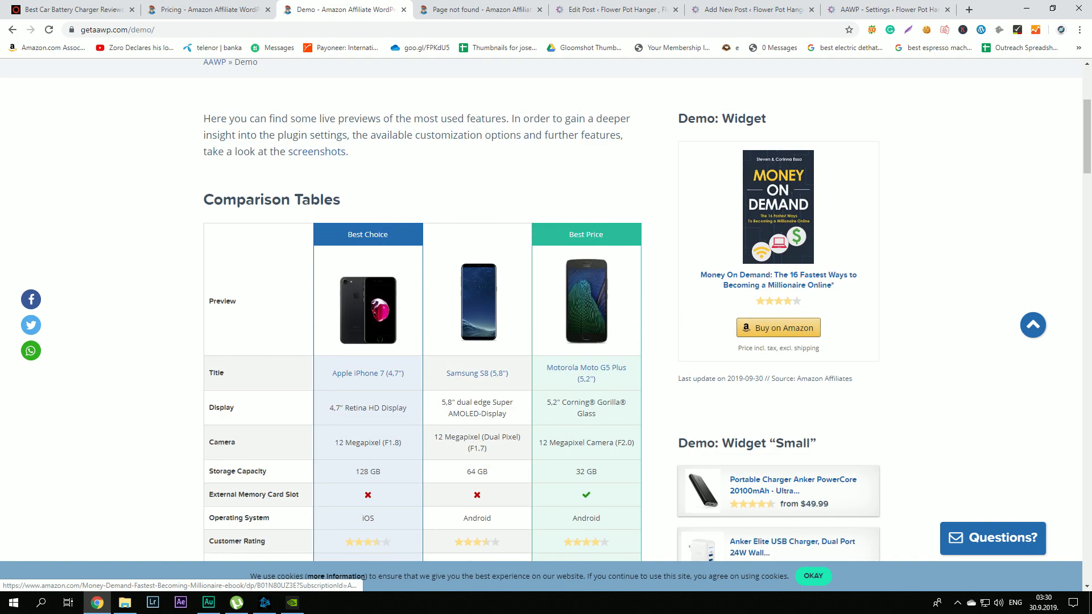
pyautogui.scroll(-4, 840, 223)
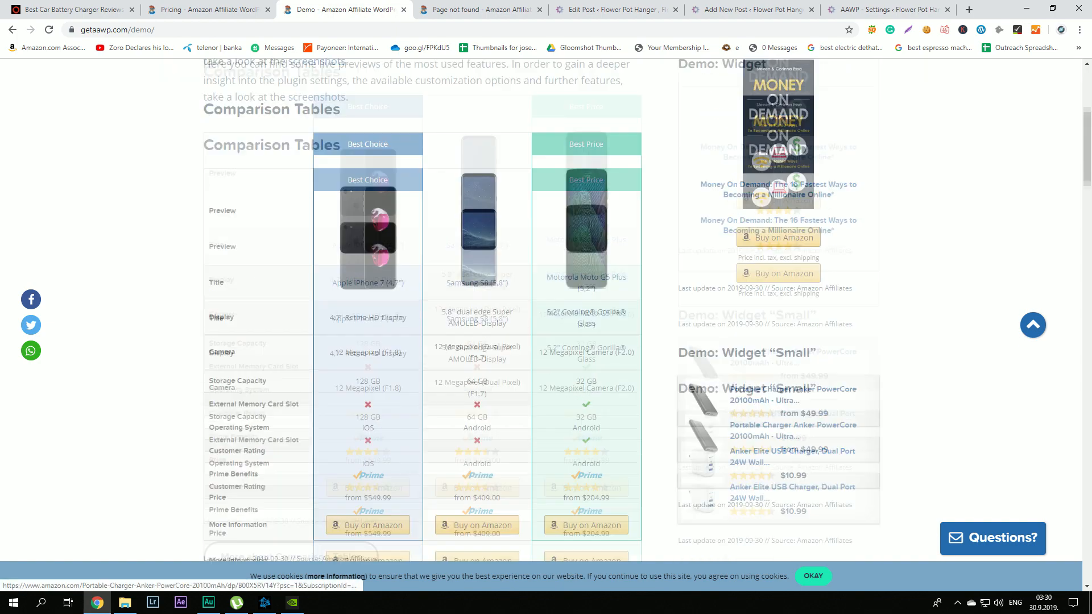
pyautogui.scroll(5, 840, 223)
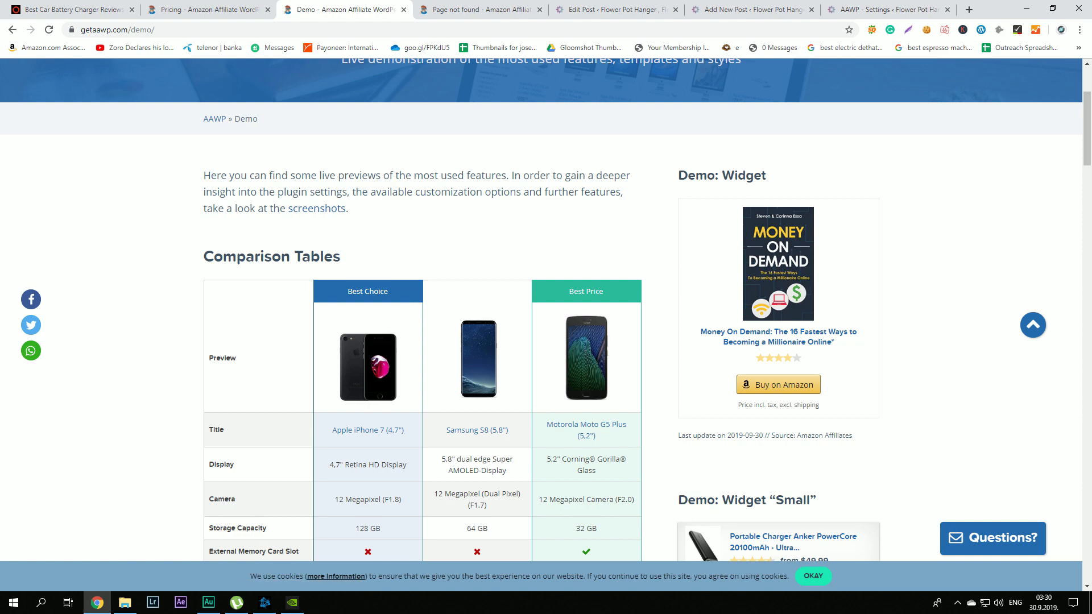
pyautogui.scroll(-9, 546, 307)
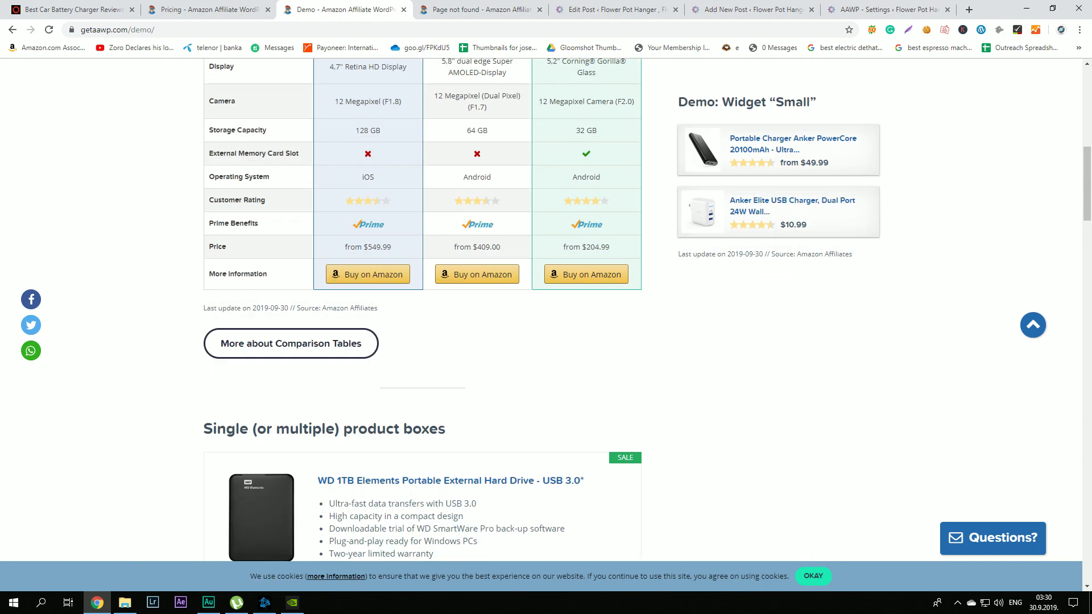
# Step: Review the demo's product boxes, bestseller lists, new releases and data fields table, and return to the start of the page
pyautogui.scroll(-6, 546, 307)
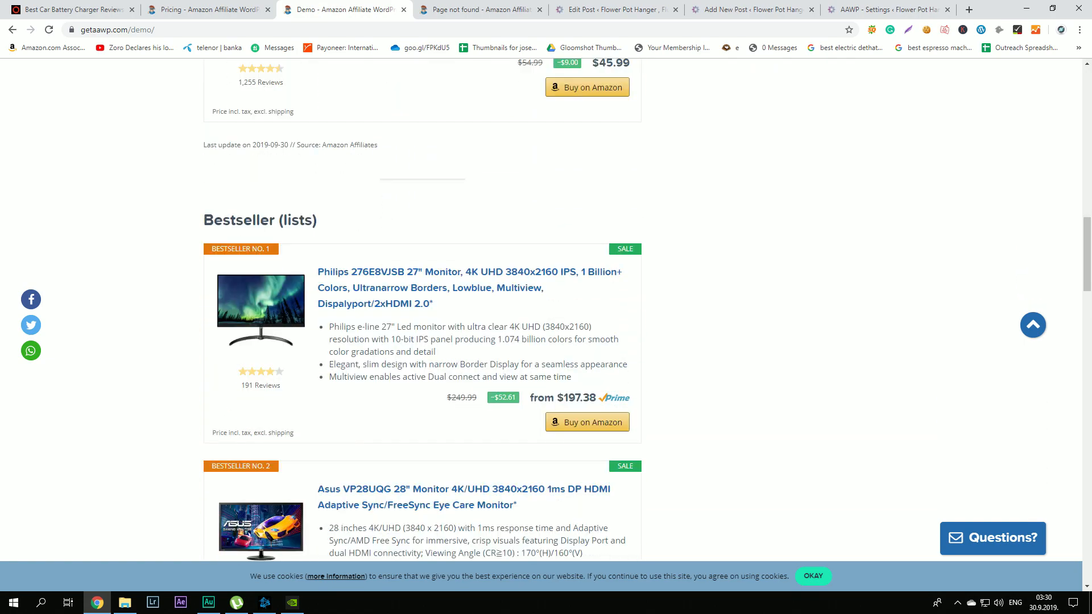
pyautogui.scroll(-13, 546, 307)
pyautogui.scroll(-8, 423, 310)
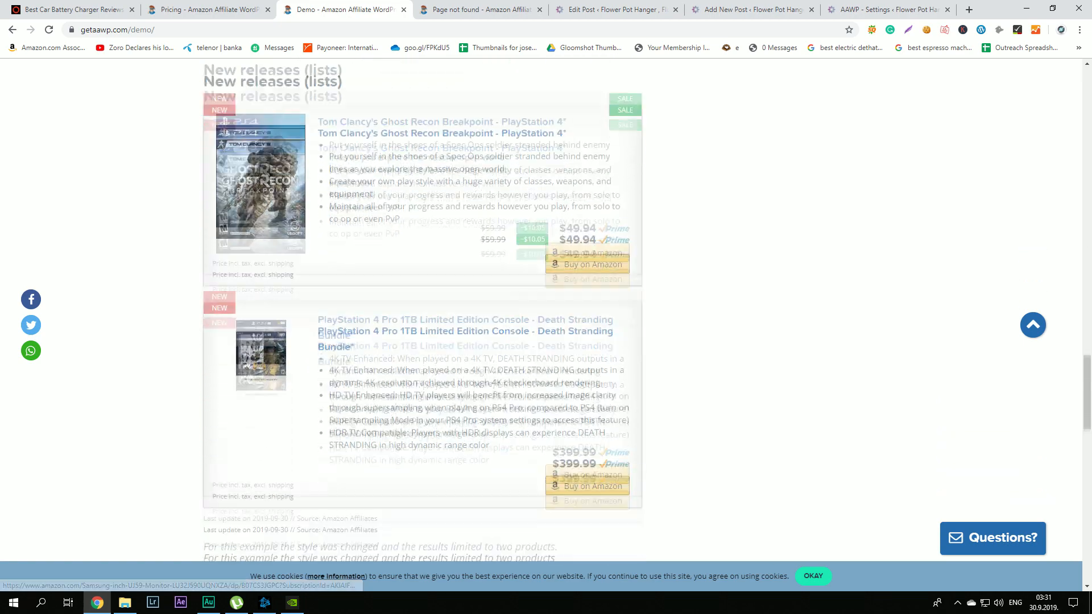
pyautogui.scroll(-7, 423, 309)
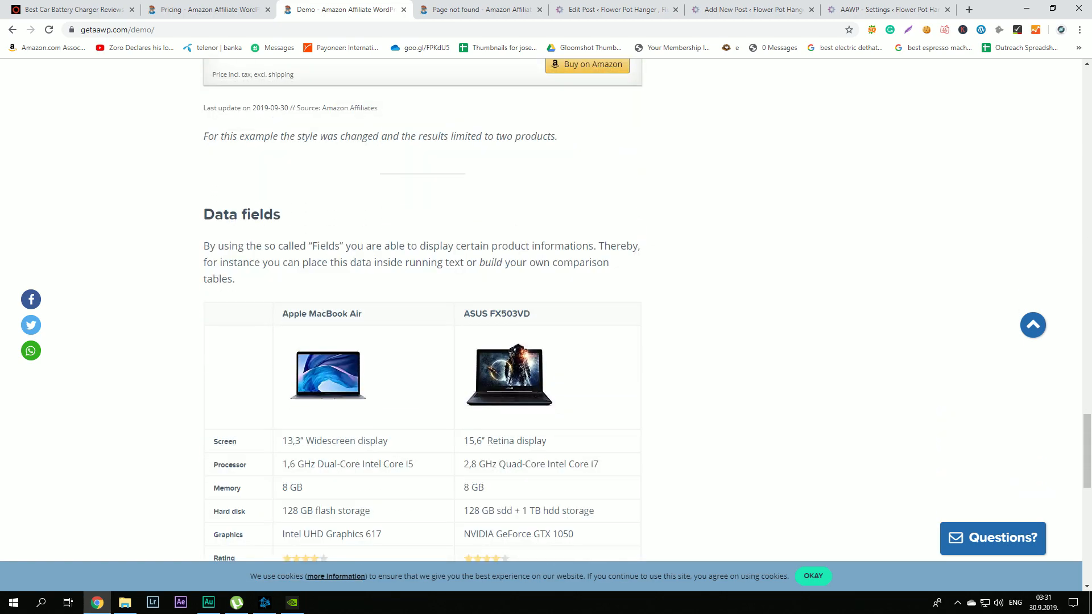
pyautogui.scroll(-2, 423, 309)
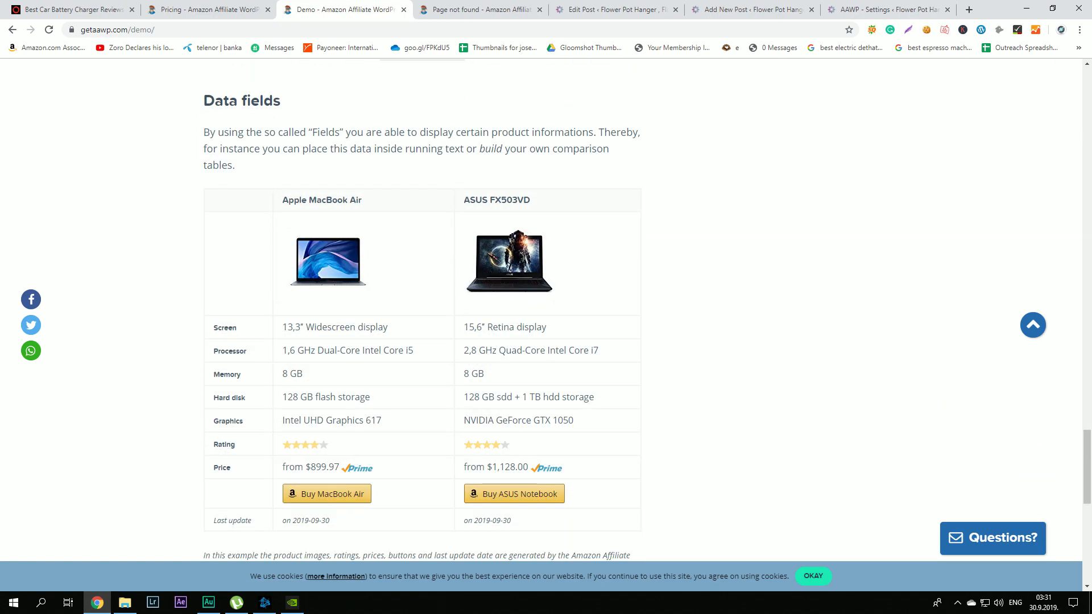
pyautogui.scroll(-2, 423, 309)
pyautogui.scroll(9, 423, 309)
pyautogui.scroll(15, 423, 309)
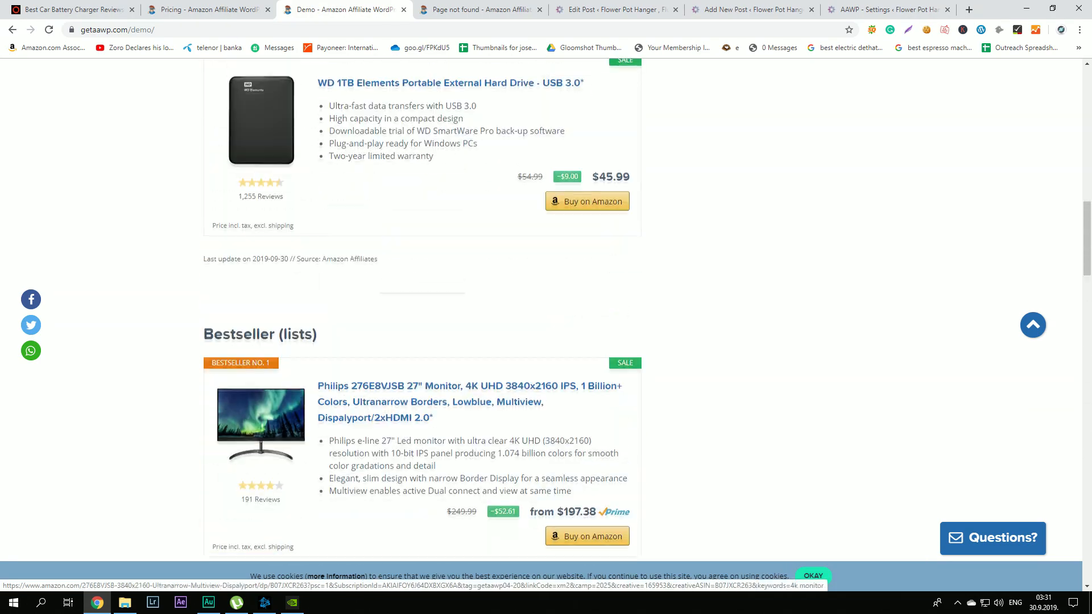
pyautogui.scroll(20, 423, 310)
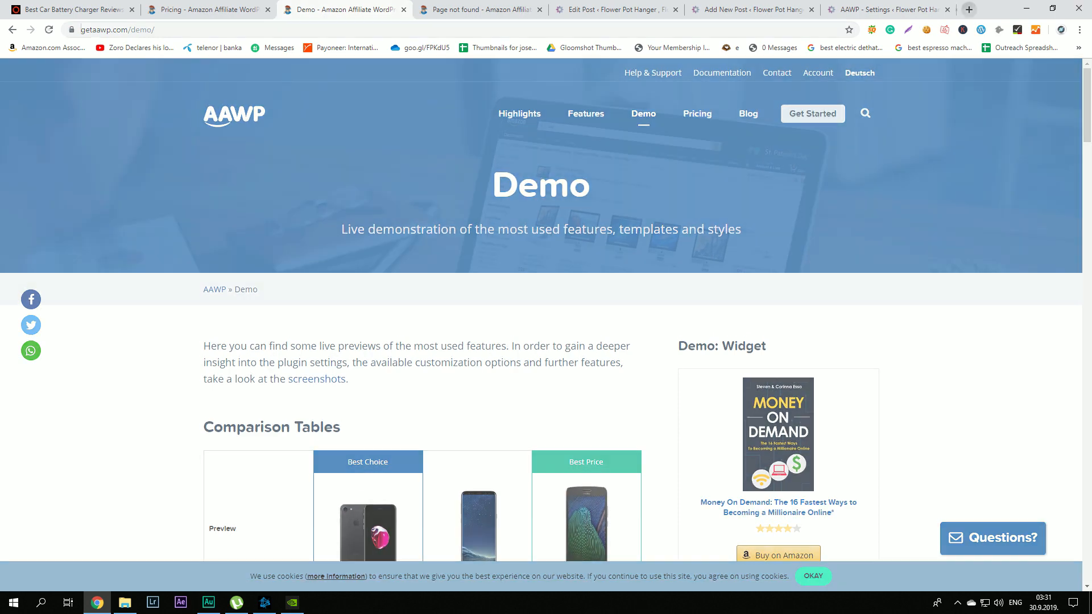
# Step: Switch to the AAWP settings in WordPress and examine the API key, API secret and Amazon Australia tracking ID fields
pyautogui.click(969, 9)
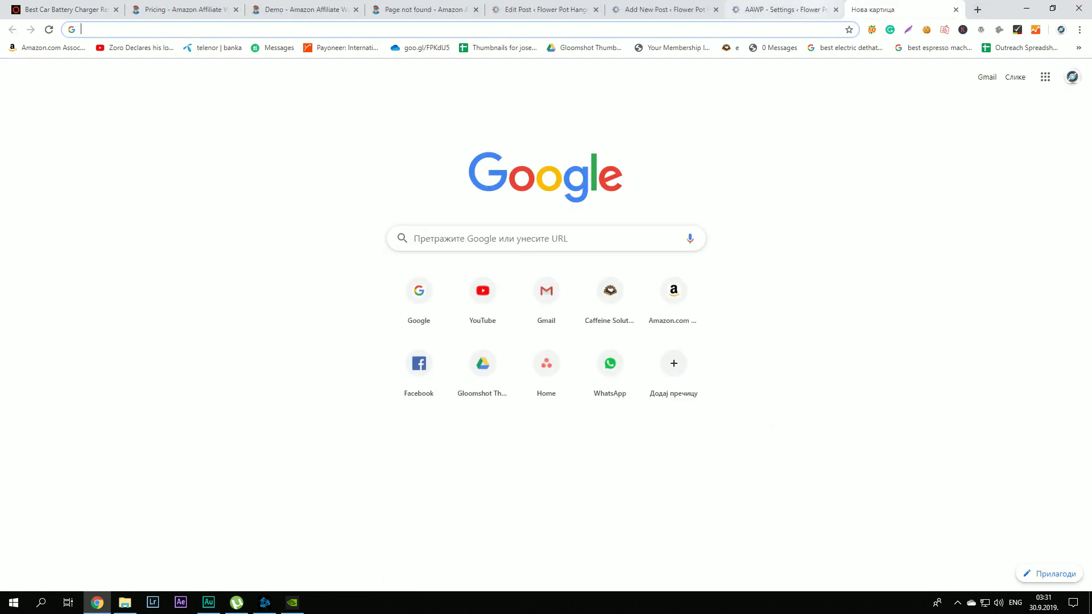
pyautogui.click(785, 9)
pyautogui.doubleClick(334, 279)
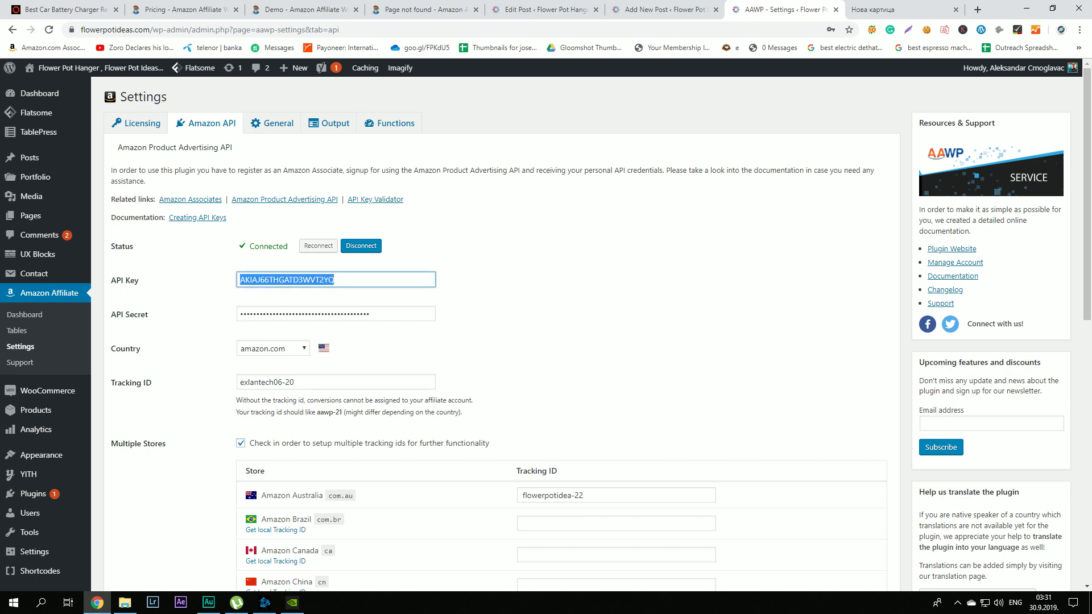
pyautogui.press('Tab')
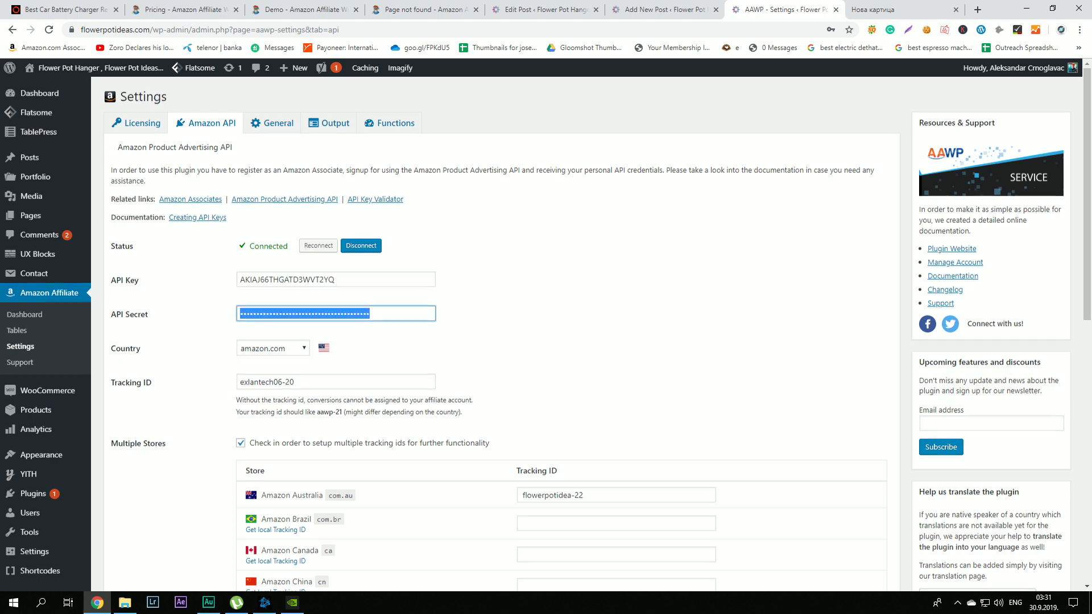
pyautogui.scroll(-3, 501, 335)
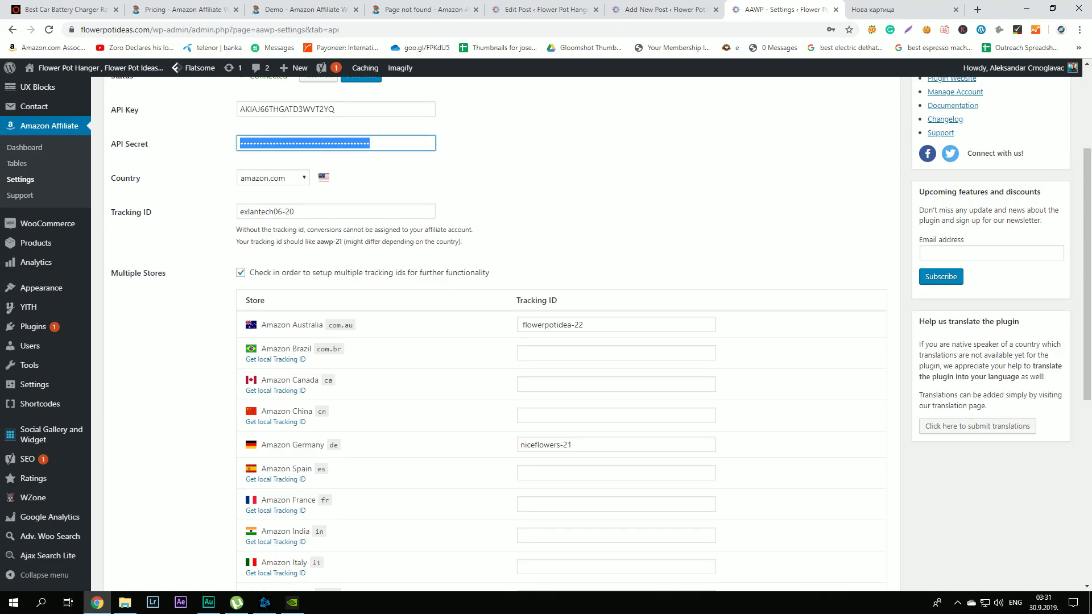
pyautogui.tripleClick(599, 325)
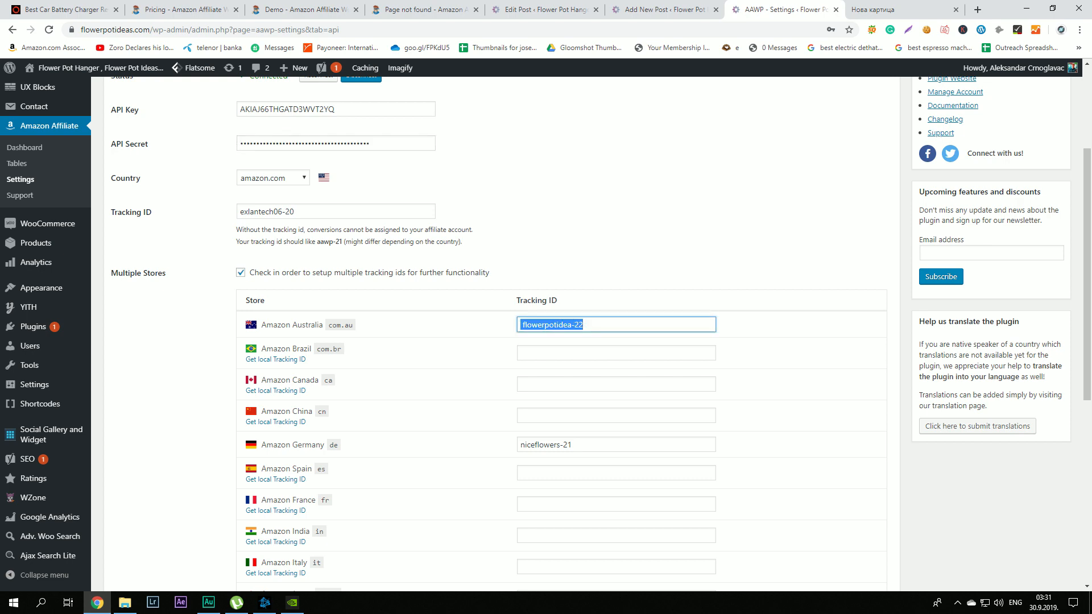
# Step: Examine the Amazon UK and Amazon US tracking ID fields under Multiple Stores and return to the start of the API settings
pyautogui.scroll(-2, 601, 335)
pyautogui.scroll(-3, 546, 336)
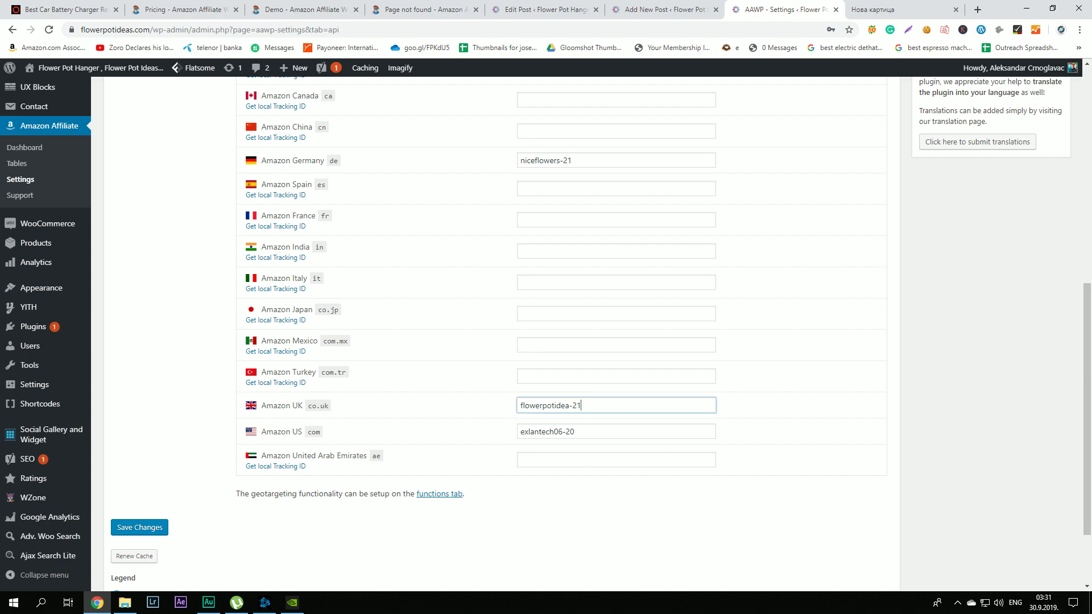
pyautogui.tripleClick(598, 405)
pyautogui.click(597, 432)
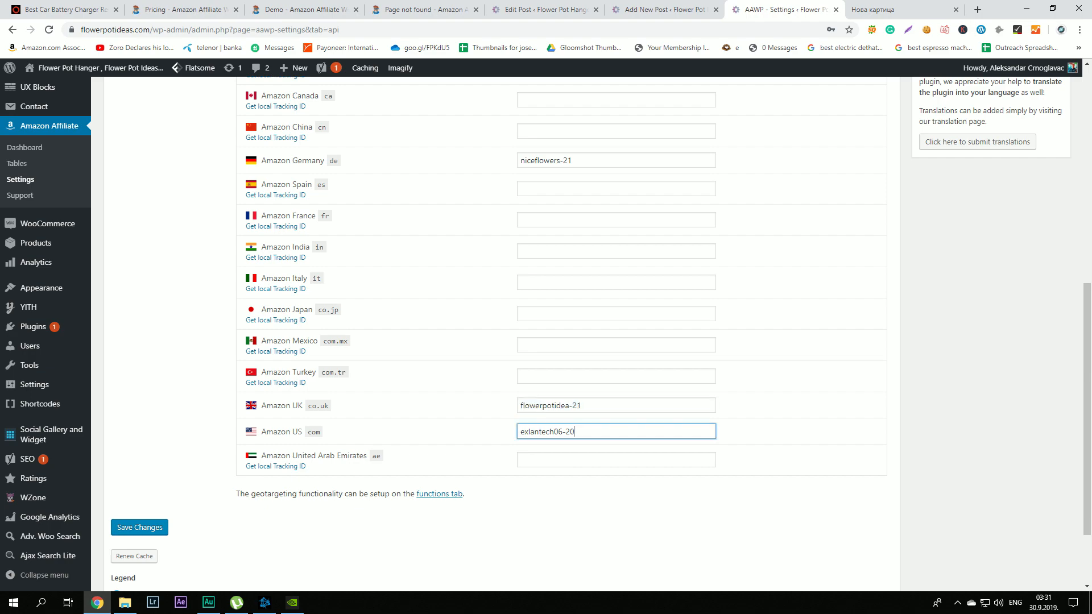
pyautogui.scroll(7, 597, 432)
pyautogui.scroll(1, 597, 335)
# Step: Close the blank browser tab and look over the getaawp.com/showcase page
pyautogui.click(908, 10)
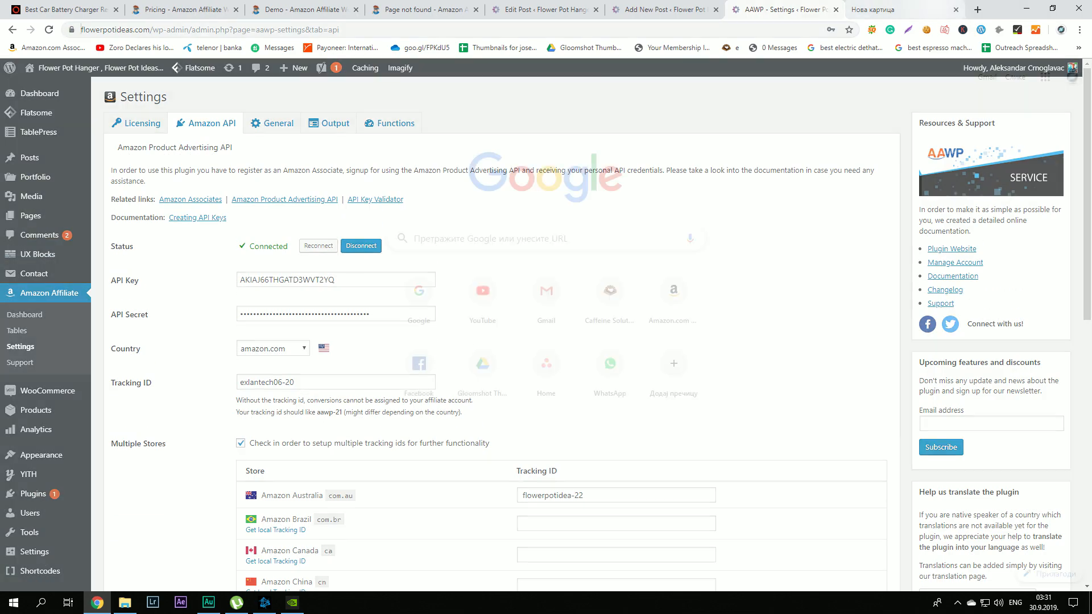
pyautogui.click(956, 9)
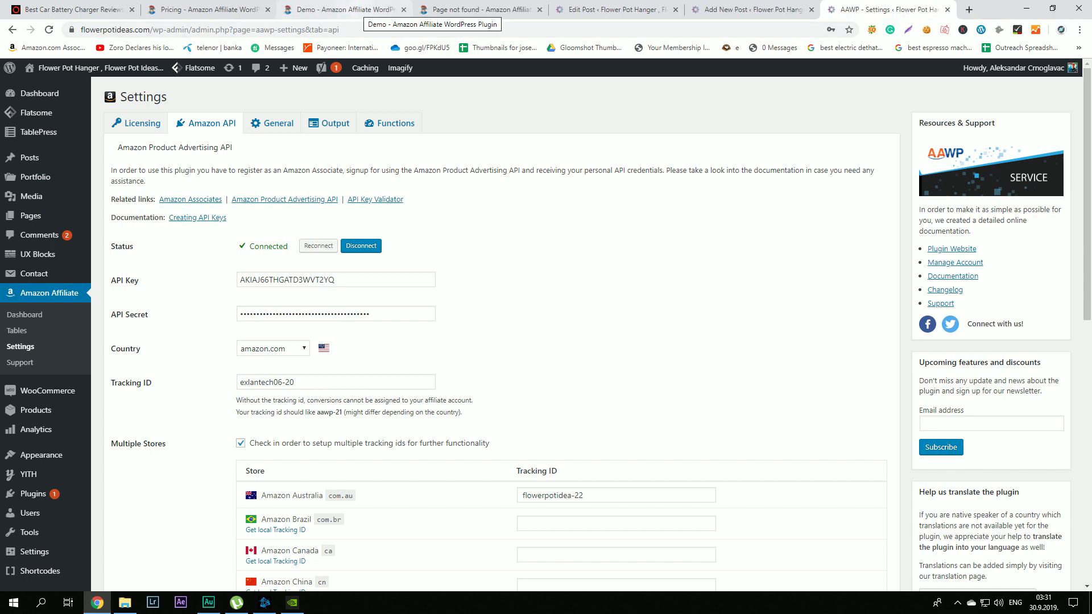
pyautogui.click(341, 10)
pyautogui.click(477, 10)
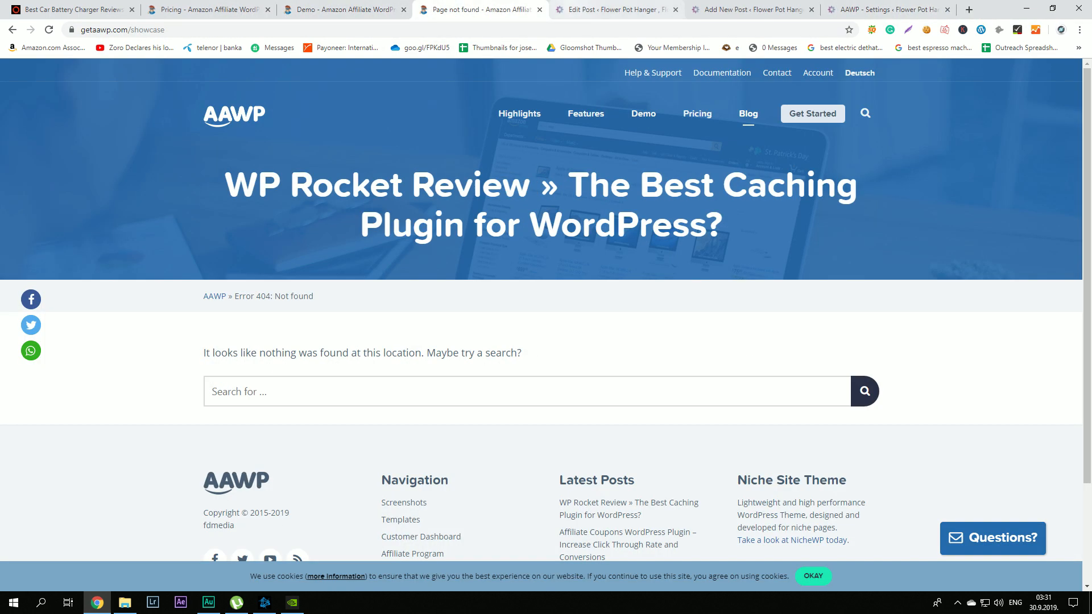
pyautogui.scroll(-3, 541, 324)
pyautogui.scroll(3, 541, 324)
pyautogui.scroll(-1, 541, 324)
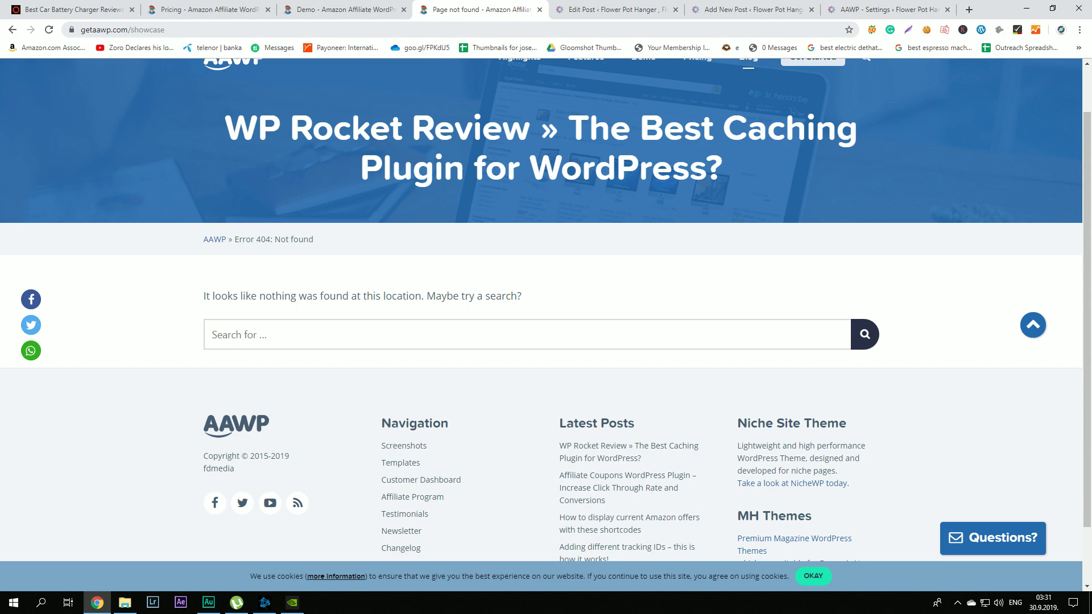
pyautogui.scroll(-1, 541, 324)
pyautogui.scroll(2, 541, 324)
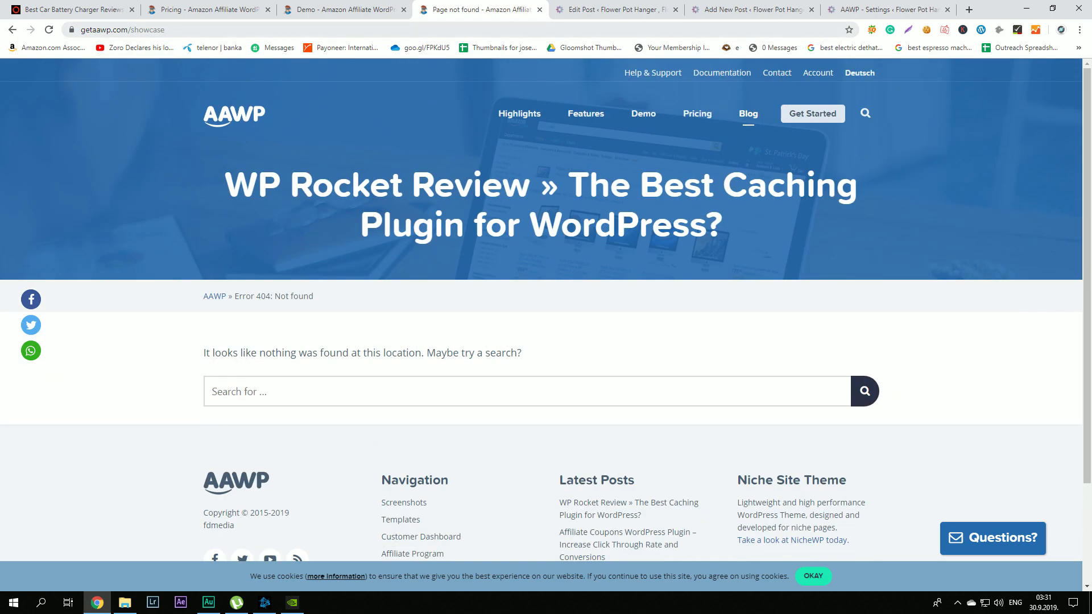
# Step: Load the showcase page of the German AAWP site at aawp.de/showcase
pyautogui.click(122, 30)
pyautogui.write('aawp/')
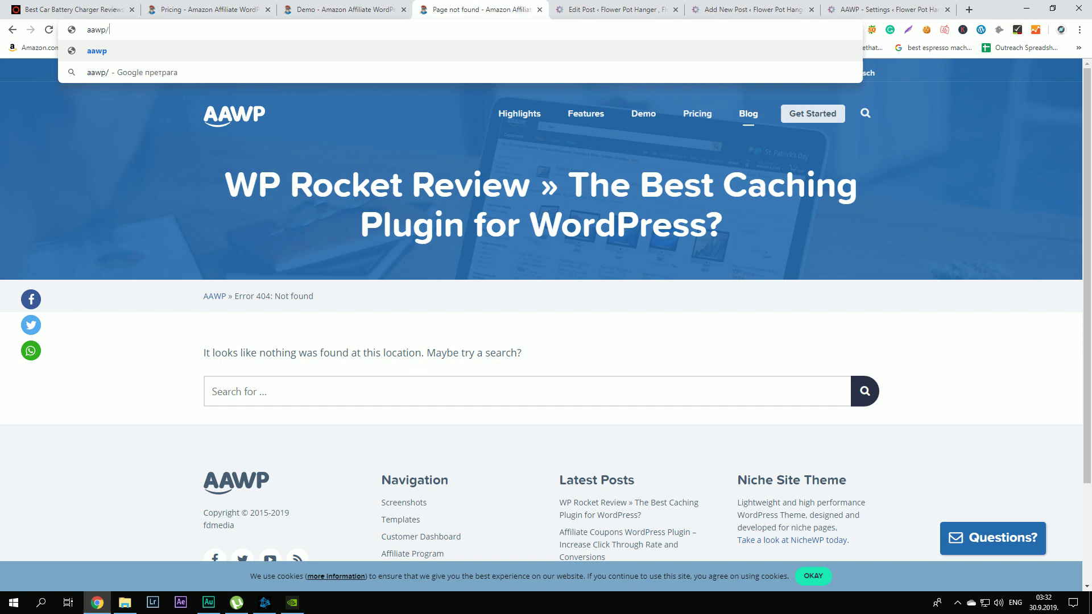
pyautogui.press('BackSpace')
pyautogui.write('.de/showcase')
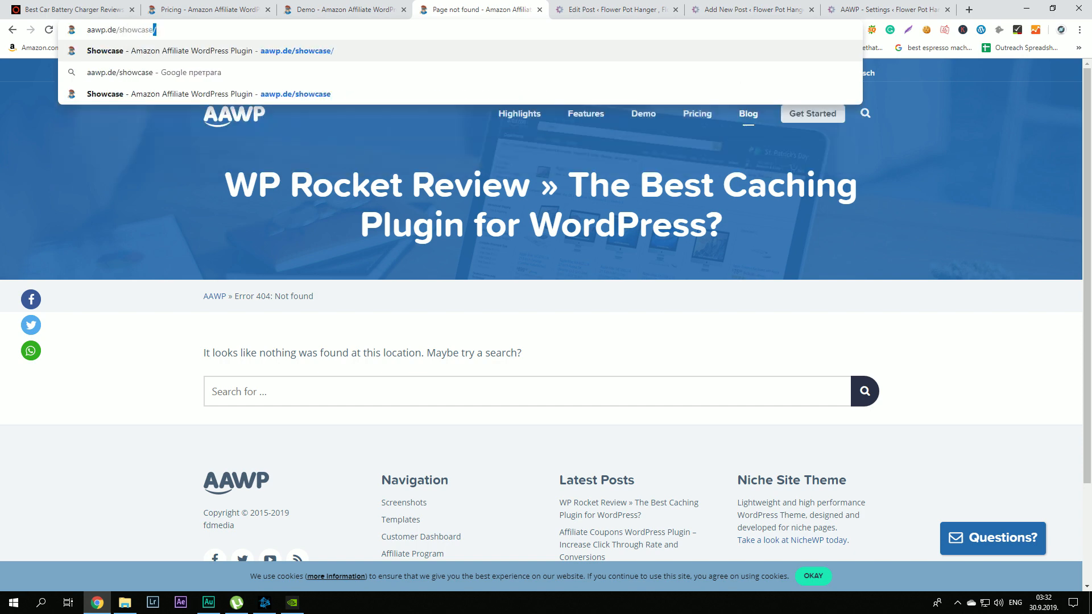
pyautogui.press('Delete')
pyautogui.press('Return')
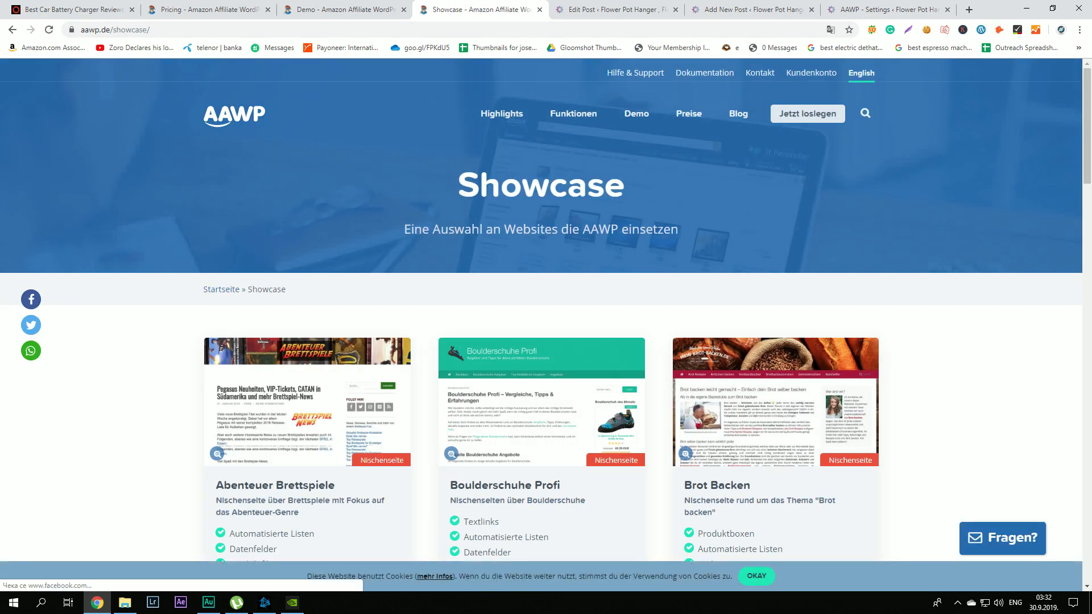
# Step: Review the example websites on the showcase page, from the board game site through Wagenheber, and return to the first row
pyautogui.scroll(-8, 541, 310)
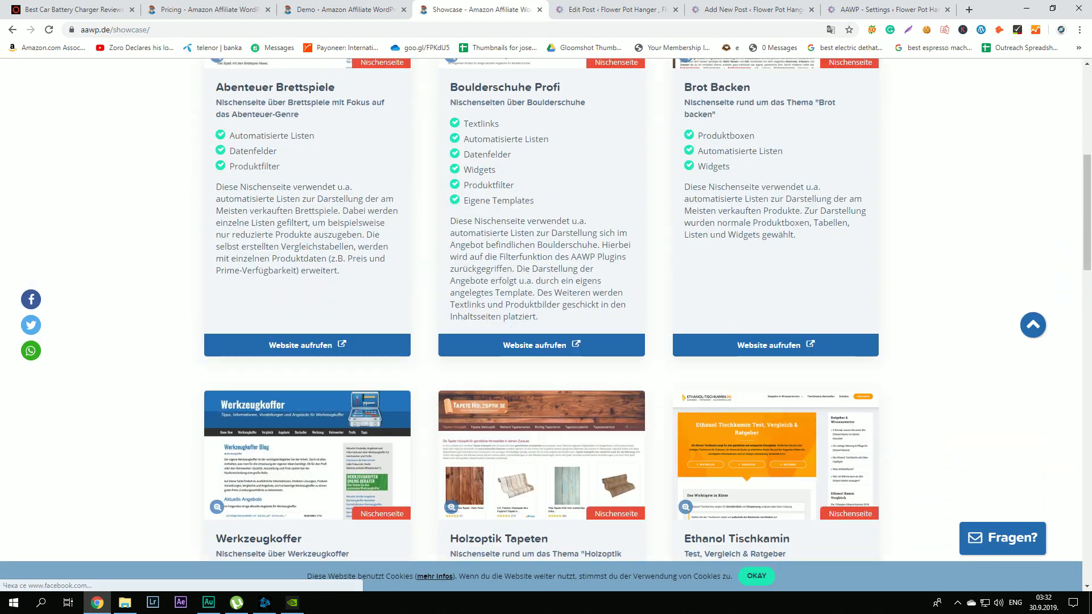
pyautogui.scroll(-3, 541, 310)
pyautogui.scroll(12, 541, 310)
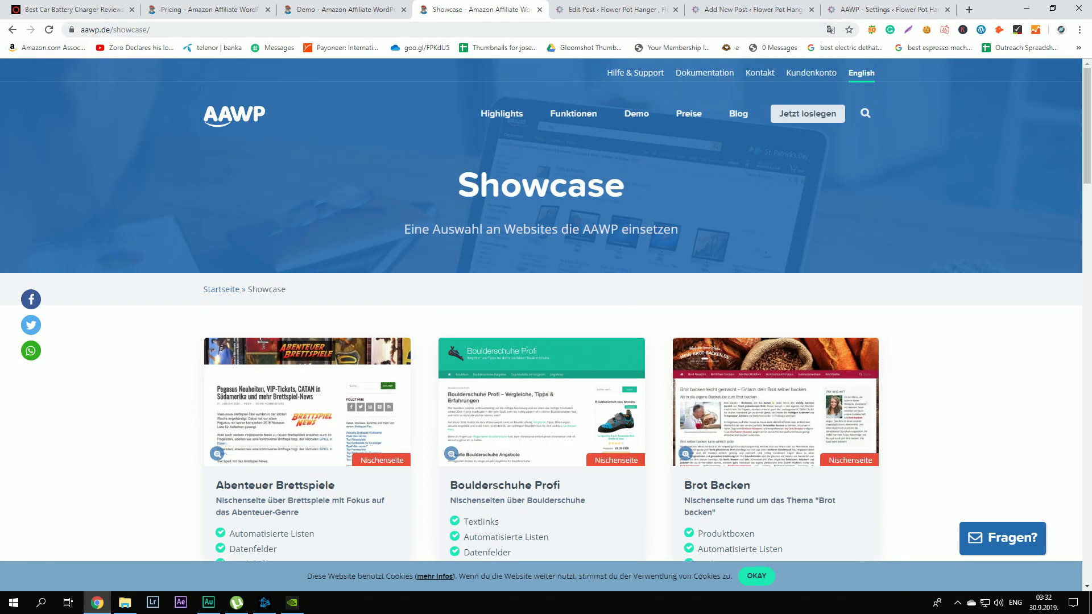
pyautogui.scroll(-10, 541, 310)
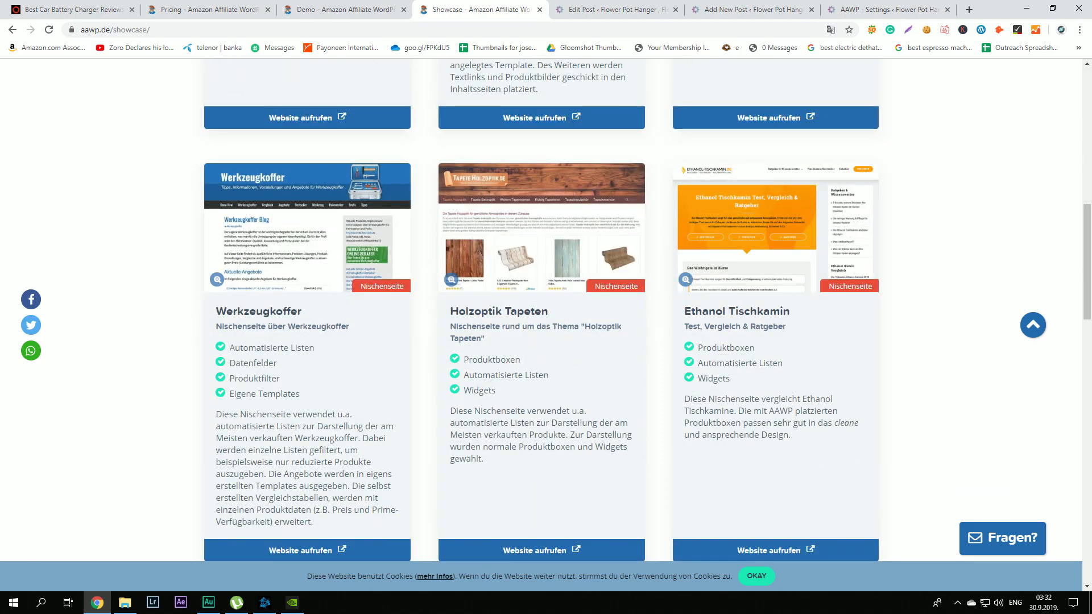
pyautogui.scroll(-9, 541, 310)
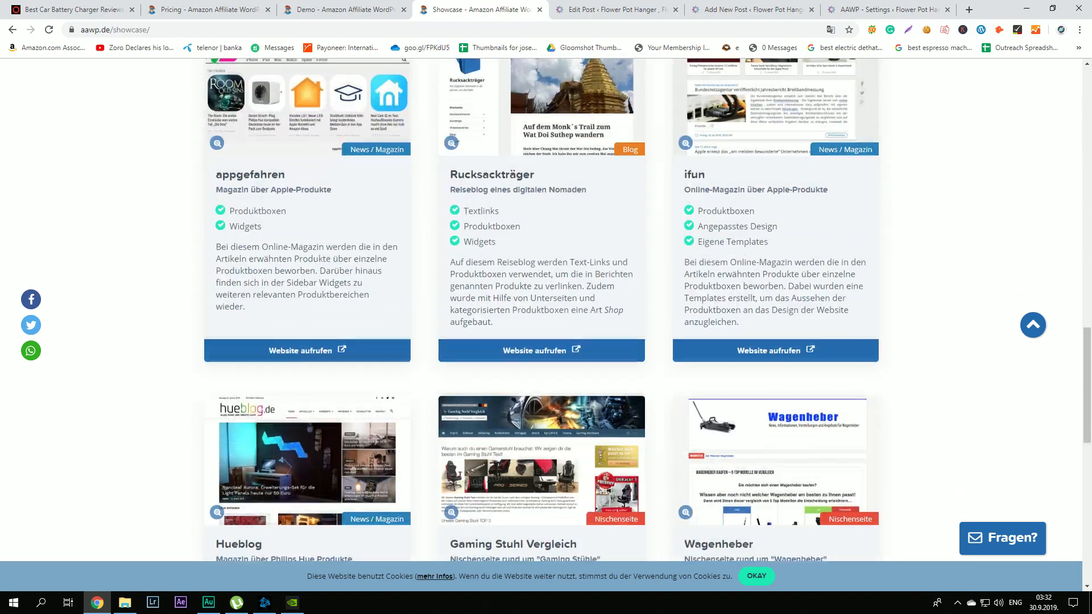
pyautogui.scroll(-9, 541, 310)
pyautogui.scroll(5, 541, 310)
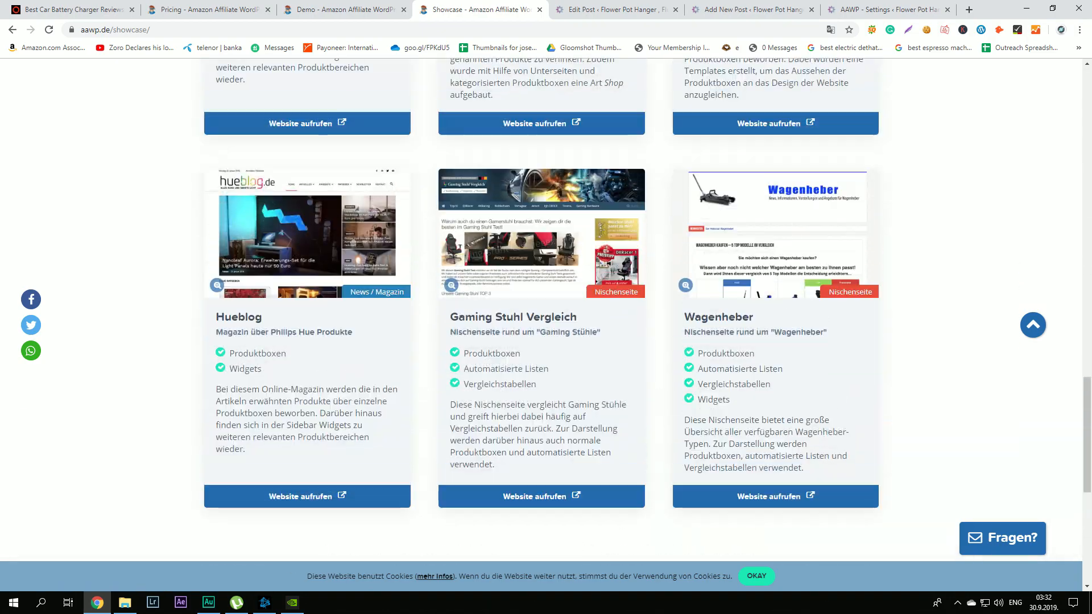
pyautogui.scroll(20, 542, 310)
pyautogui.scroll(-5, 541, 310)
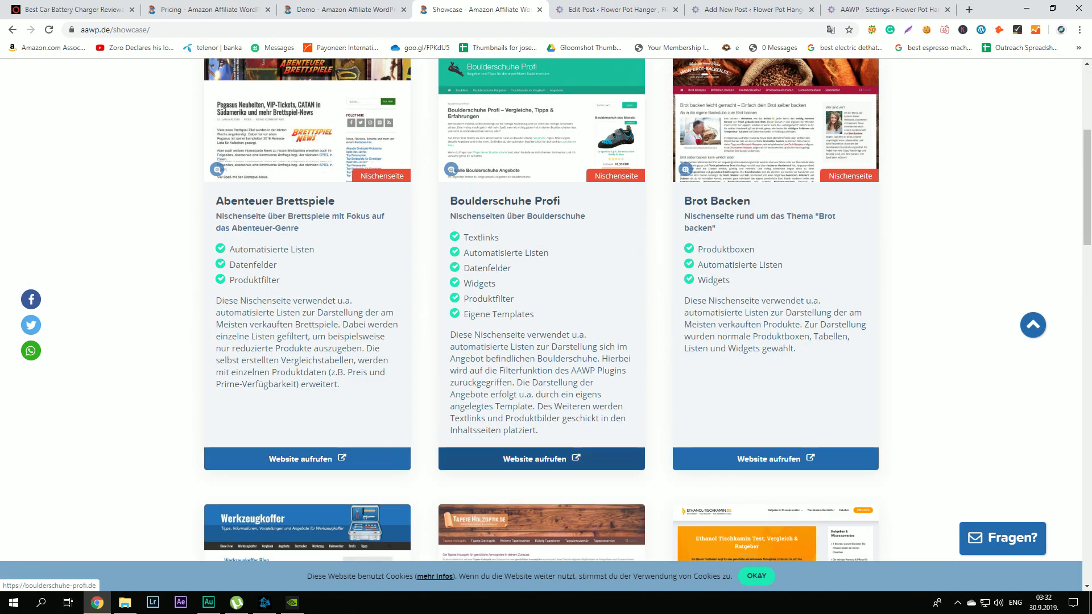
# Step: Open the Boulderschuhe Profi website from the showcase and review its list of current climbing shoe offers
pyautogui.click(541, 459)
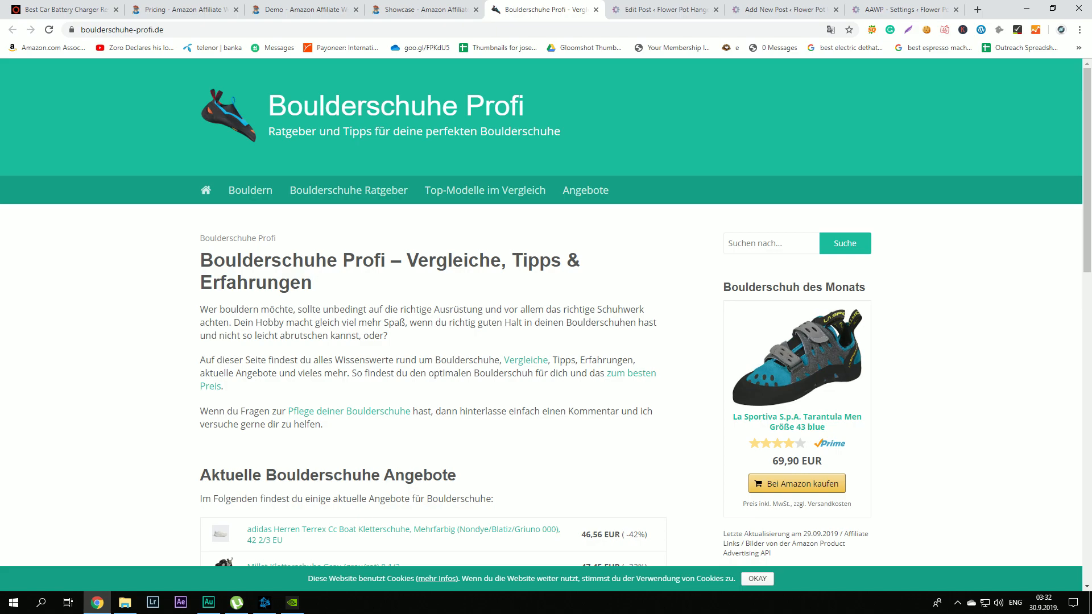
pyautogui.scroll(-11, 546, 313)
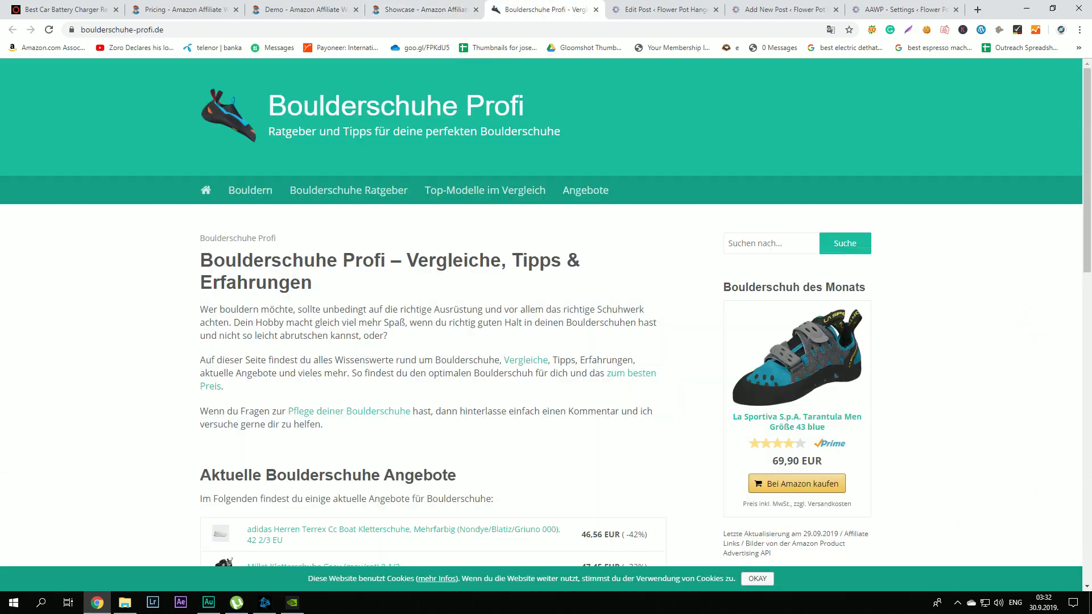
pyautogui.scroll(-5, 546, 313)
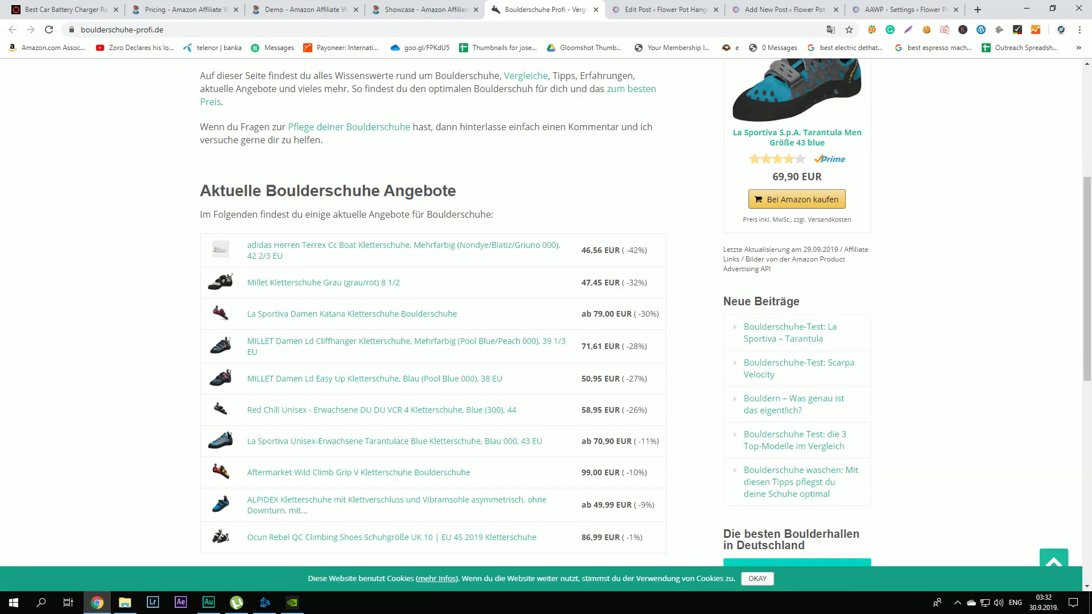
pyautogui.scroll(4, 546, 313)
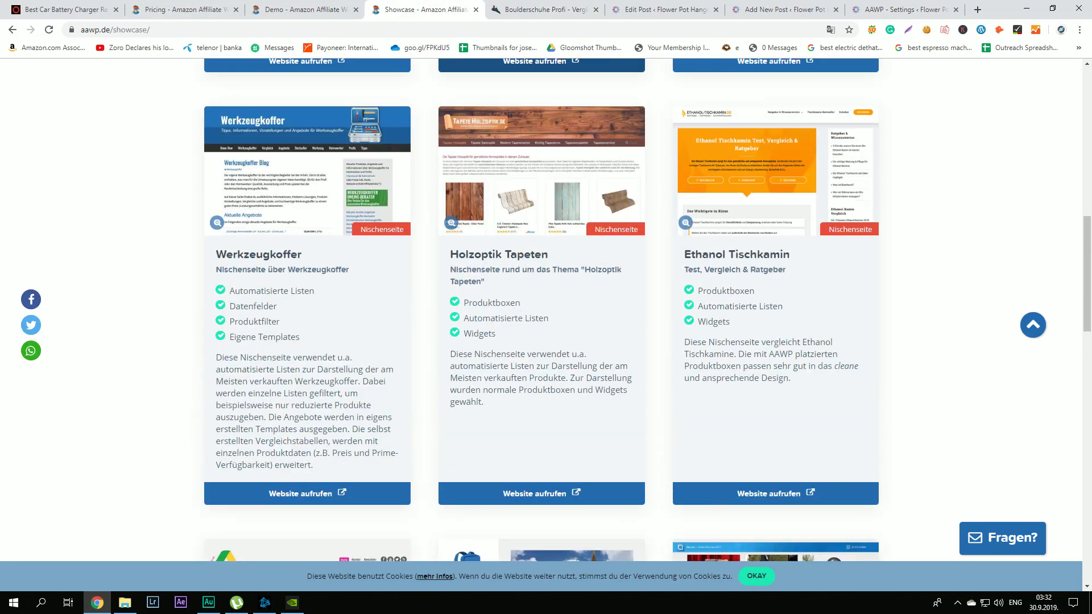
# Step: Preview the Holzoptik Tapeten showcase entry, open its website and examine the wallpaper product grid
pyautogui.click(451, 223)
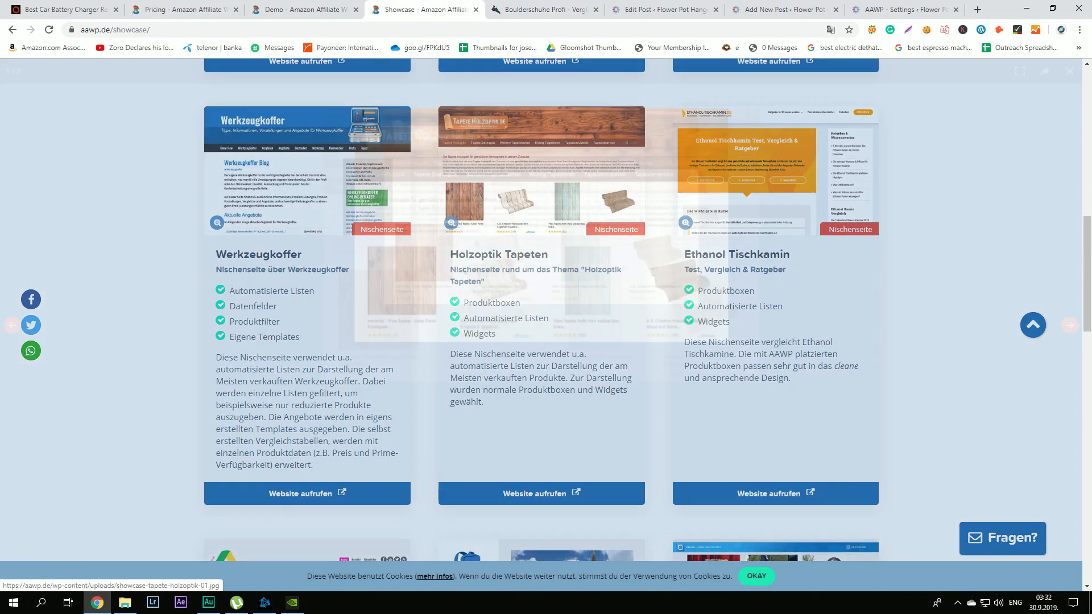
pyautogui.press('Escape')
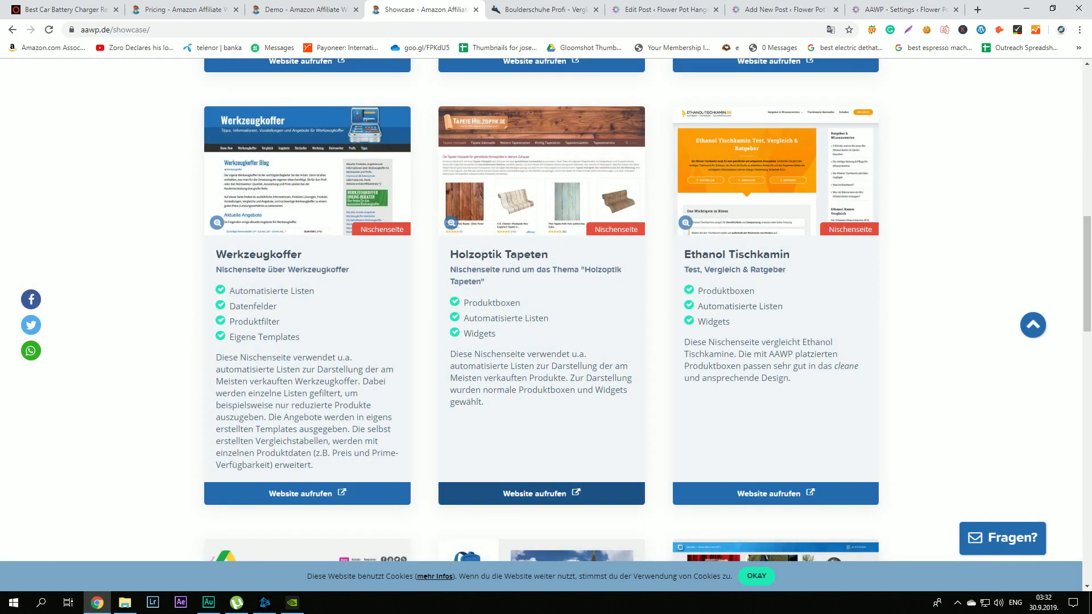
pyautogui.click(542, 493)
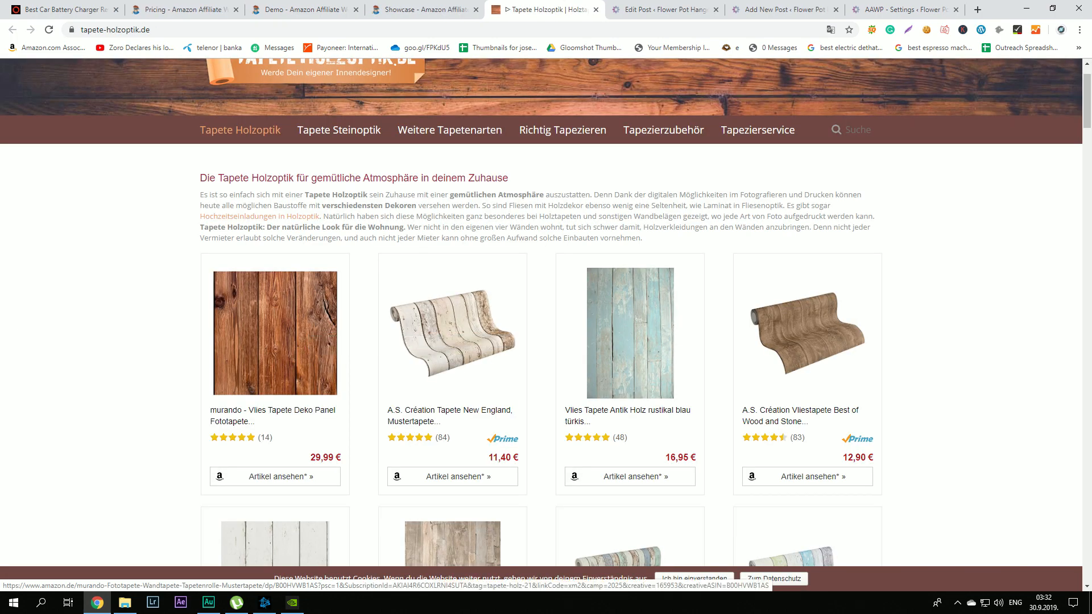
pyautogui.scroll(-4, 546, 313)
pyautogui.scroll(2, 752, 331)
pyautogui.scroll(-2, 752, 331)
pyautogui.scroll(1, 752, 331)
pyautogui.scroll(2, 452, 410)
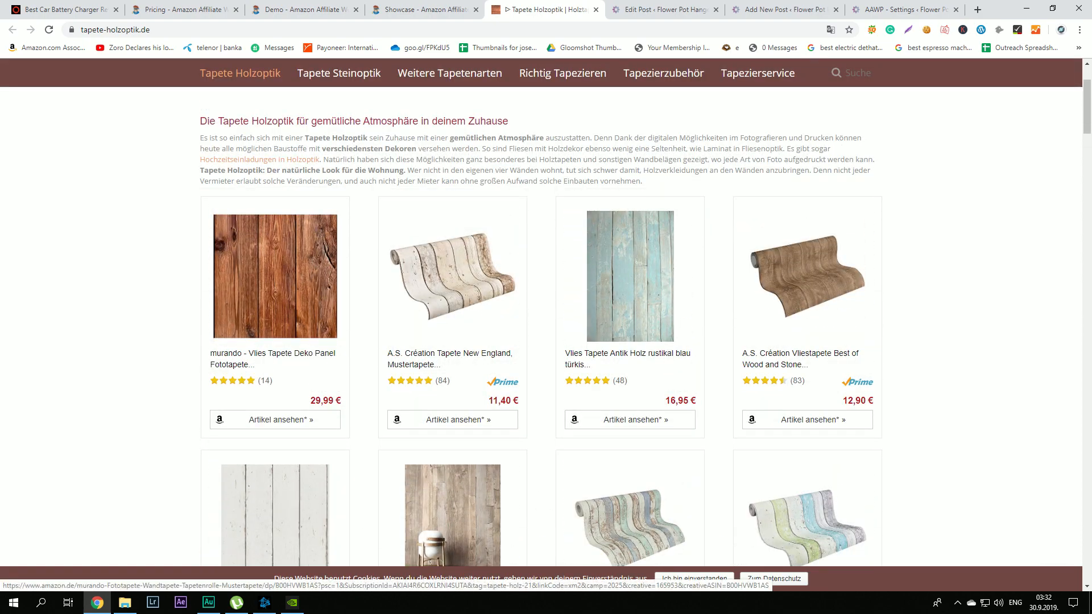
# Step: Open the Amazon listing of the murando wallpaper from the product grid, close it and return to the showcase page
pyautogui.click(275, 420)
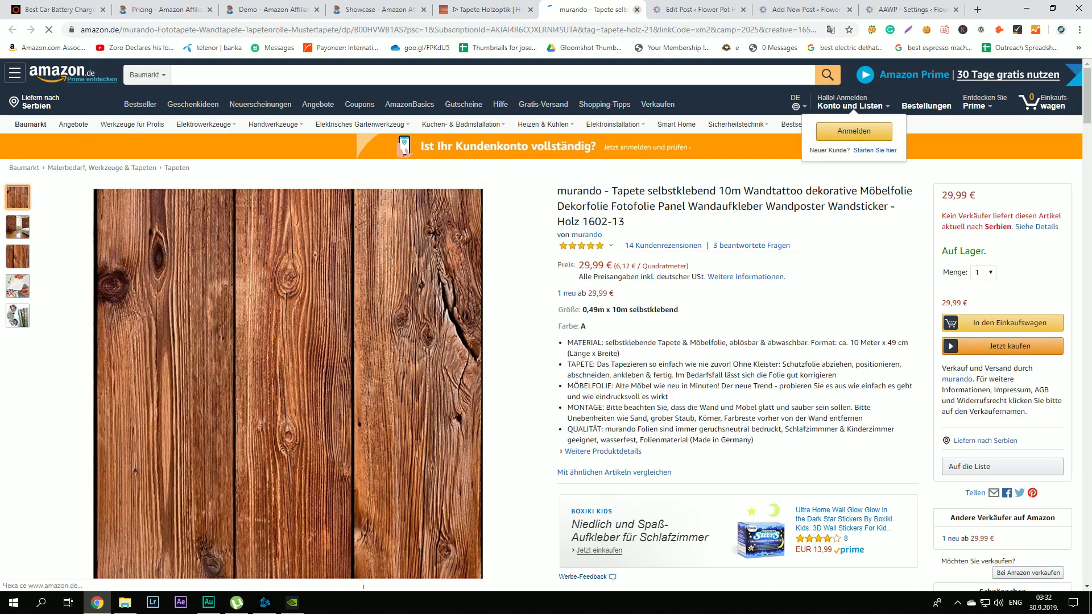
pyautogui.hotkey('ctrl', 'w')
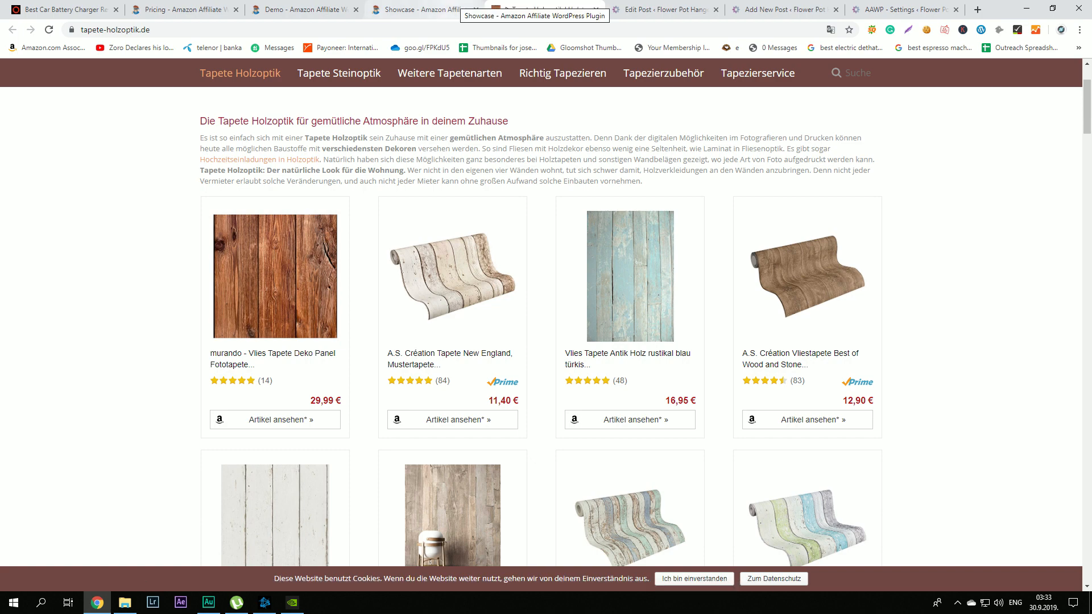
pyautogui.click(421, 9)
# Step: Preview the Wagenheber entry's screenshot in the last showcase row and open its website
pyautogui.scroll(-15, 776, 176)
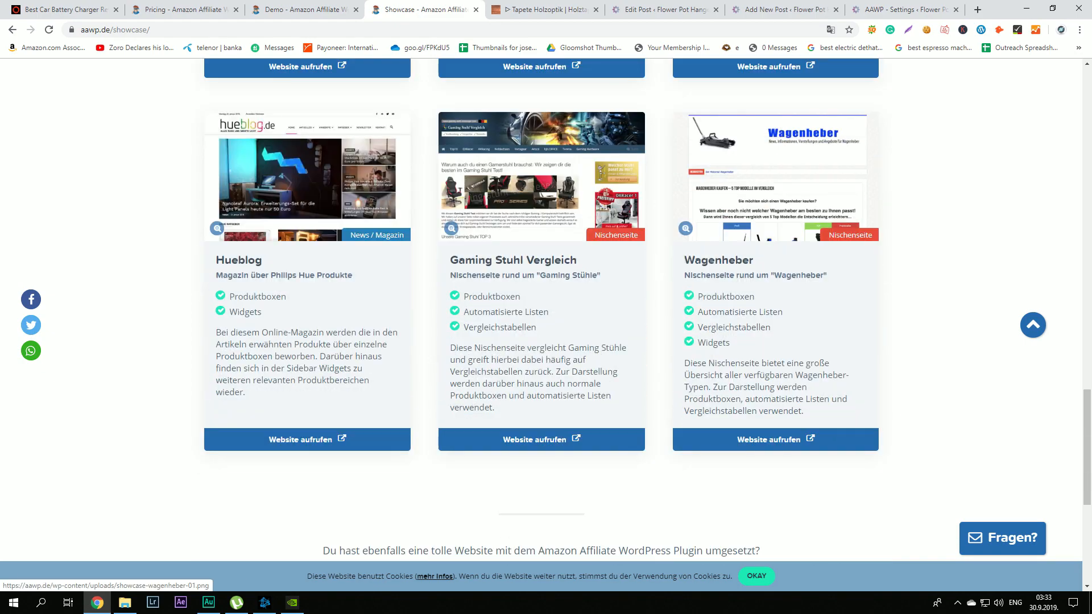
pyautogui.click(776, 176)
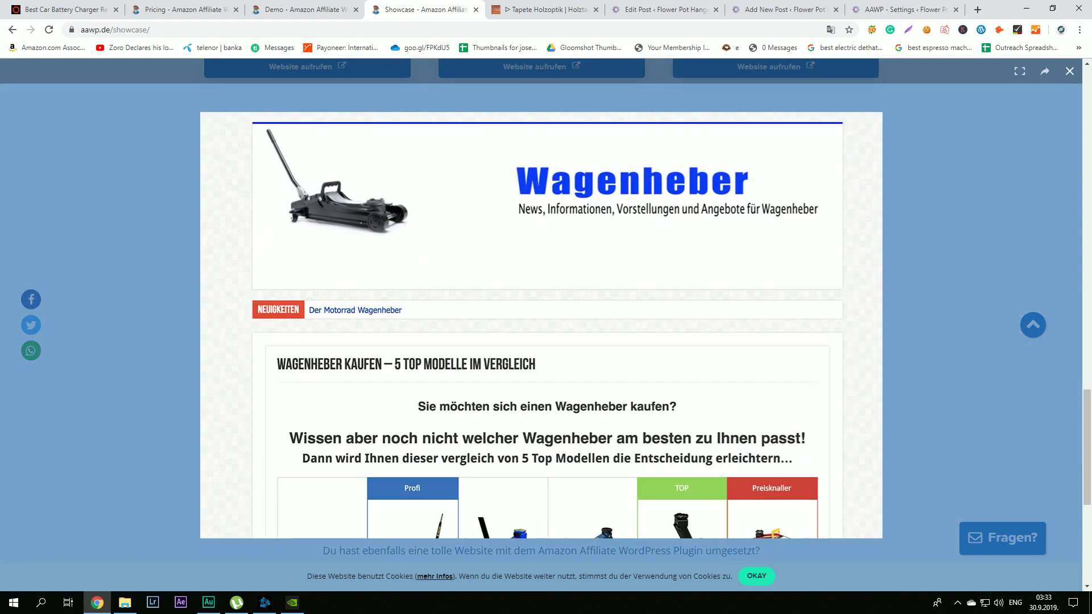
pyautogui.click(775, 176)
pyautogui.click(776, 439)
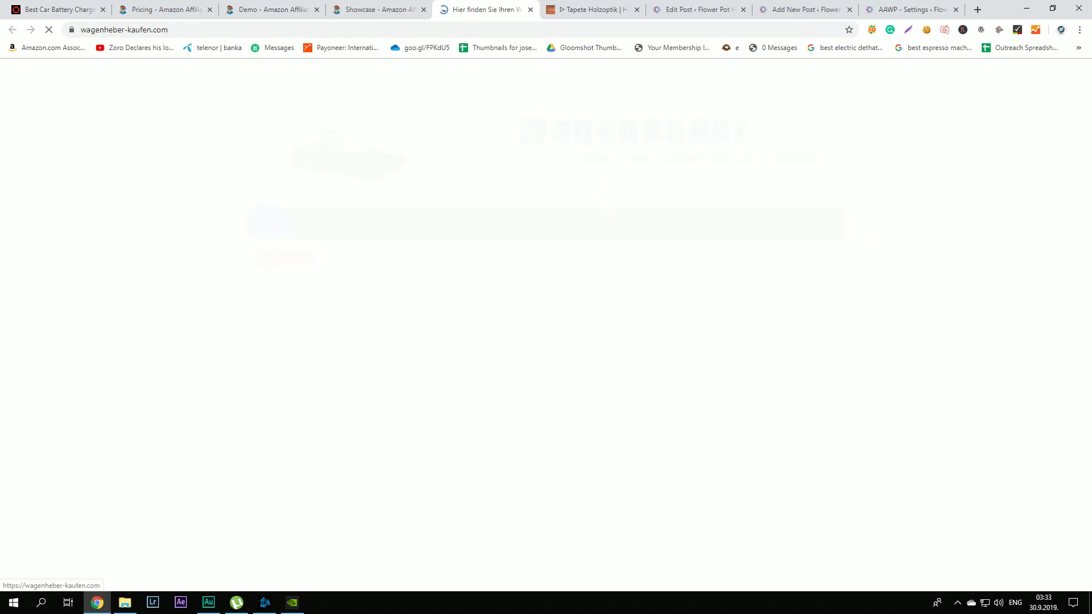
# Step: Examine the car jack comparison table of five top models, including its highlighted columns, ratings, prices and Amazon links
pyautogui.scroll(-11, 544, 307)
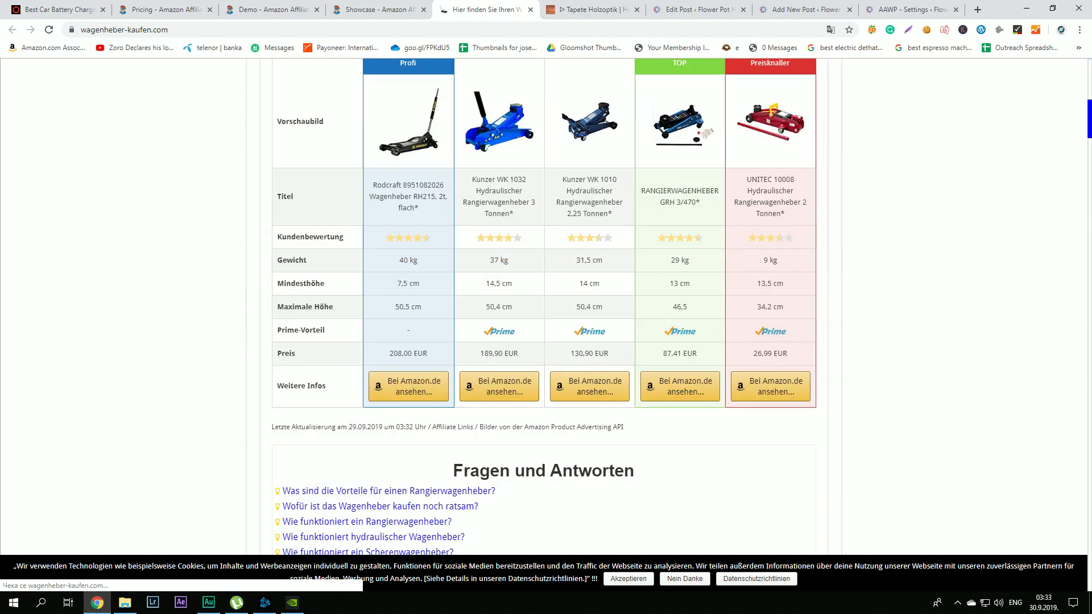
pyautogui.scroll(2, 544, 308)
pyautogui.scroll(1, 544, 322)
pyautogui.scroll(-1, 544, 322)
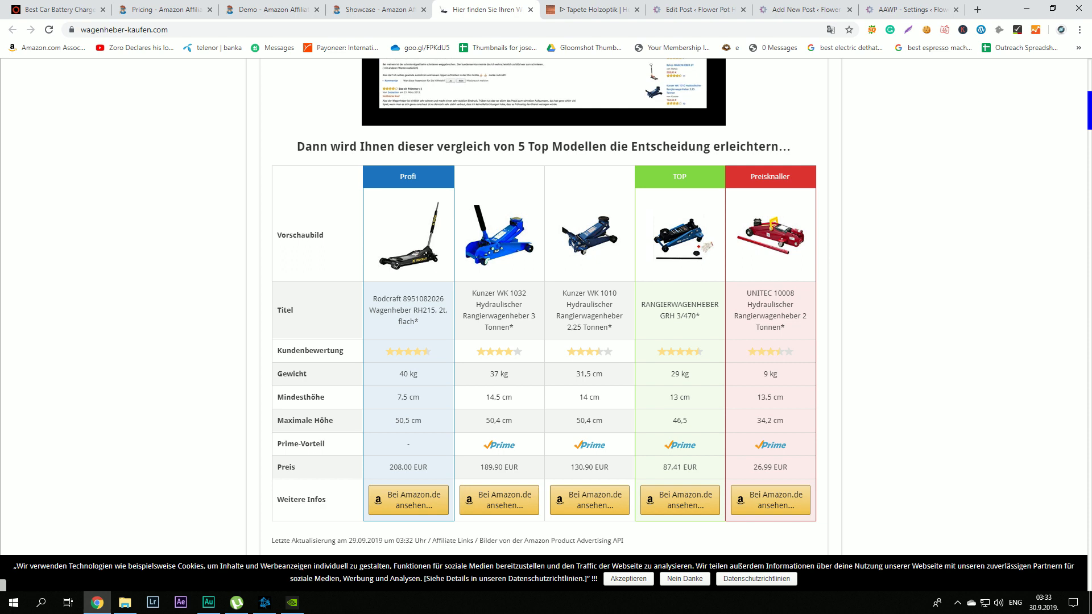
pyautogui.scroll(-1, 499, 352)
pyautogui.scroll(-2, 545, 307)
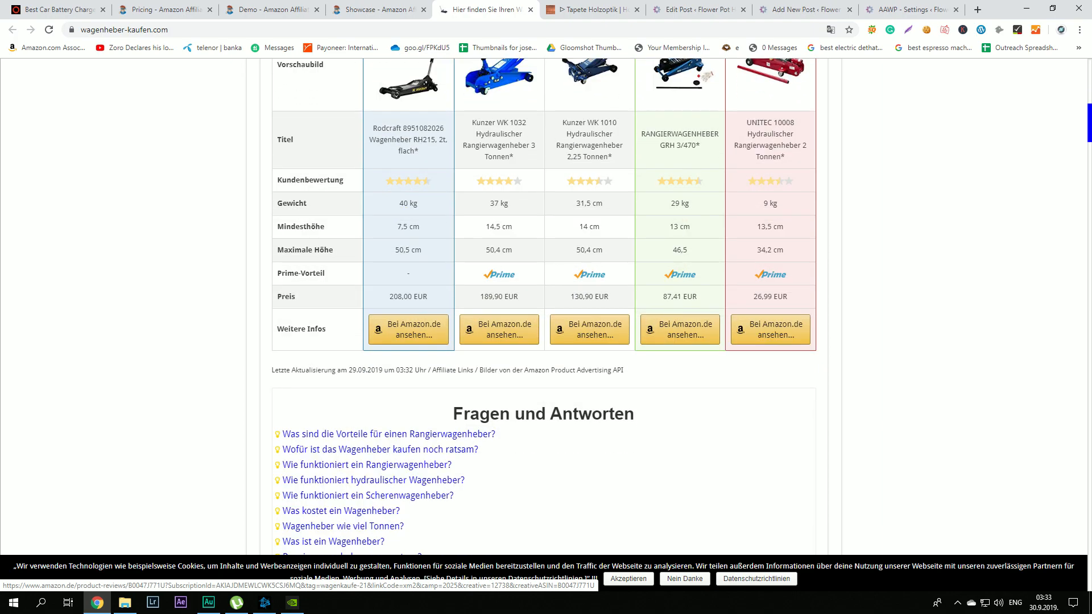
pyautogui.scroll(4, 544, 307)
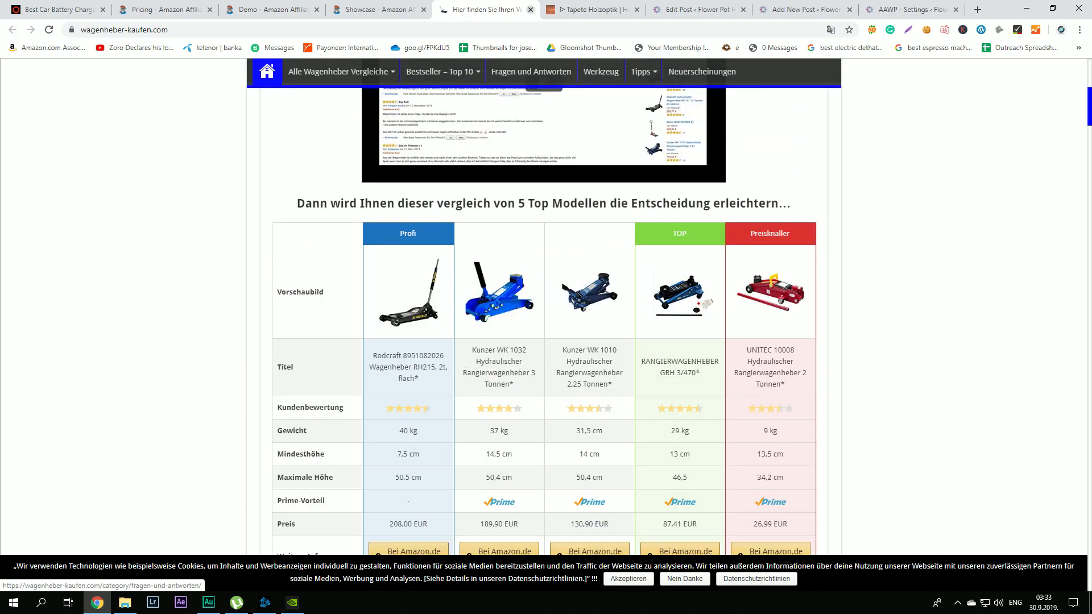
# Step: Close the Wagenheber website and return to the first entries of the showcase page
pyautogui.hotkey('ctrl', 'w')
pyautogui.scroll(20, 541, 309)
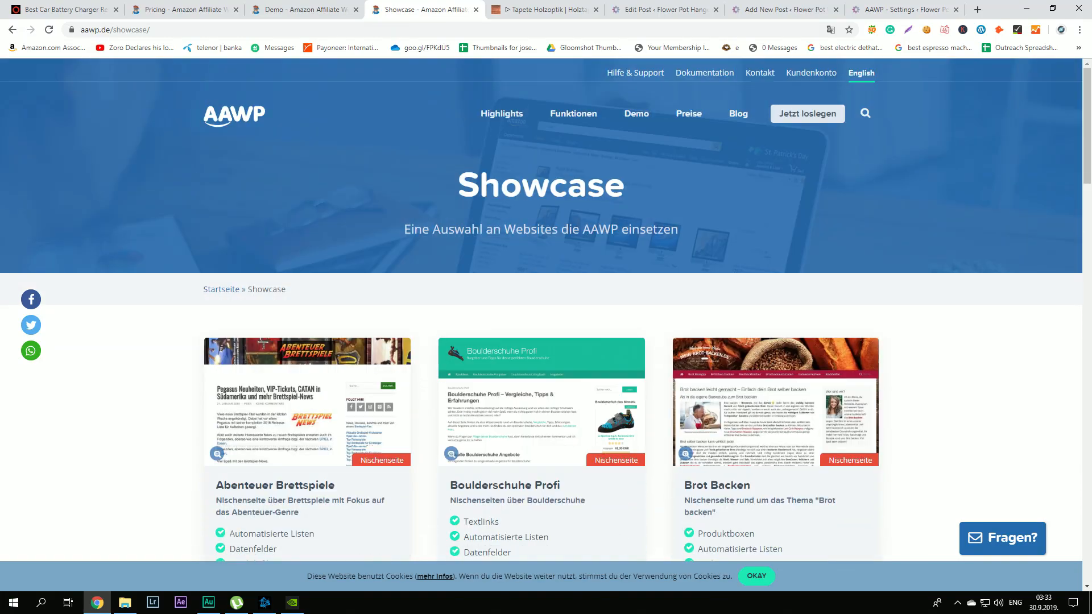
pyautogui.scroll(-1, 541, 310)
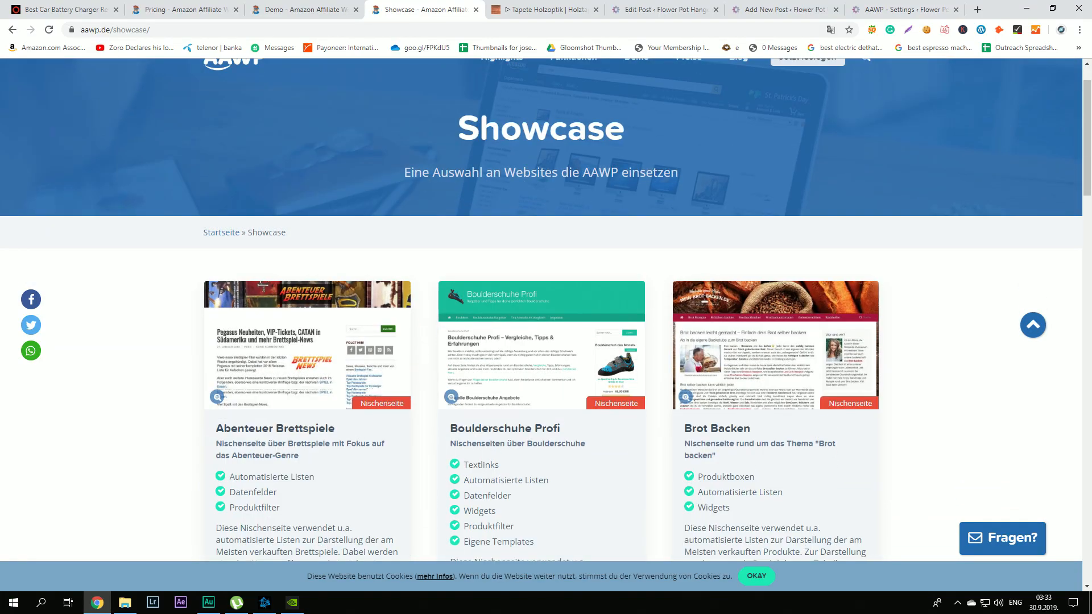
# Step: Translate the showcase page into English, look over its first entries and restore the original German text
pyautogui.rightClick(899, 480)
pyautogui.click(938, 396)
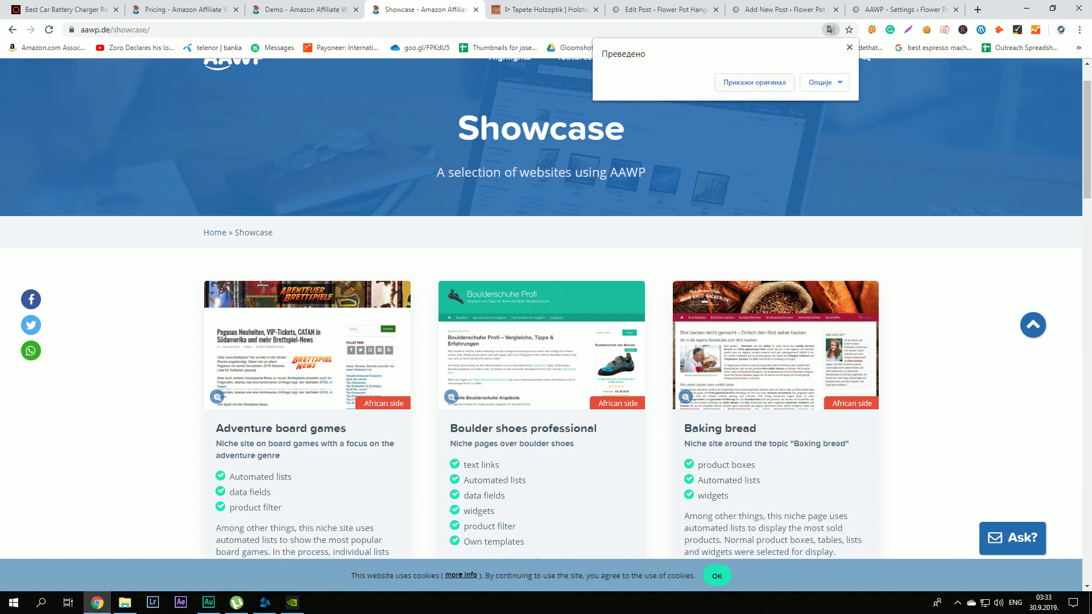
pyautogui.scroll(-7, 541, 325)
pyautogui.scroll(7, 541, 325)
pyautogui.click(754, 83)
pyautogui.scroll(1, 541, 324)
pyautogui.scroll(-7, 541, 325)
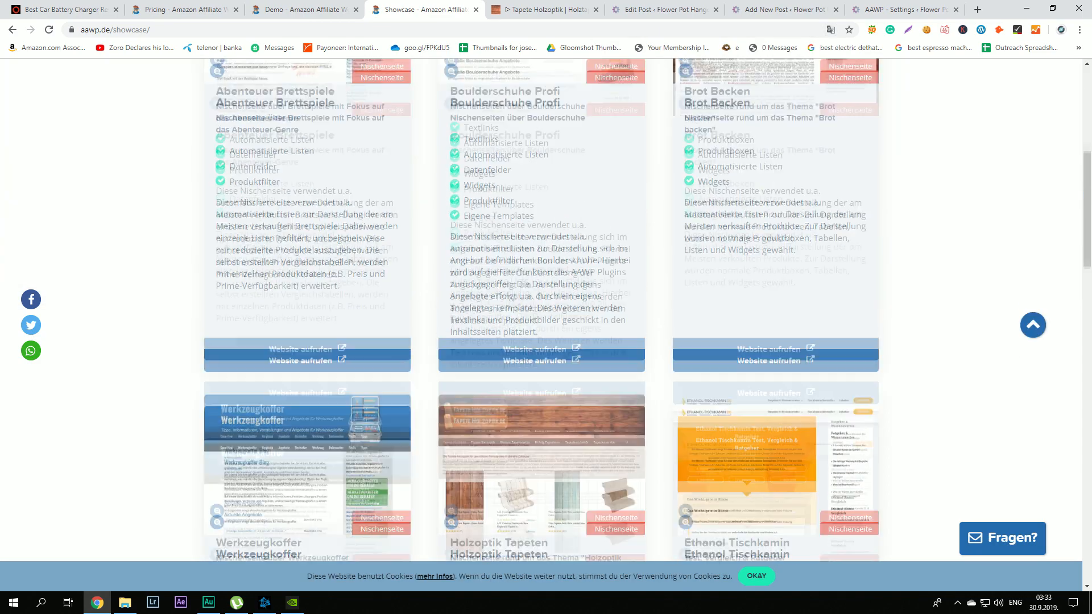
pyautogui.scroll(7, 541, 325)
pyautogui.scroll(-1, 541, 325)
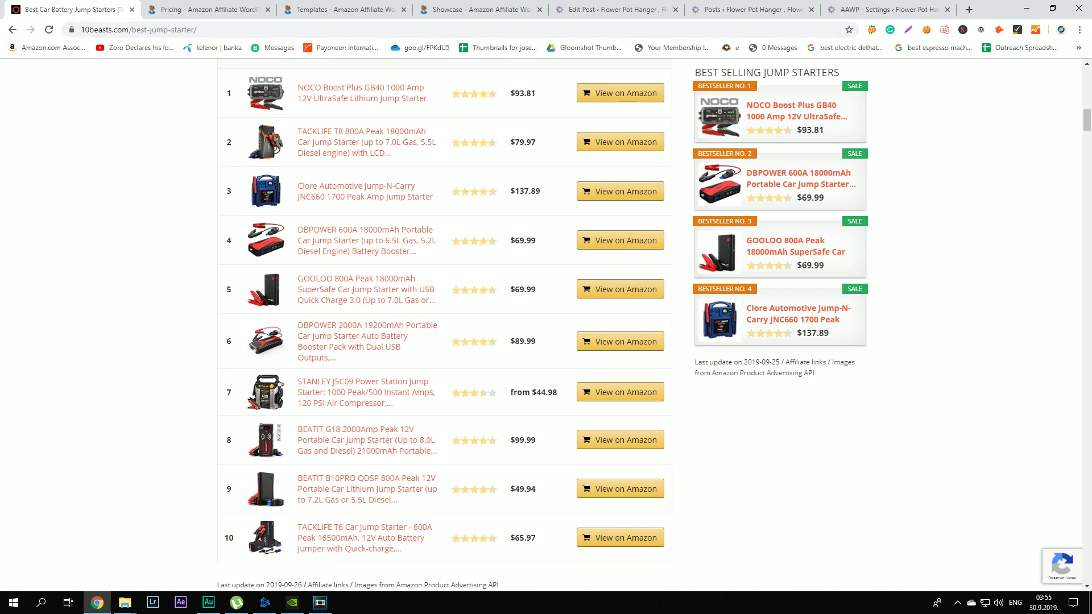
# Step: Review the ten-product jump starter table and the surrounding article on the 10beasts page
pyautogui.scroll(10, 444, 325)
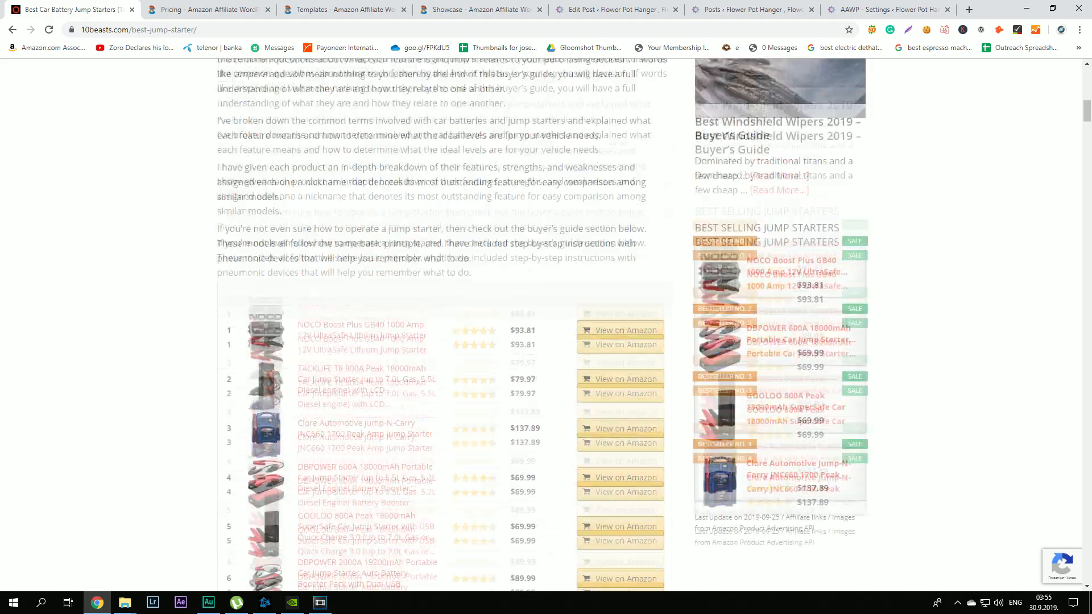
pyautogui.scroll(-10, 444, 324)
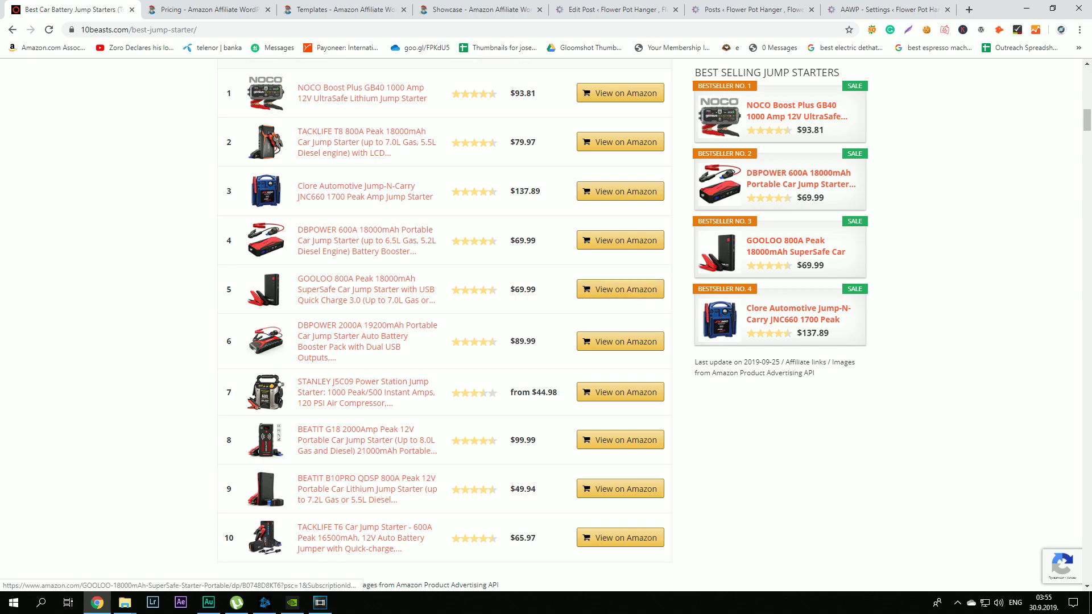
# Step: Copy the three-item "mainboard" bestseller table shortcode from the AAWP templates page
pyautogui.click(345, 10)
pyautogui.scroll(-9, 257, 222)
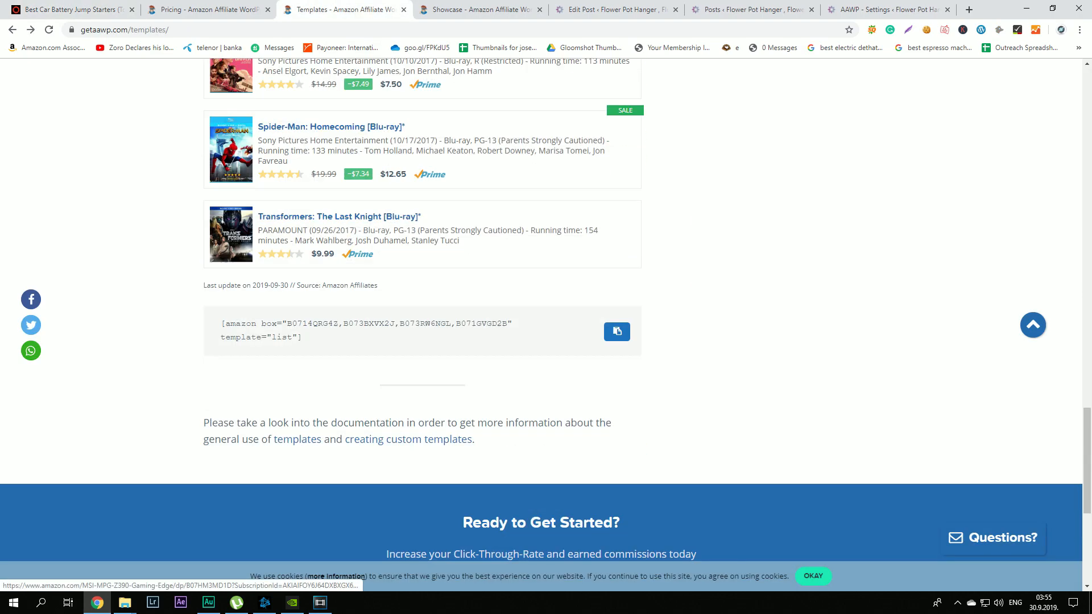
pyautogui.scroll(20, 256, 222)
pyautogui.scroll(-12, 256, 222)
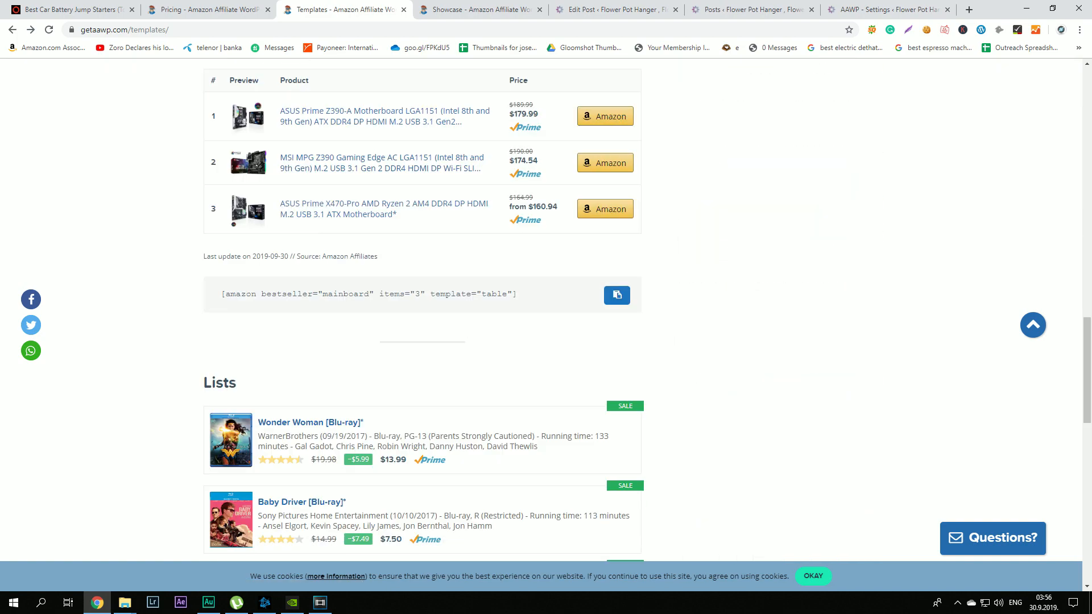
pyautogui.tripleClick(347, 294)
pyautogui.hotkey('ctrl', 'c')
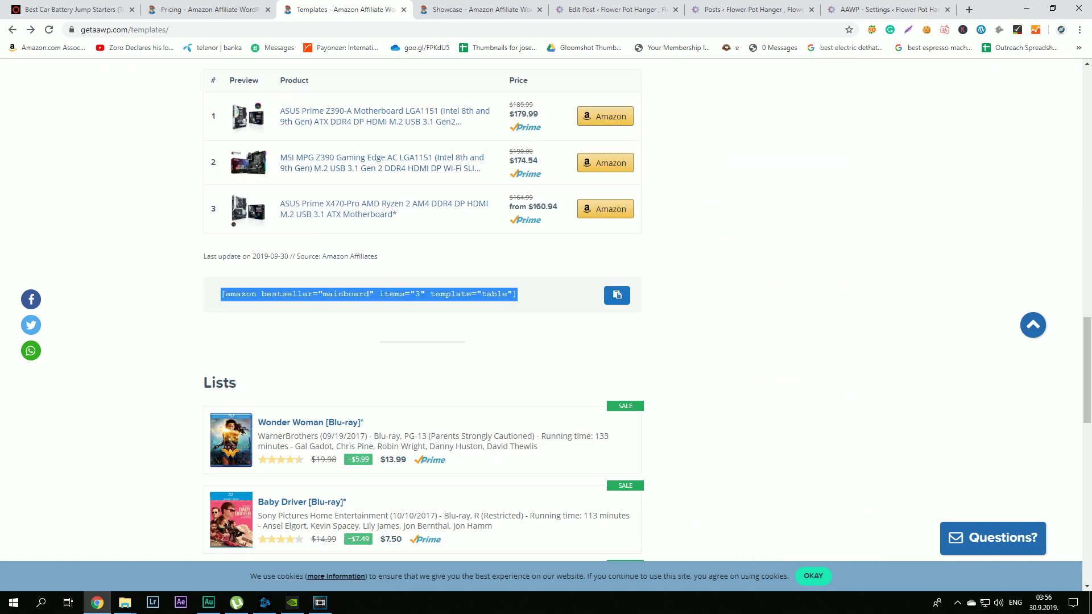
# Step: Create a new post titled "a" from the WordPress posts list and start an empty paragraph below the title
pyautogui.hotkey('ctrl', 'Tab')
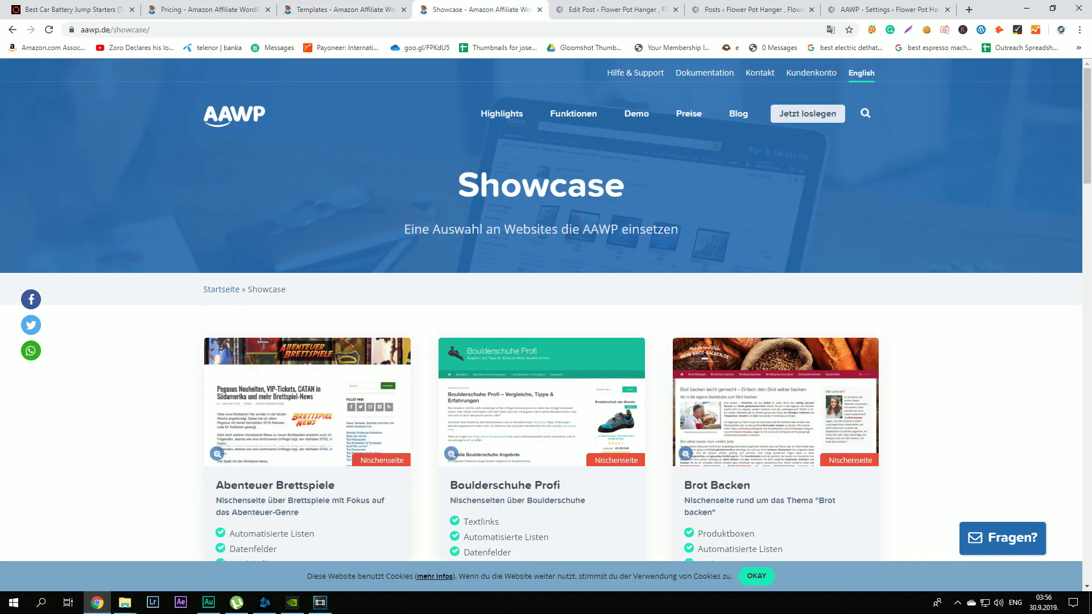
pyautogui.hotkey('ctrl', 'Tab')
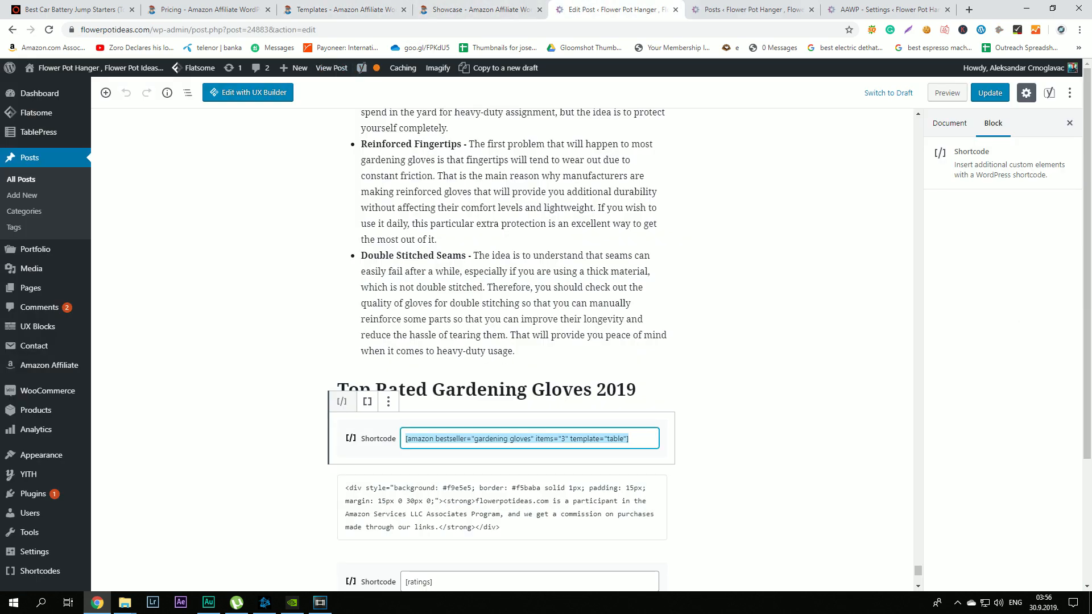
pyautogui.hotkey('ctrl', 'Tab')
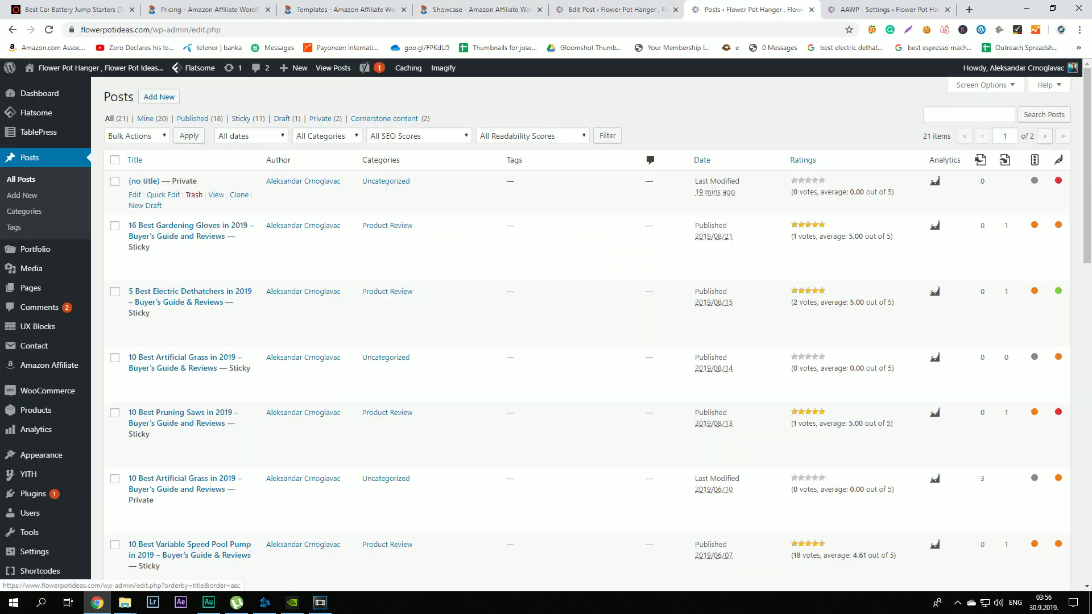
pyautogui.click(159, 97)
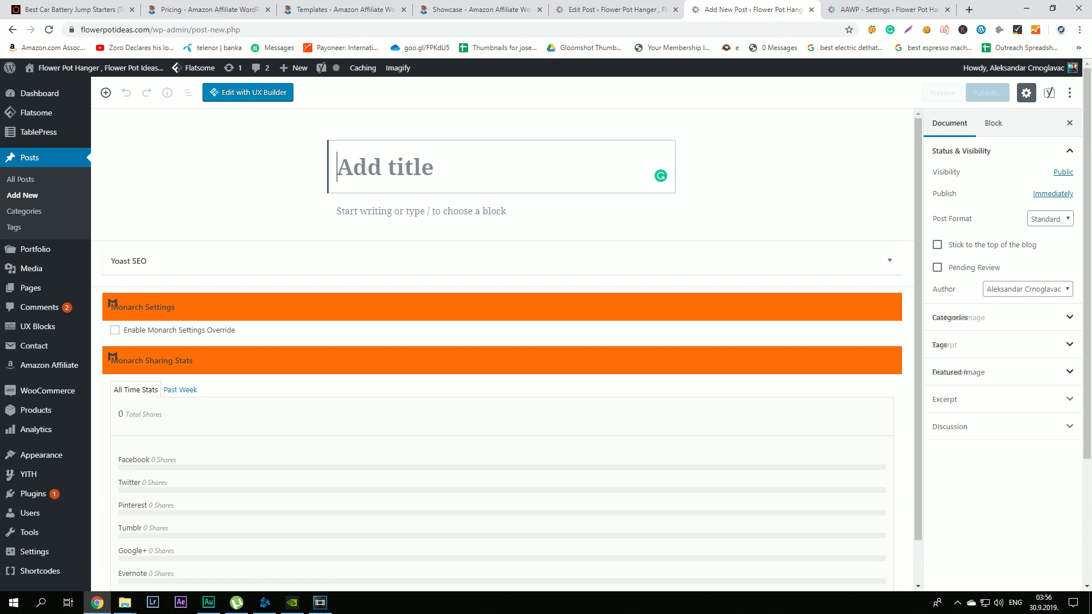
pyautogui.write('a')
pyautogui.press('Return')
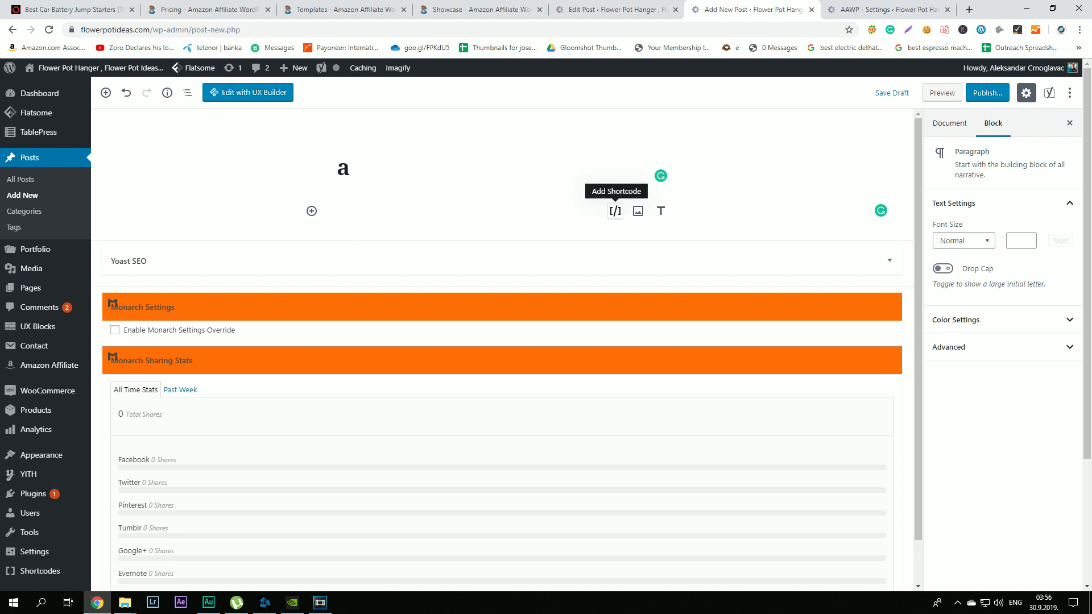
pyautogui.click(615, 211)
pyautogui.hotkey('ctrl', 'v')
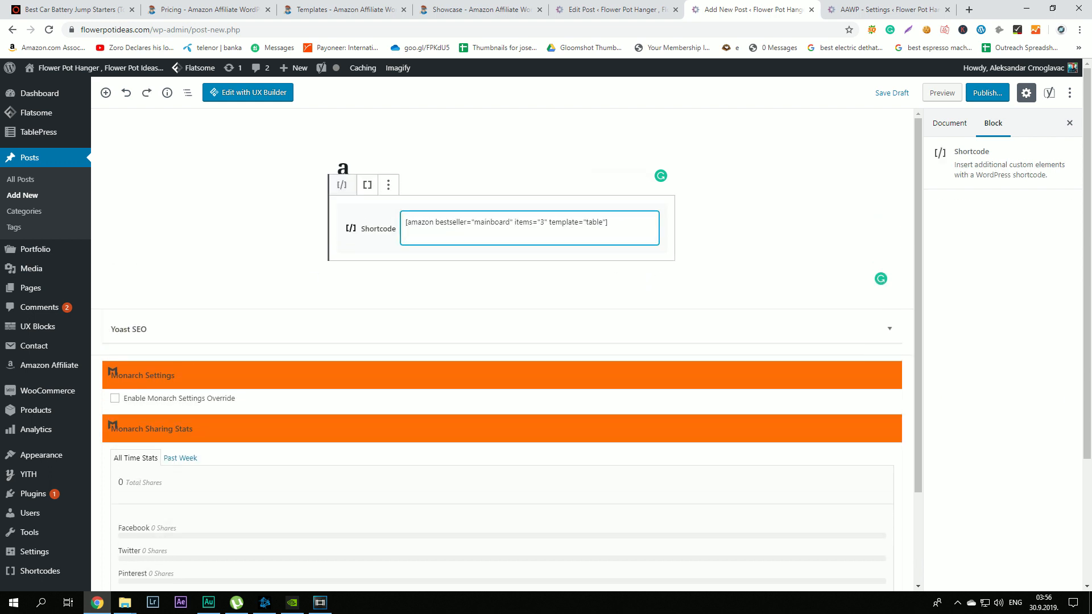
pyautogui.hotkey('ctrl', 'a')
pyautogui.hotkey('ctrl', 'c')
pyautogui.press('BackSpace')
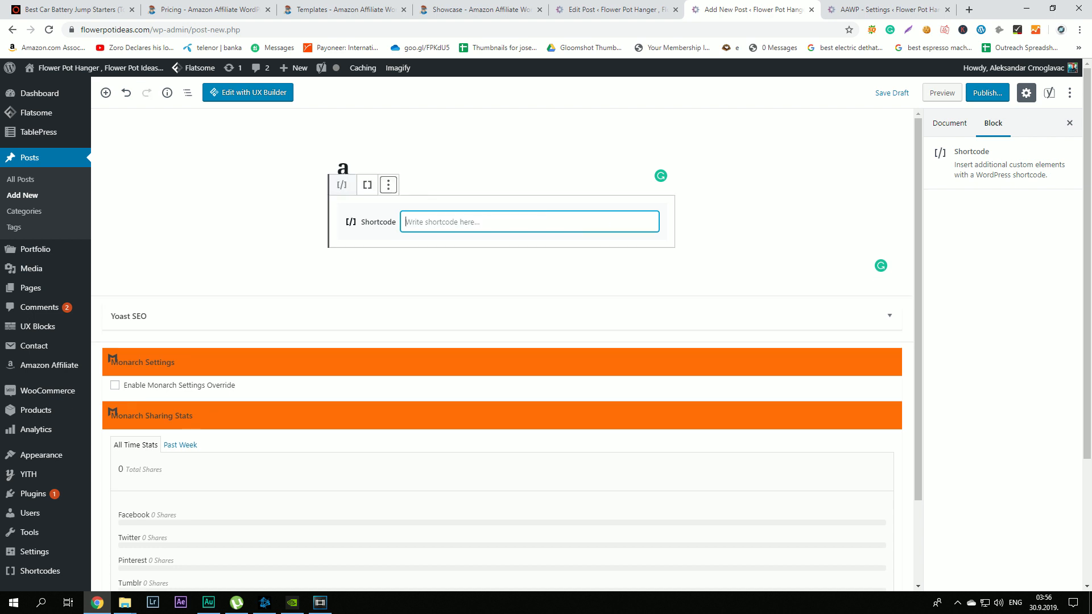
pyautogui.click(388, 185)
pyautogui.click(423, 327)
# Step: Paste the copied shortcode as a paragraph and set its bestseller keyword to "electric shaver" and items to "10"
pyautogui.hotkey('ctrl', 'v')
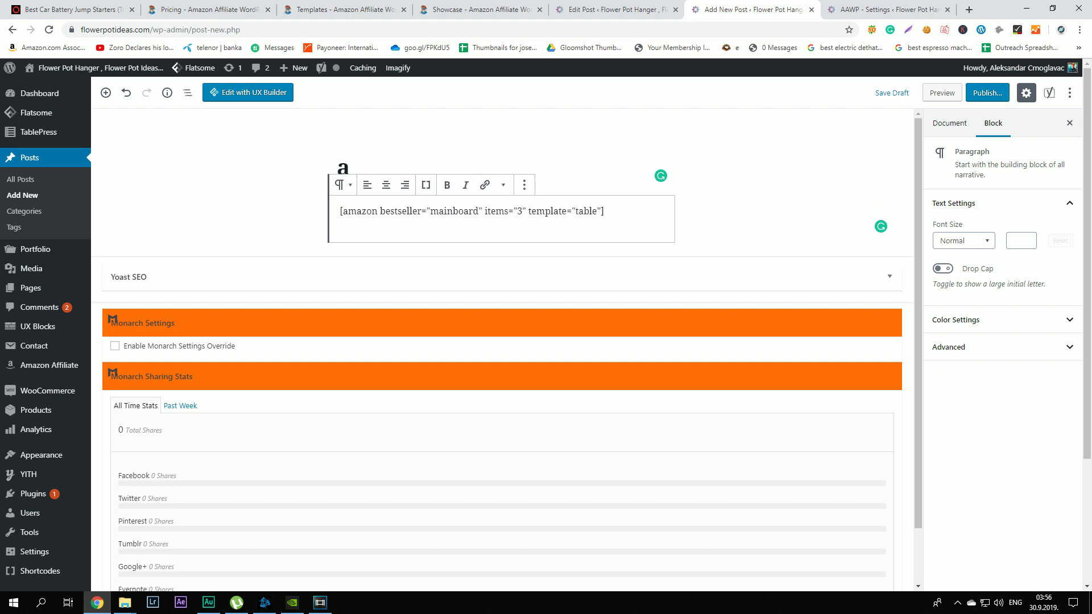
pyautogui.doubleClick(455, 211)
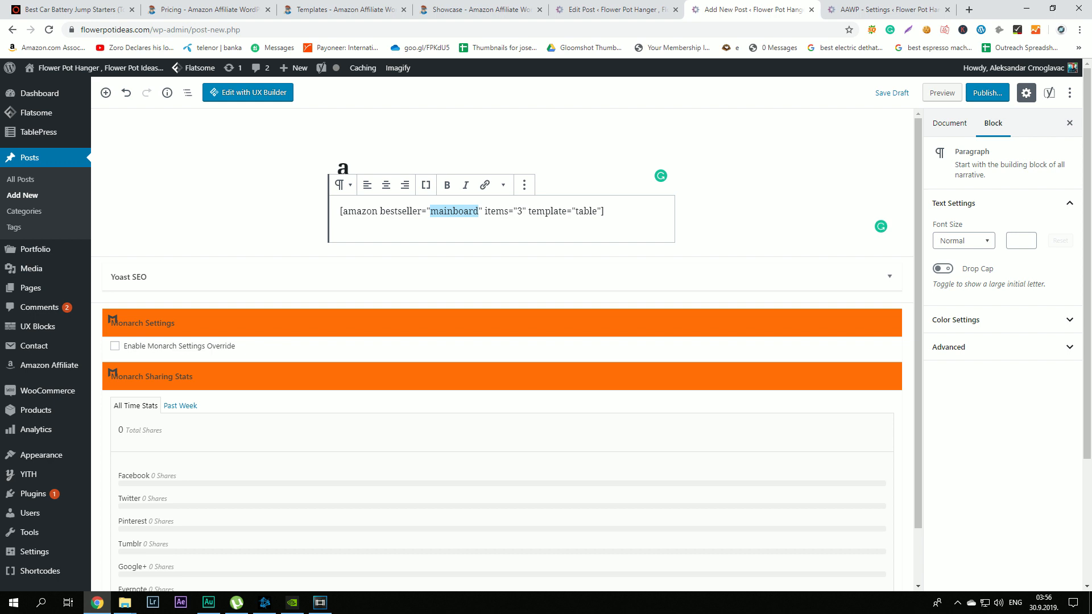
pyautogui.press('BackSpace')
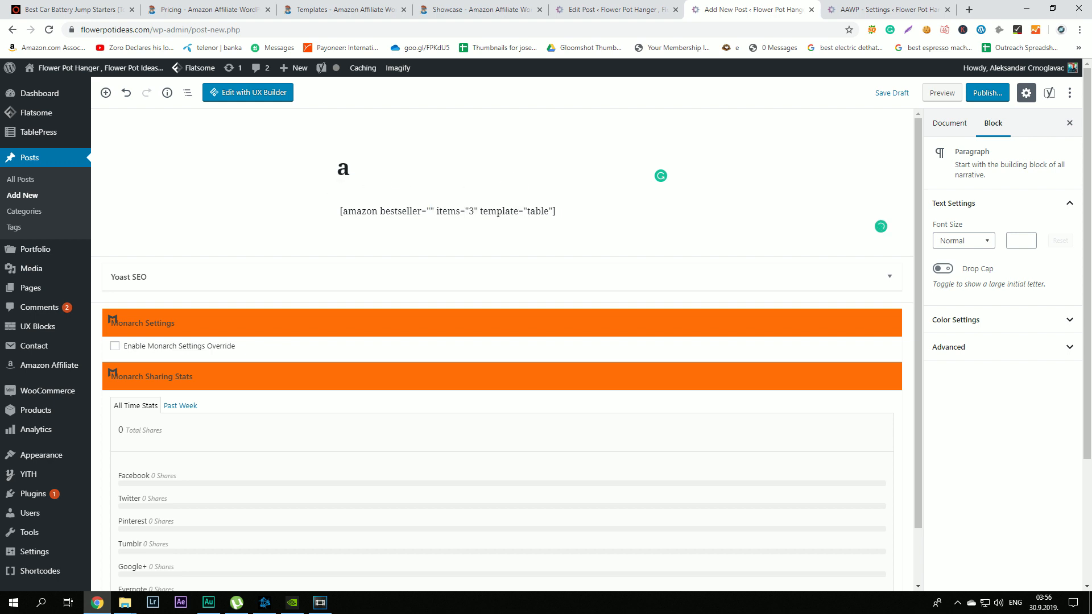
pyautogui.write('e')
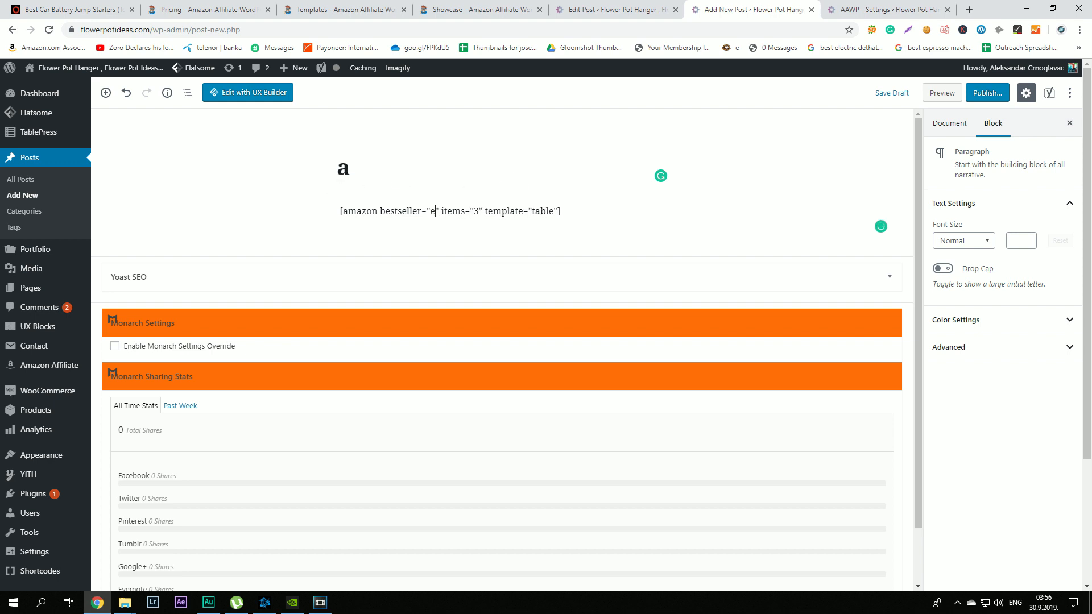
pyautogui.write('lec')
pyautogui.write('tric')
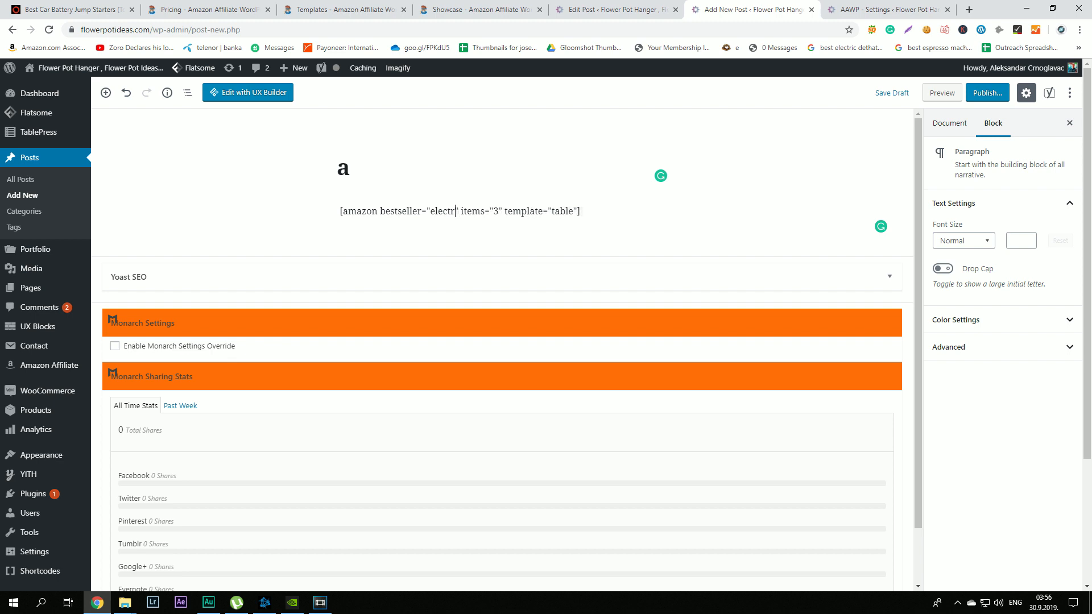
pyautogui.write(' shaver')
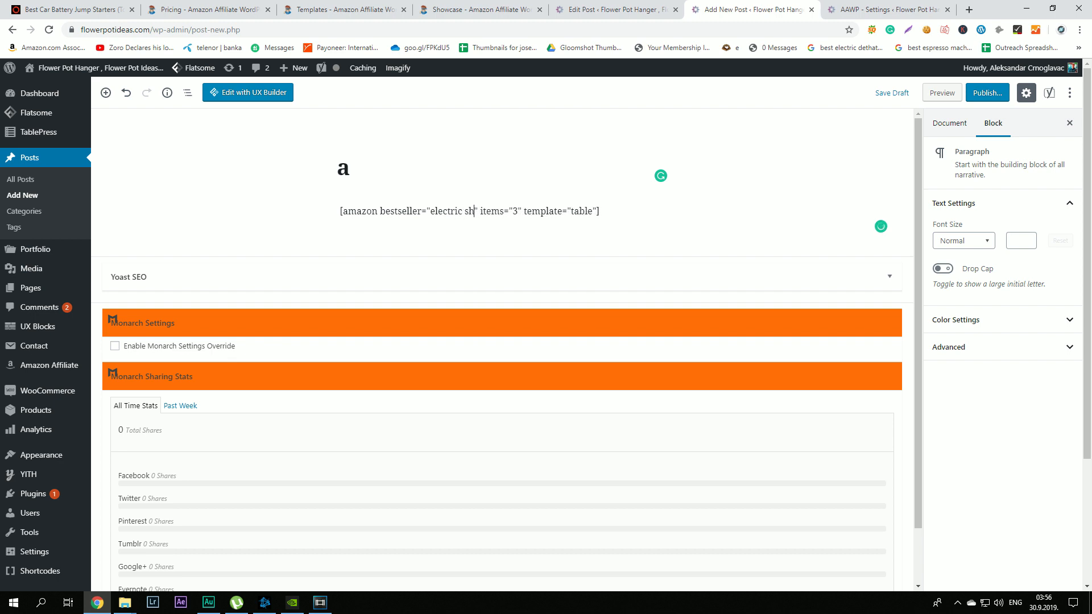
pyautogui.doubleClick(534, 211)
pyautogui.write('10')
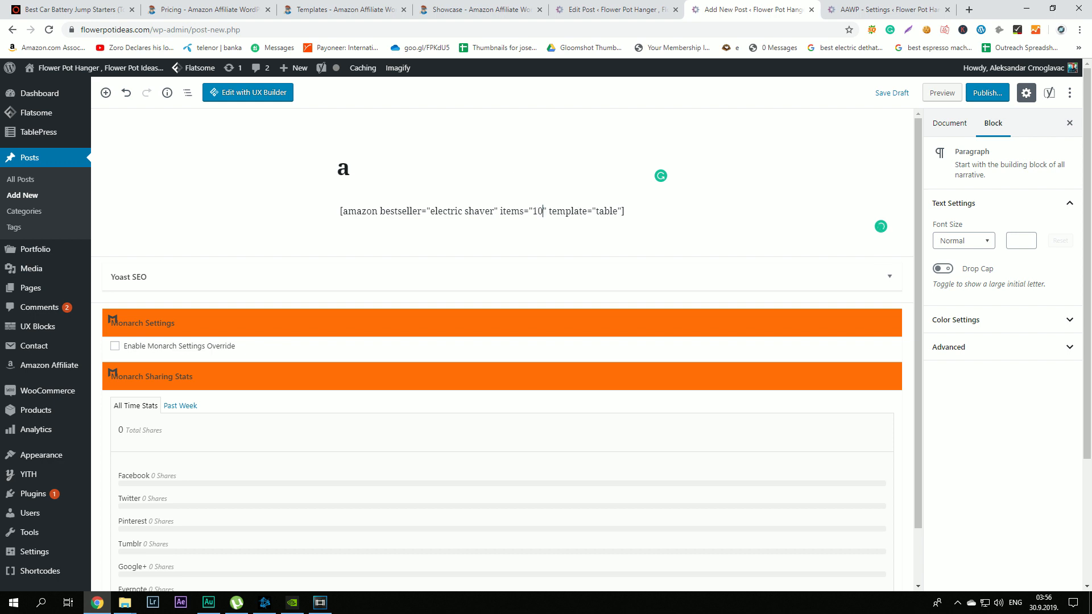
pyautogui.doubleClick(568, 211)
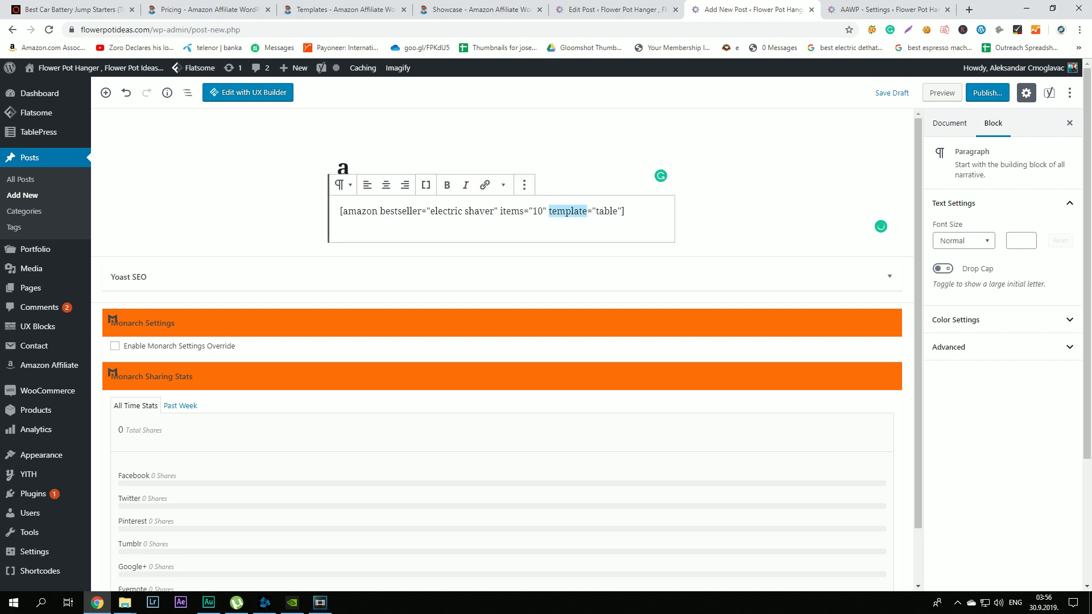
# Step: Set the post's visibility to Private and confirm publishing it privately
pyautogui.click(949, 122)
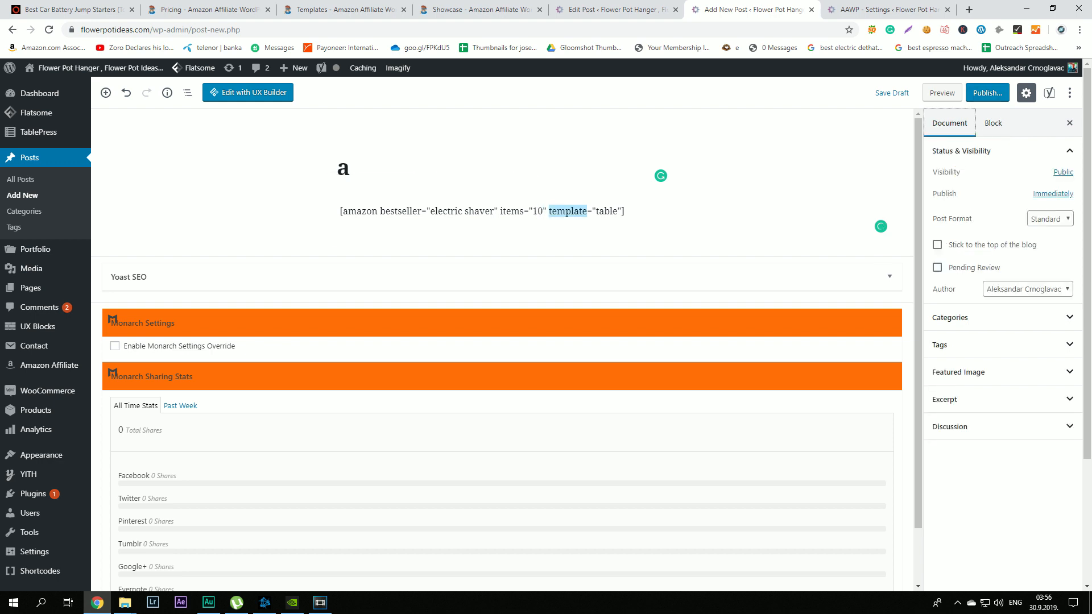
pyautogui.click(1063, 171)
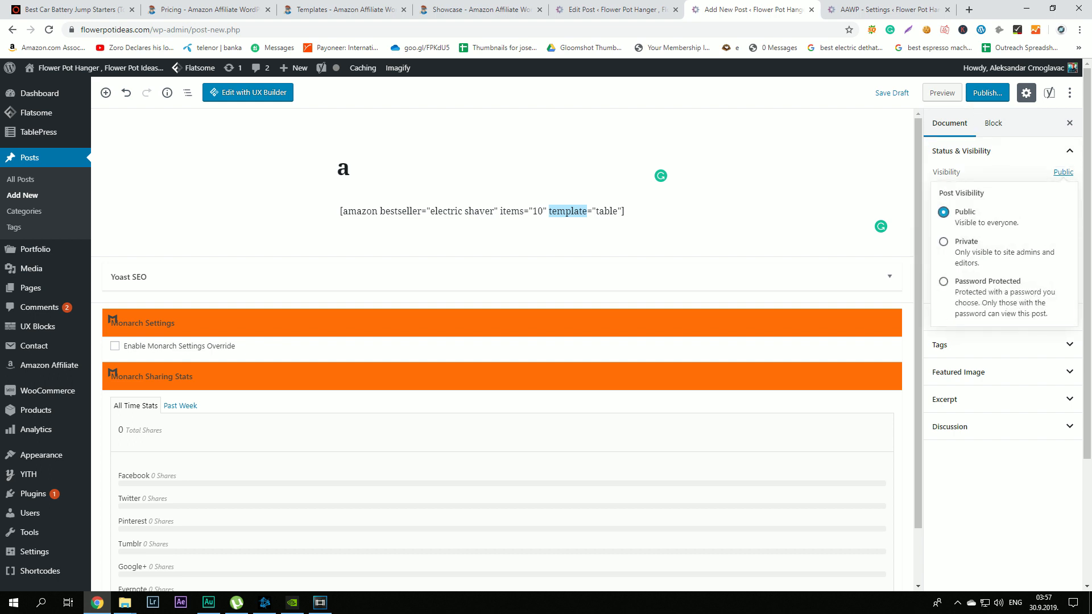
pyautogui.click(944, 241)
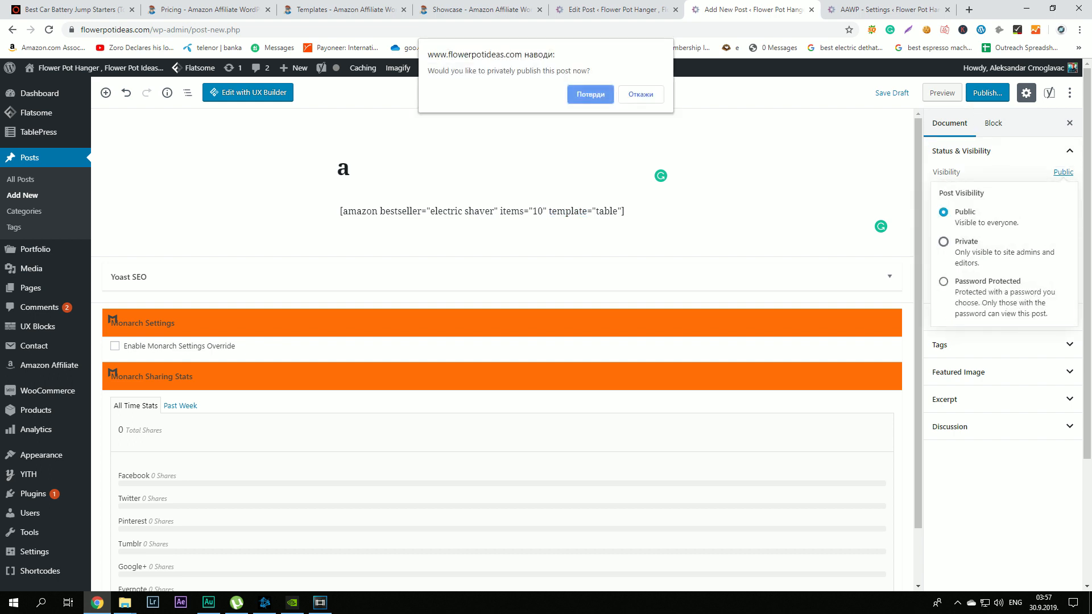
pyautogui.press('Return')
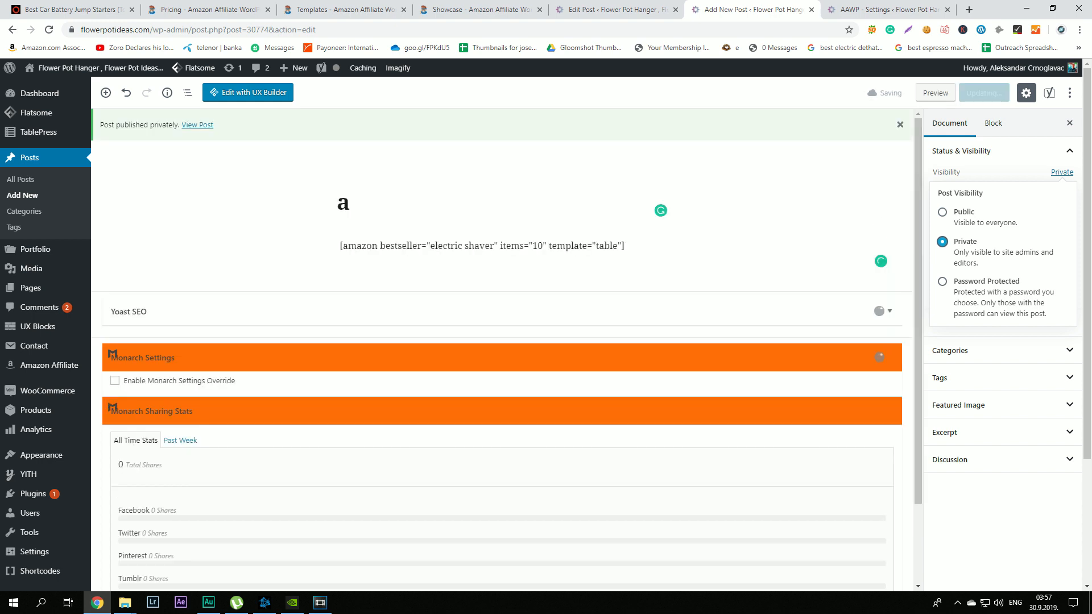
# Step: Preview the post and examine the electric shaver bestseller table with its products, prices and Amazon links
pyautogui.click(935, 93)
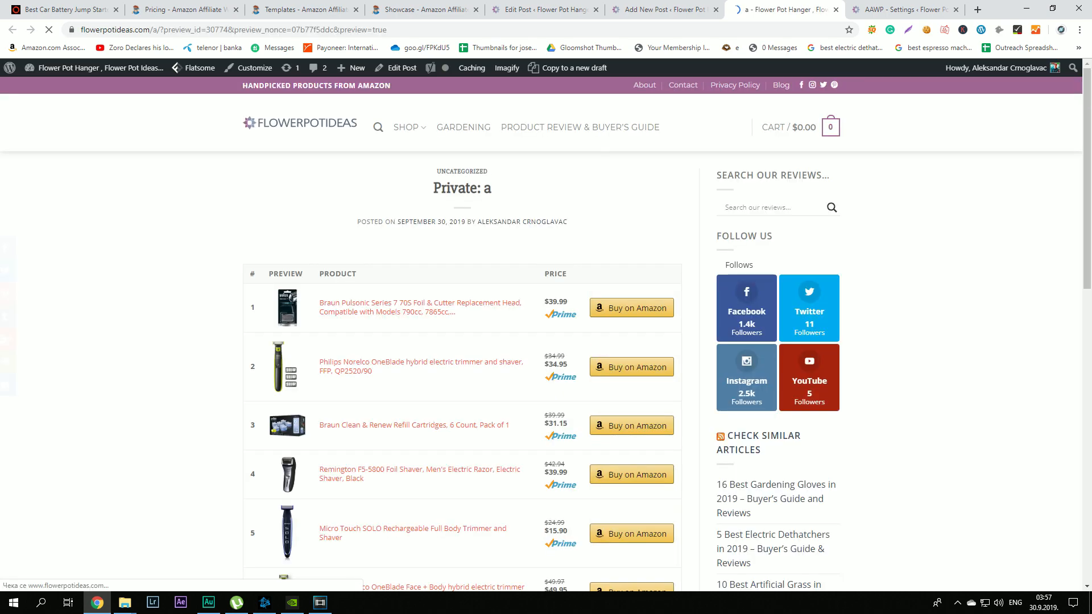
pyautogui.scroll(-5, 560, 315)
pyautogui.scroll(2, 560, 314)
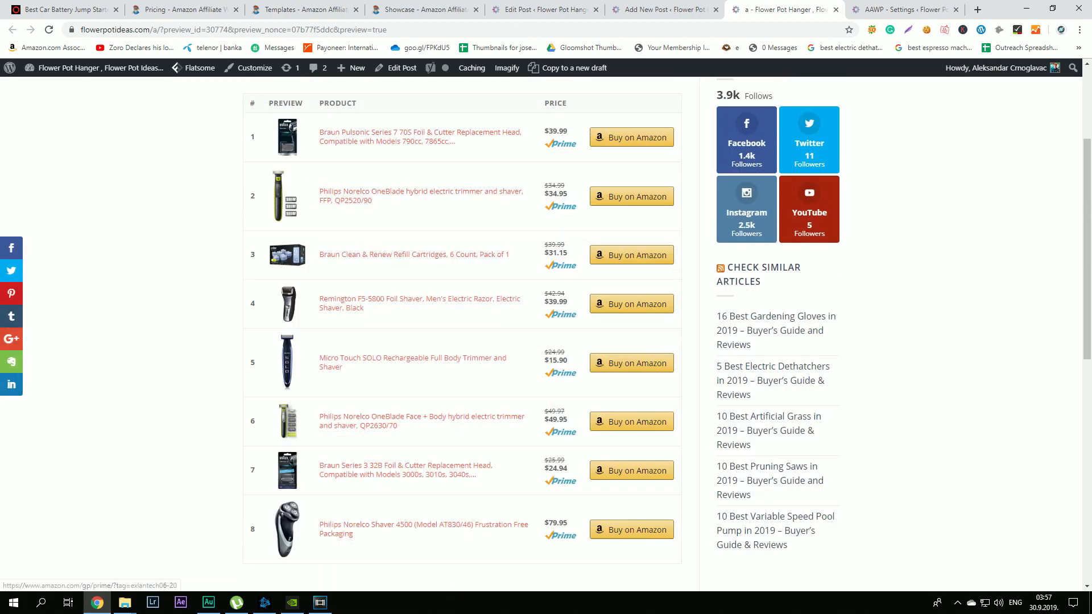
pyautogui.scroll(2, 671, 325)
pyautogui.scroll(-6, 560, 317)
pyautogui.scroll(4, 560, 317)
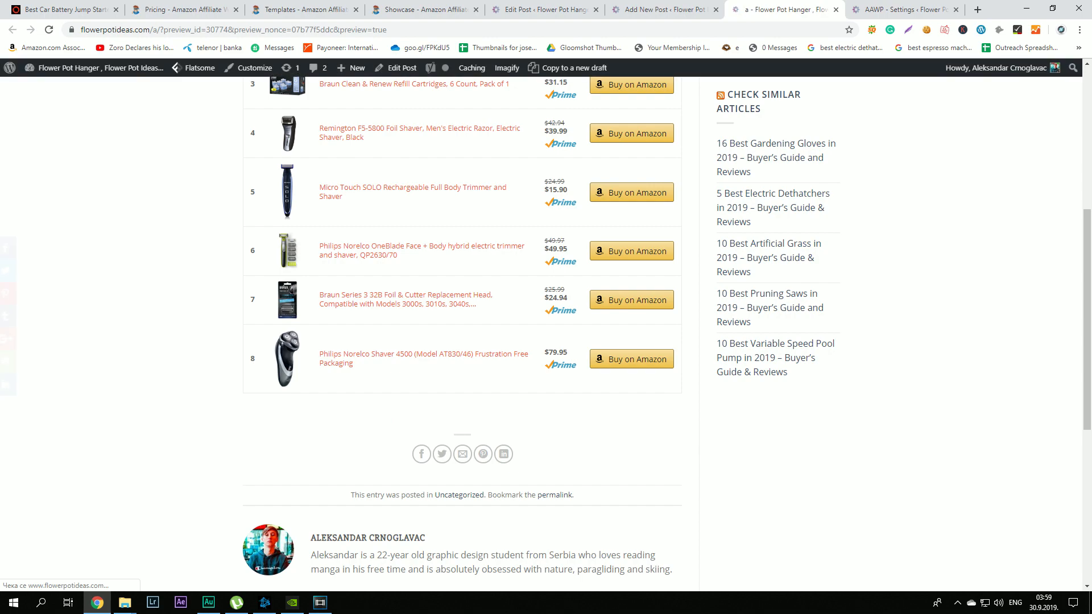
pyautogui.scroll(3, 462, 318)
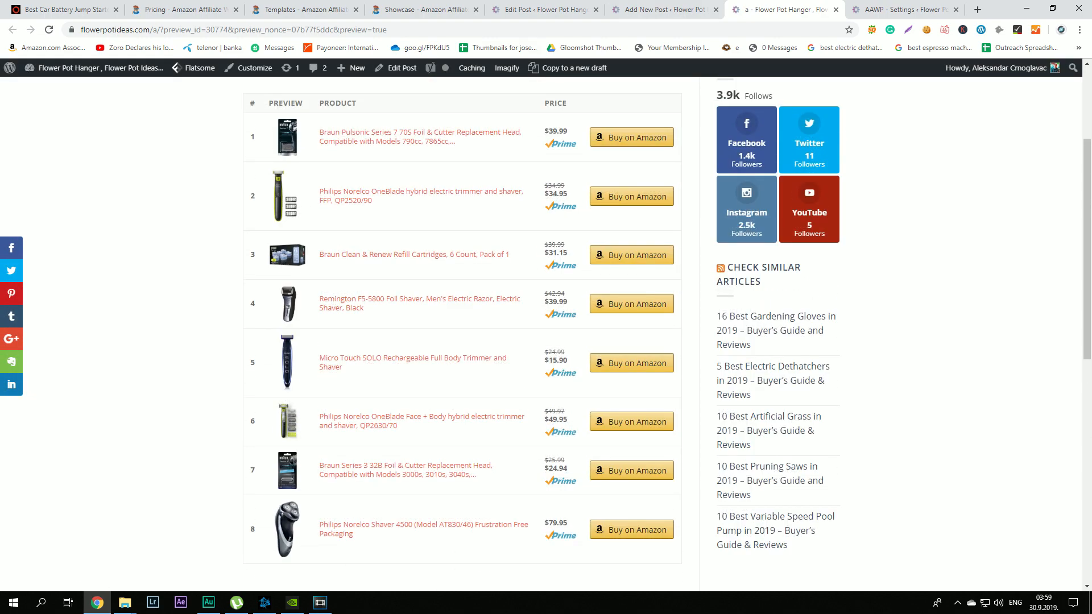
# Step: Set the cache duration to 1 Day in the AAWP general settings and look over the remaining options
pyautogui.click(904, 10)
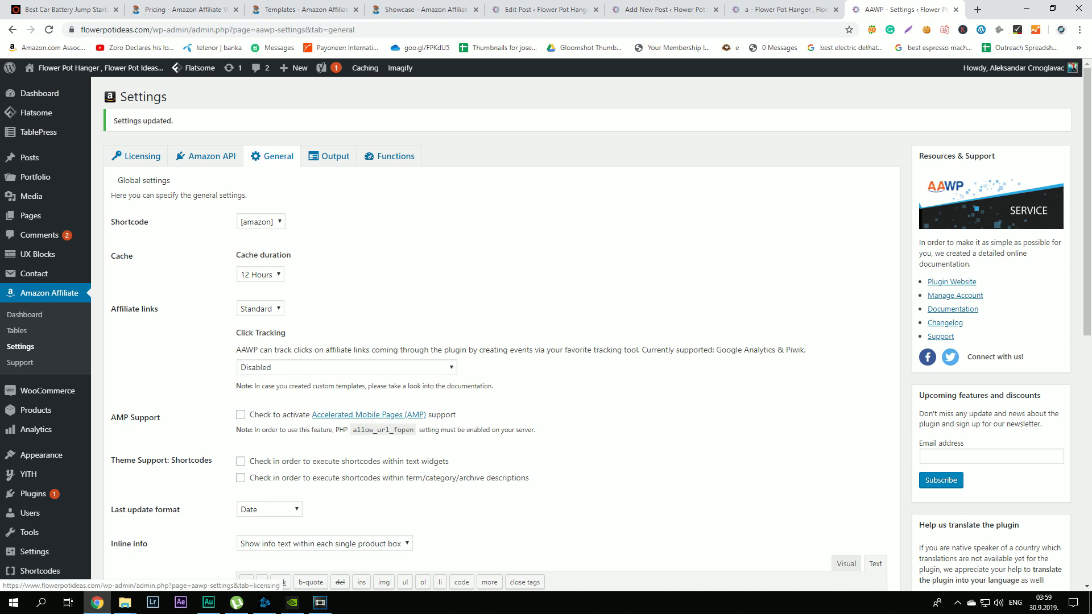
pyautogui.scroll(-1, 278, 165)
pyautogui.click(260, 218)
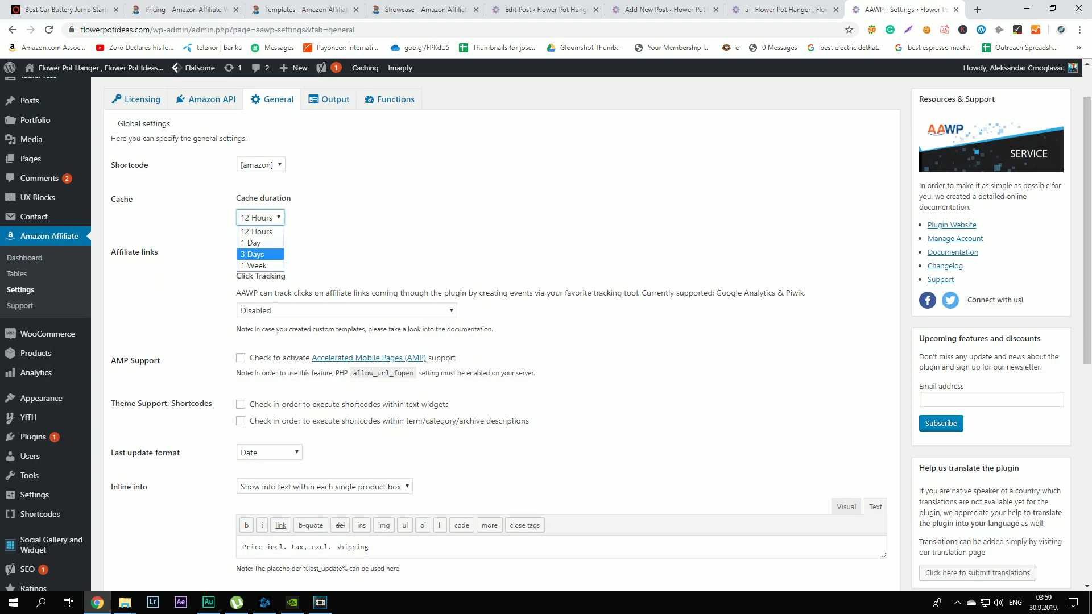
pyautogui.click(250, 243)
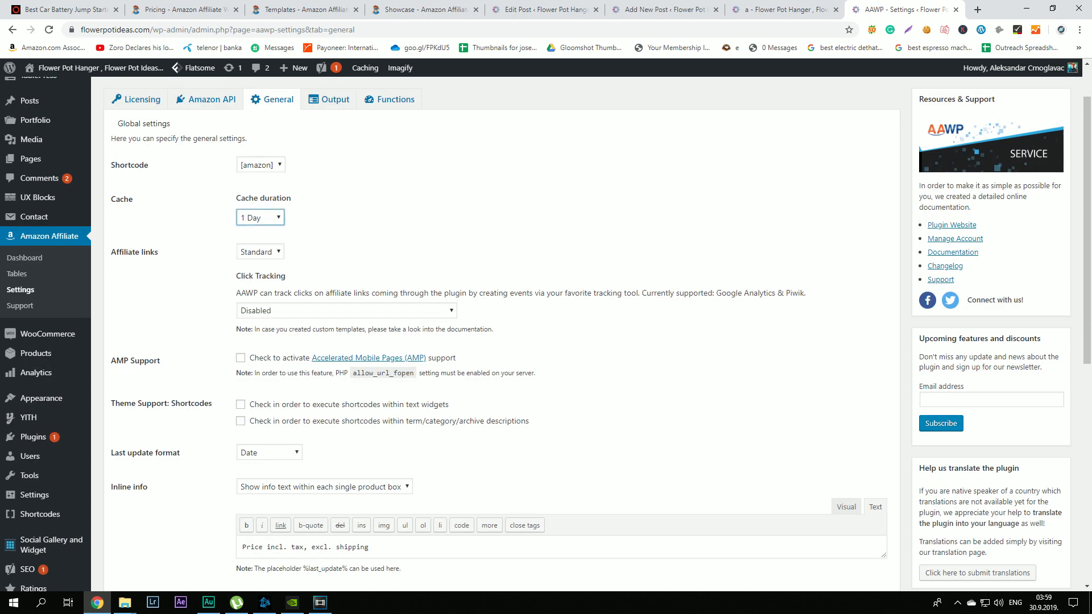
pyautogui.scroll(-6, 495, 335)
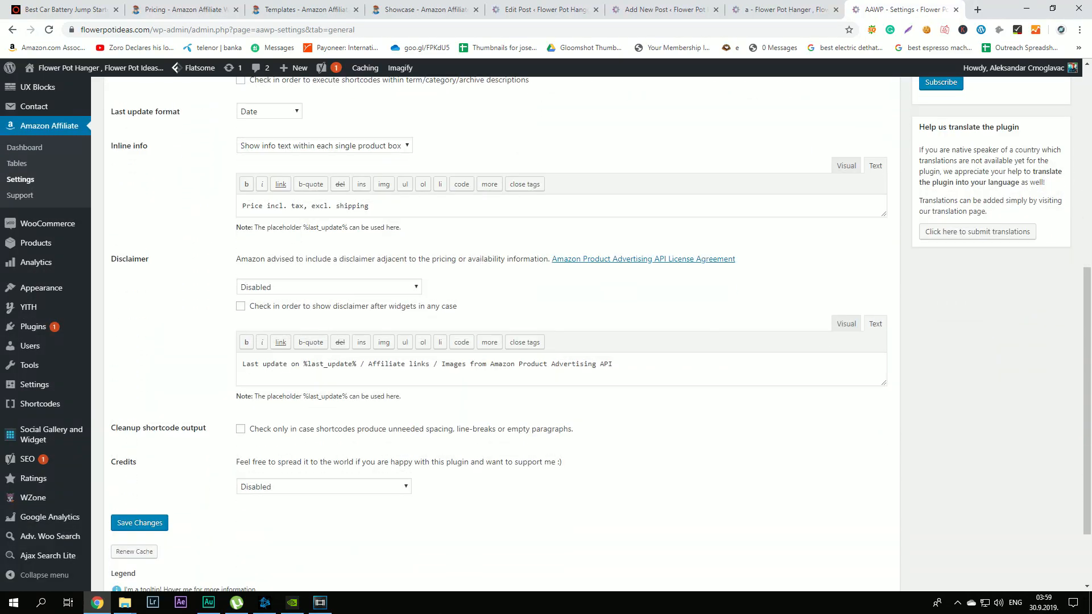
# Step: Set the disclaimer to show after each single product or list, enable it after widgets in any case, and save the general settings
pyautogui.click(329, 287)
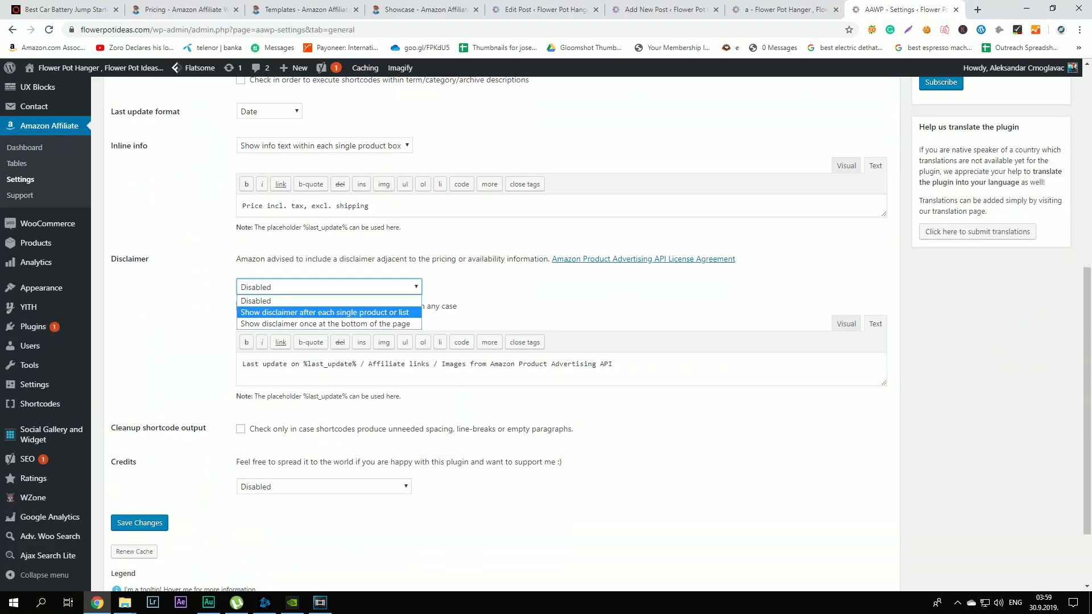
pyautogui.click(328, 313)
pyautogui.click(500, 289)
pyautogui.click(240, 306)
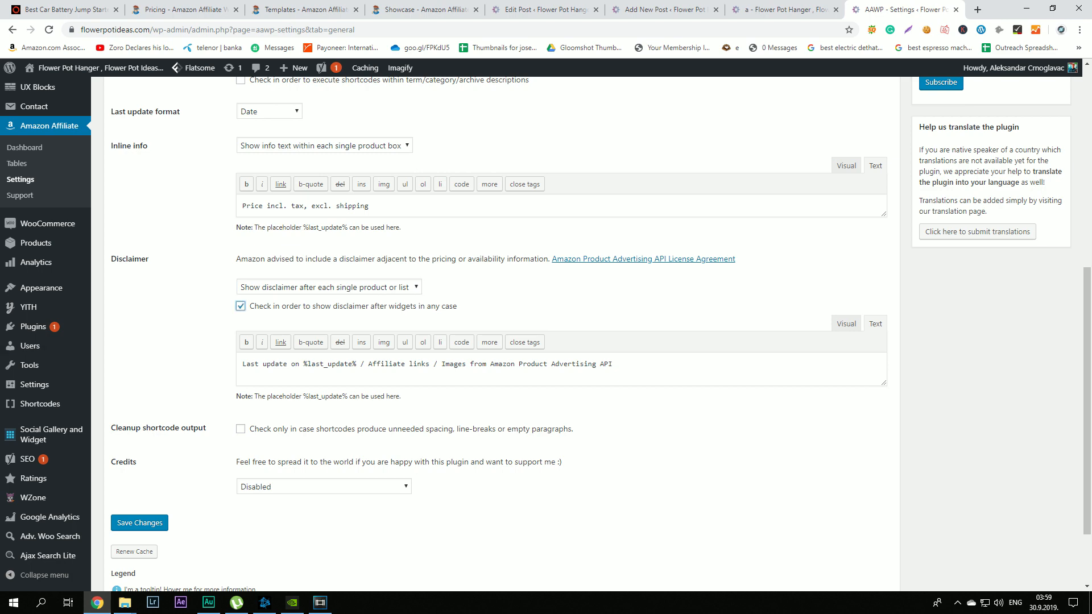
pyautogui.scroll(-2, 240, 341)
pyautogui.click(140, 430)
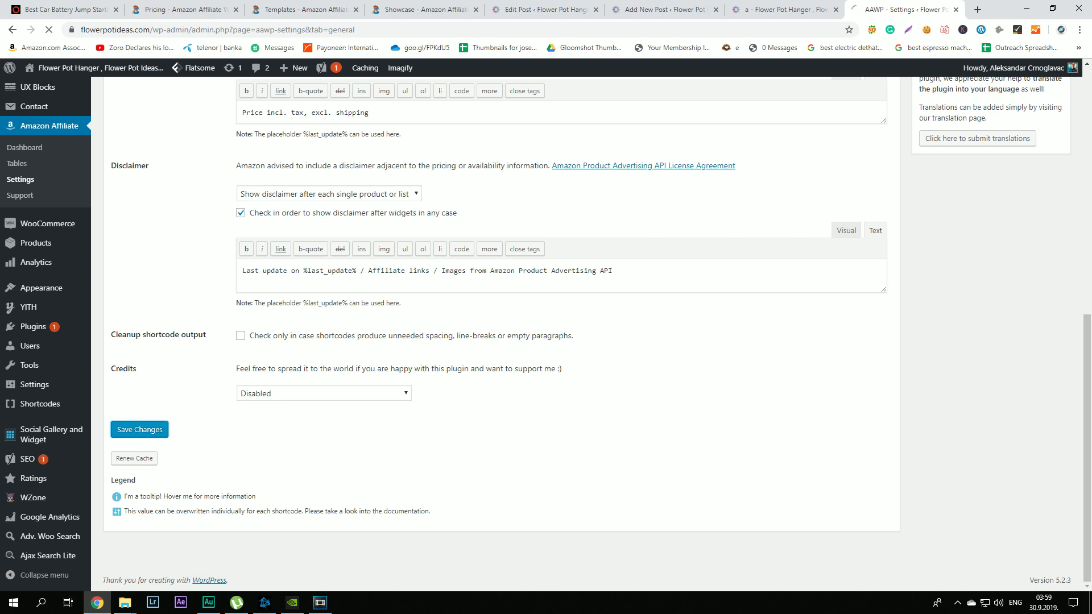
# Step: Reload the electric shaver post preview and compare its table and disclaimer line with the 10beasts jump starter table
pyautogui.click(779, 9)
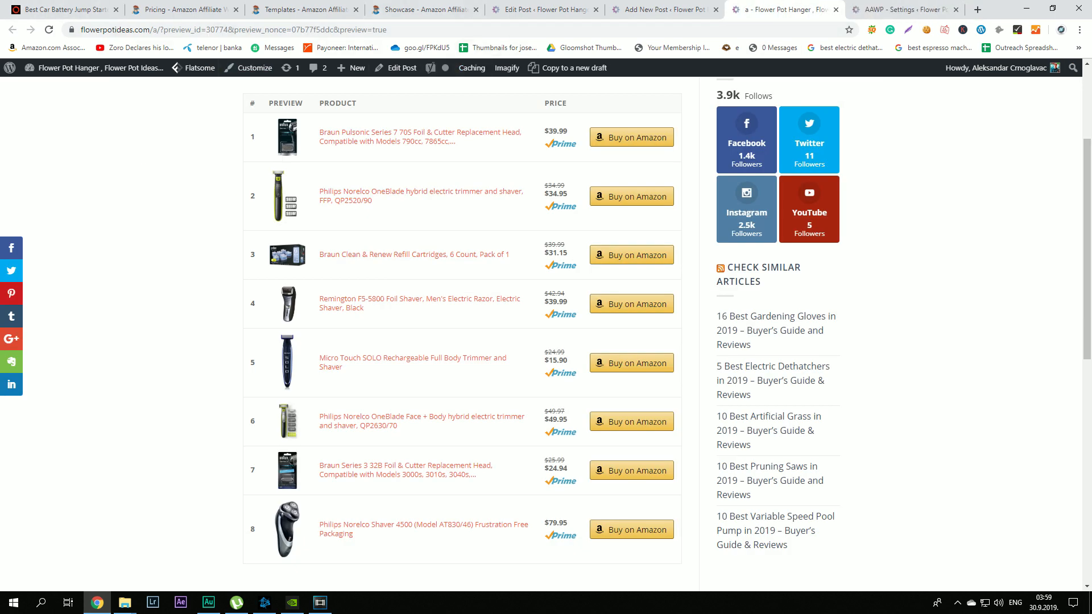
pyautogui.press('F5')
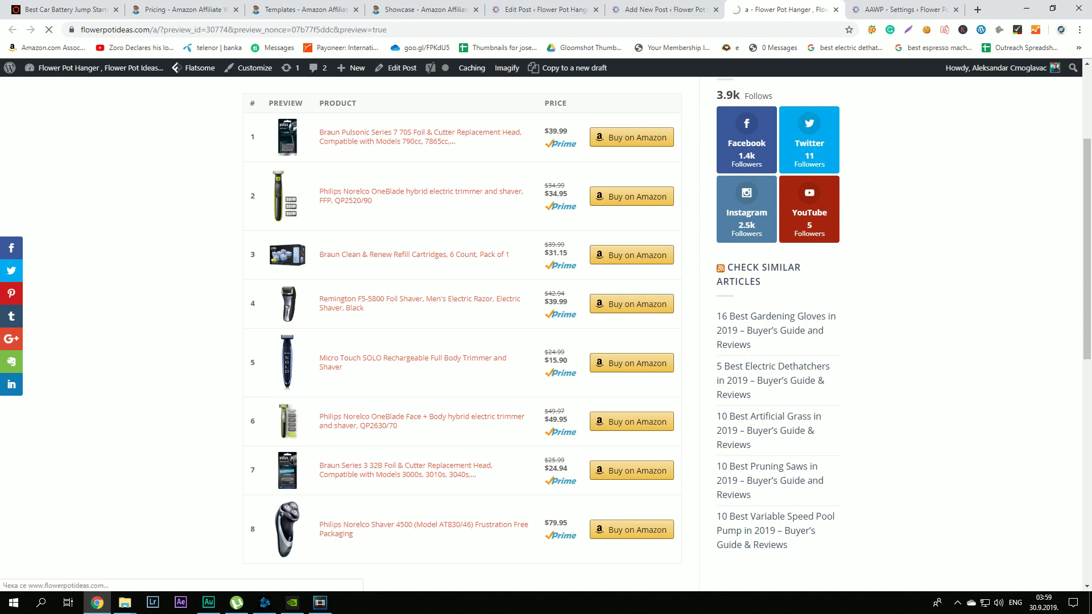
pyautogui.scroll(-2, 437, 297)
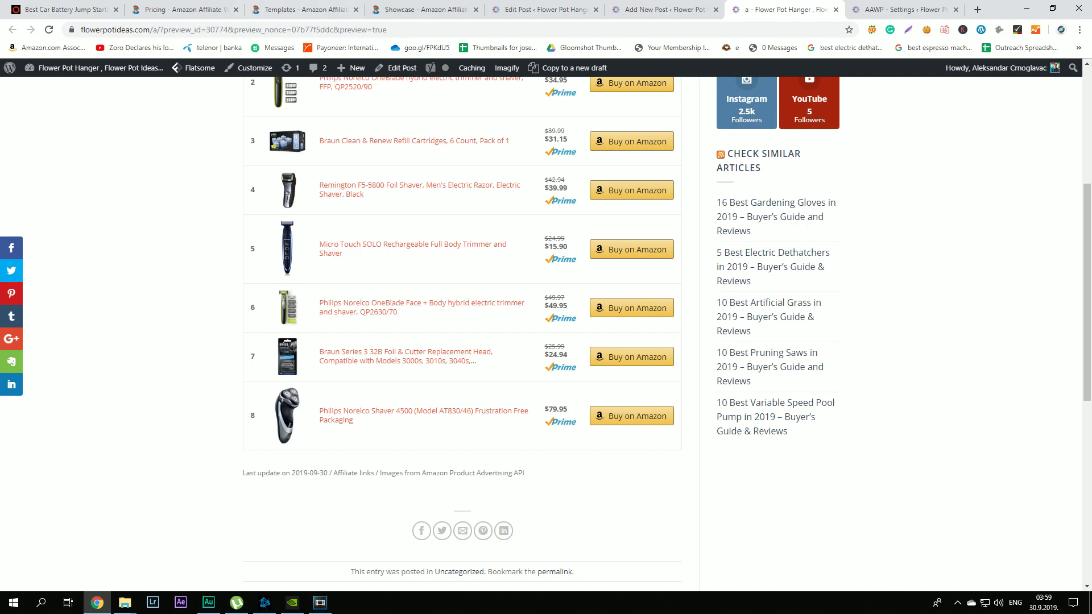
pyautogui.click(70, 10)
pyautogui.scroll(-3, 443, 307)
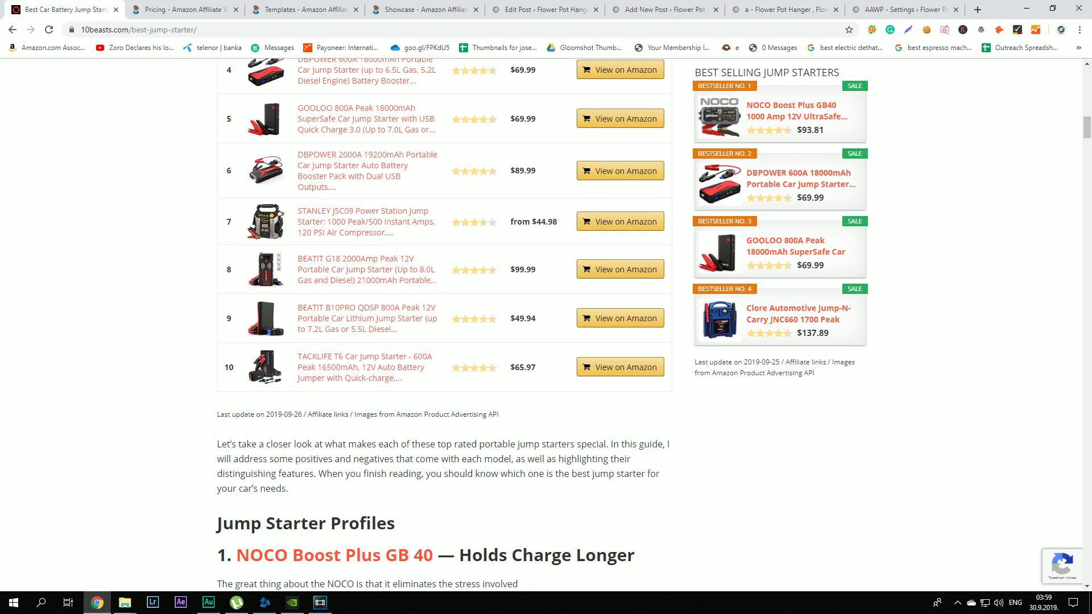
pyautogui.scroll(3, 443, 307)
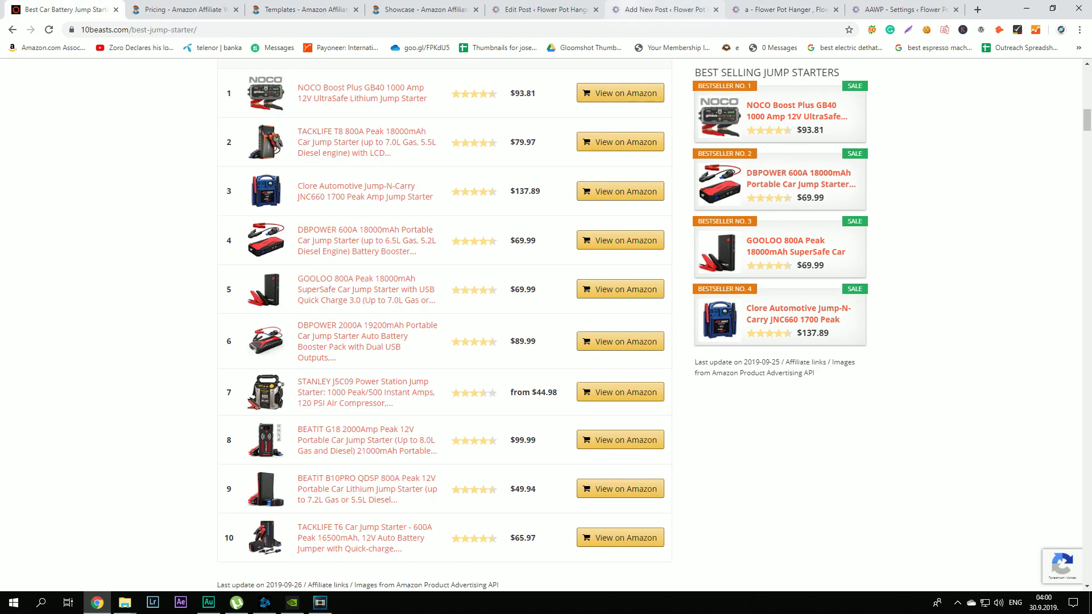
pyautogui.click(671, 8)
pyautogui.click(545, 10)
pyautogui.click(782, 10)
pyautogui.scroll(1, 444, 307)
pyautogui.scroll(4, 444, 307)
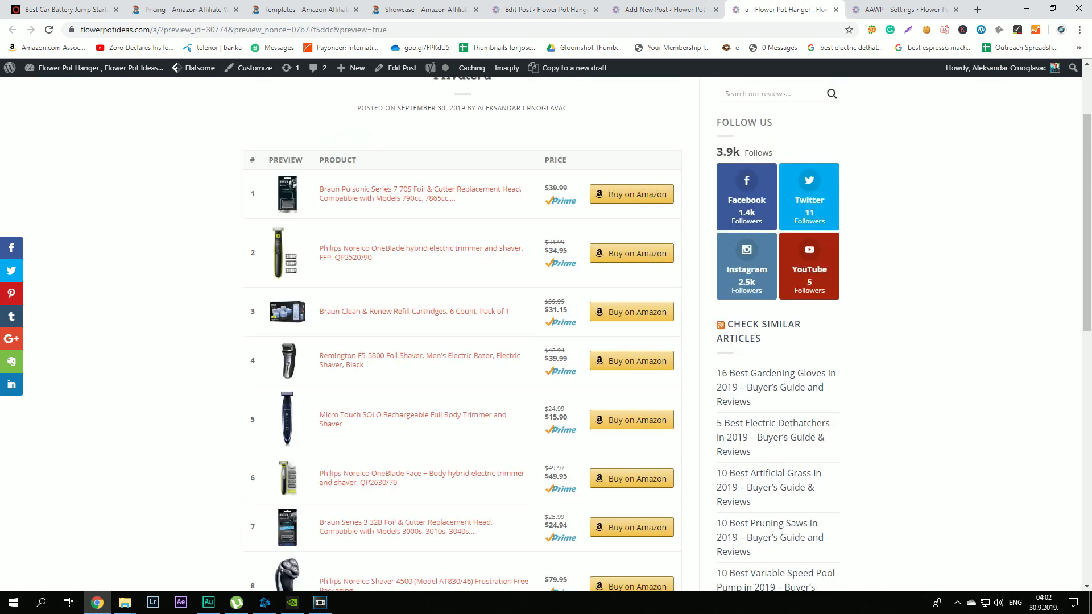
# Step: Inspect the NOCO Boost Plus GB40 title link in the 10beasts table and copy the selector ".aawp table.aawp-table a {" from its styles
pyautogui.click(61, 9)
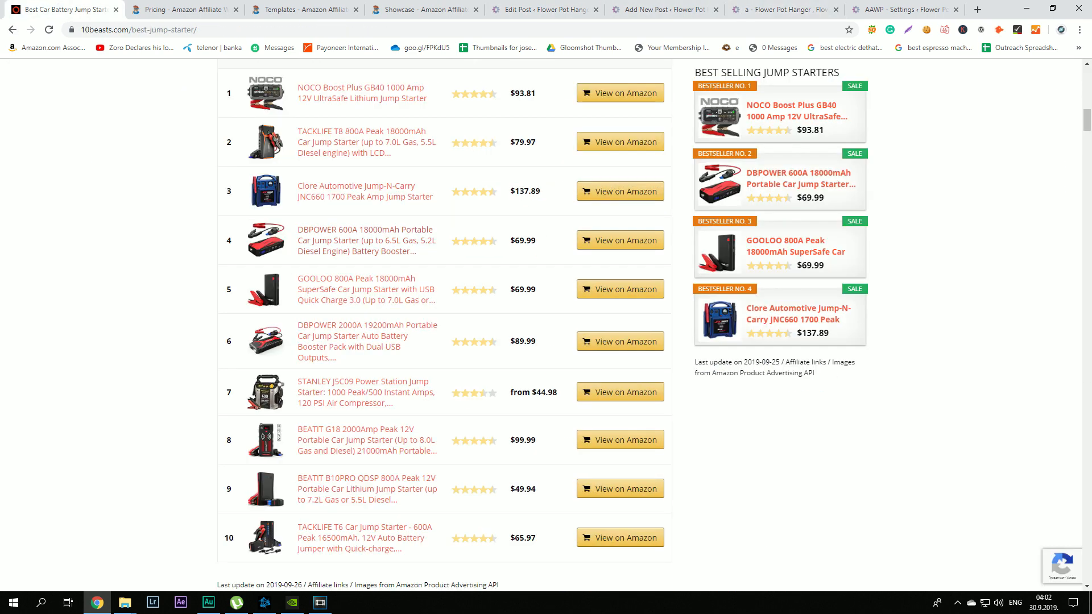
pyautogui.scroll(1, 393, 154)
pyautogui.scroll(2, 398, 211)
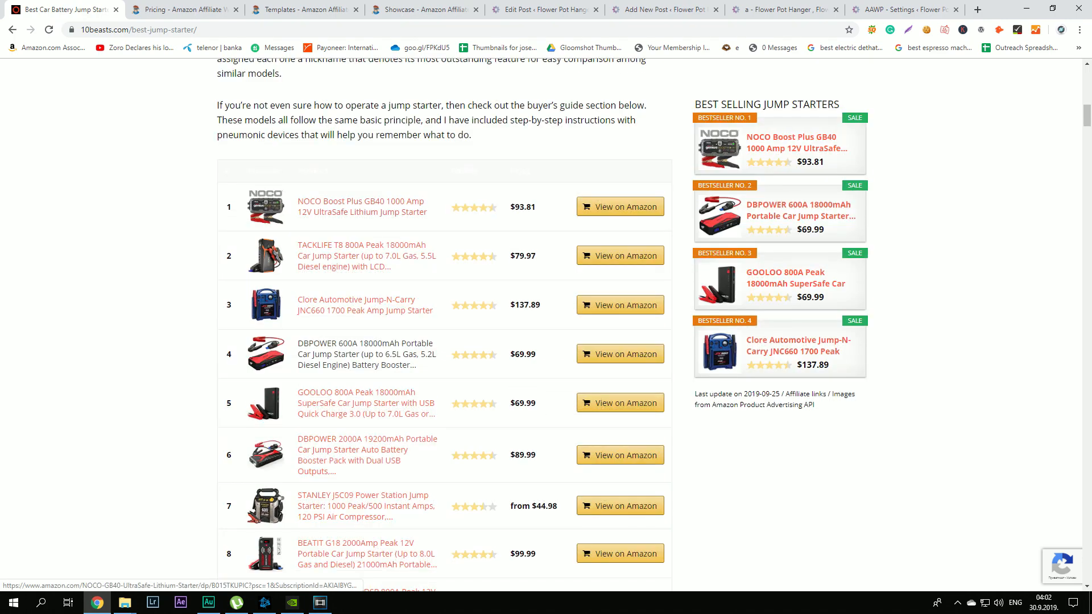
pyautogui.rightClick(343, 207)
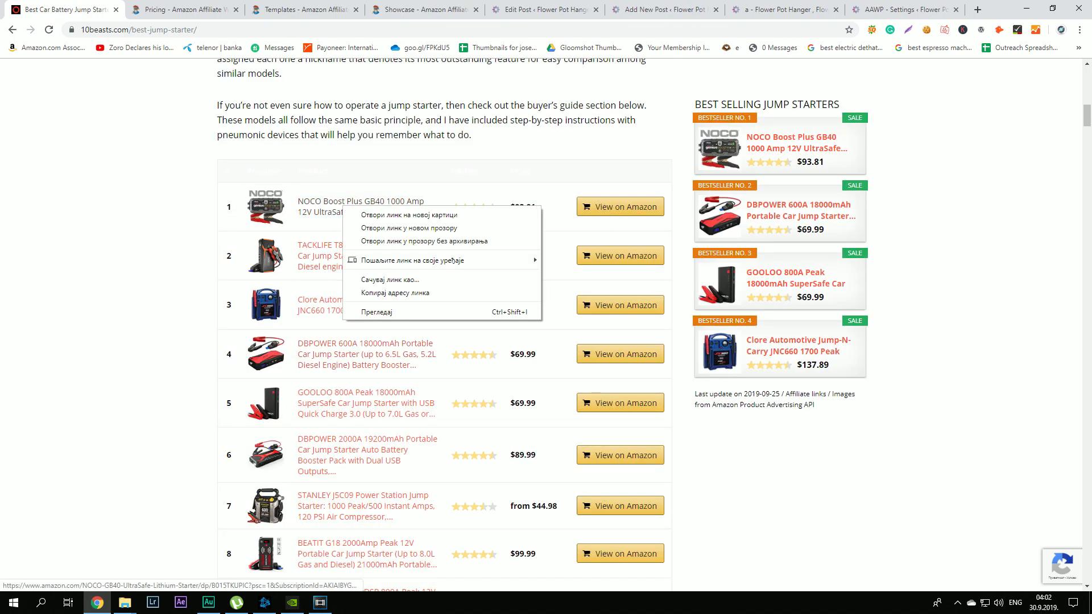
pyautogui.click(387, 312)
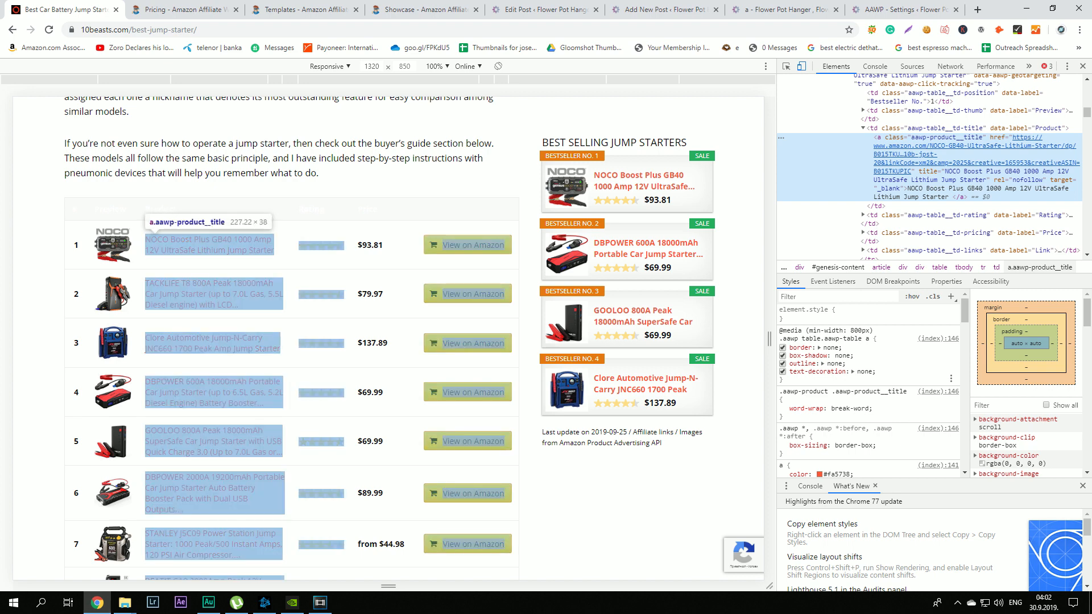
pyautogui.click(853, 339)
pyautogui.press('Return')
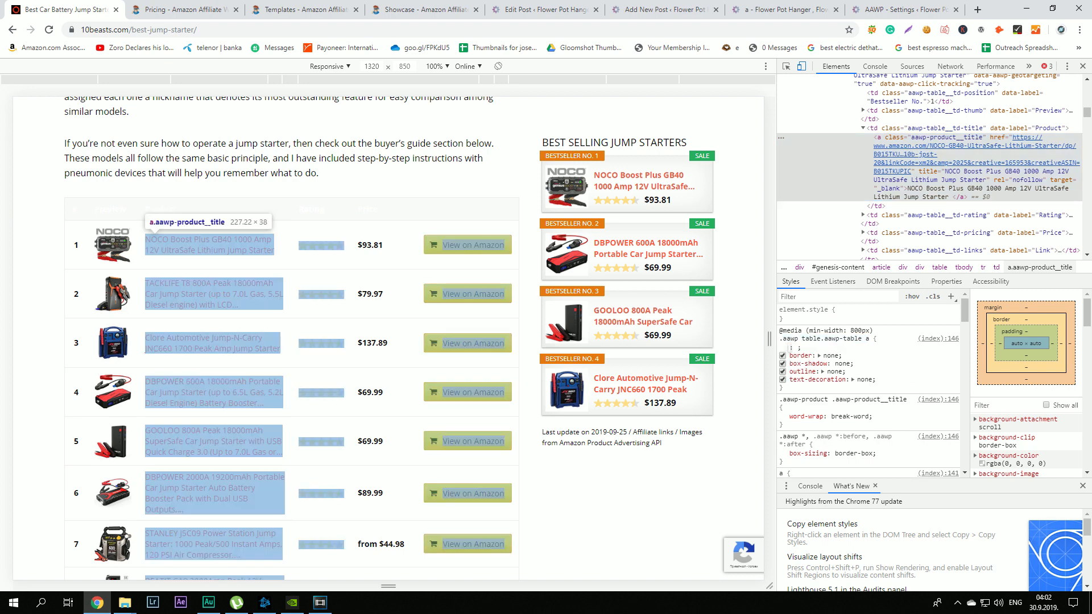
pyautogui.click(844, 339)
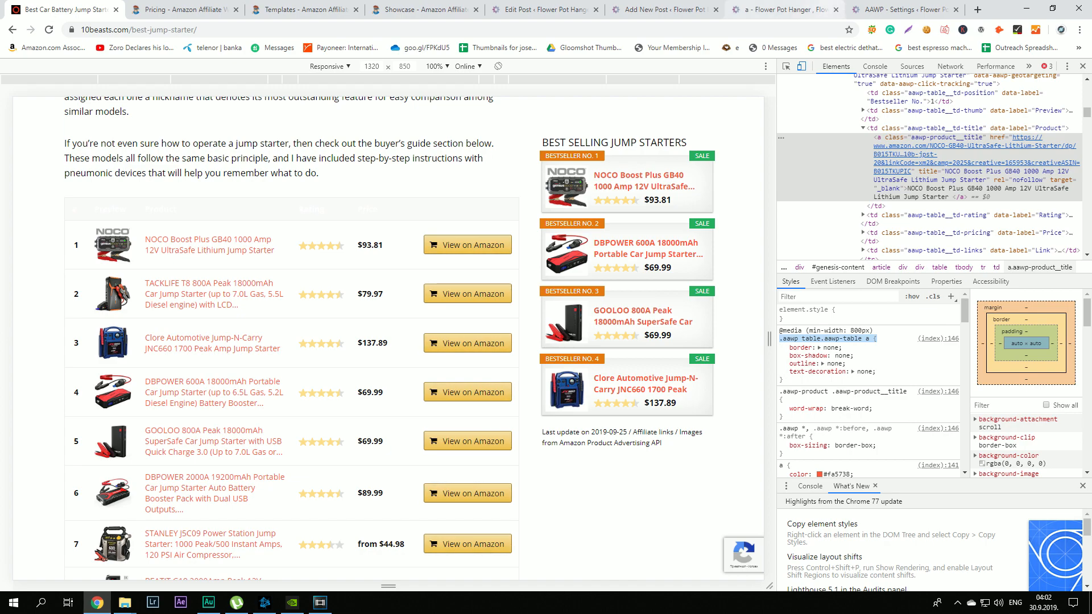
# Step: Add the rule ".aawp table.aawp-table a:hover { color: #333;}" to the custom CSS in the AAWP output settings and save
pyautogui.click(887, 9)
pyautogui.click(785, 9)
pyautogui.click(899, 9)
pyautogui.scroll(-7, 495, 341)
pyautogui.click(432, 372)
pyautogui.press('Return')
pyautogui.press('Return')
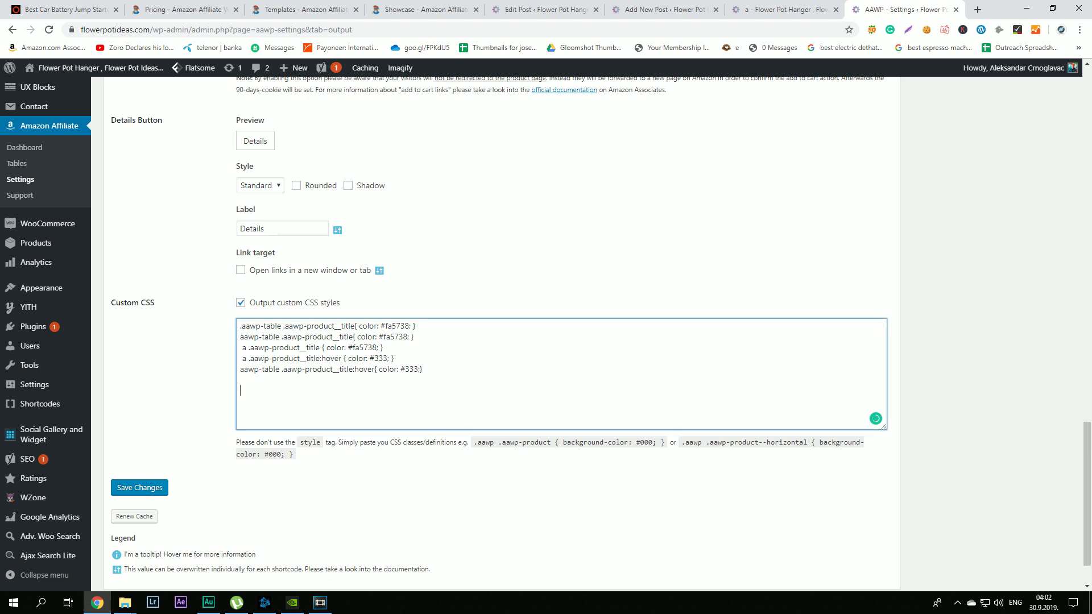
pyautogui.write('.aawp table.aawp-table a {')
pyautogui.write(':hover')
pyautogui.moveTo(423, 369); pyautogui.dragTo(377, 370)
pyautogui.hotkey('ctrl', 'c')
pyautogui.click(356, 391)
pyautogui.hotkey('ctrl', 'v')
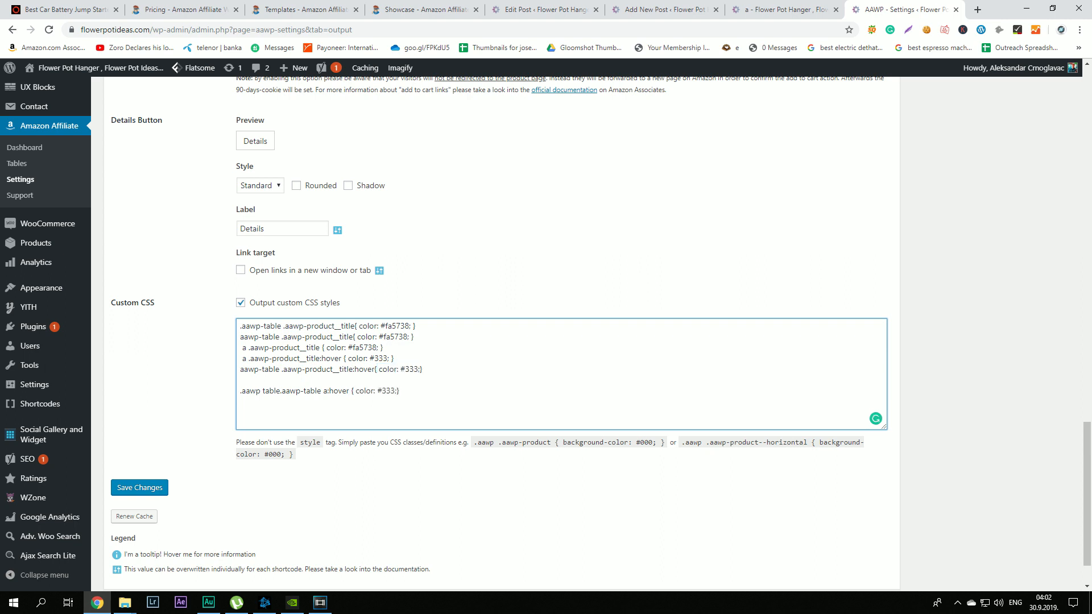
pyautogui.click(140, 488)
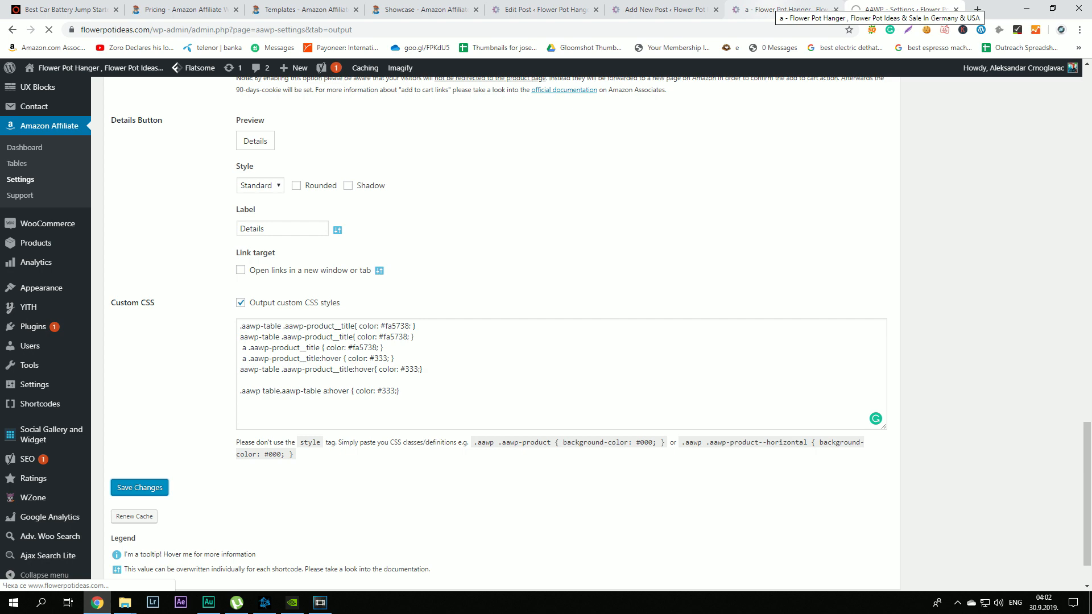
# Step: Reload the post preview and compare the product title hover colour with the jump starter table
pyautogui.hotkey('ctrl', 'pageup')
pyautogui.press('F5')
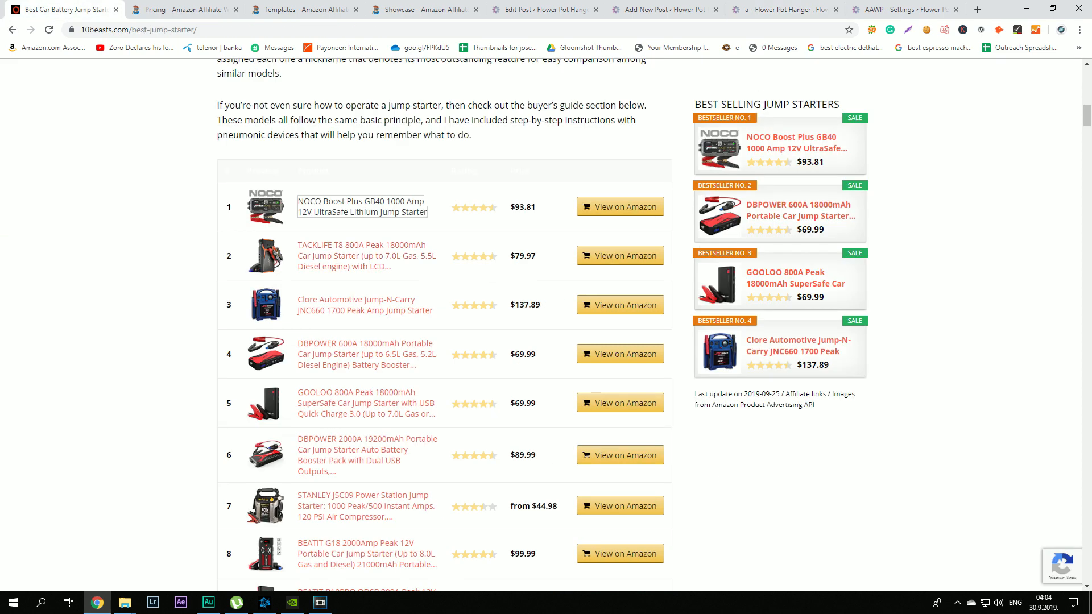
pyautogui.click(353, 210)
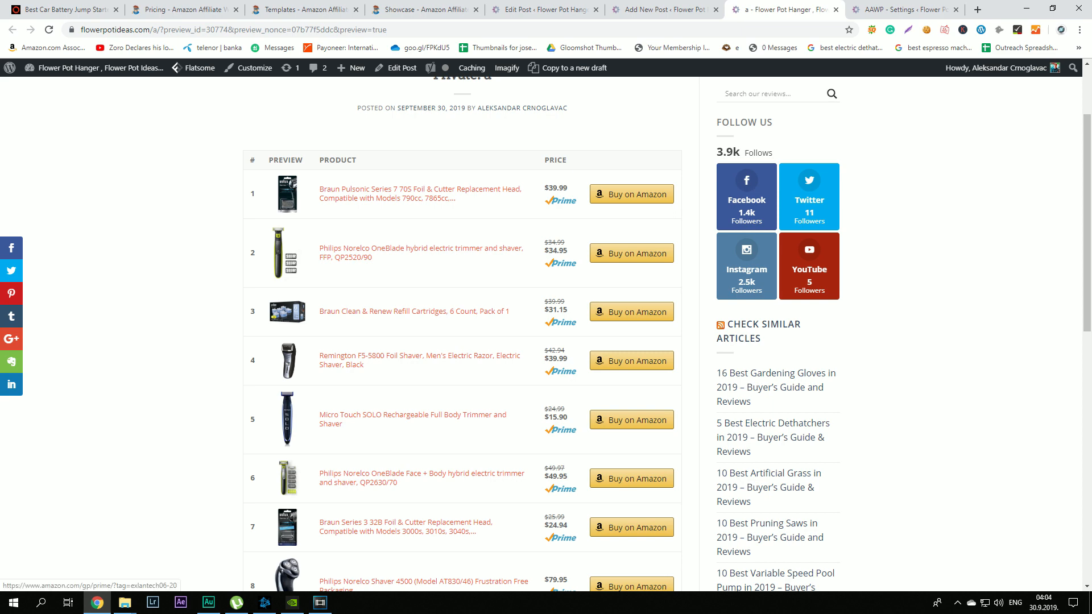
# Step: Look over the AAWP general settings and set the star rating size to Medium in the output settings
pyautogui.click(907, 10)
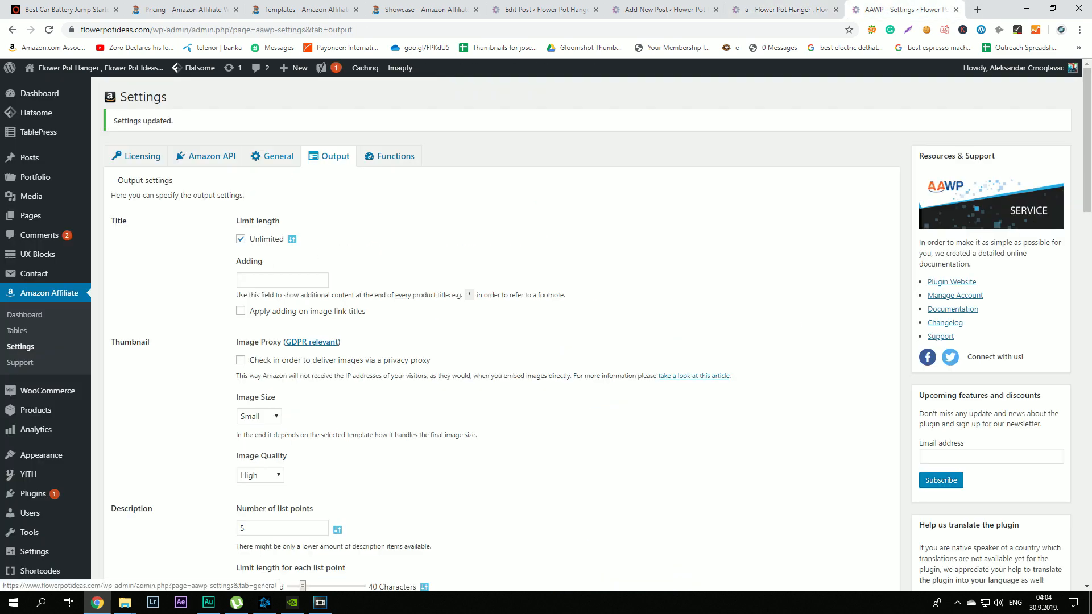
pyautogui.click(272, 156)
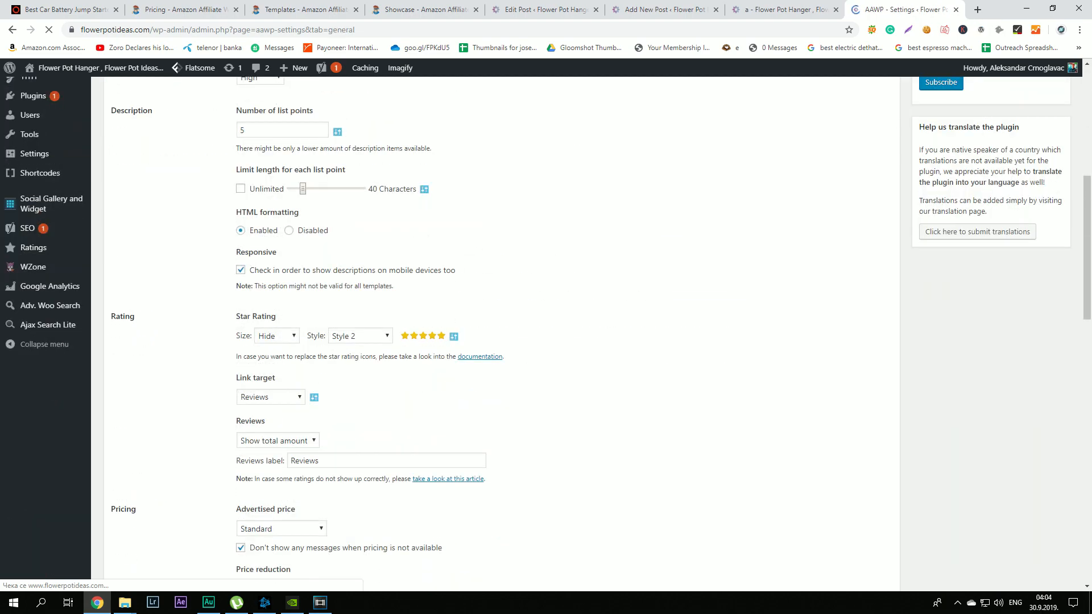
pyautogui.click(328, 122)
pyautogui.scroll(-7, 501, 341)
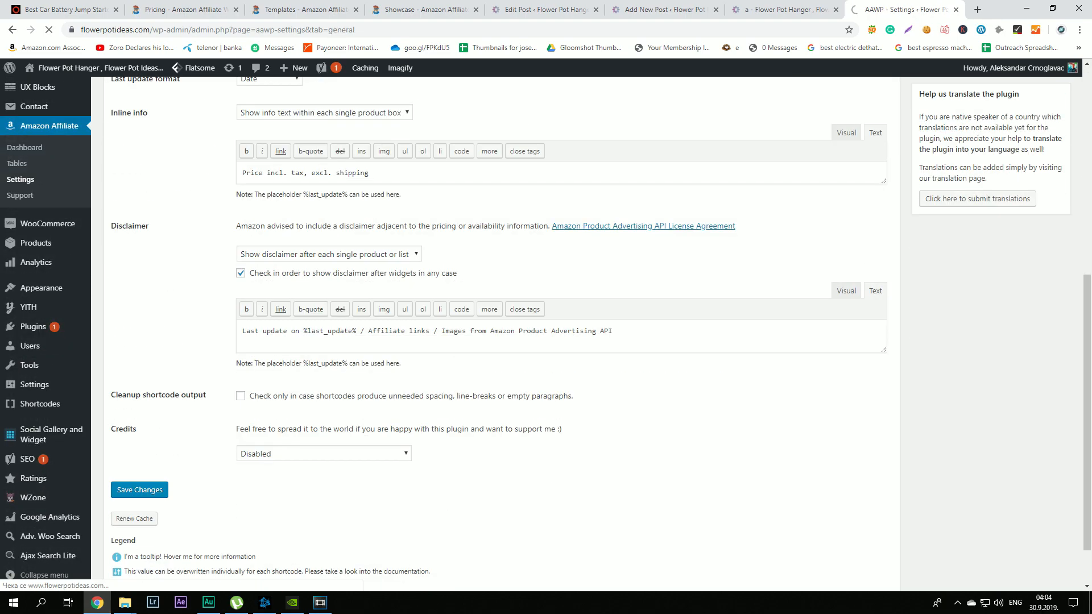
pyautogui.scroll(-8, 500, 341)
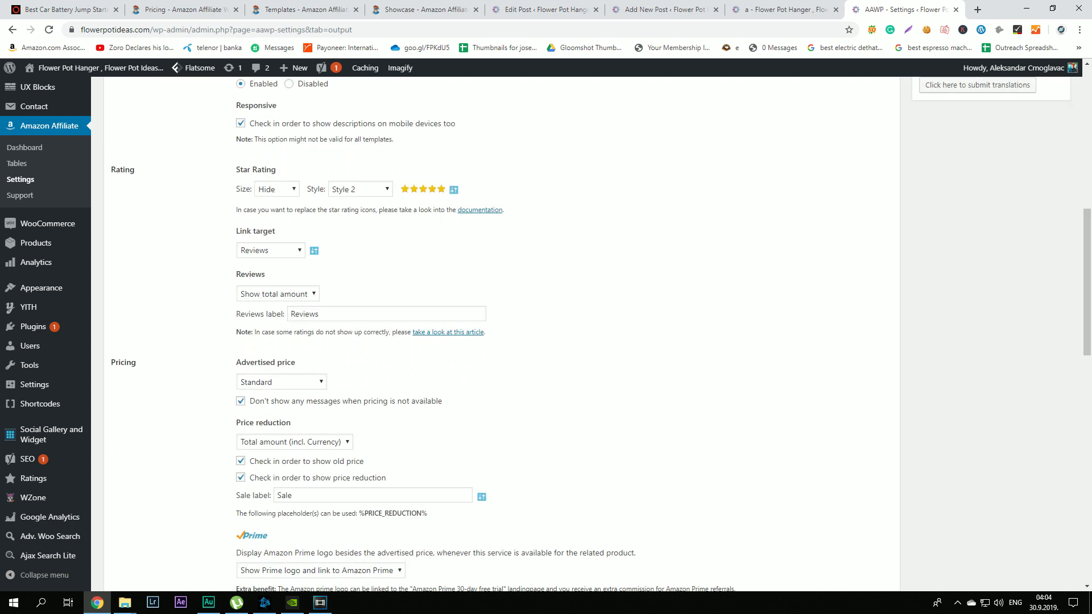
pyautogui.click(276, 246)
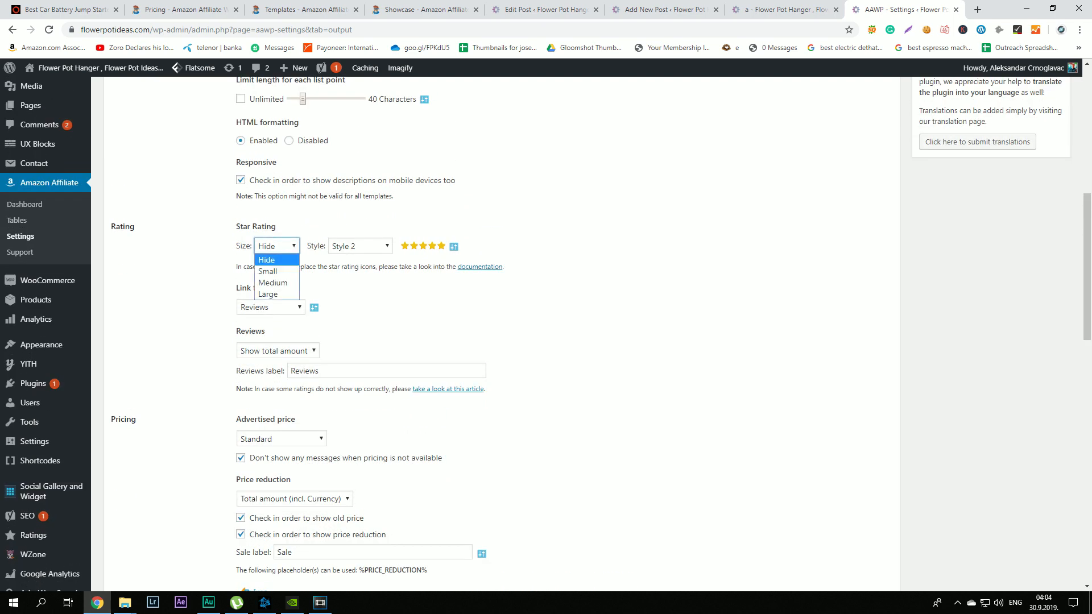
pyautogui.press('Return')
# Step: Turn off the unlimited title length and limit product titles to 40 characters
pyautogui.scroll(3, 546, 334)
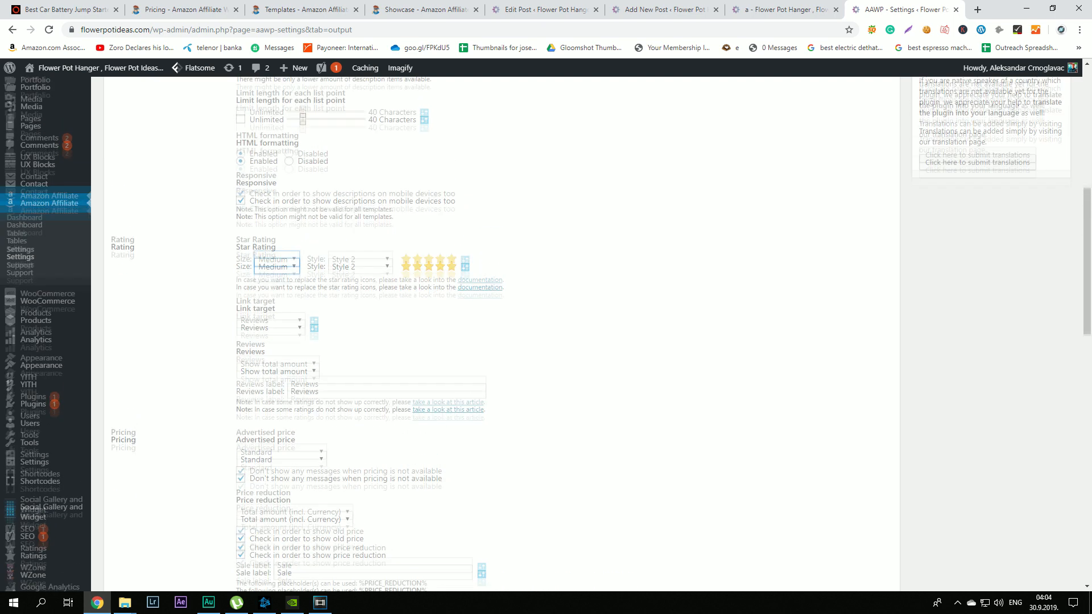
pyautogui.scroll(3, 546, 334)
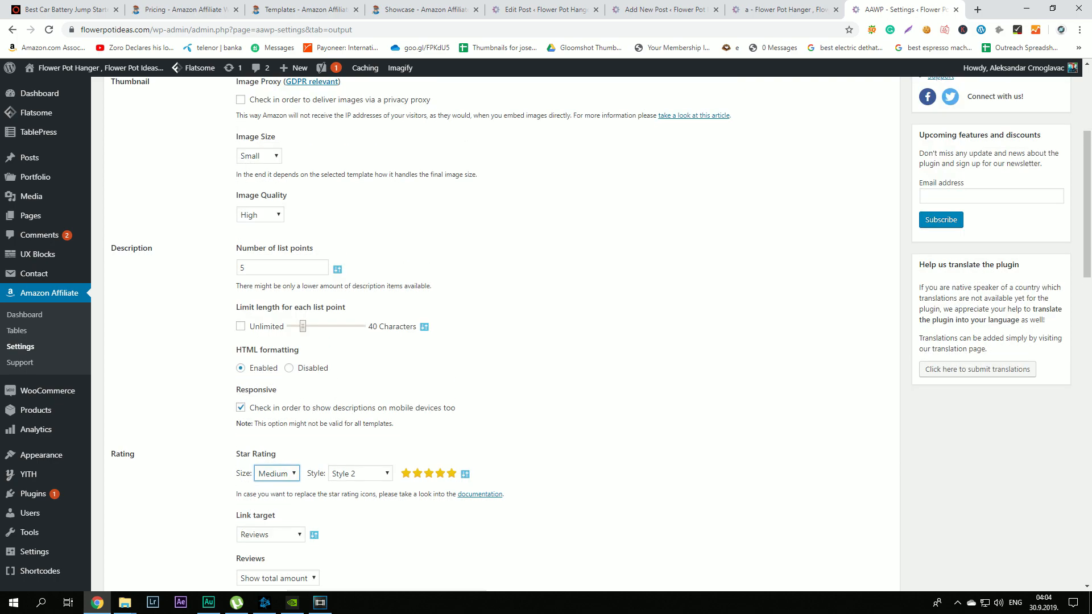
pyautogui.scroll(2, 546, 335)
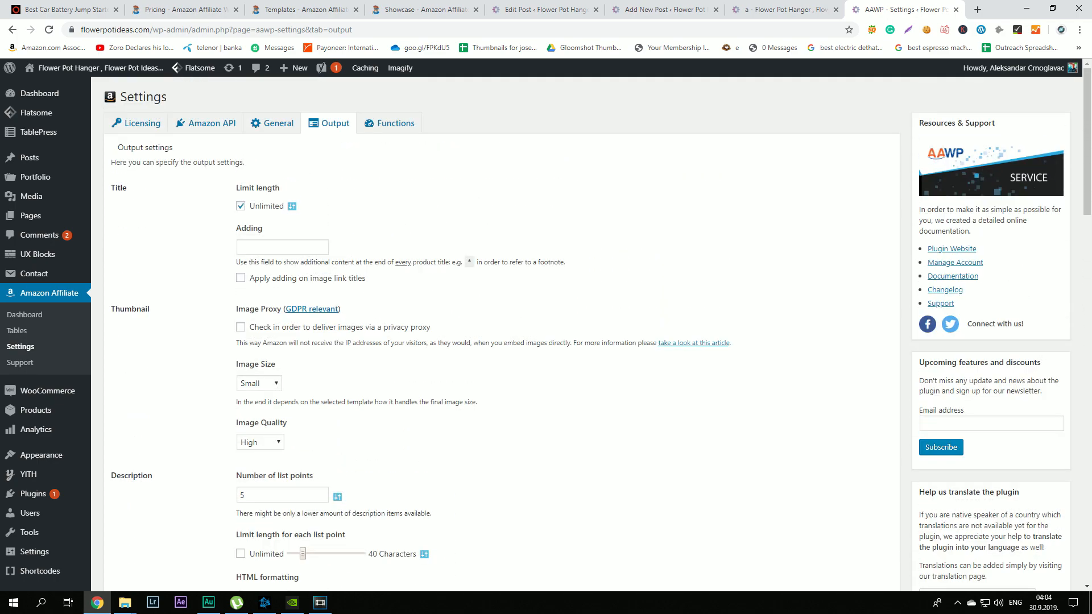
pyautogui.click(241, 206)
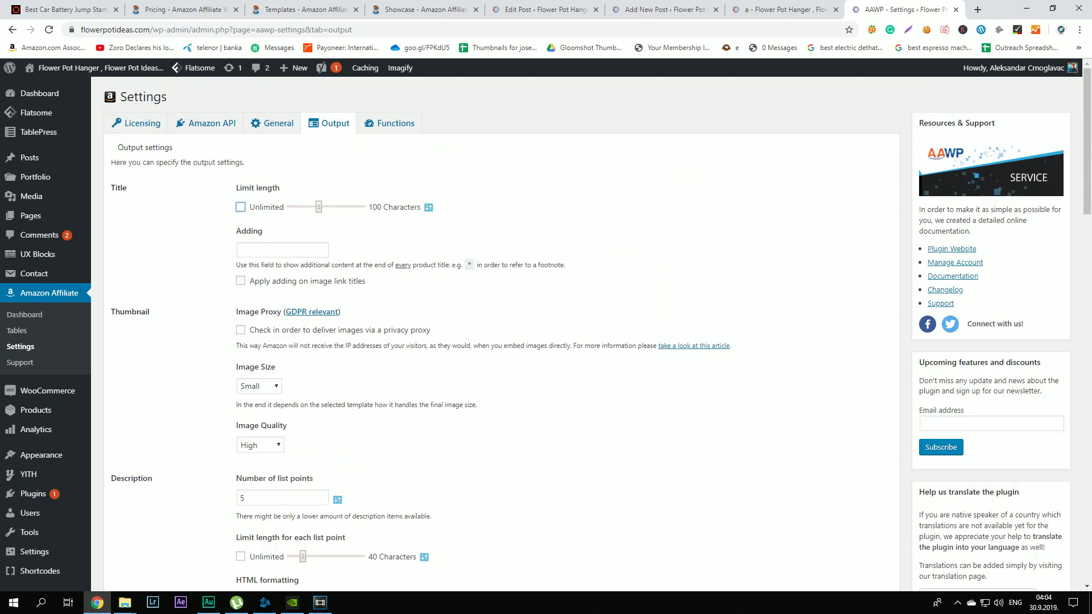
pyautogui.moveTo(318, 207)
pyautogui.mouseDown()
pyautogui.moveTo(291, 207)
pyautogui.moveTo(302, 207)
pyautogui.mouseUp()
# Step: Check the thumbnail image size options and keep Small selected
pyautogui.scroll(-1, 302, 207)
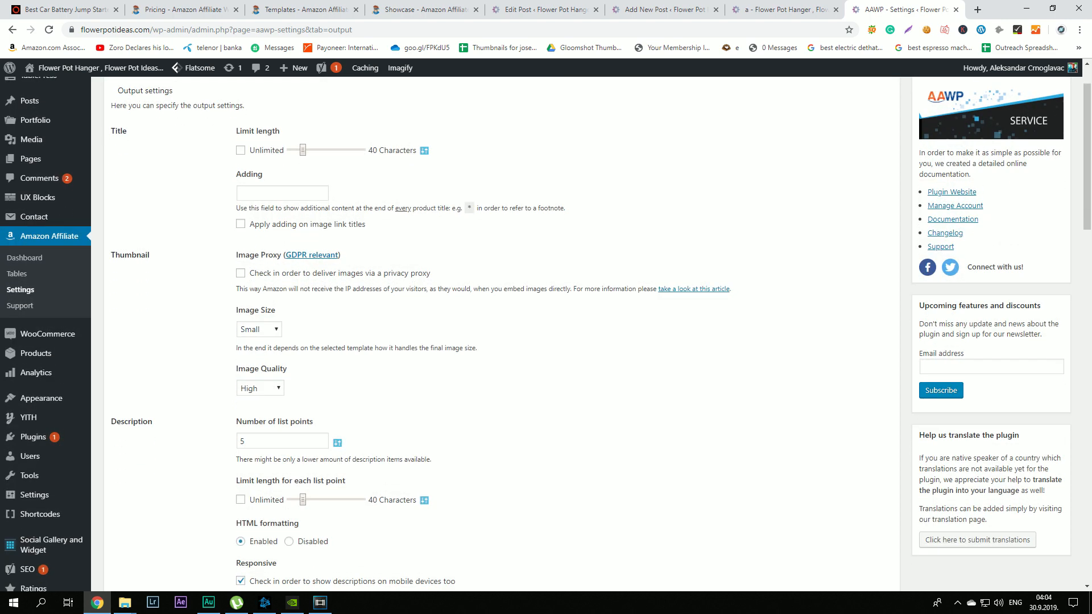
pyautogui.scroll(-1, 303, 207)
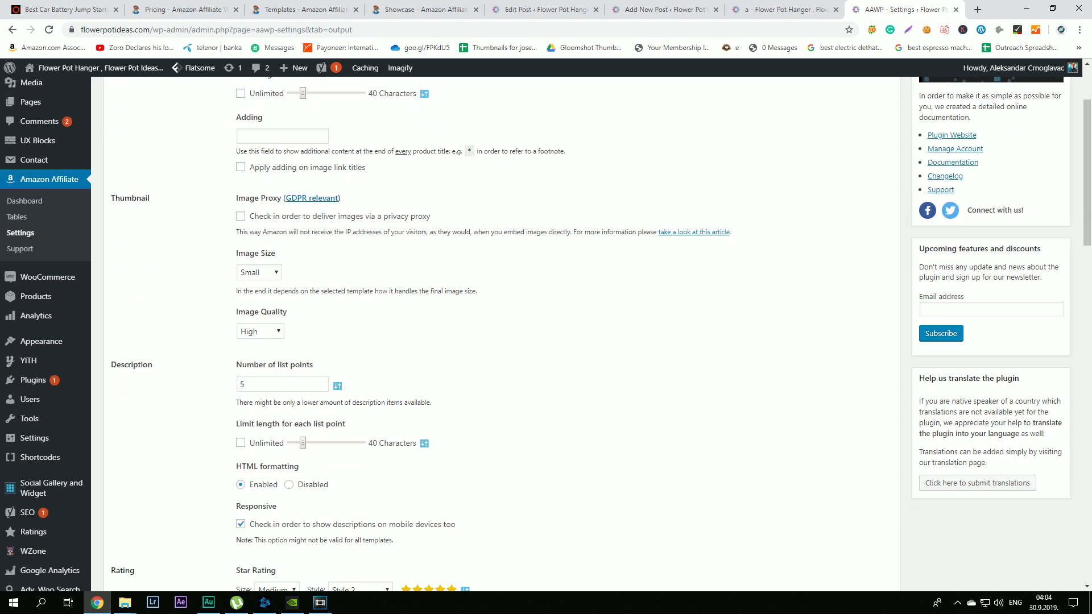
pyautogui.click(259, 272)
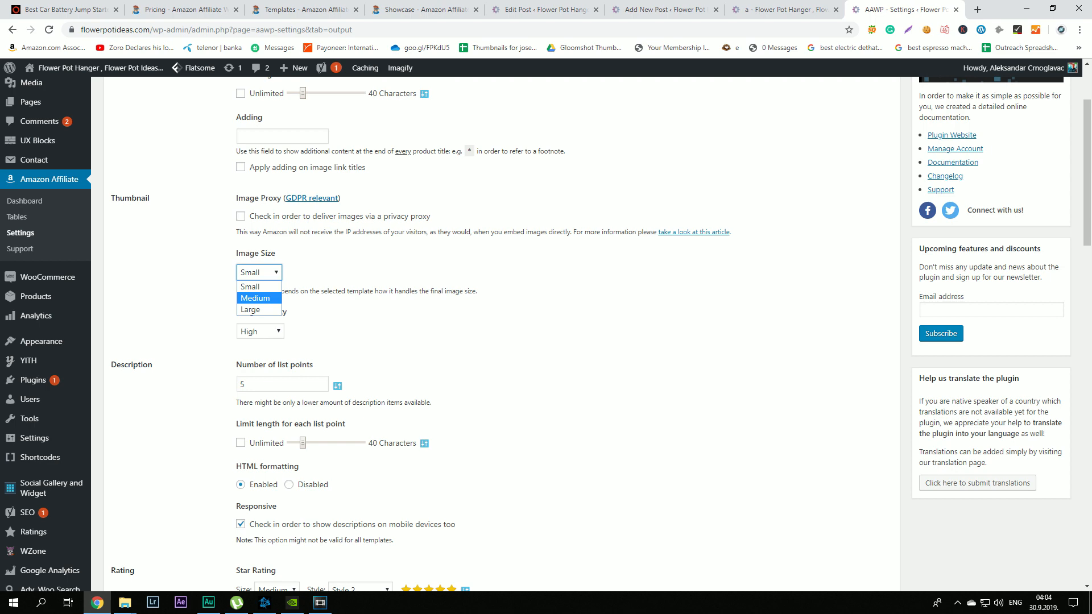
pyautogui.click(260, 286)
pyautogui.tripleClick(304, 291)
pyautogui.click(310, 307)
# Step: Set the number of list points in the product description to 2
pyautogui.scroll(-1, 302, 327)
pyautogui.doubleClick(252, 307)
pyautogui.tripleClick(252, 307)
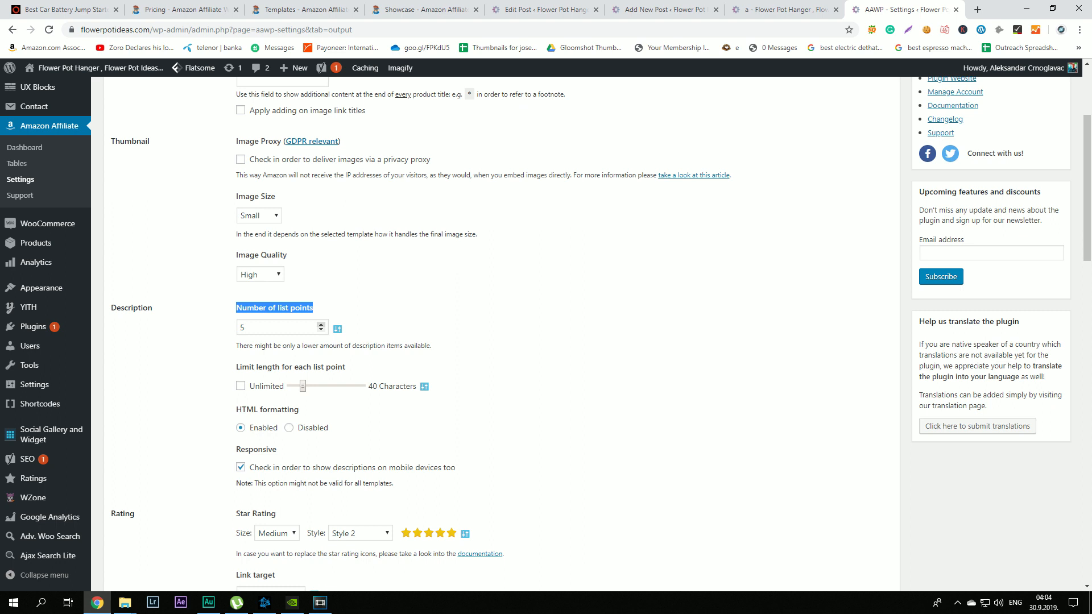
pyautogui.click(287, 328)
pyautogui.click(322, 330)
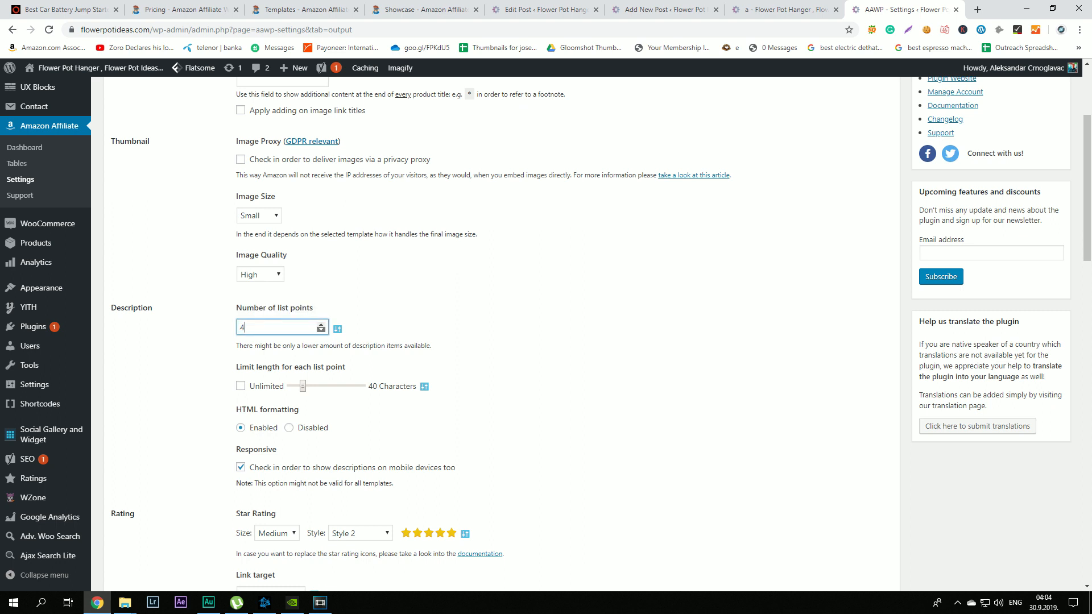
pyautogui.click(322, 330)
pyautogui.click(322, 330)
pyautogui.click(392, 323)
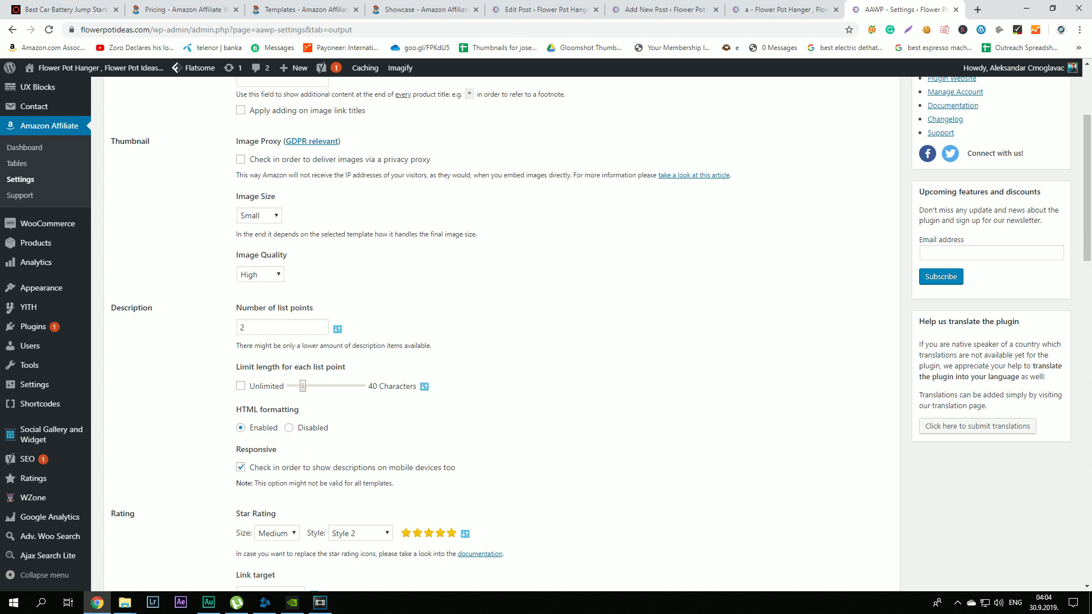
# Step: Review the length limit for each list point in the description settings and keep it at 40 characters
pyautogui.moveTo(236, 367); pyautogui.dragTo(346, 366)
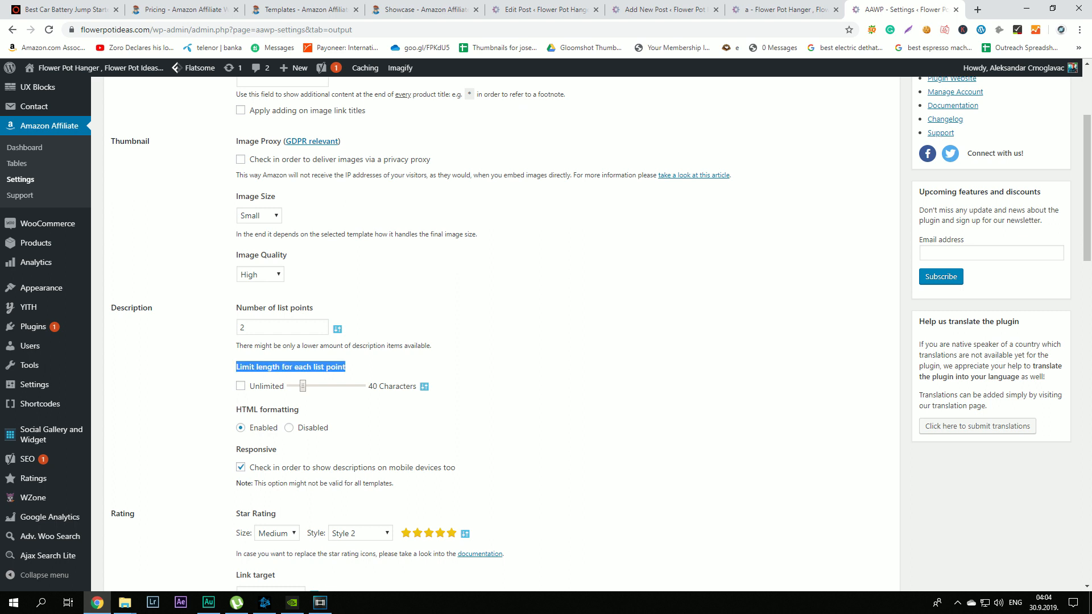
pyautogui.moveTo(303, 386)
pyautogui.mouseDown()
pyautogui.moveTo(293, 386)
pyautogui.moveTo(303, 386)
pyautogui.mouseUp()
pyautogui.scroll(-2, 303, 386)
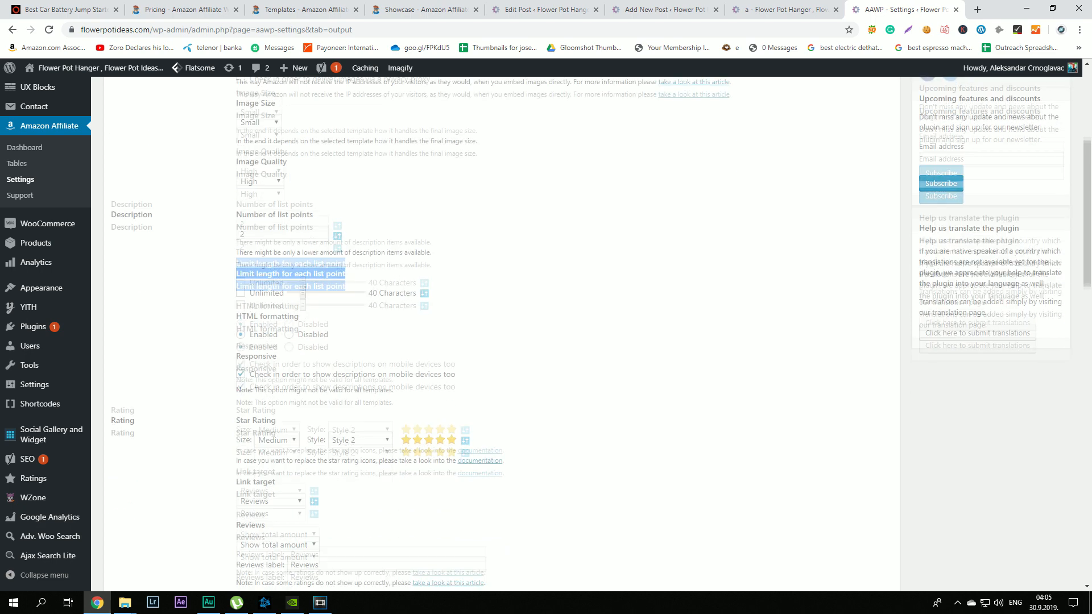
pyautogui.scroll(-1, 601, 335)
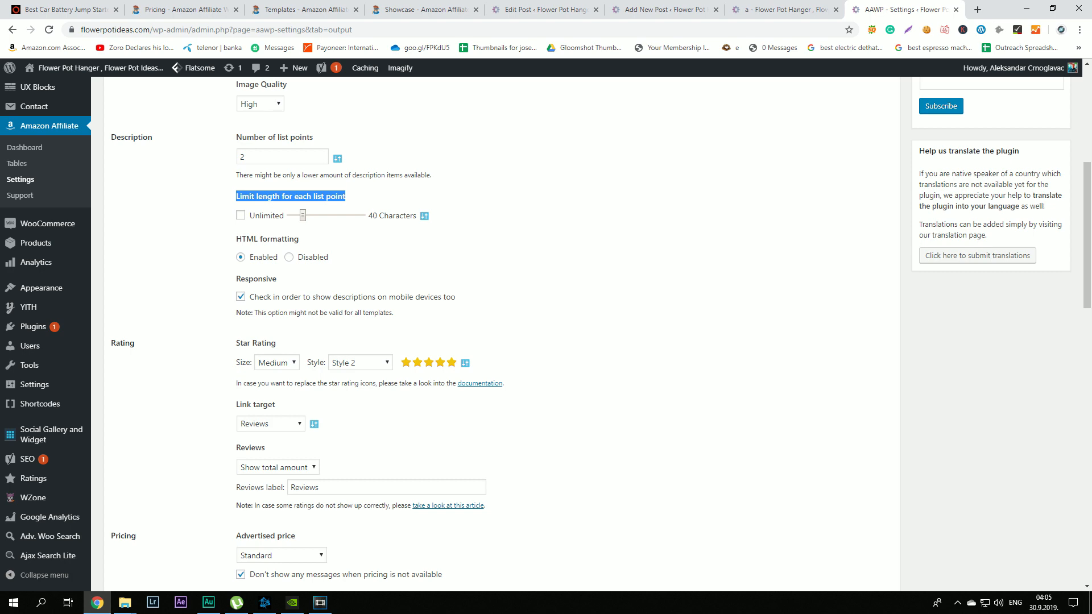
# Step: Set the Amazon Prime logo beside the advertised price to Hide
pyautogui.scroll(-4, 601, 334)
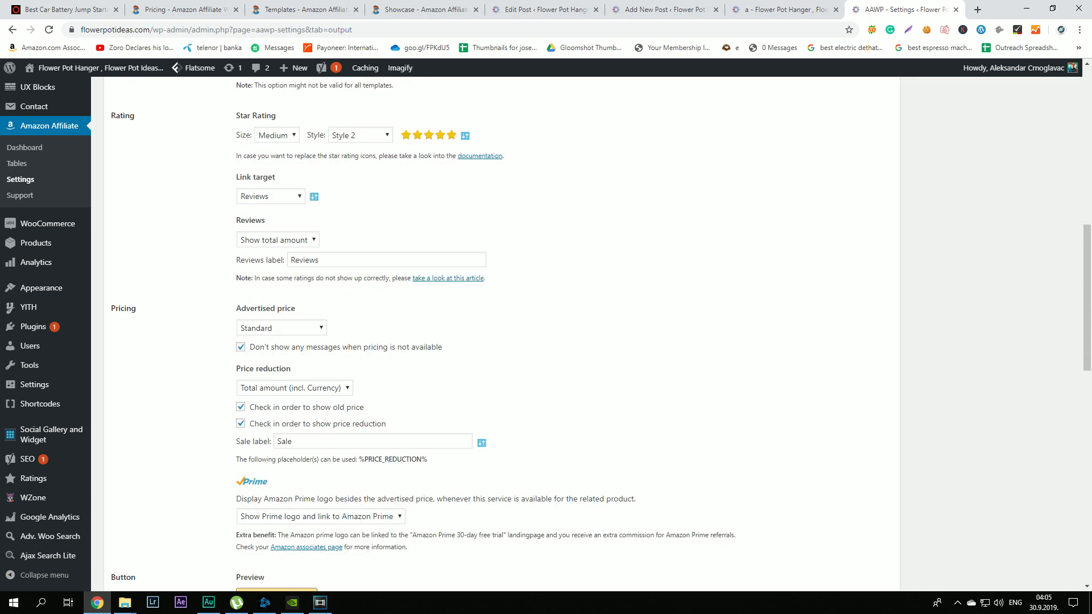
pyautogui.scroll(-1, 601, 334)
pyautogui.click(320, 460)
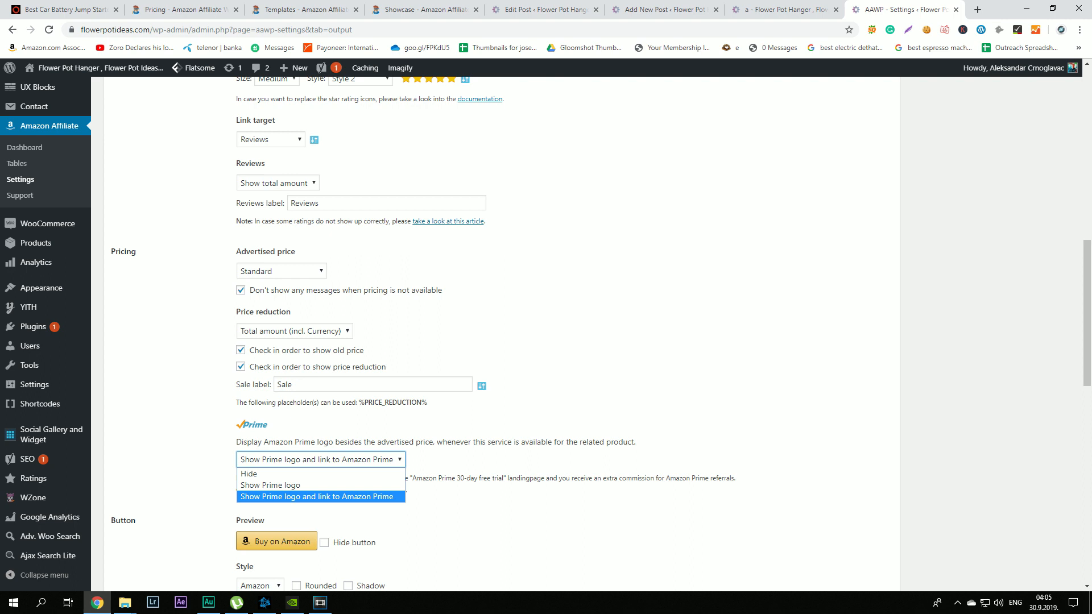
pyautogui.press('Up')
pyautogui.press('Return')
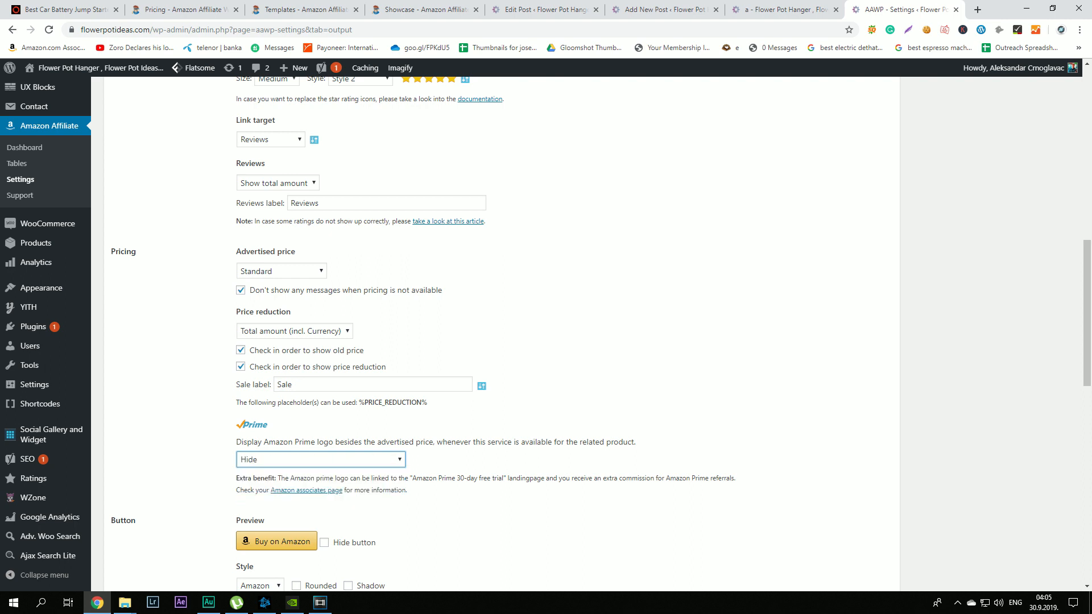
# Step: Check the sale label, price reduction and advertised price options in the pricing settings
pyautogui.click(294, 384)
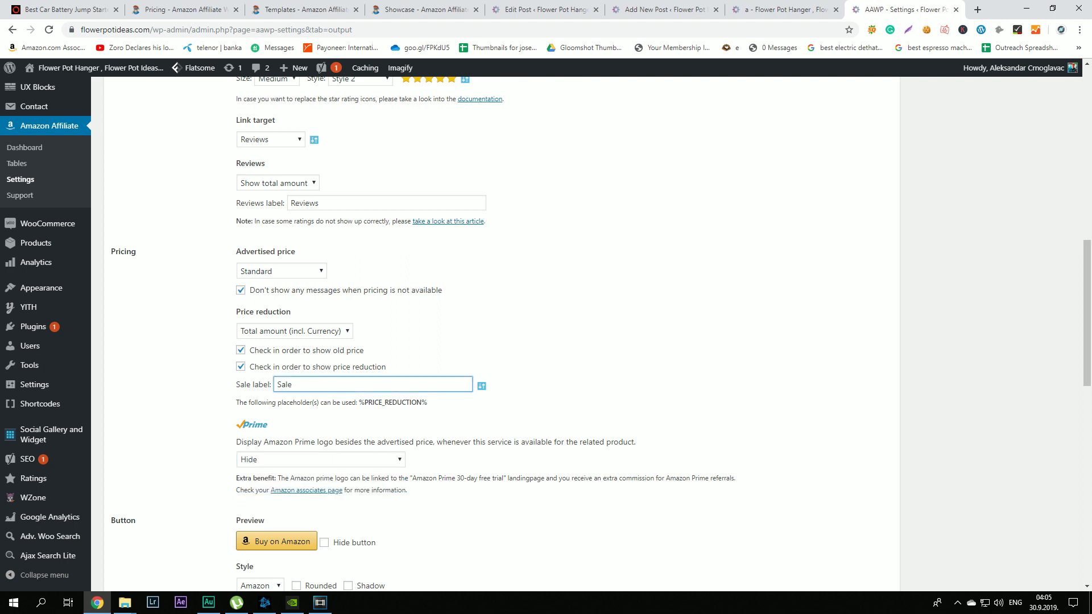
pyautogui.click(294, 331)
pyautogui.press('Escape')
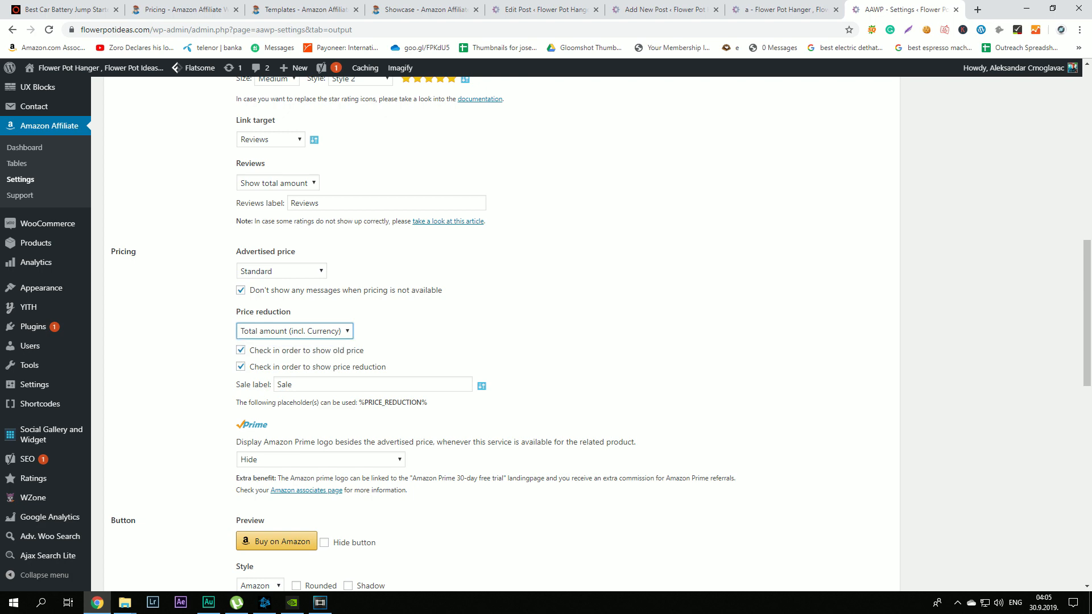
pyautogui.click(282, 272)
pyautogui.click(282, 271)
pyautogui.click(281, 272)
pyautogui.click(282, 272)
# Step: Try the Blue style on the buy button and set it back to Amazon
pyautogui.scroll(-3, 546, 334)
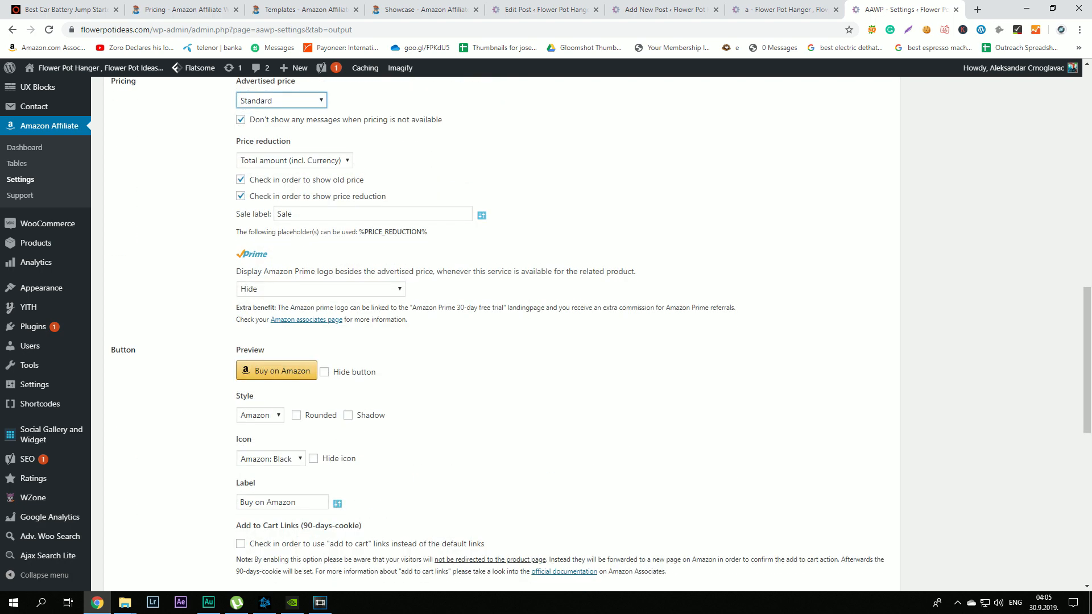
pyautogui.scroll(-2, 546, 335)
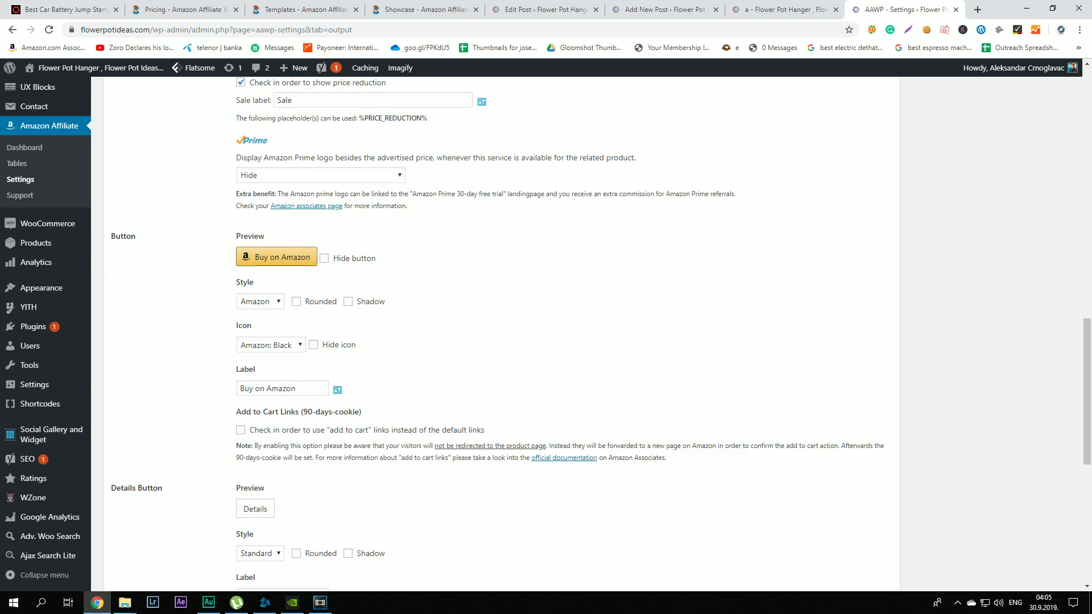
pyautogui.click(260, 302)
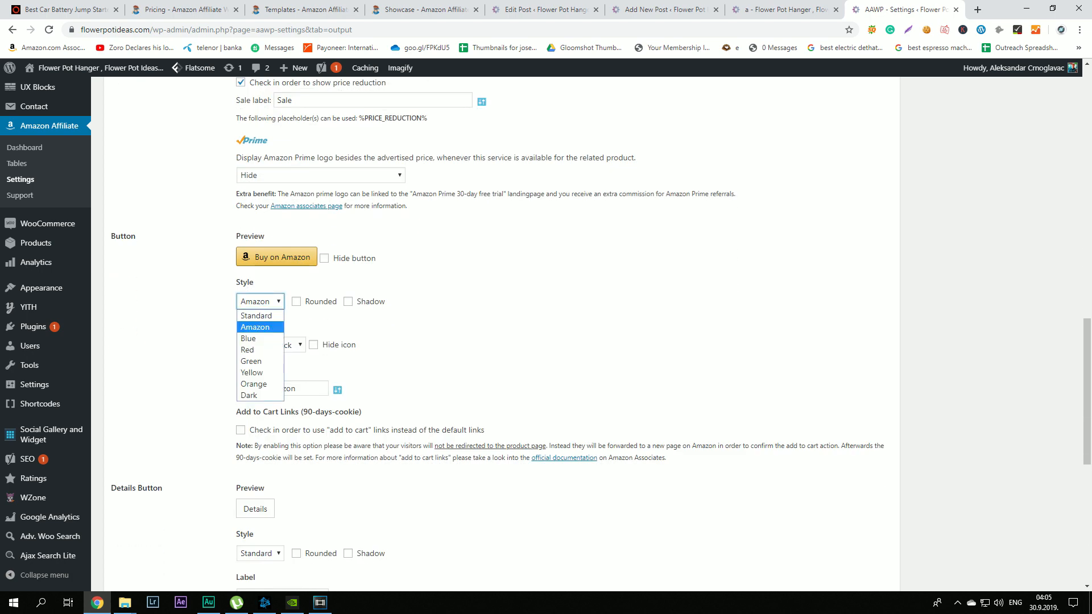
pyautogui.click(261, 338)
pyautogui.click(260, 302)
pyautogui.click(261, 327)
# Step: Check the icon options for the buy button and keep Amazon: Black selected
pyautogui.click(267, 345)
pyautogui.click(268, 370)
pyautogui.click(268, 345)
pyautogui.click(266, 359)
# Step: Make the details button open links in a new window or tab and save the output settings
pyautogui.scroll(-2, 267, 358)
pyautogui.scroll(-1, 261, 353)
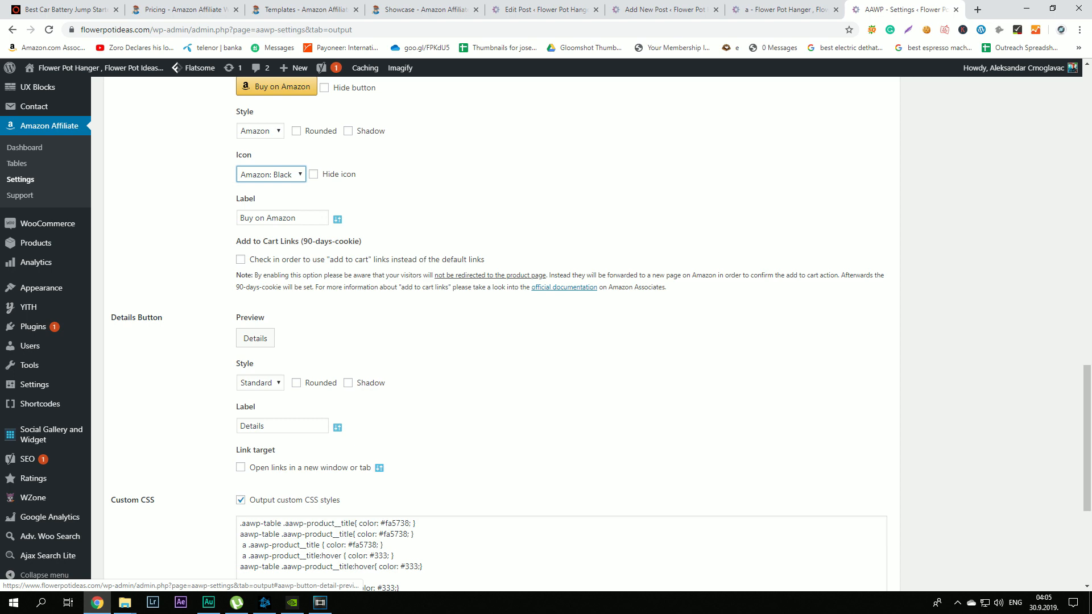
pyautogui.click(307, 345)
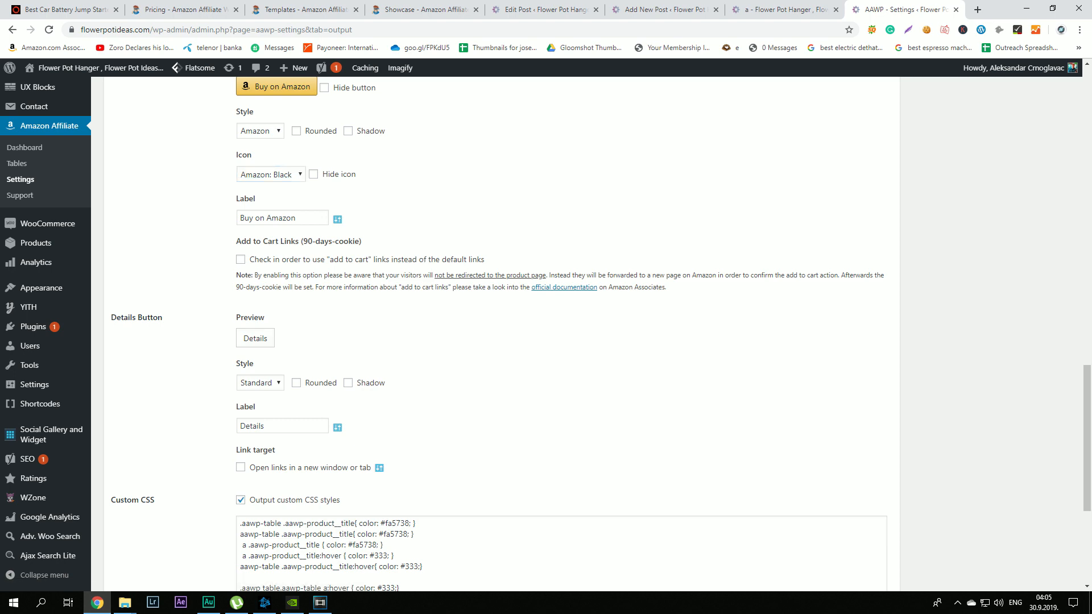
pyautogui.scroll(-2, 495, 335)
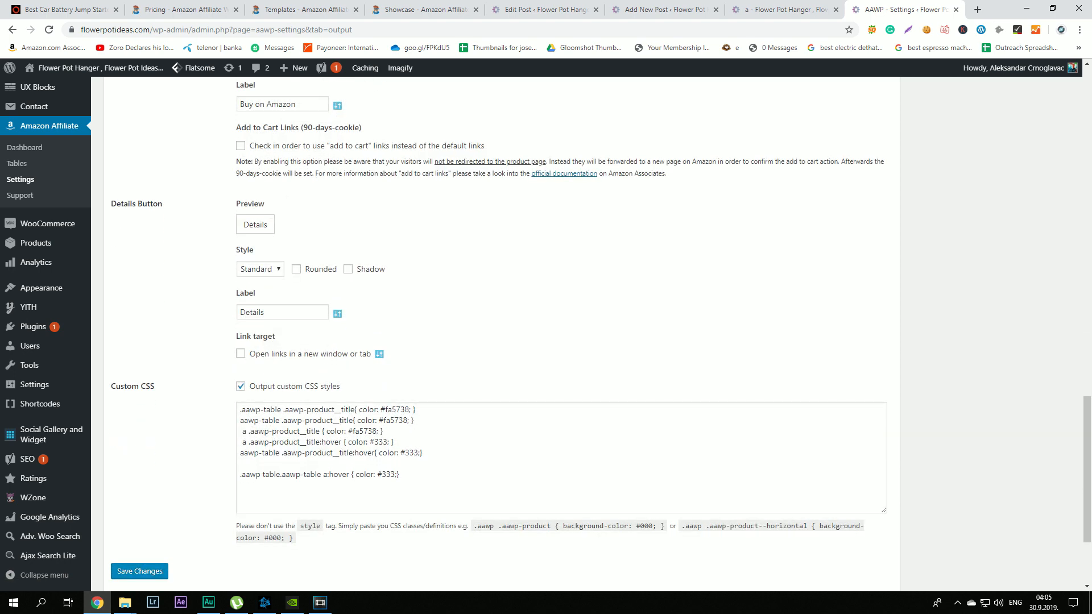
pyautogui.click(241, 354)
pyautogui.click(140, 571)
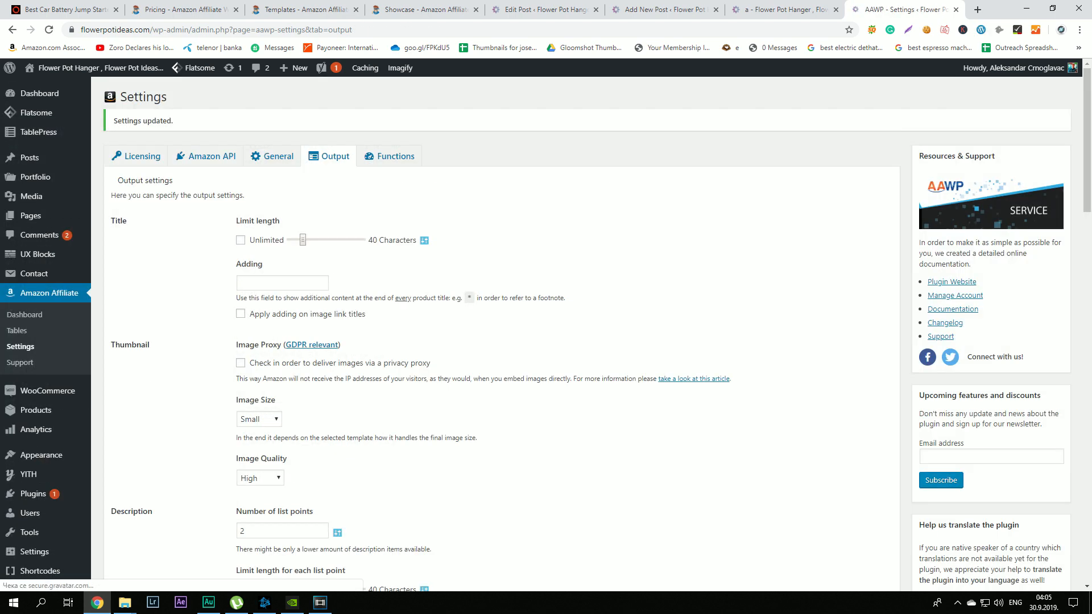
# Step: Reload the post preview and compare its bestseller table with the jump starter table on the 10beasts page
pyautogui.click(782, 9)
pyautogui.click(49, 29)
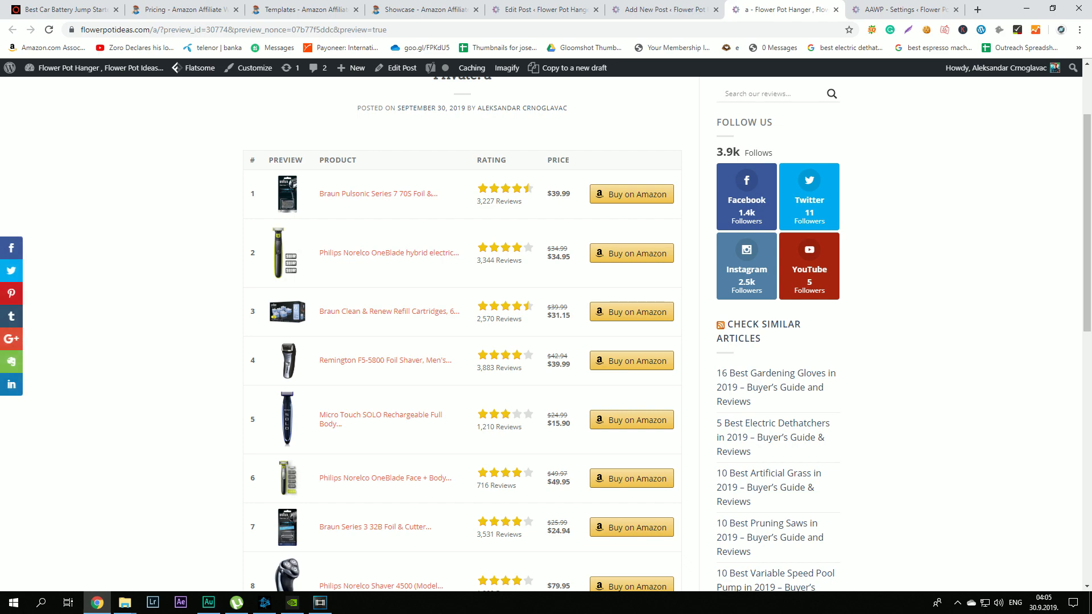
pyautogui.scroll(-3, 462, 341)
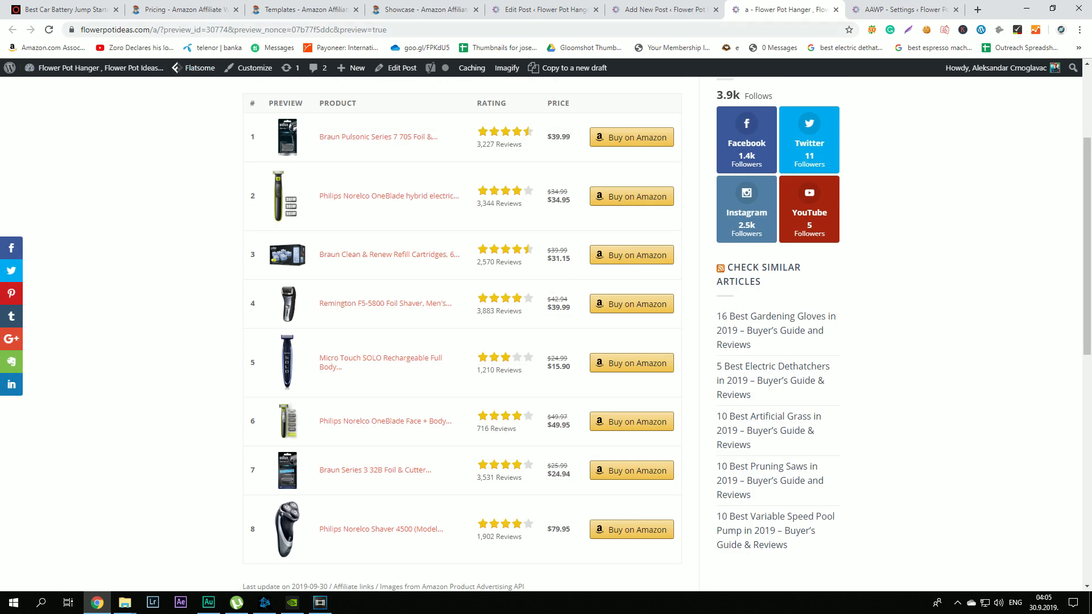
pyautogui.click(182, 10)
pyautogui.click(304, 10)
pyautogui.click(66, 9)
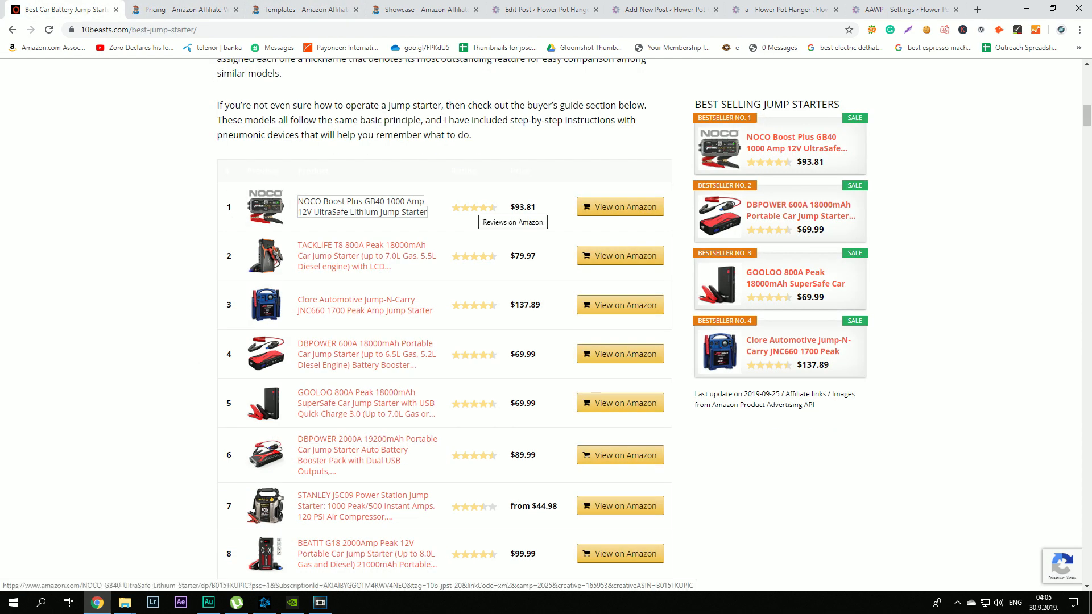
pyautogui.click(903, 9)
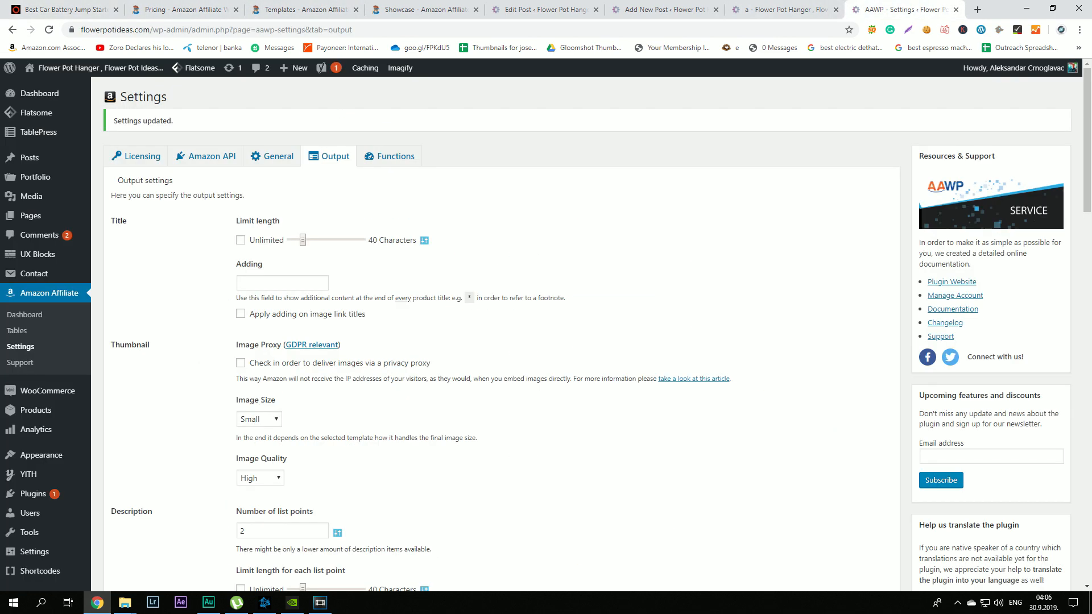
pyautogui.click(790, 9)
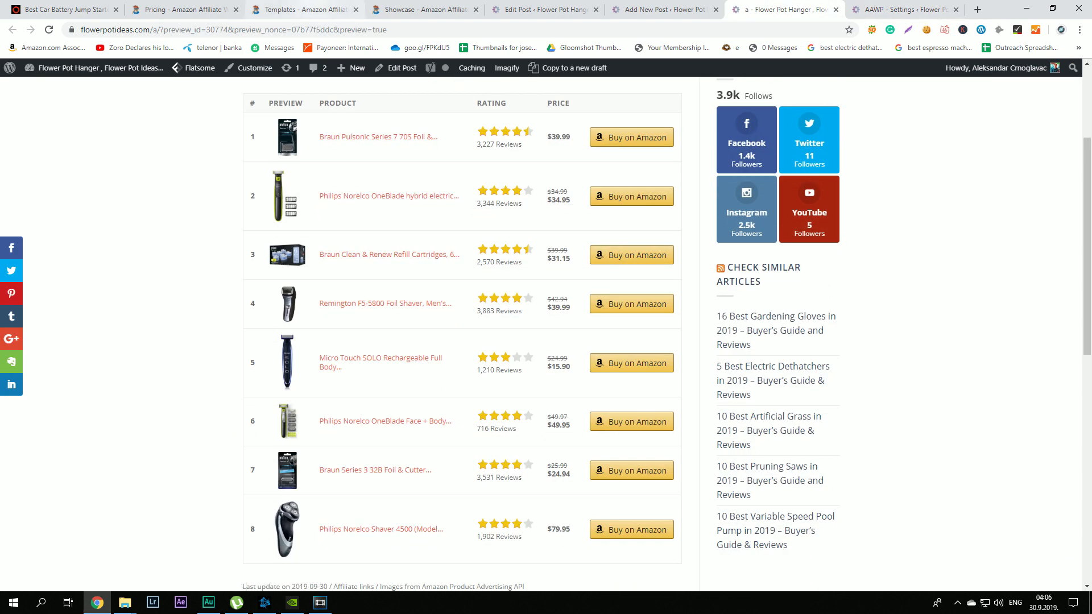
# Step: Set the star rating style to Standard and its size to Small in the output settings, and save the changes
pyautogui.click(903, 9)
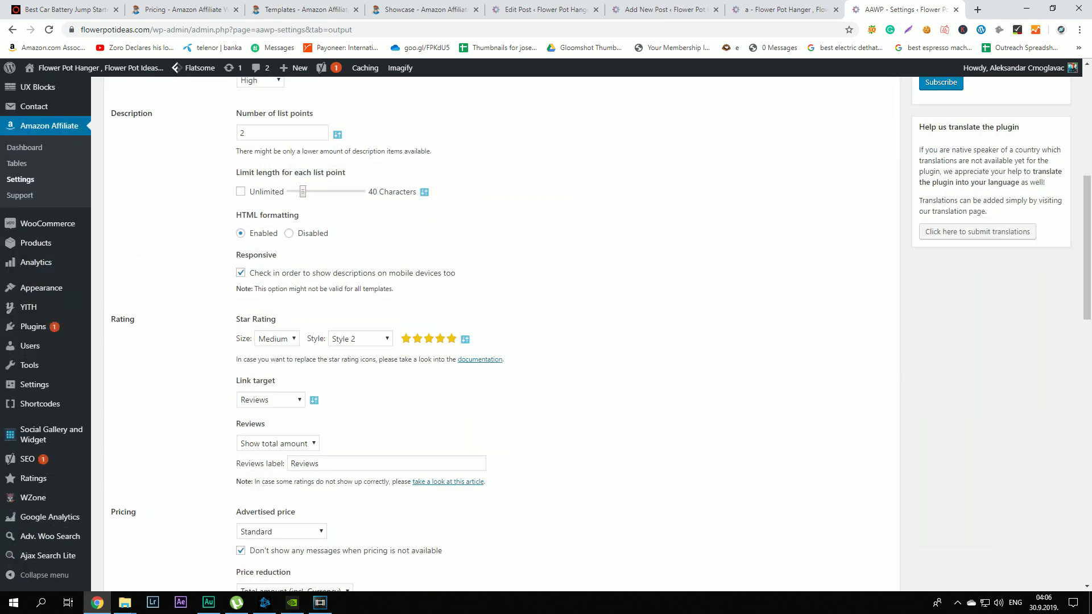
pyautogui.click(360, 339)
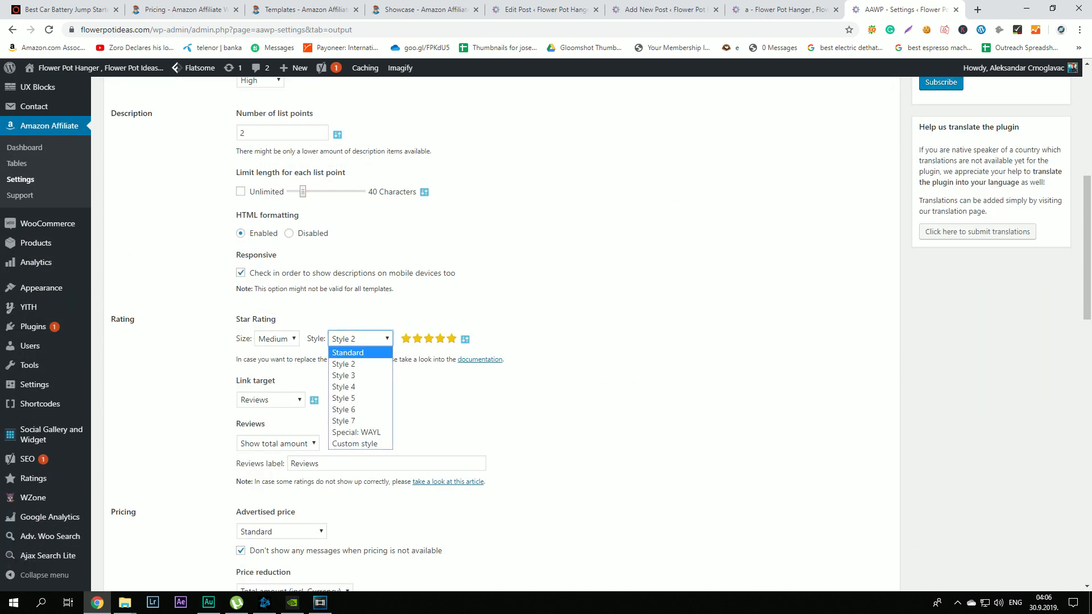
pyautogui.click(348, 353)
pyautogui.click(277, 339)
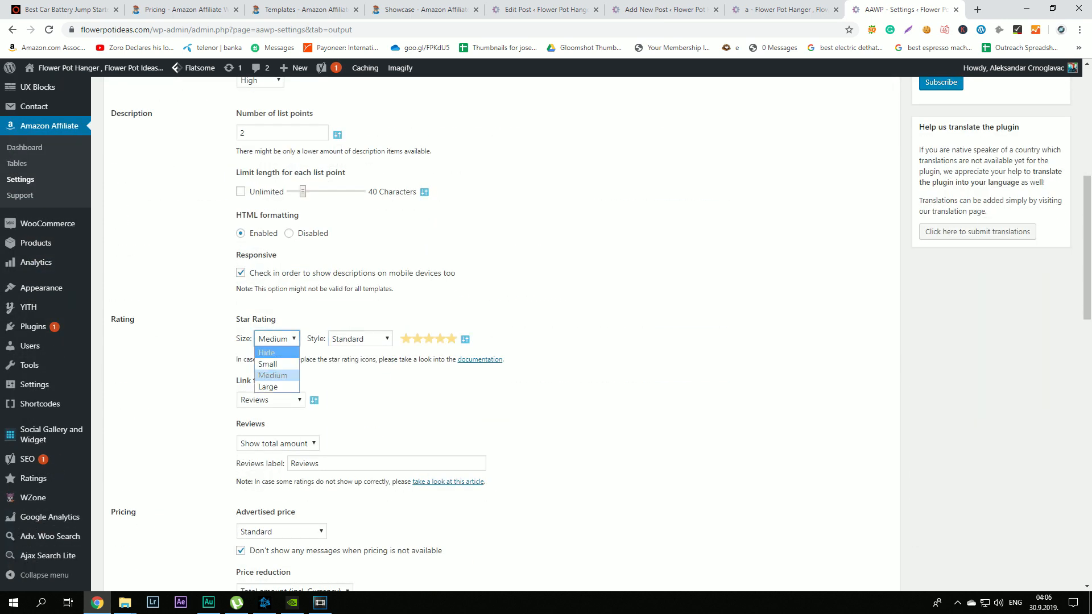
pyautogui.click(276, 364)
pyautogui.scroll(7, 494, 335)
pyautogui.scroll(-20, 495, 334)
pyautogui.scroll(-3, 495, 334)
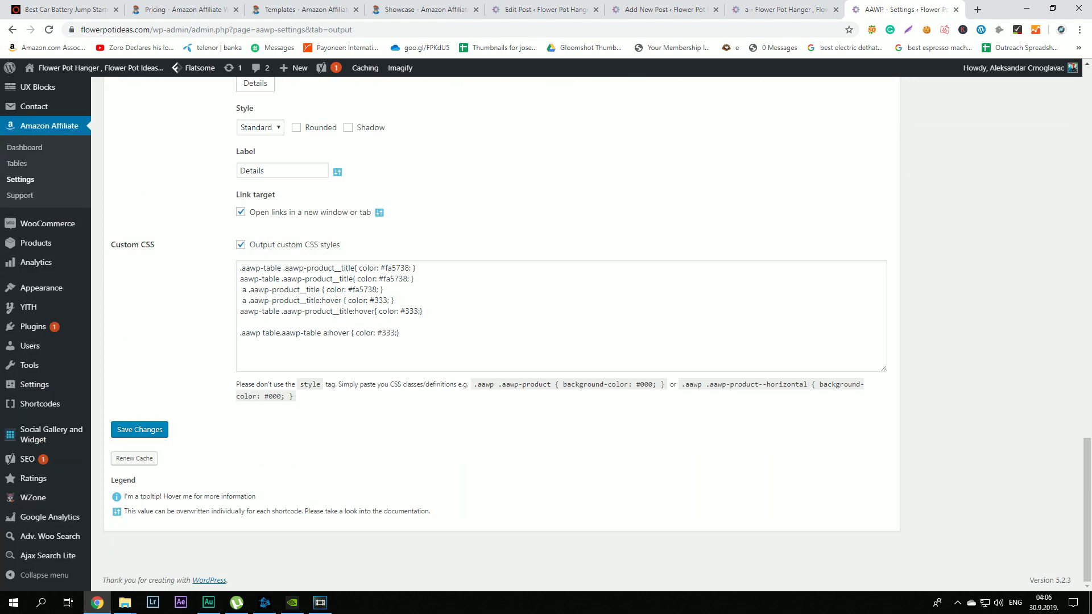
pyautogui.click(140, 430)
# Step: Reload the post preview and examine the rating stars in the electric shaver table
pyautogui.click(782, 9)
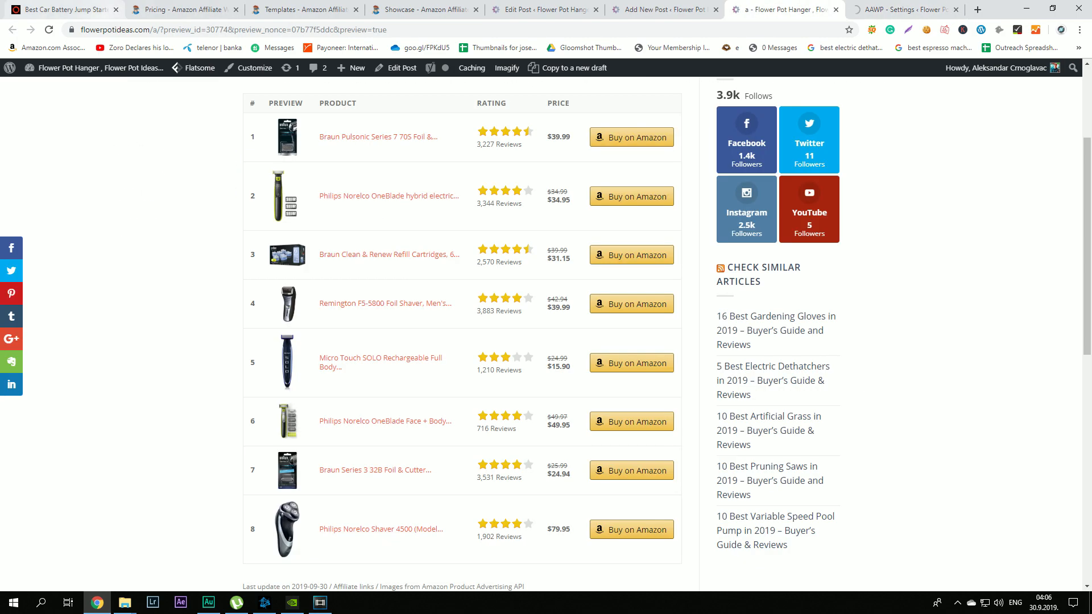
pyautogui.press('F5')
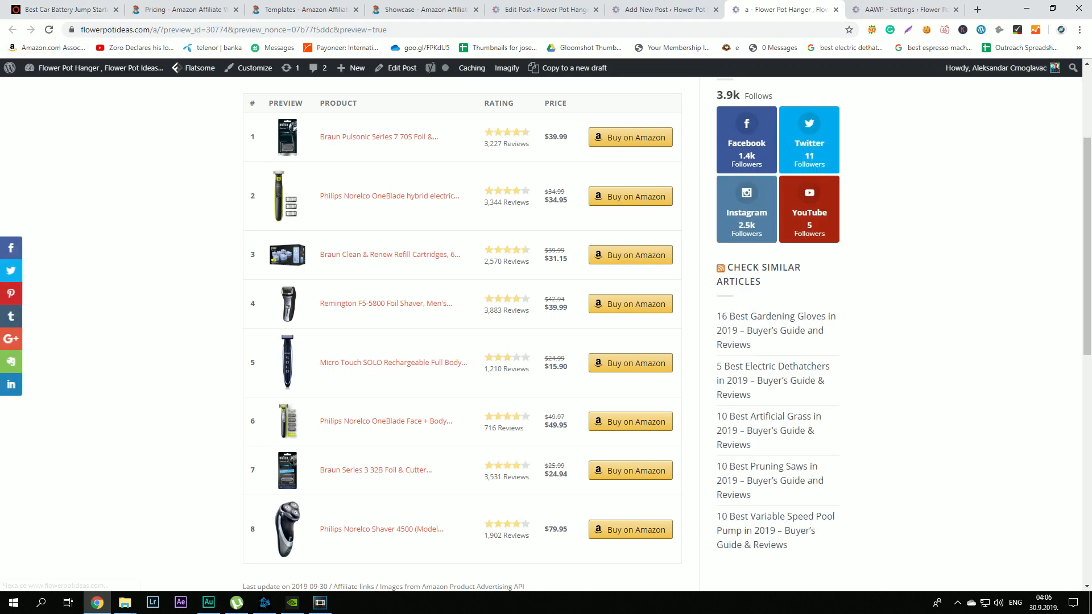
pyautogui.scroll(-2, 462, 334)
pyautogui.scroll(2, 462, 333)
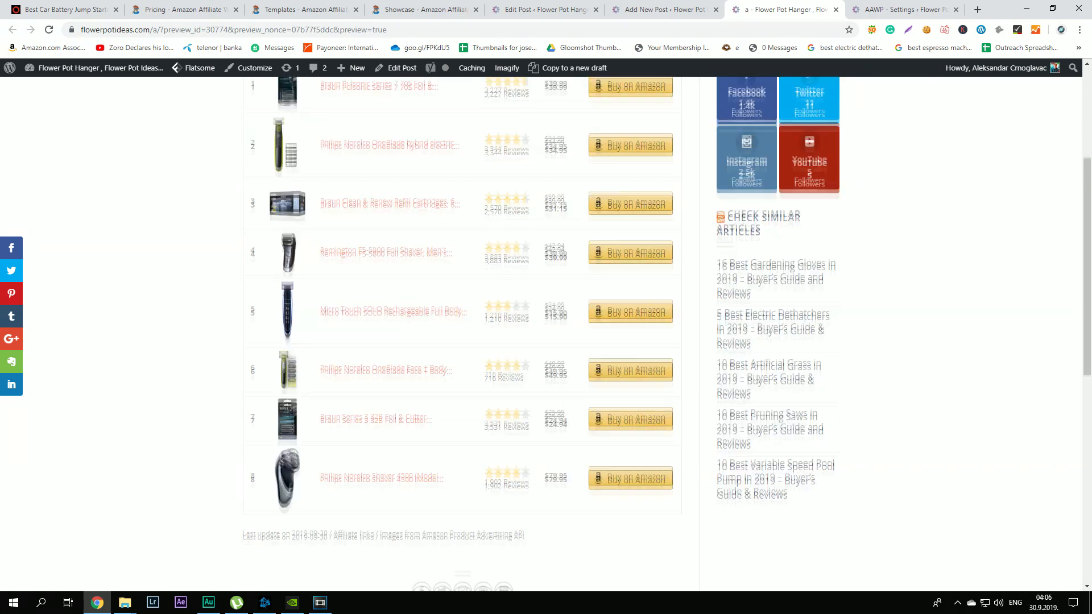
# Step: Revisit the AAWP templates page, the showcase page and the gardening gloves post's bestseller shortcode
pyautogui.click(197, 9)
pyautogui.click(290, 9)
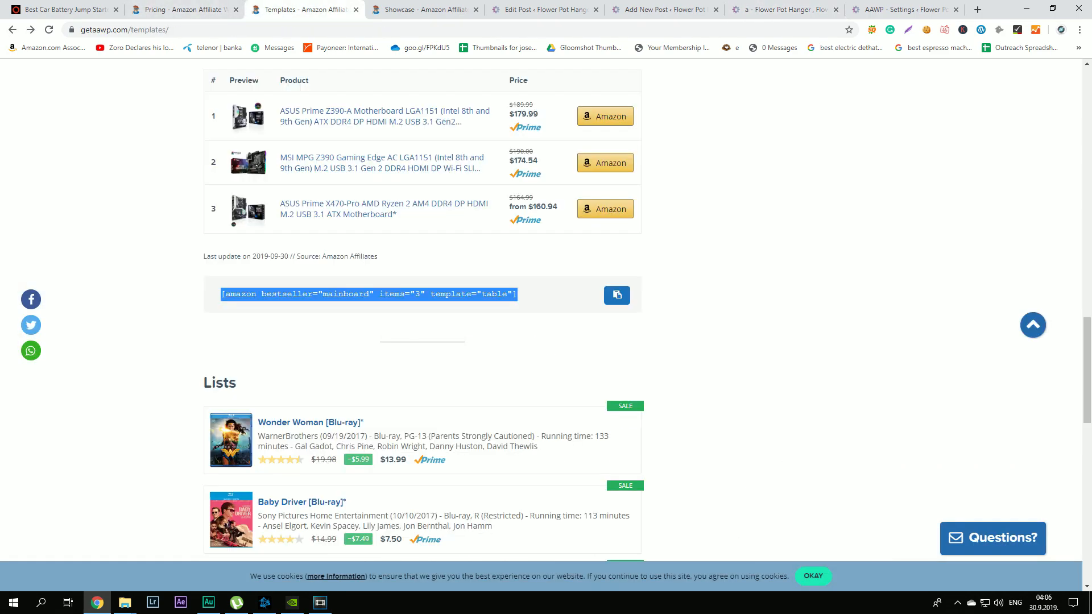
pyautogui.click(420, 9)
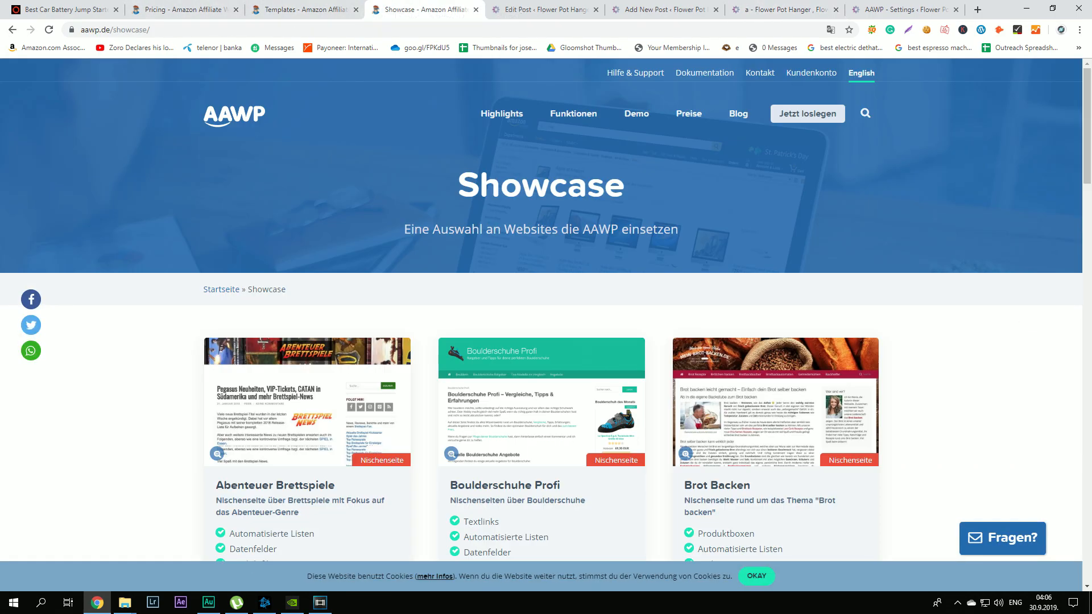
pyautogui.click(532, 9)
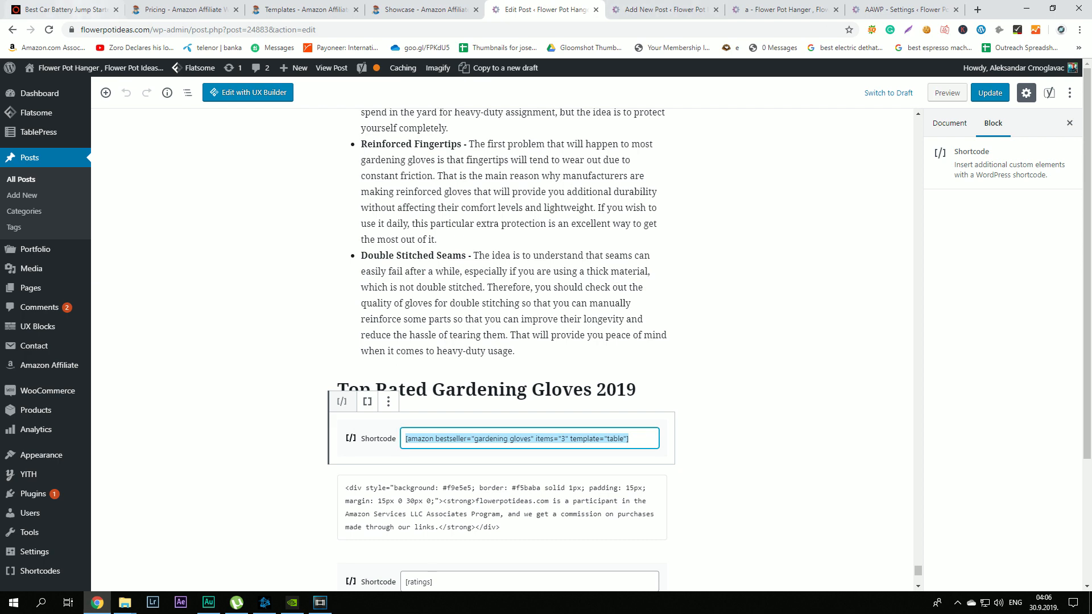
# Step: Examine the ten-item jump starter table on the 10beasts page and return to the electric shaver post's editor
pyautogui.click(84, 9)
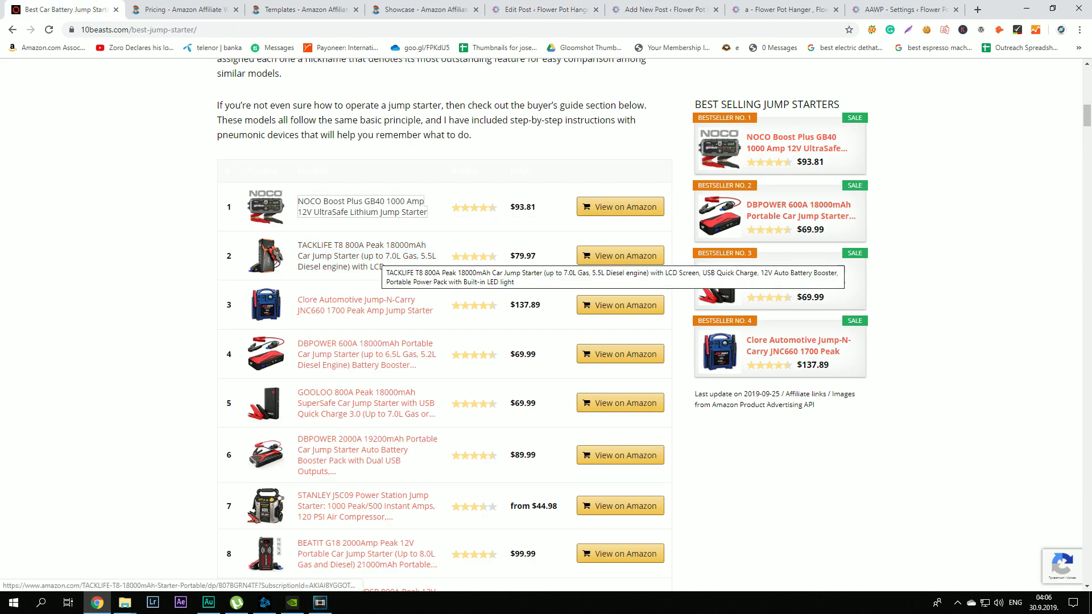
pyautogui.scroll(-3, 364, 216)
pyautogui.scroll(-1, 358, 239)
pyautogui.scroll(1, 358, 284)
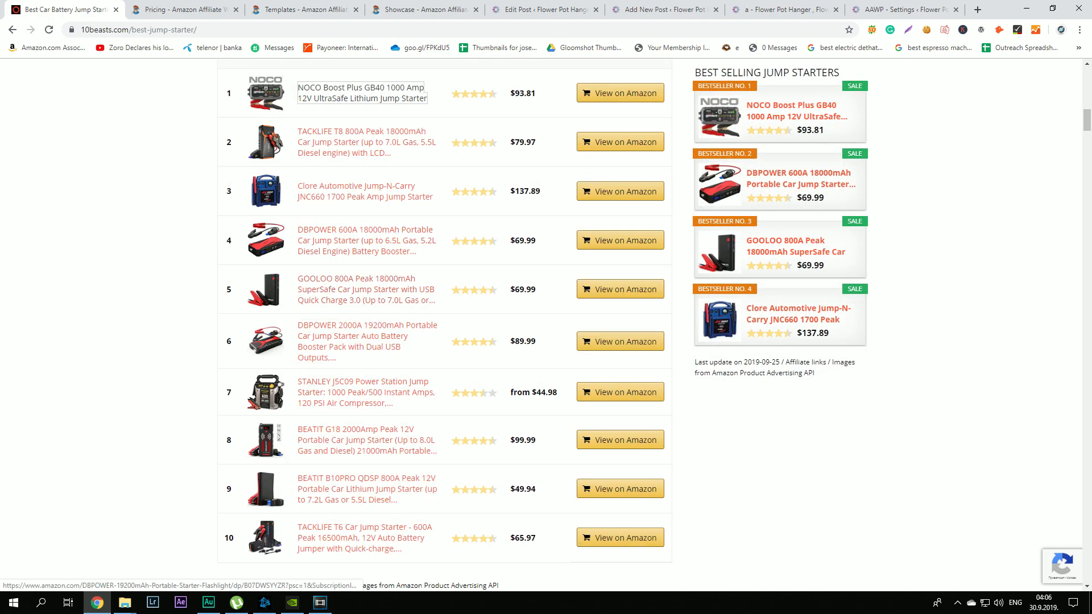
pyautogui.scroll(-1, 341, 339)
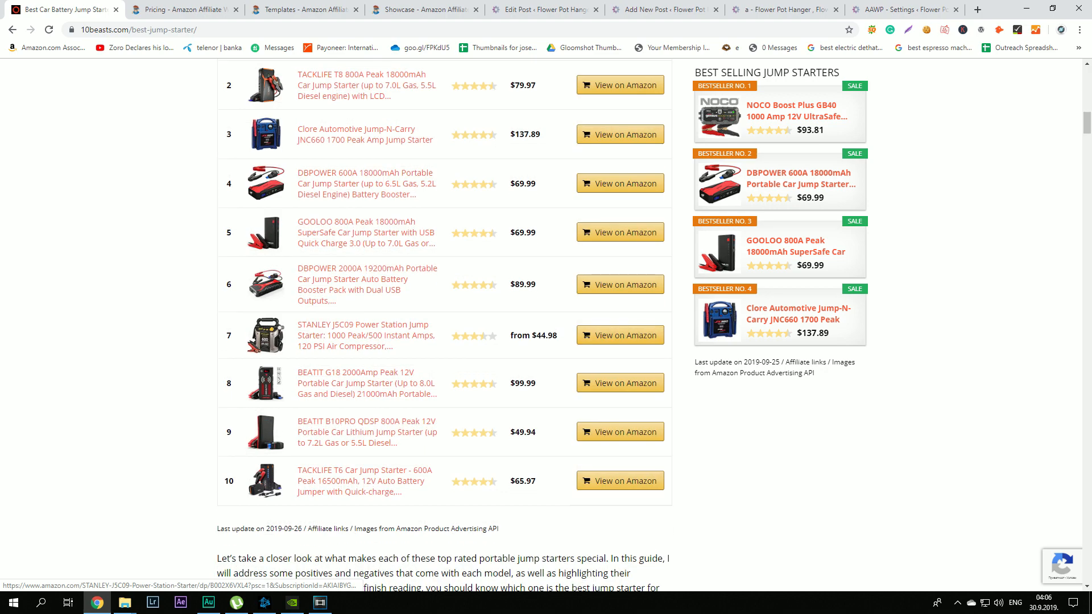
pyautogui.scroll(-1, 364, 335)
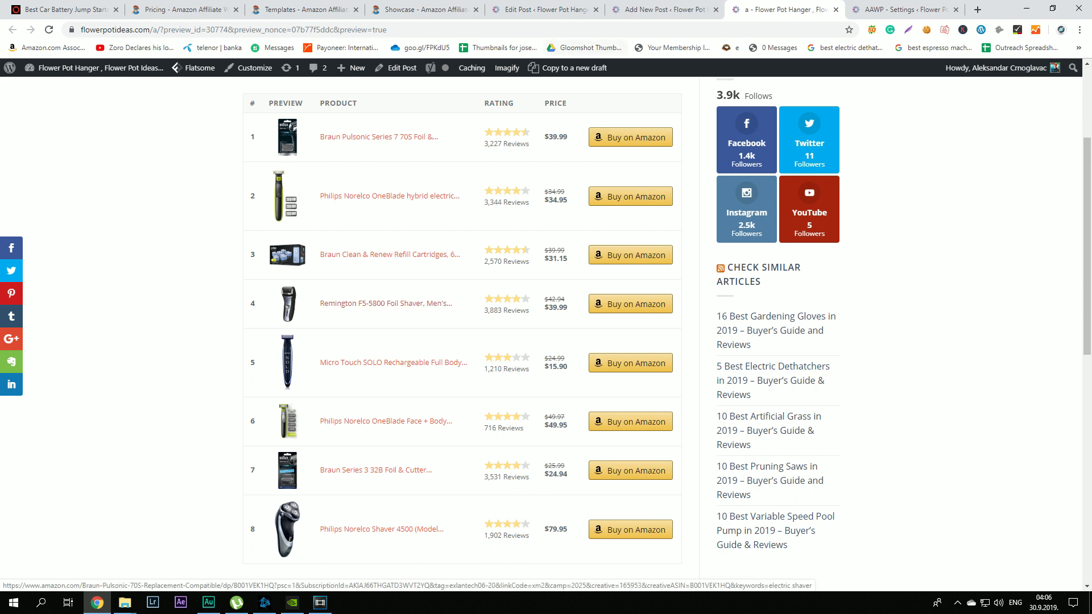
pyautogui.hotkey('ctrl', 'shift', 'Tab')
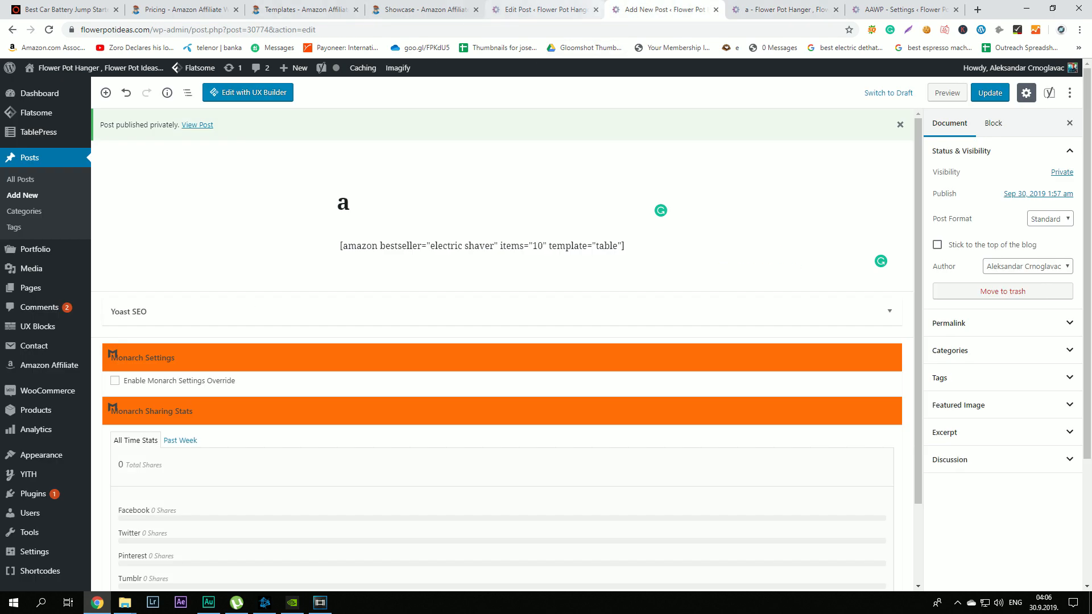
# Step: Raise the title length limit above 40 characters in the AAWP output settings and save the changes
pyautogui.hotkey('ctrl', 'Tab')
pyautogui.hotkey('ctrl', 'Tab')
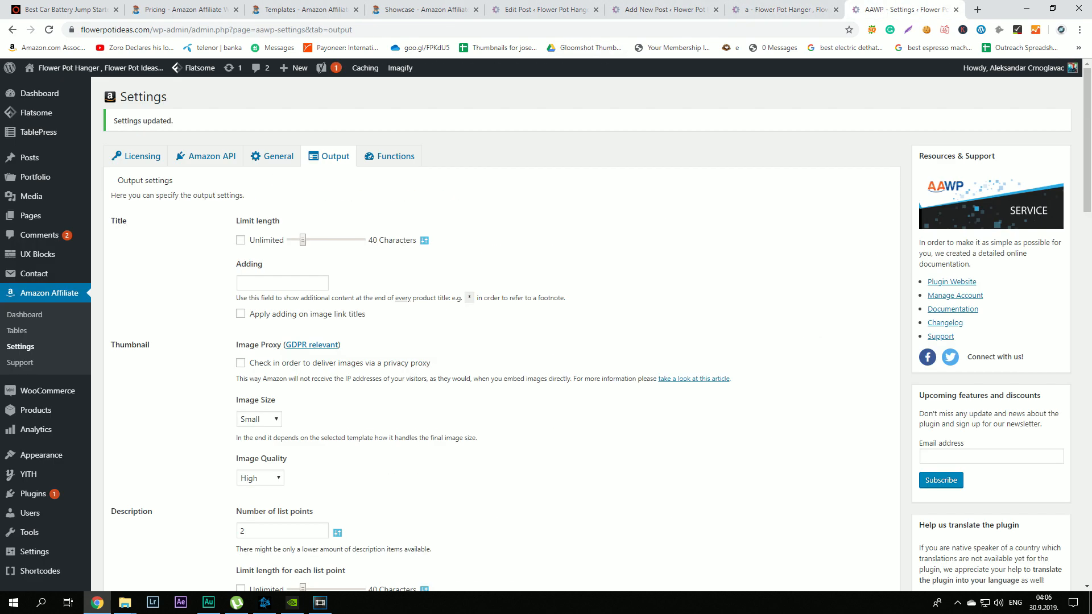
pyautogui.moveTo(302, 240); pyautogui.dragTo(326, 240)
pyautogui.scroll(-10, 327, 240)
pyautogui.scroll(-8, 495, 333)
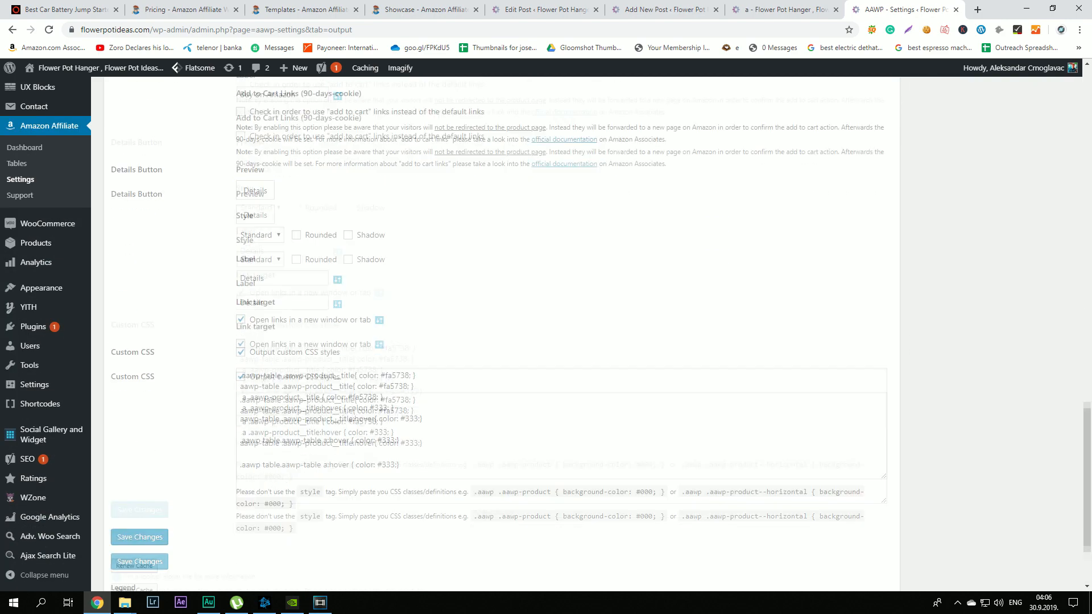
pyautogui.click(140, 430)
# Step: Reload the post preview and compare the titles in the electric shaver table with the 10beasts jump starter table
pyautogui.click(787, 9)
pyautogui.press('F5')
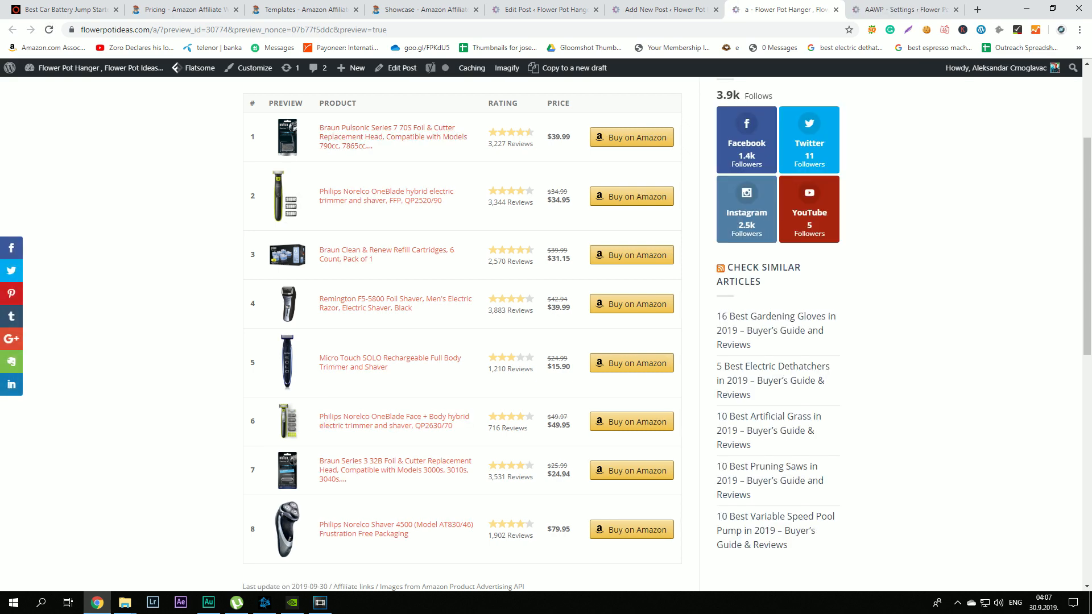
pyautogui.scroll(1, 667, 335)
pyautogui.scroll(-2, 546, 334)
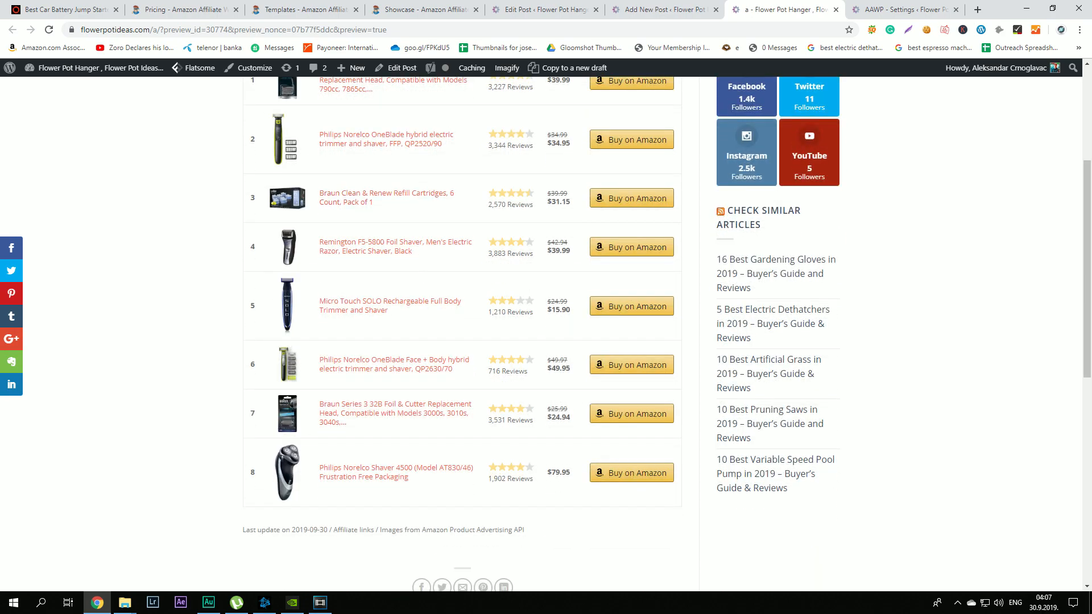
pyautogui.scroll(1, 546, 335)
pyautogui.click(52, 10)
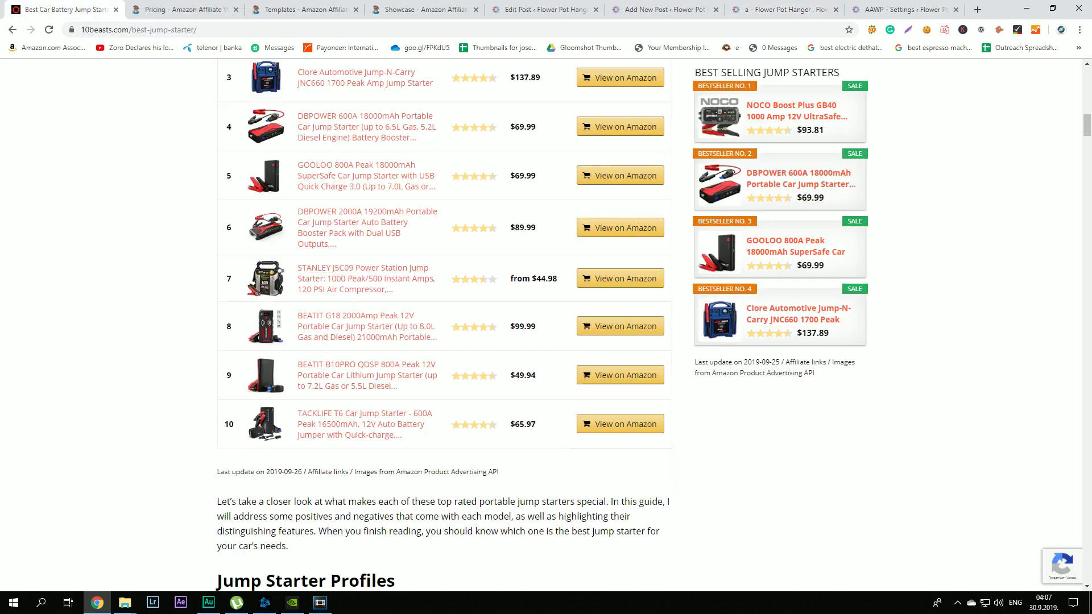
pyautogui.scroll(2, 445, 331)
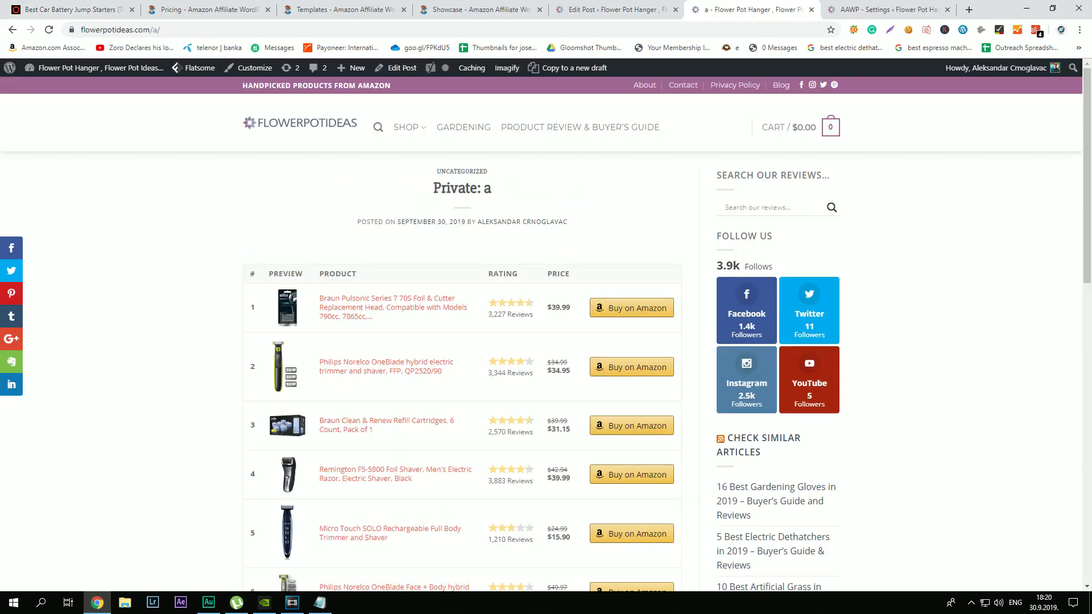
# Step: Look over the published electric shaver post from its table to the author box
pyautogui.scroll(-6, 546, 335)
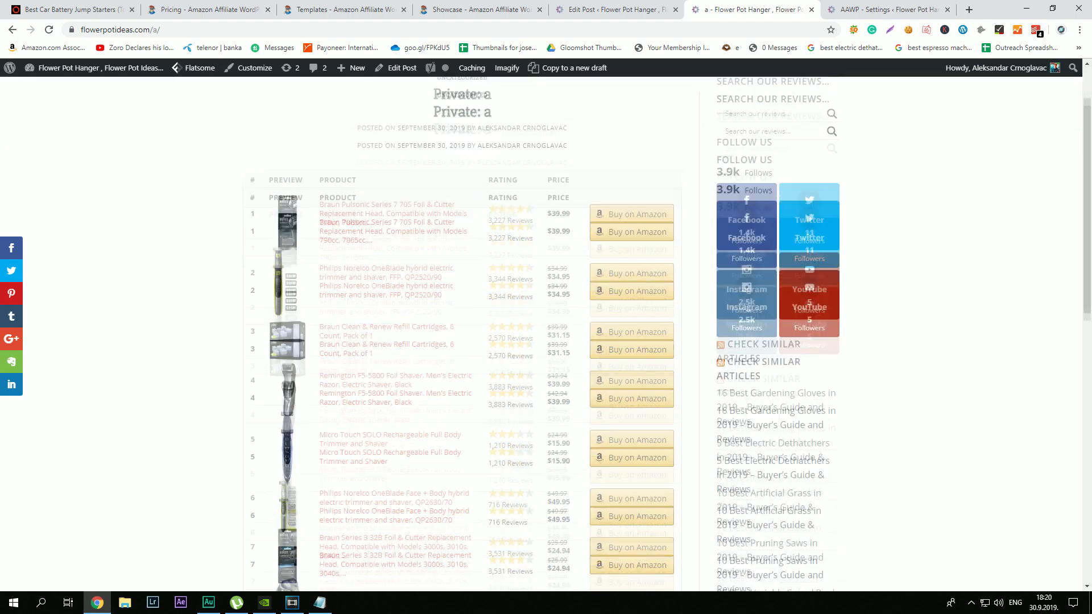
pyautogui.scroll(2, 790, 310)
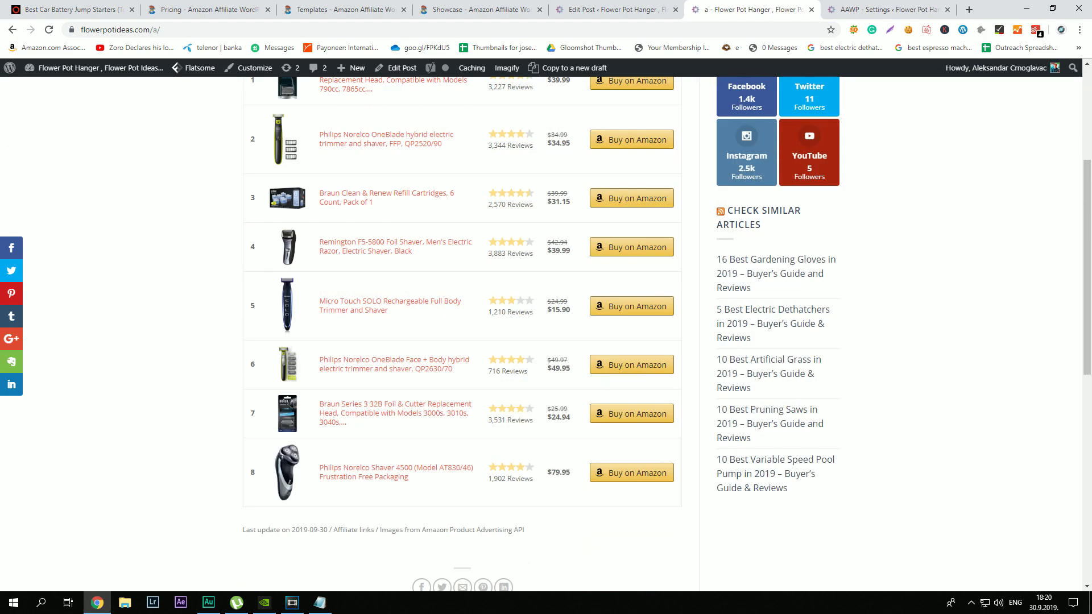
pyautogui.scroll(-3, 767, 369)
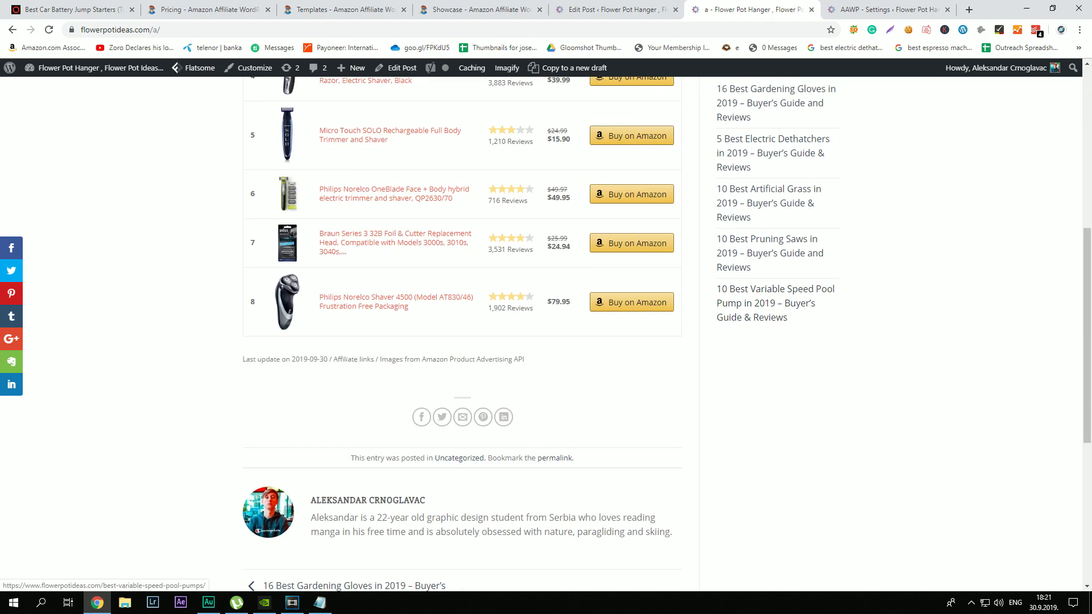
pyautogui.scroll(6, 767, 370)
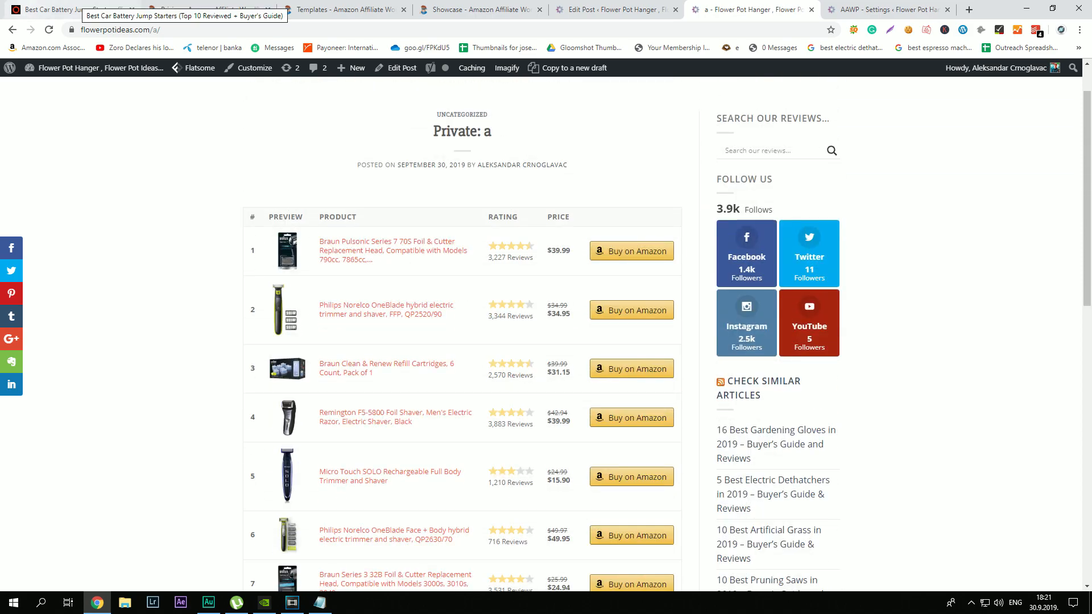
# Step: Go through the 10beasts jump starter article to its footer, watching how the bestseller box in the sidebar behaves
pyautogui.click(57, 10)
pyautogui.scroll(3, 443, 325)
pyautogui.scroll(-10, 444, 324)
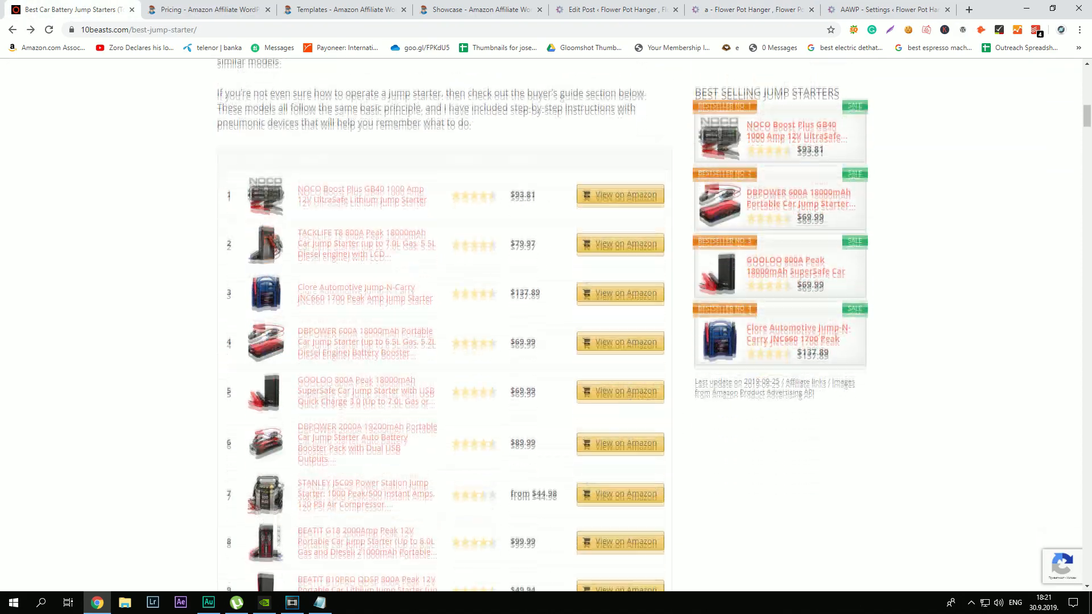
pyautogui.scroll(-20, 444, 324)
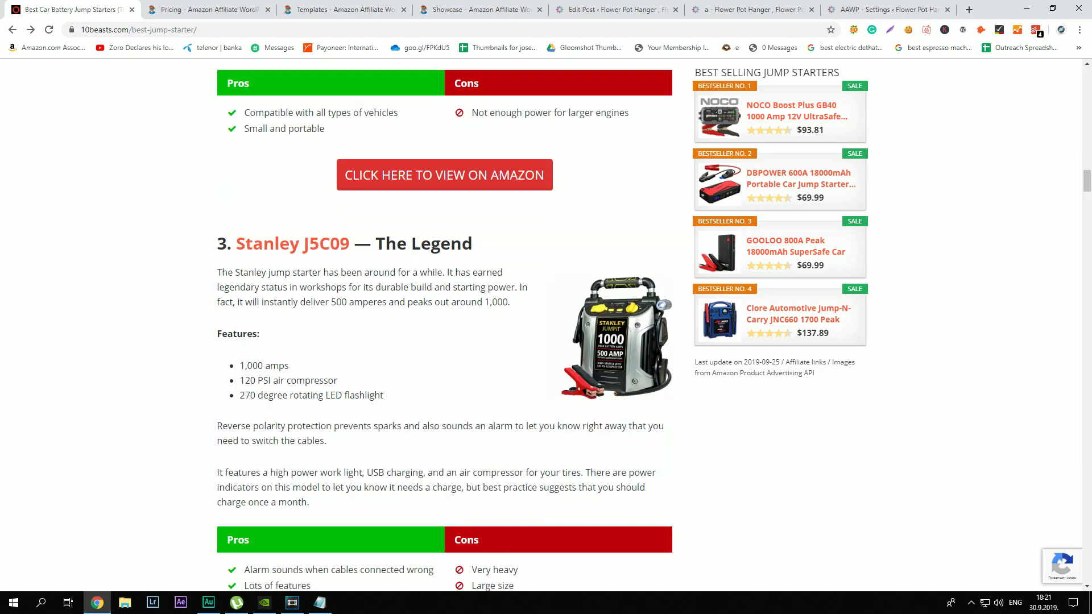
pyautogui.scroll(-5, 444, 324)
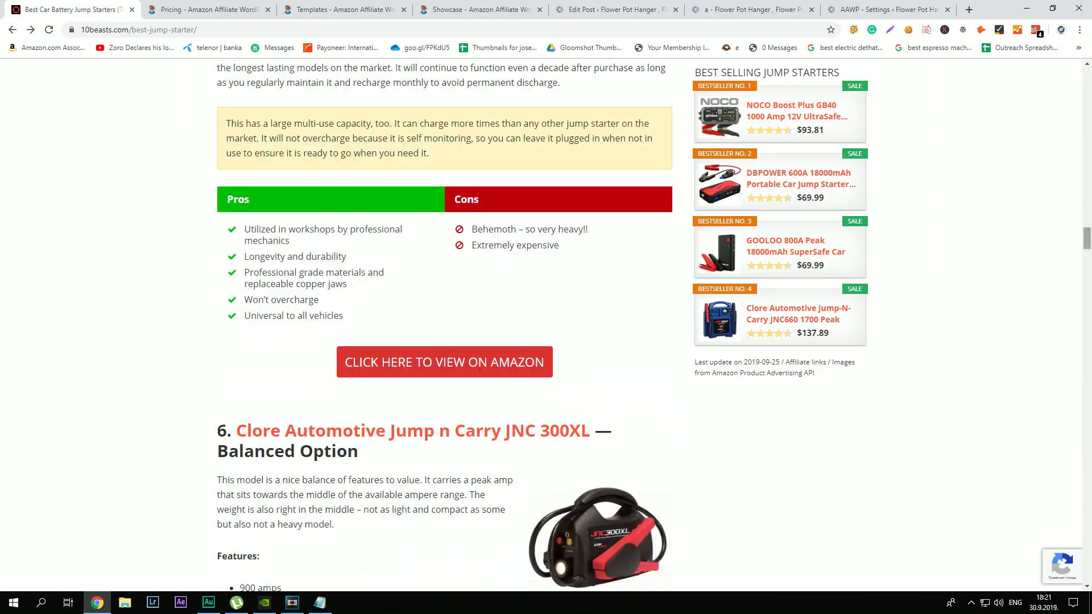
pyautogui.scroll(-20, 444, 324)
pyautogui.scroll(6, 444, 324)
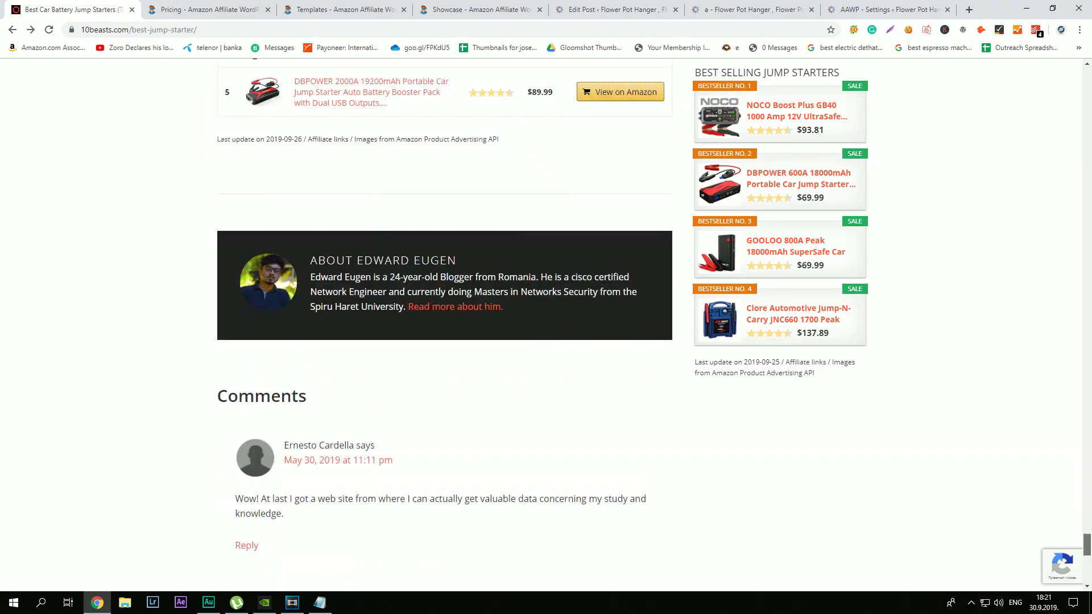
pyautogui.scroll(-10, 443, 324)
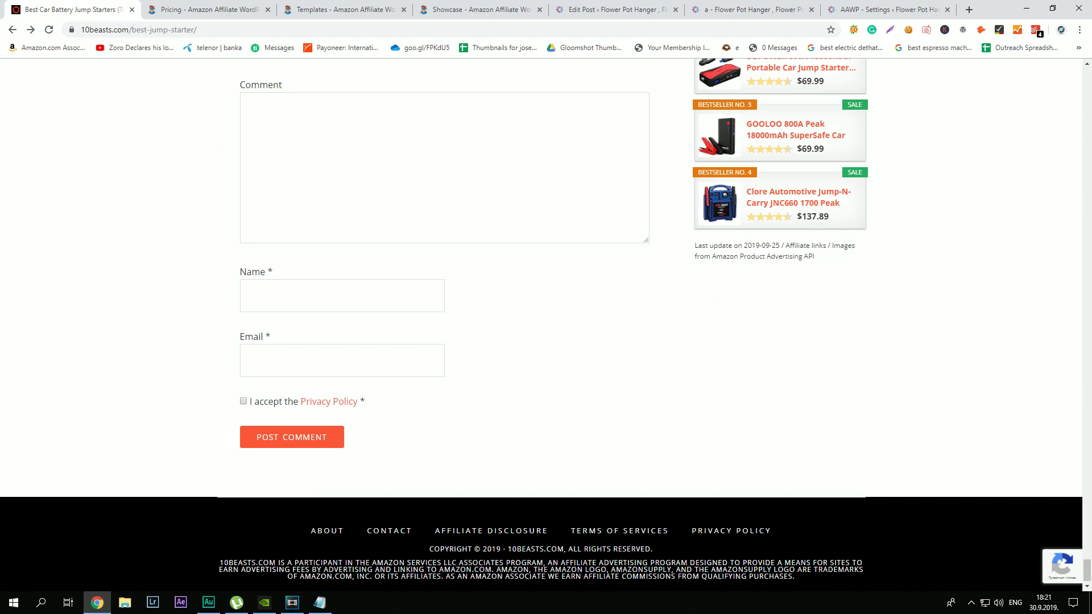
pyautogui.scroll(5, 444, 324)
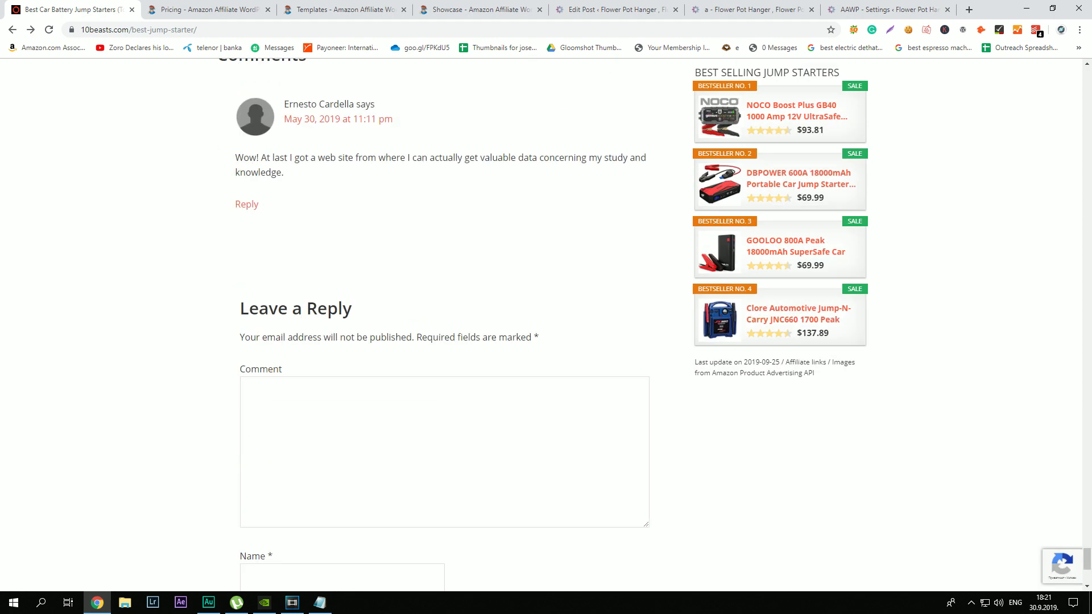
# Step: Return through the 10beasts article to the ten-item table and examine it beside the sidebar bestseller box
pyautogui.scroll(9, 444, 324)
pyautogui.scroll(20, 443, 324)
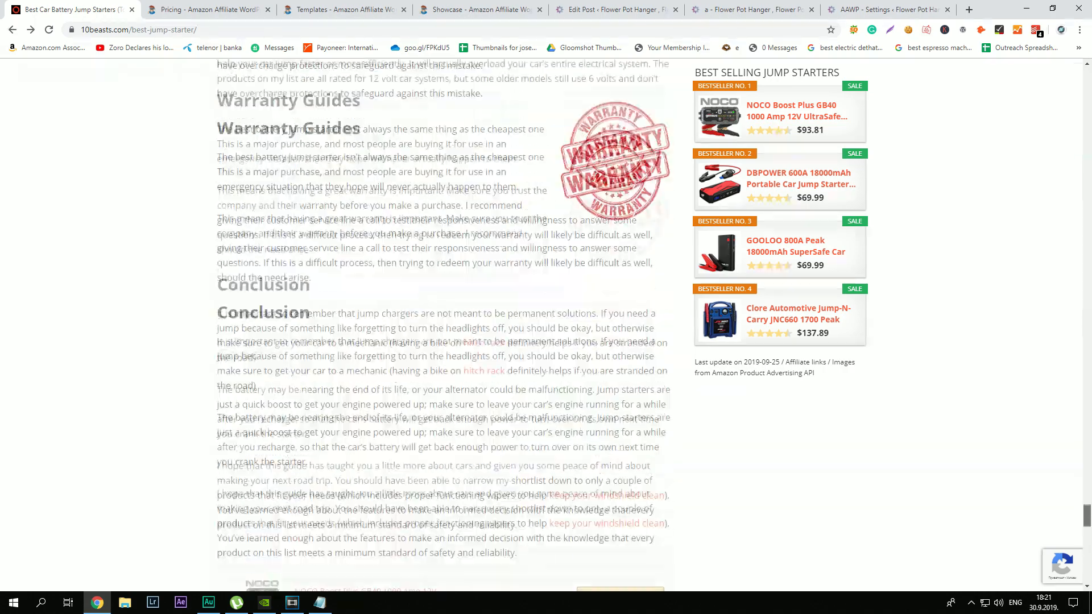
pyautogui.scroll(20, 444, 325)
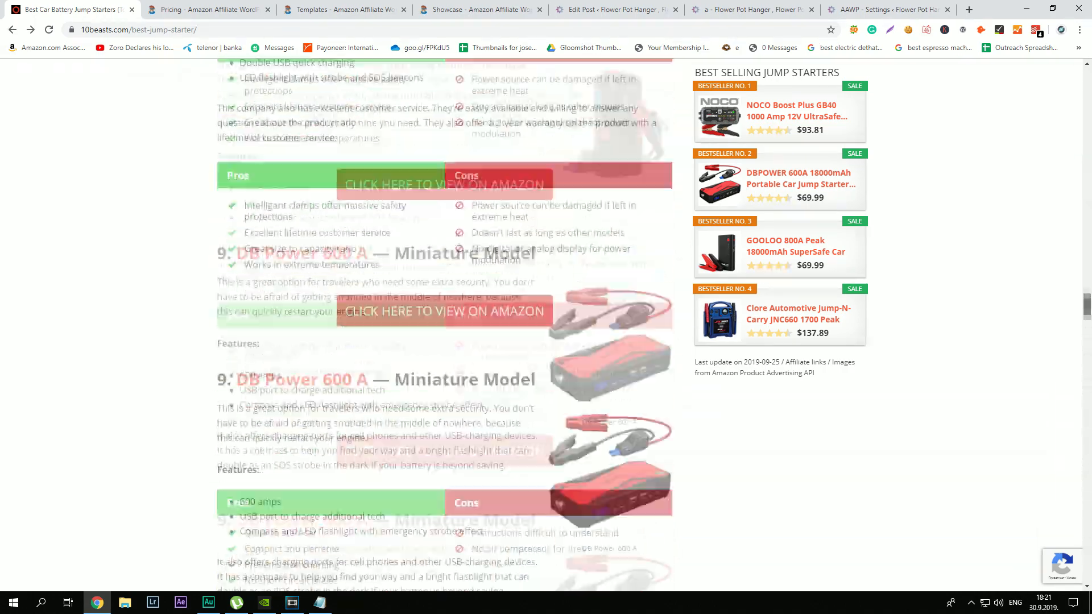
pyautogui.scroll(15, 444, 324)
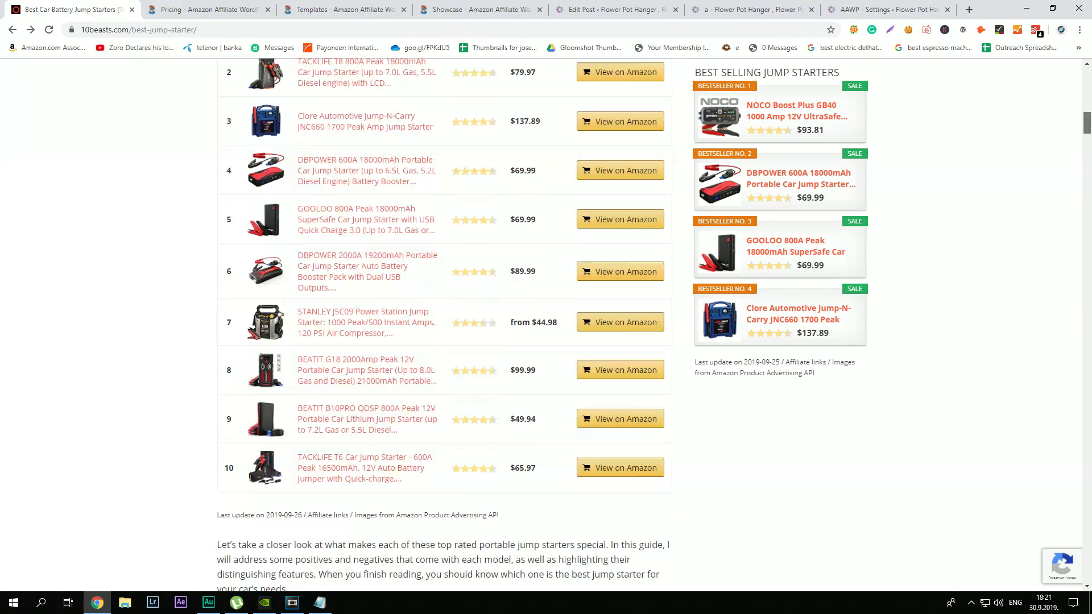
pyautogui.scroll(-4, 443, 324)
pyautogui.scroll(2, 444, 325)
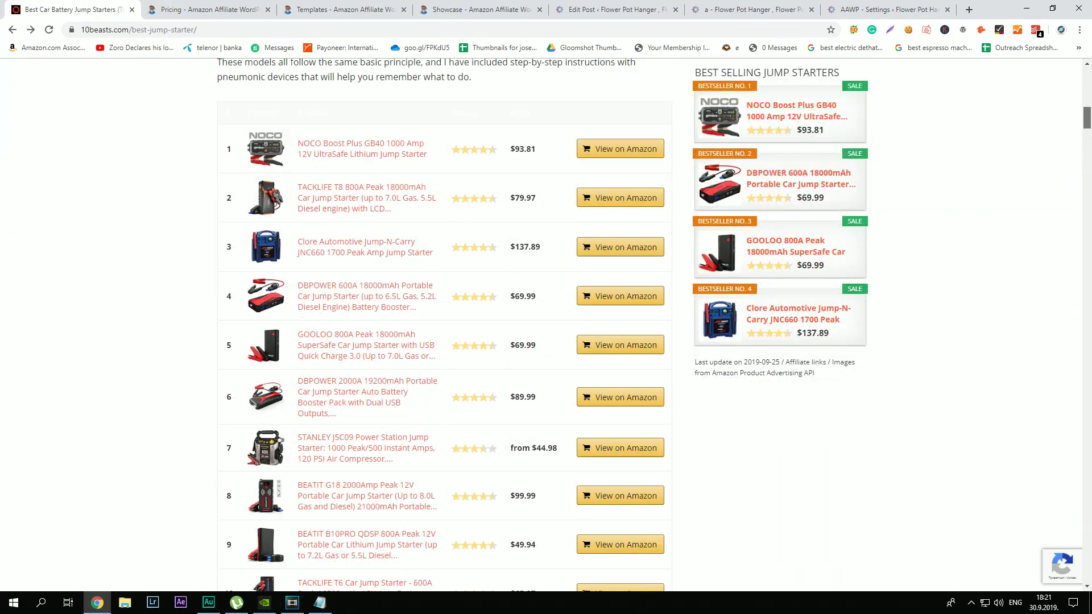
pyautogui.scroll(-1, 443, 324)
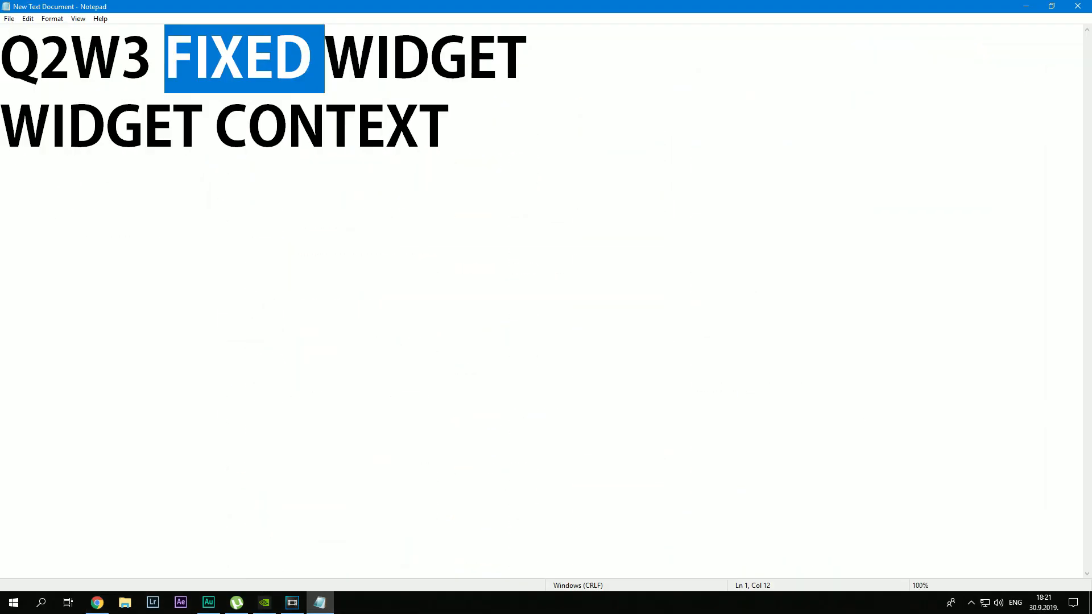
# Step: Review the plugin names Q2W3 Fixed Widget and Widget Context in the Notepad note and return to the 10beasts page in Chrome
pyautogui.click(39, 57)
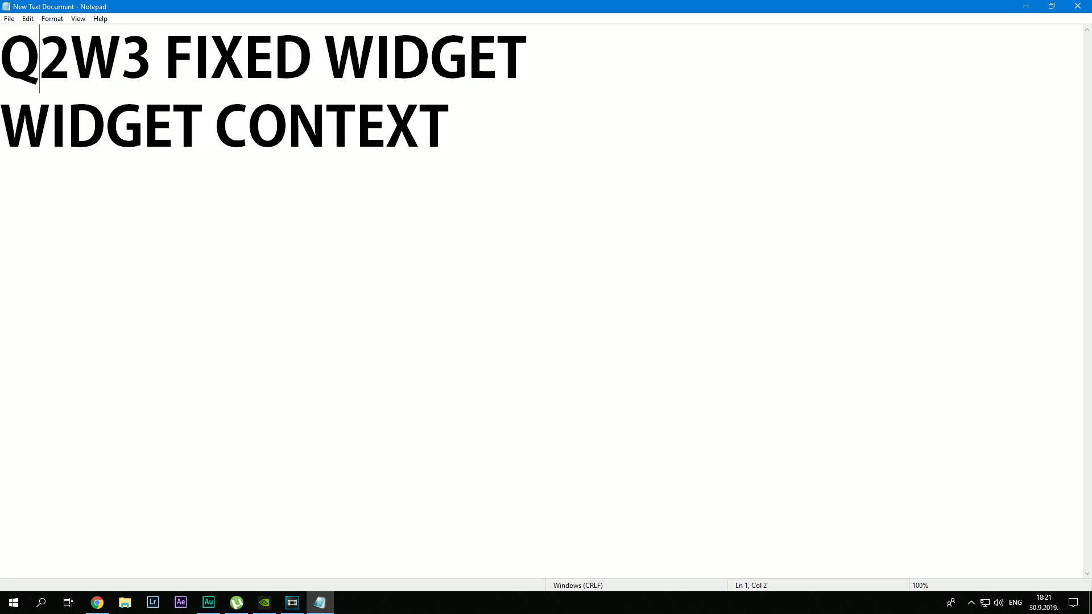
pyautogui.doubleClick(51, 127)
pyautogui.click(51, 127)
pyautogui.click(97, 603)
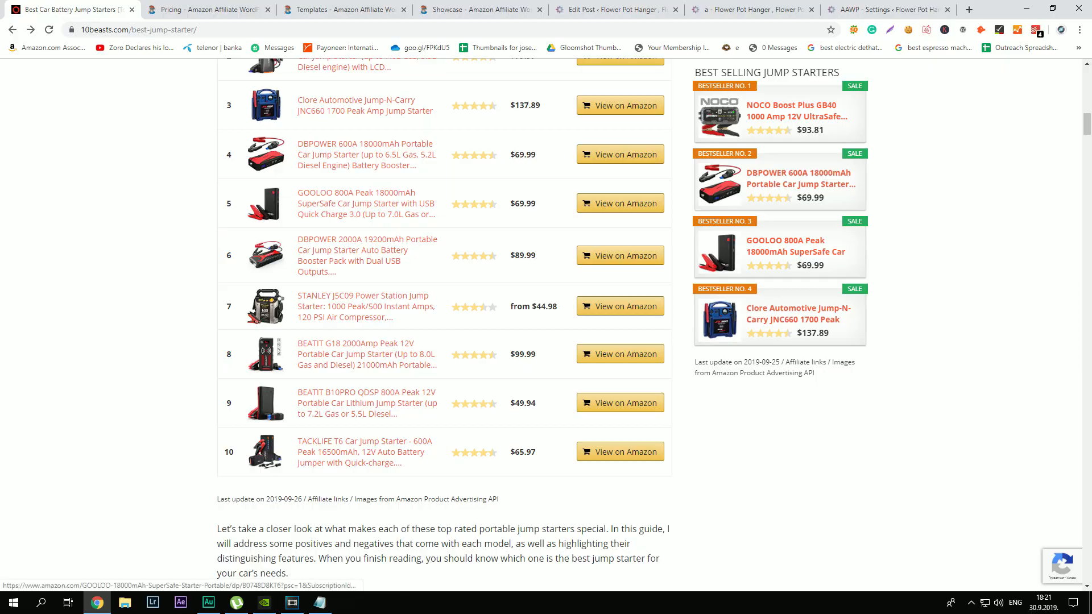
pyautogui.moveTo(1087, 124)
pyautogui.mouseDown()
pyautogui.moveTo(1087, 566)
pyautogui.moveTo(1087, 90)
pyautogui.moveTo(1087, 116)
pyautogui.mouseUp()
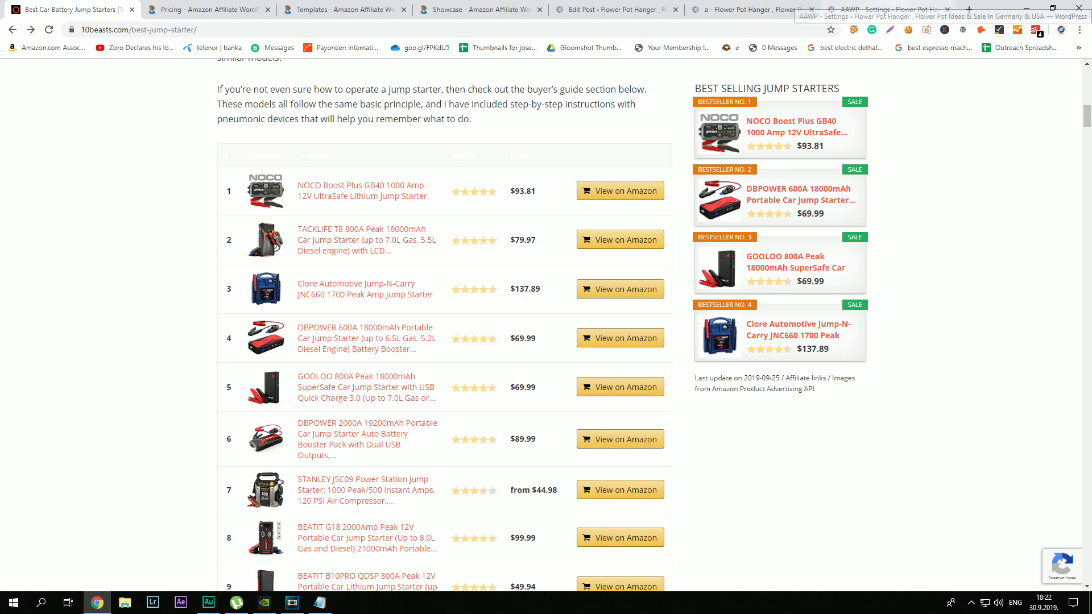
# Step: Open the WordPress widgets page from the AAWP settings and add an Amazon Bestseller List widget at the end of the Sidebar
pyautogui.click(889, 10)
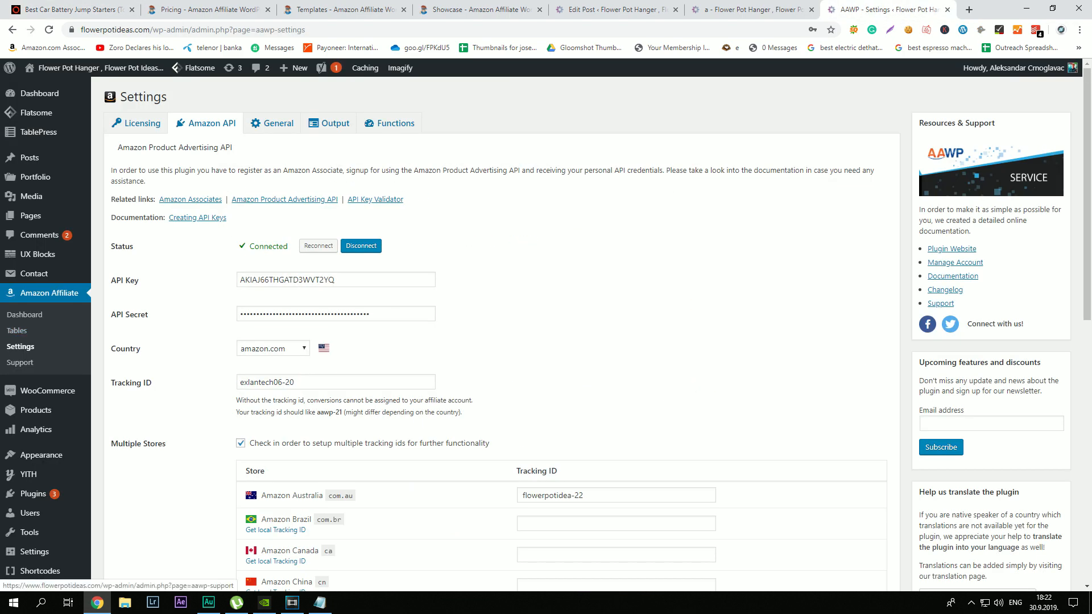
pyautogui.scroll(-2, 34, 277)
pyautogui.moveTo(35, 380)
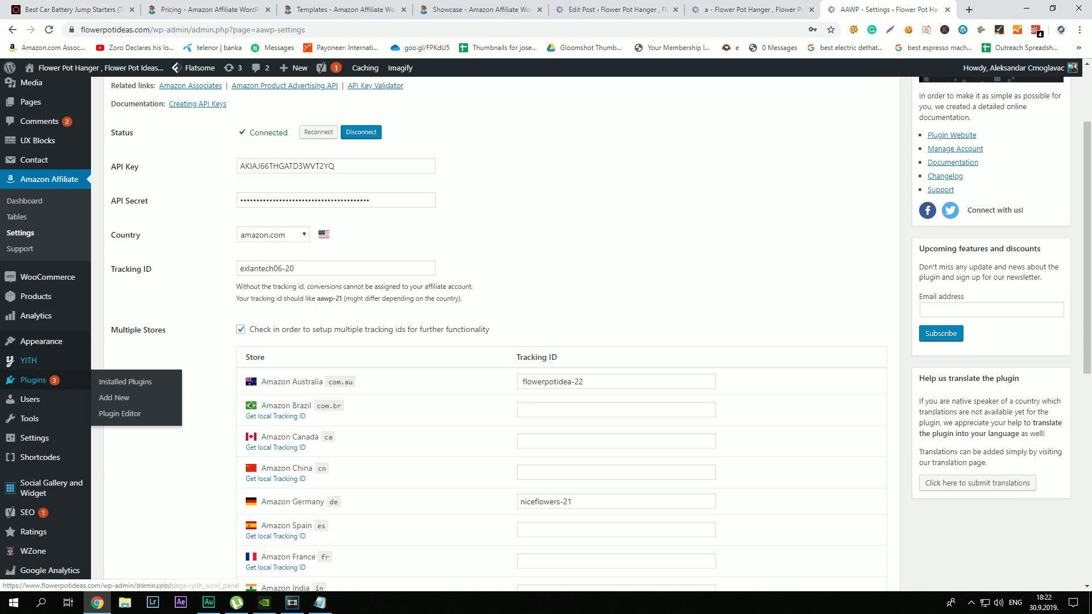
pyautogui.moveTo(34, 341)
pyautogui.click(112, 375)
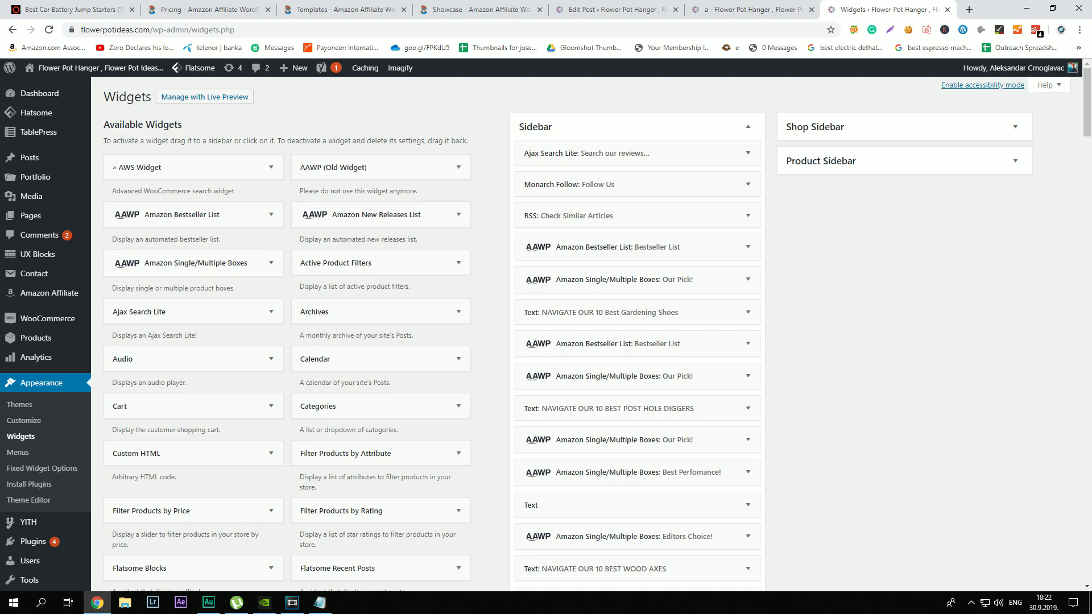
pyautogui.moveTo(171, 214); pyautogui.dragTo(622, 217)
pyautogui.scroll(11, 623, 217)
pyautogui.scroll(-8, 622, 162)
pyautogui.scroll(-5, 597, 334)
# Step: Title the new Amazon Bestseller List widget "Bestseller Electric Shavers"
pyautogui.doubleClick(537, 187)
pyautogui.write('Be')
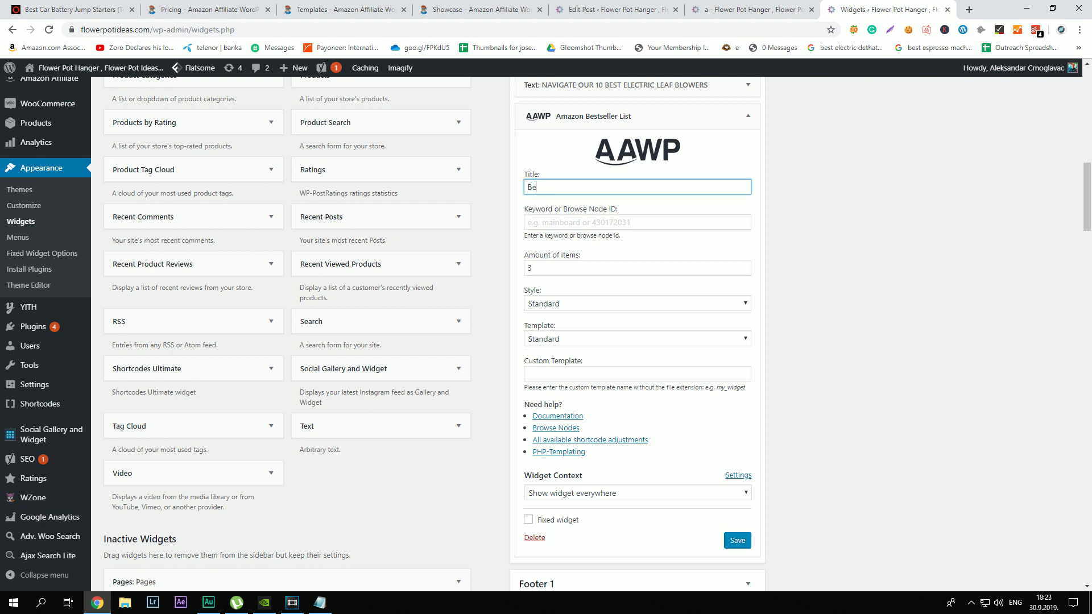
pyautogui.write('stseller E')
pyautogui.write('lectric Shav')
pyautogui.write('r')
pyautogui.write('rs')
# Step: Copy "Electric Shavers" from the widget's title and use it as the bestseller keyword
pyautogui.hotkey('shift', 'Left')
pyautogui.hotkey('shift', 'Left')
pyautogui.hotkey('shift', 'Left')
pyautogui.hotkey('shift', 'Left')
pyautogui.hotkey('shift', 'Left')
pyautogui.hotkey('shift', 'Left')
pyautogui.hotkey('shift', 'Left')
pyautogui.hotkey('shift', 'Left')
pyautogui.hotkey('shift', 'Left')
pyautogui.hotkey('shift', 'Left')
pyautogui.hotkey('shift', 'Left')
pyautogui.hotkey('shift', 'Left')
pyautogui.hotkey('shift', 'Left')
pyautogui.hotkey('shift', 'Left')
pyautogui.hotkey('shift', 'Left')
pyautogui.hotkey('shift', 'Left')
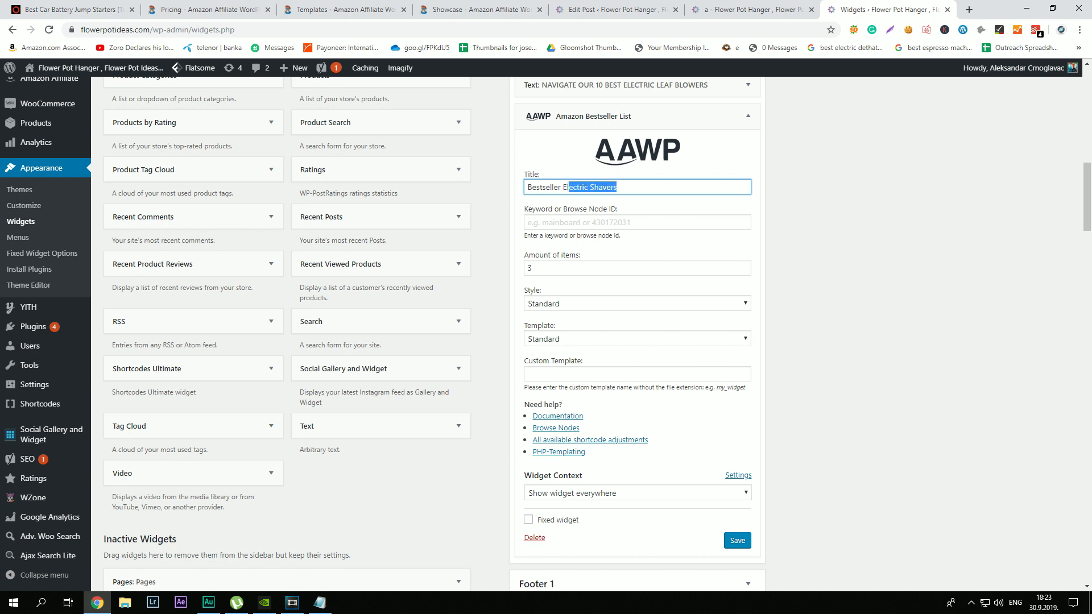
pyautogui.hotkey('ctrl', 'c')
pyautogui.press('Tab')
pyautogui.hotkey('ctrl', 'v')
# Step: Set the widget's amount of items to 4, its style to Light and its template to Small
pyautogui.click(574, 267)
pyautogui.write('4')
pyautogui.hotkey('ctrl', 'a')
pyautogui.write('4')
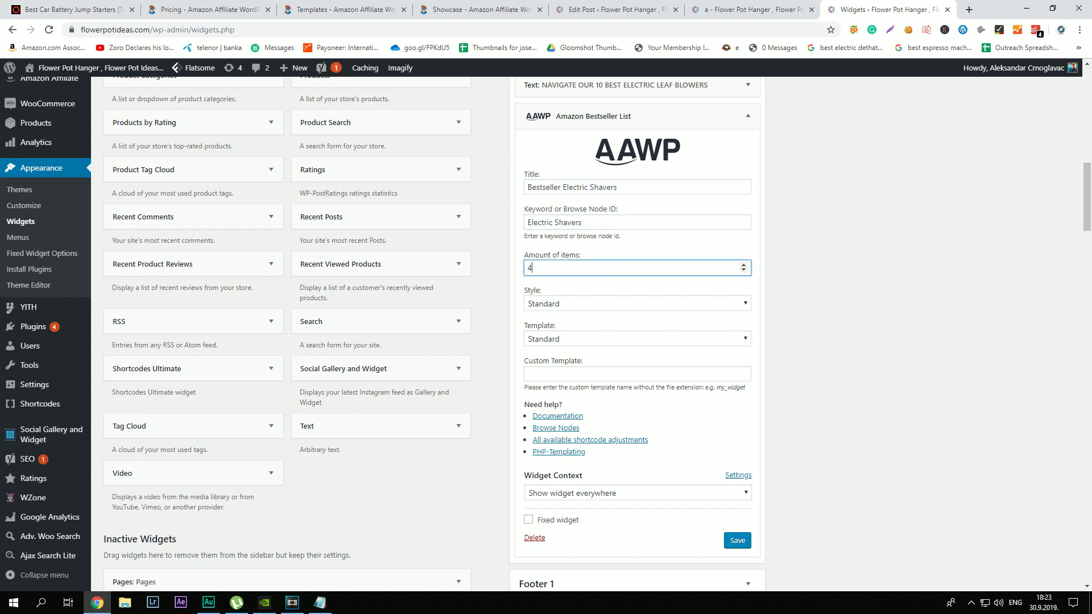
pyautogui.click(574, 304)
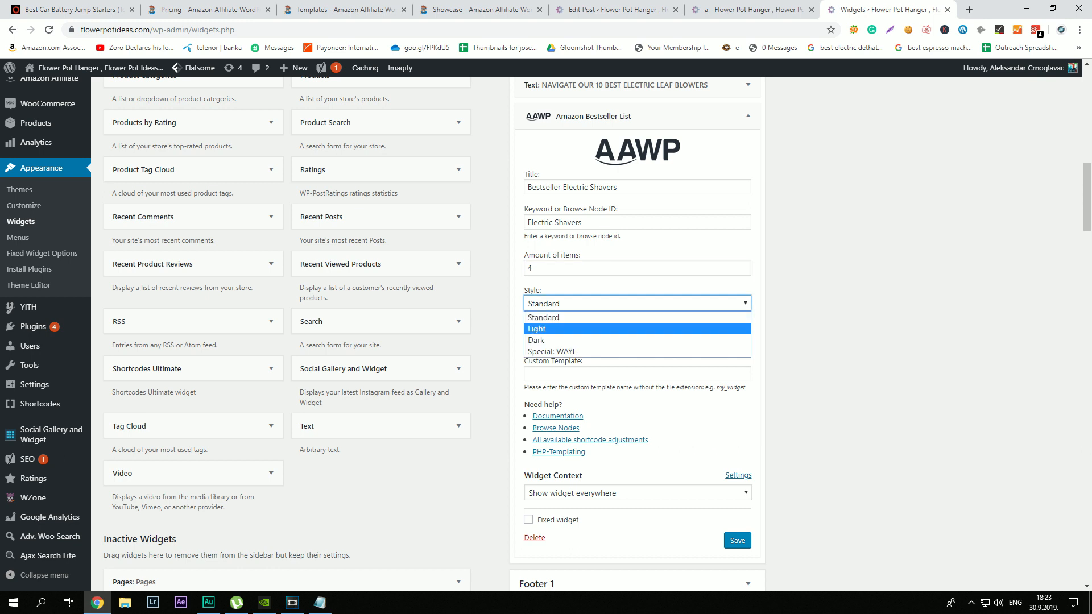
pyautogui.click(568, 329)
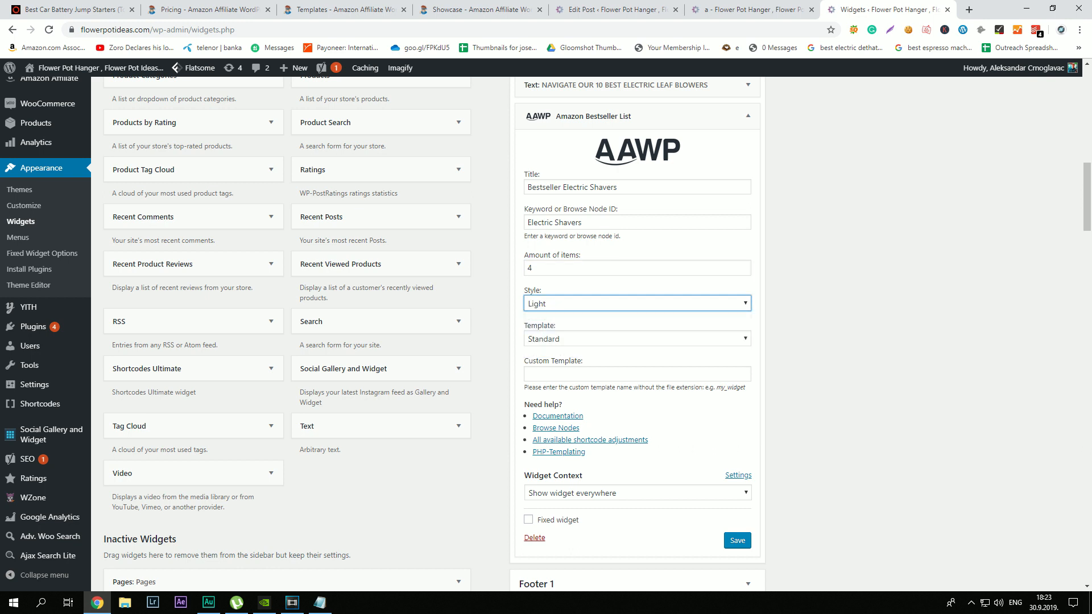
pyautogui.click(574, 339)
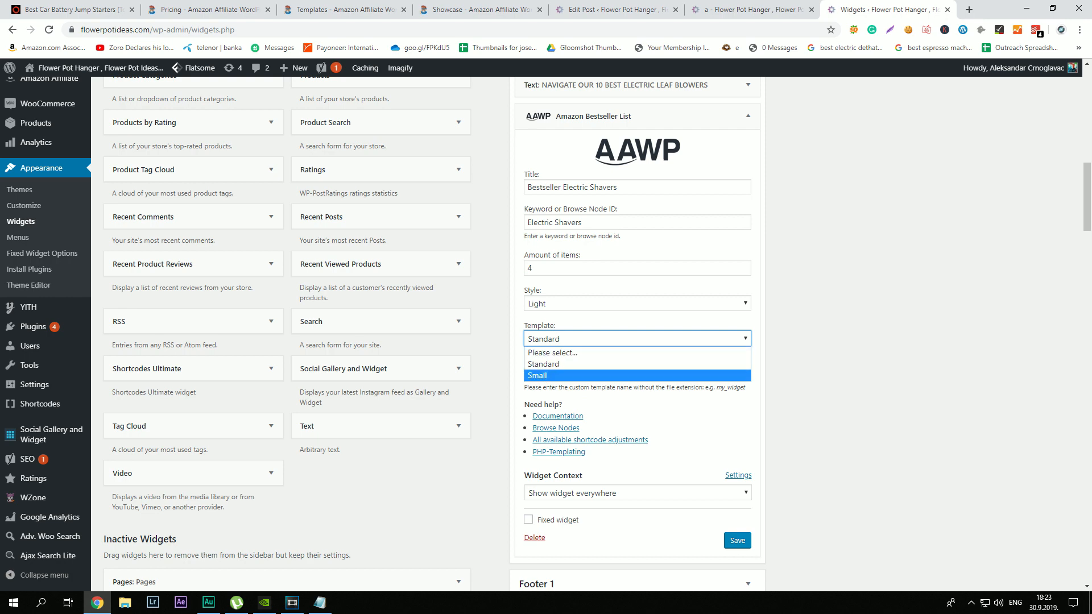
pyautogui.click(569, 376)
pyautogui.scroll(-2, 597, 336)
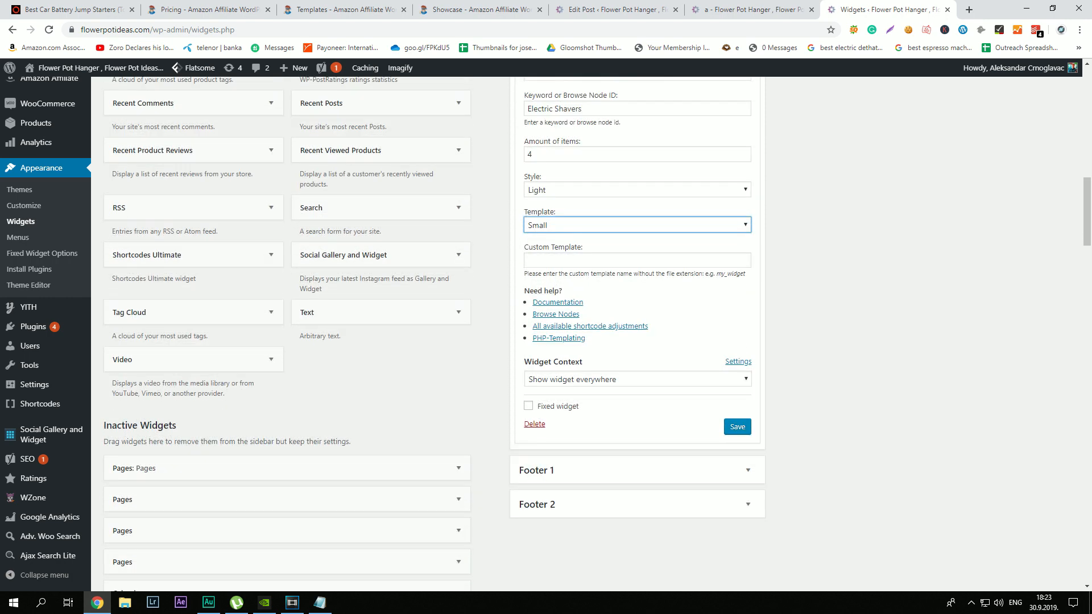
pyautogui.tripleClick(620, 362)
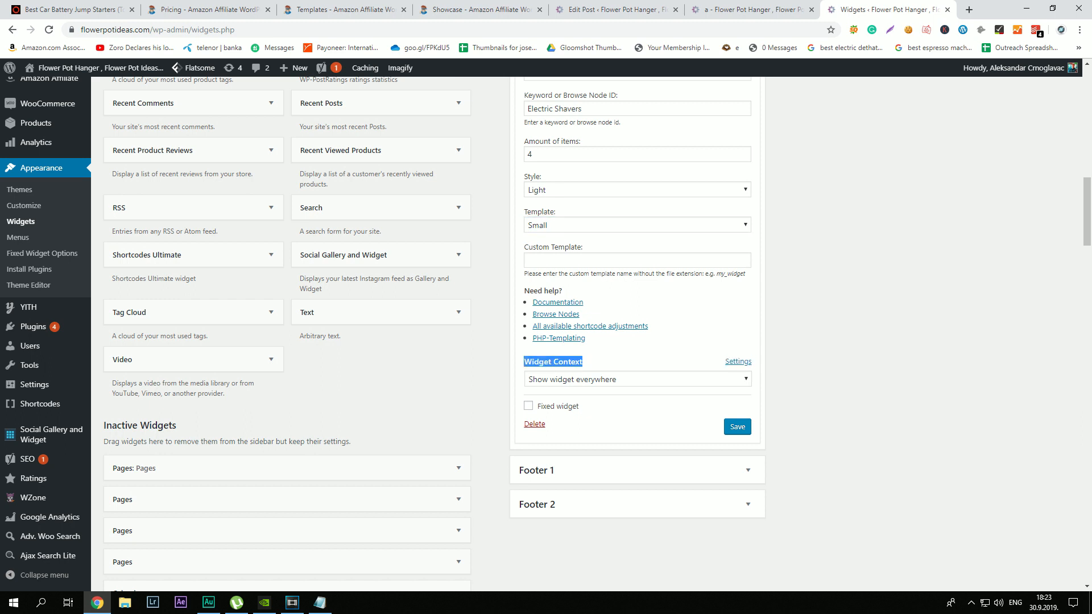
pyautogui.click(631, 379)
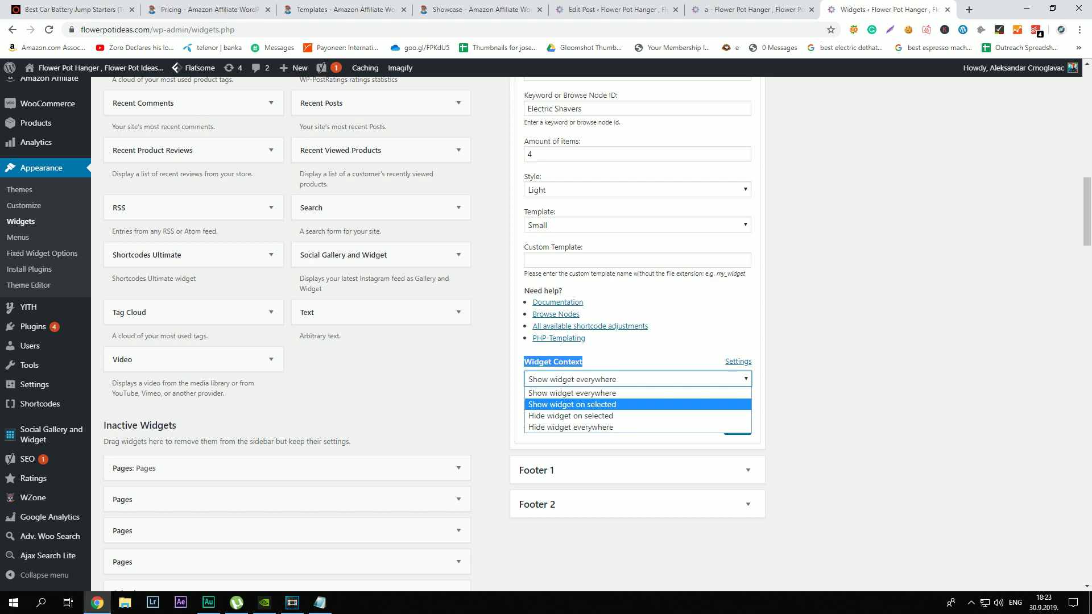
pyautogui.click(572, 404)
pyautogui.scroll(-3, 636, 341)
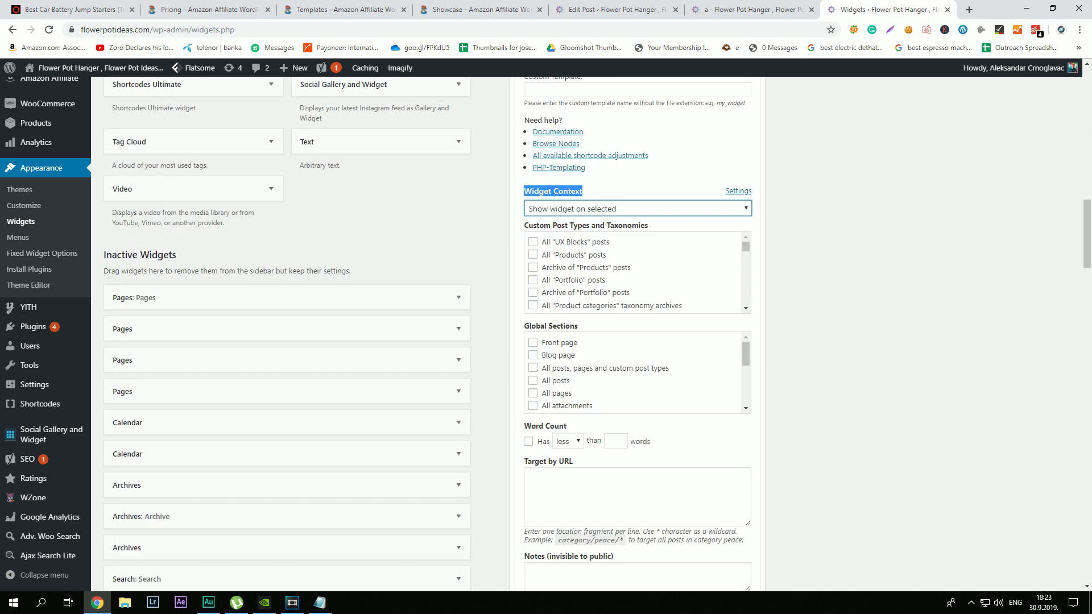
pyautogui.hotkey('ctrl', 'shift', 'Tab')
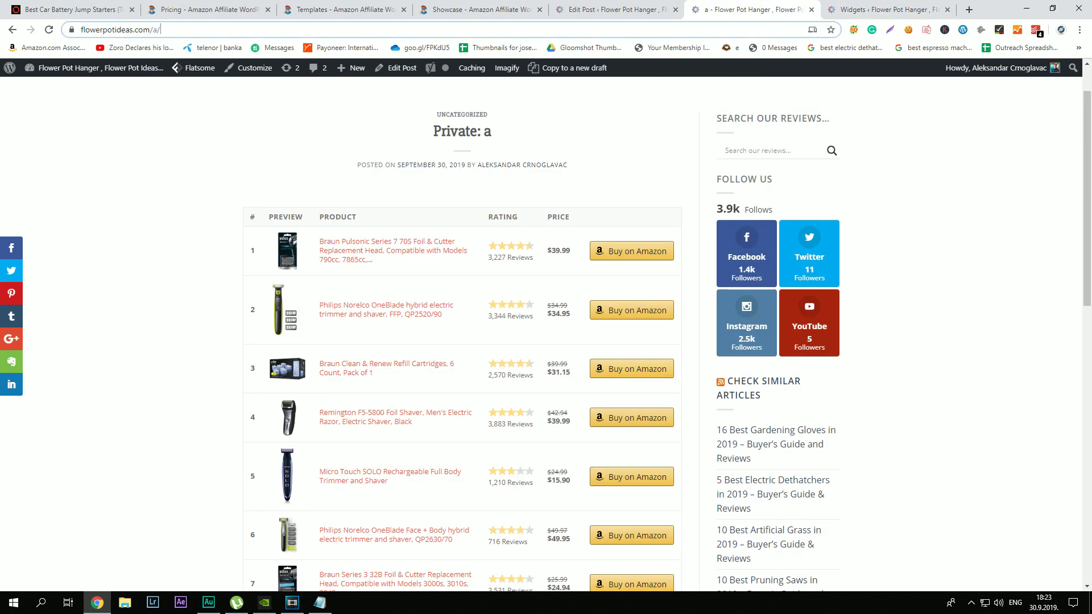
pyautogui.hotkey('ctrl', 'l')
pyautogui.hotkey('ctrl', 'Tab')
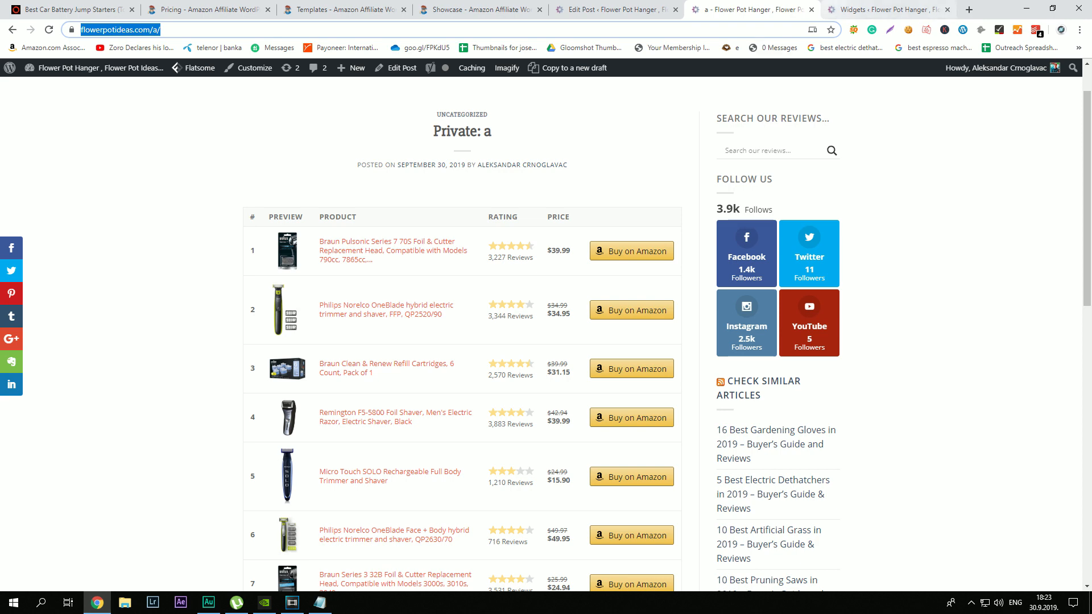
pyautogui.click(636, 497)
pyautogui.hotkey('ctrl', 'v')
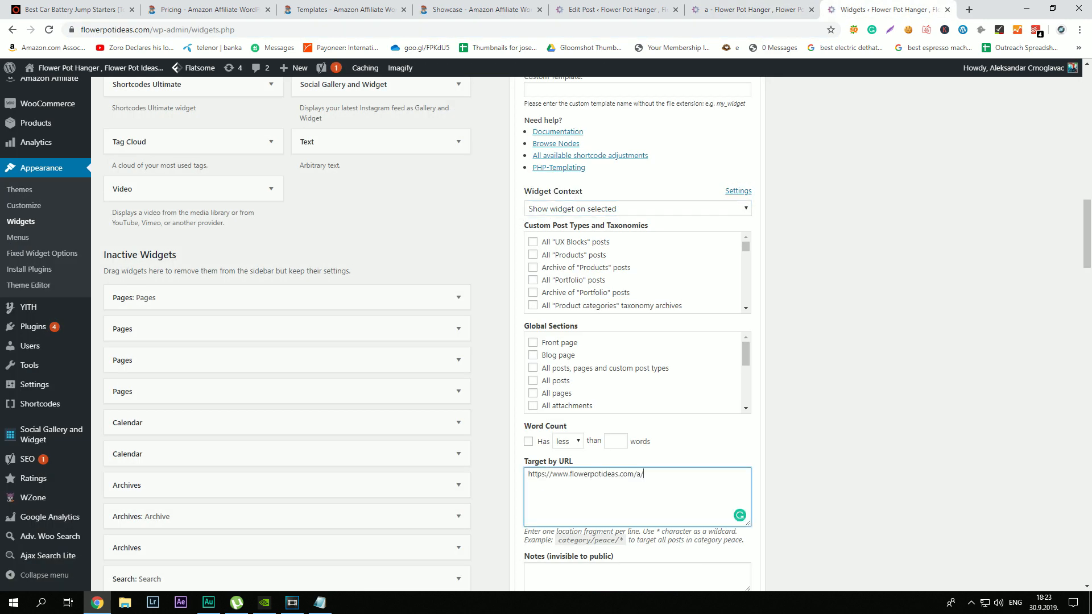
# Step: Make the bestseller widget fixed, save it and collapse its settings
pyautogui.scroll(-4, 637, 497)
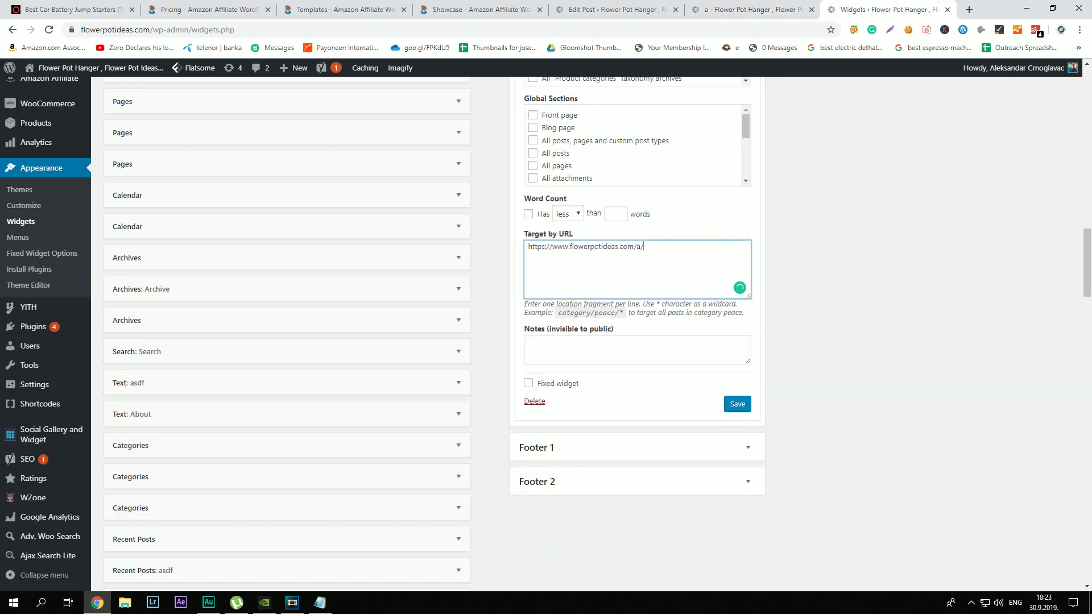
pyautogui.click(529, 384)
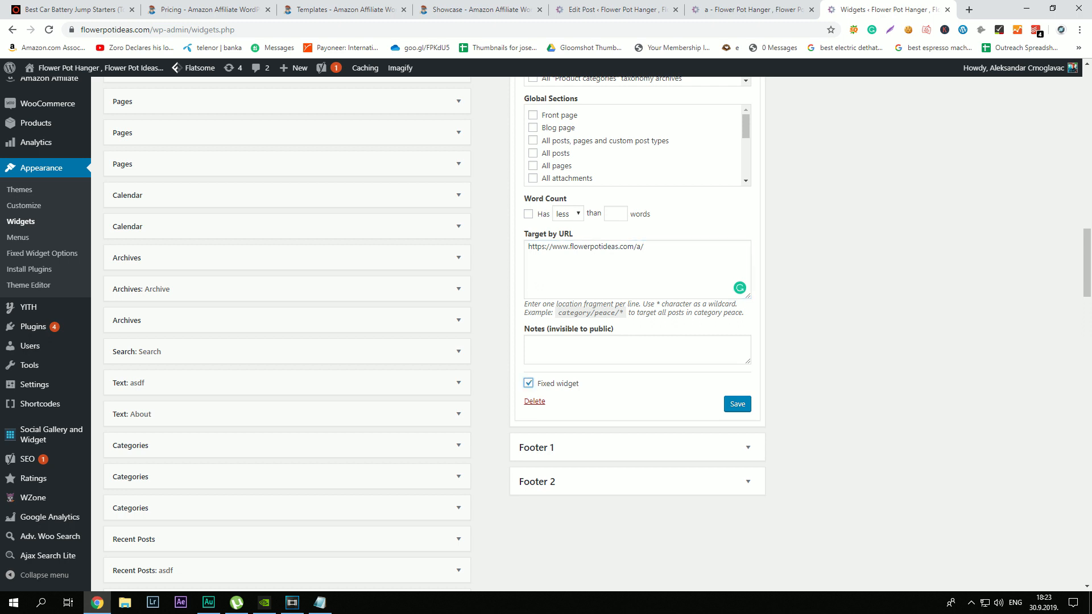
pyautogui.click(738, 403)
pyautogui.scroll(10, 546, 330)
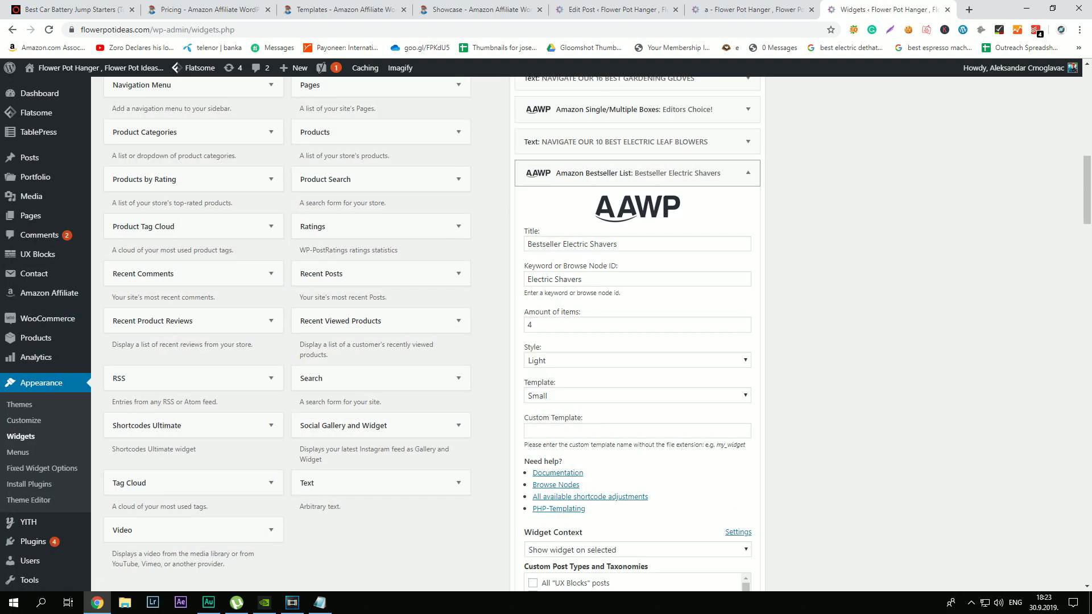
pyautogui.click(748, 173)
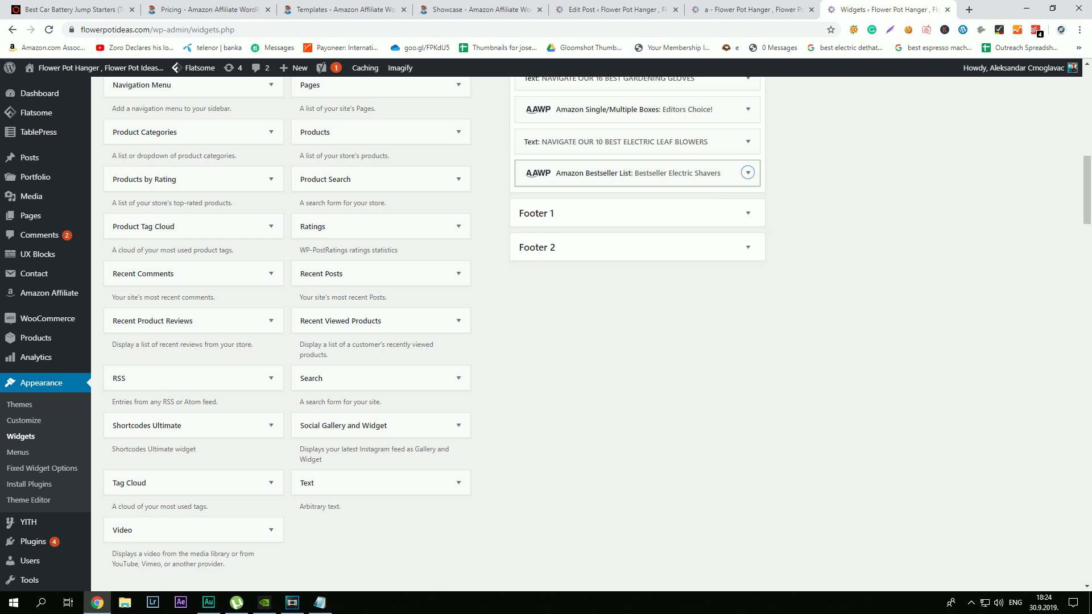
# Step: Reload post "a", examine the Bestseller Electric Shavers widget in its sidebar and review the widget's template setting
pyautogui.click(750, 9)
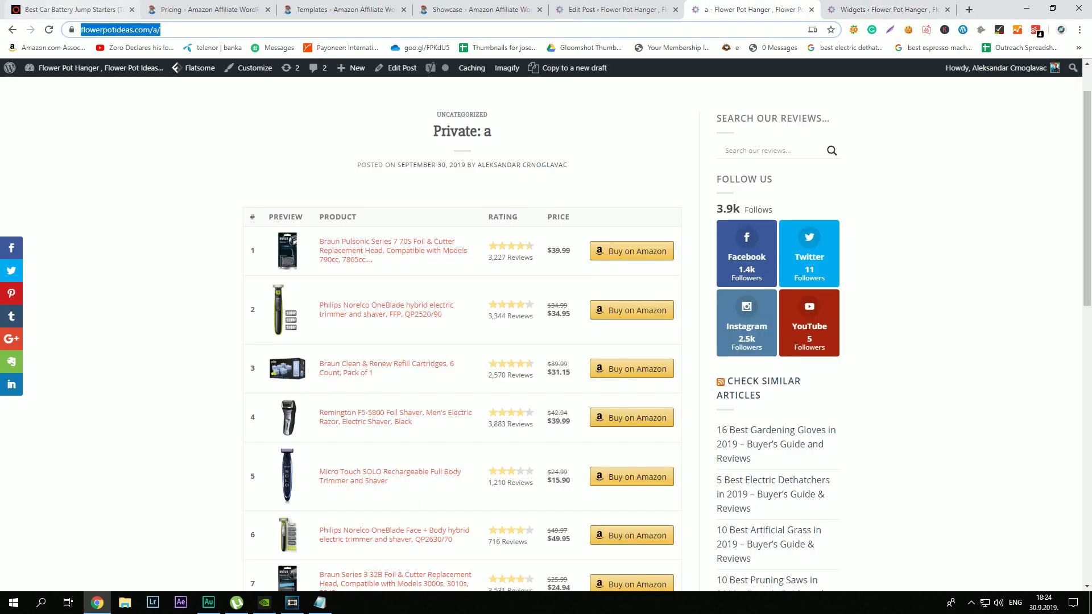
pyautogui.press('Return')
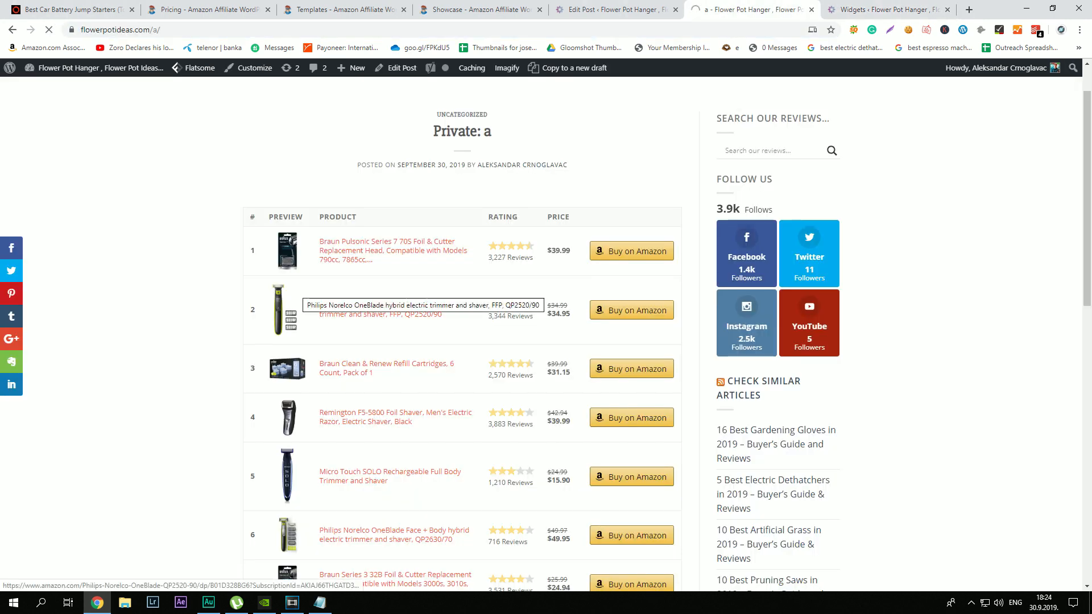
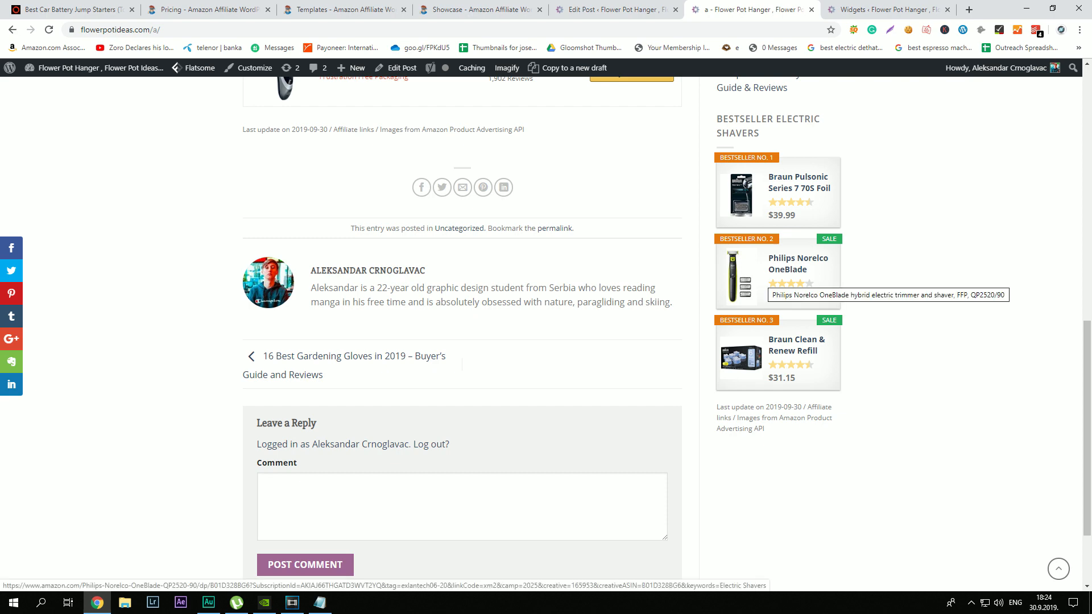
pyautogui.click(888, 10)
pyautogui.click(683, 173)
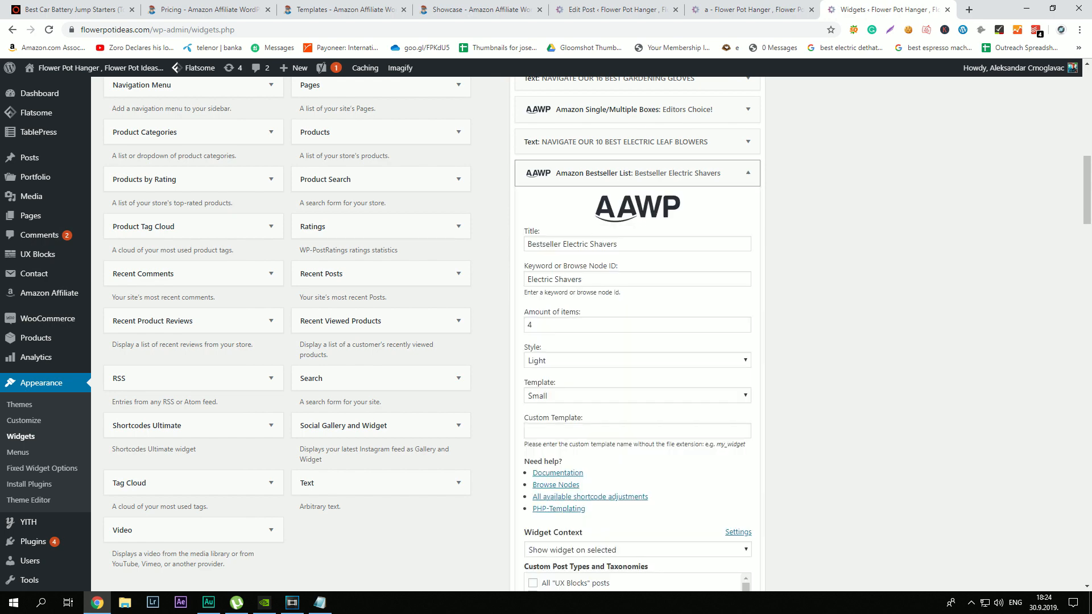
pyautogui.click(637, 395)
pyautogui.click(637, 396)
pyautogui.click(751, 9)
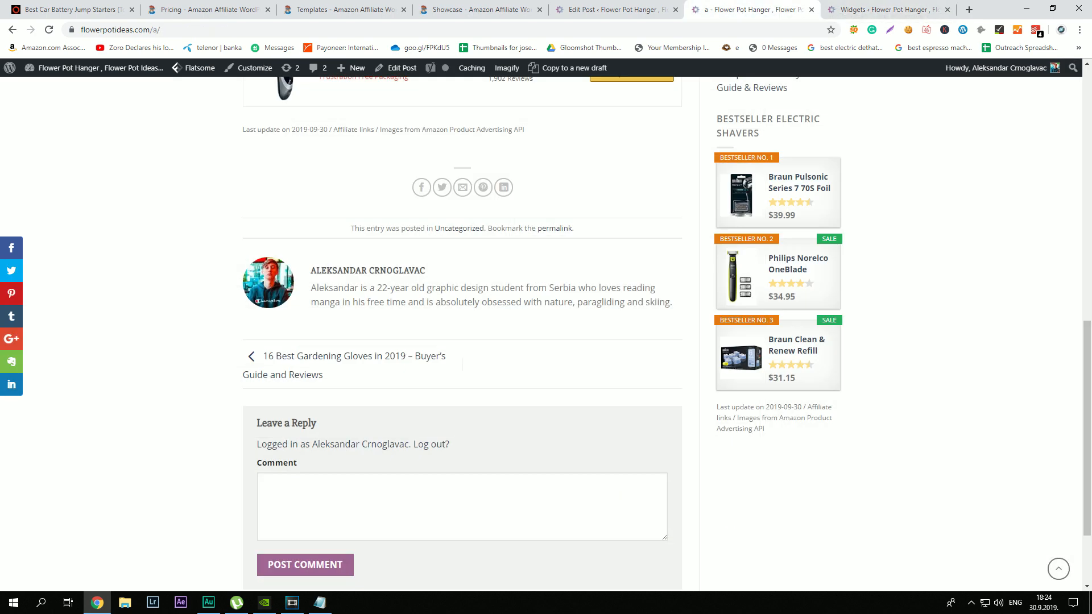
pyautogui.scroll(-2, 546, 335)
pyautogui.scroll(8, 546, 336)
pyautogui.scroll(-5, 546, 336)
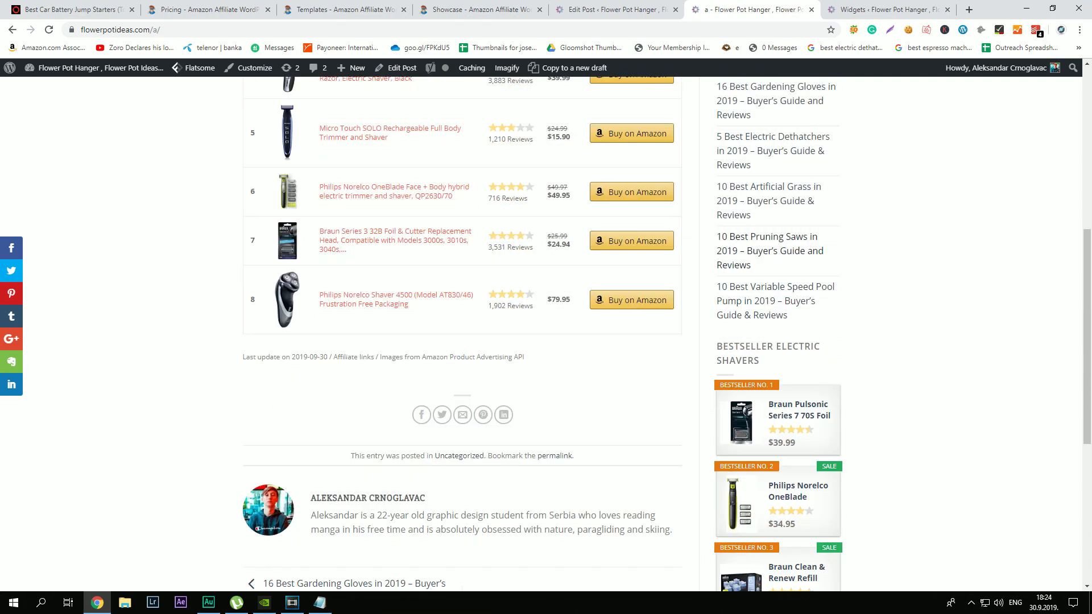
pyautogui.scroll(15, 546, 335)
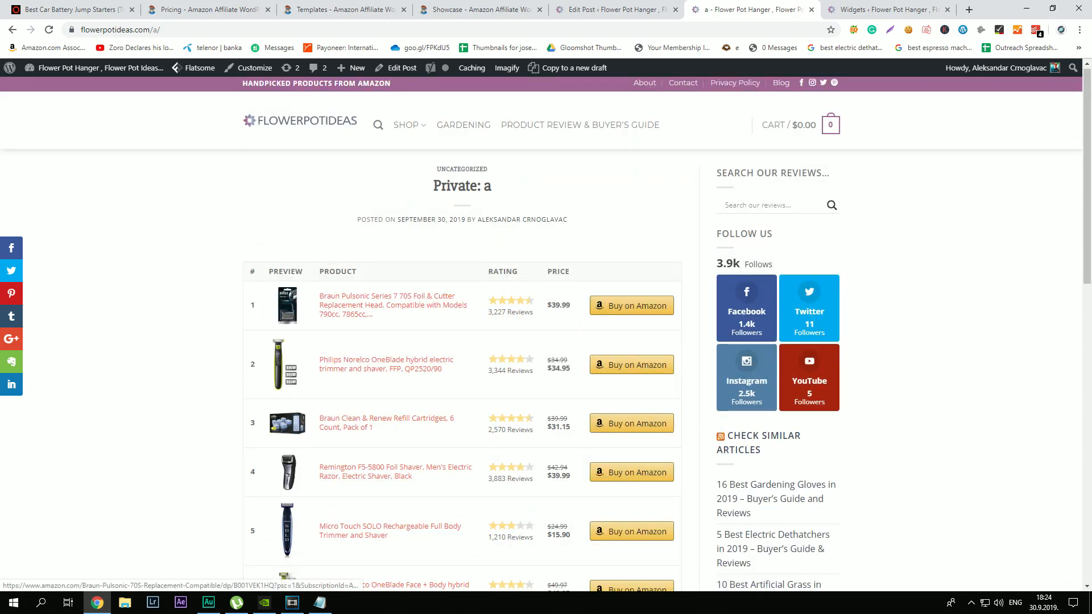
# Step: Copy the "Things to Consider When Choosing Best Gardening Gloves in 2019" heading and its list from the gardening gloves post
pyautogui.click(617, 9)
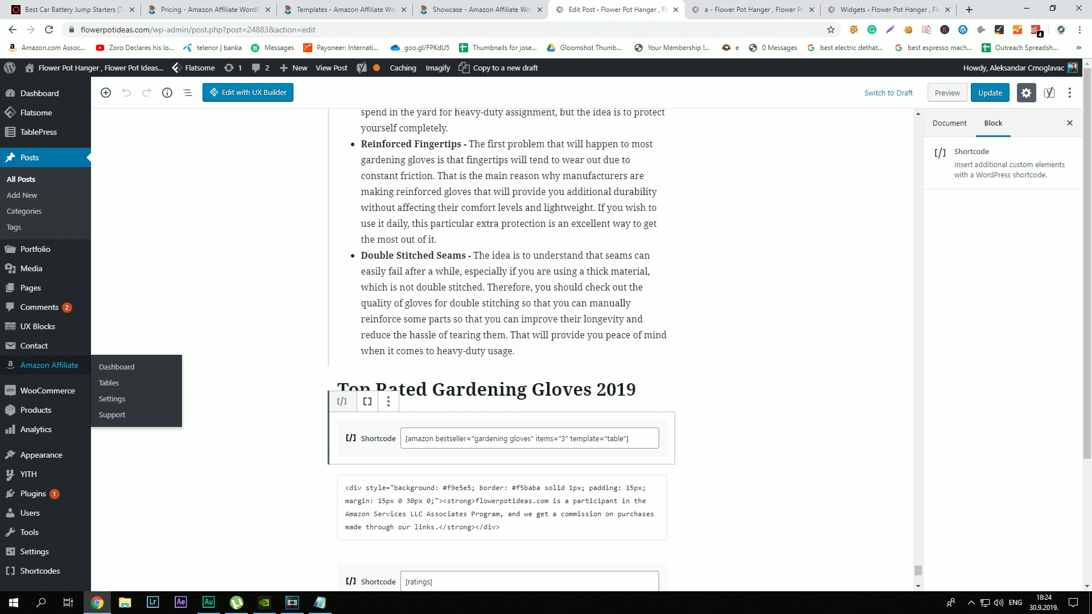
pyautogui.moveTo(518, 352); pyautogui.dragTo(409, 336)
pyautogui.scroll(12, 450, 263)
pyautogui.scroll(1, 438, 332)
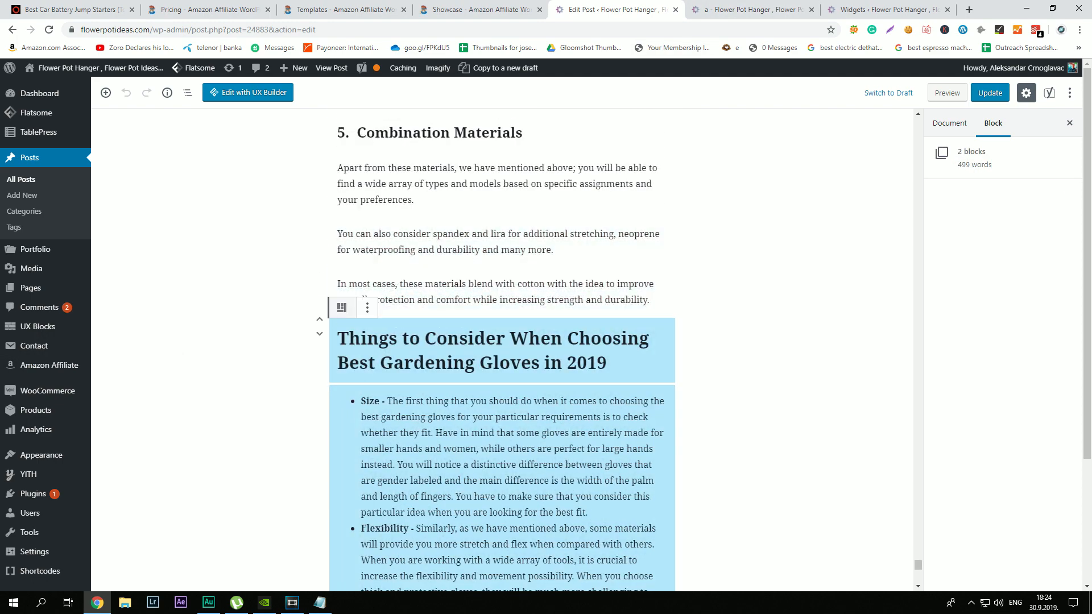
# Step: Open post "a" for editing in a new tab
pyautogui.click(750, 9)
pyautogui.rightClick(396, 63)
pyautogui.click(422, 71)
pyautogui.scroll(-7, 462, 333)
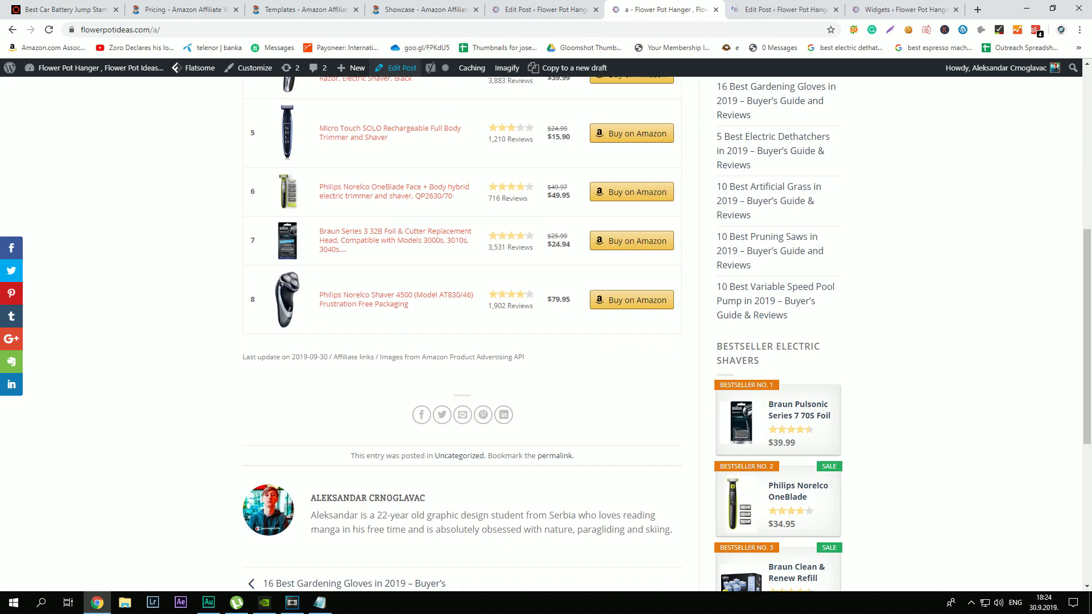
pyautogui.click(803, 9)
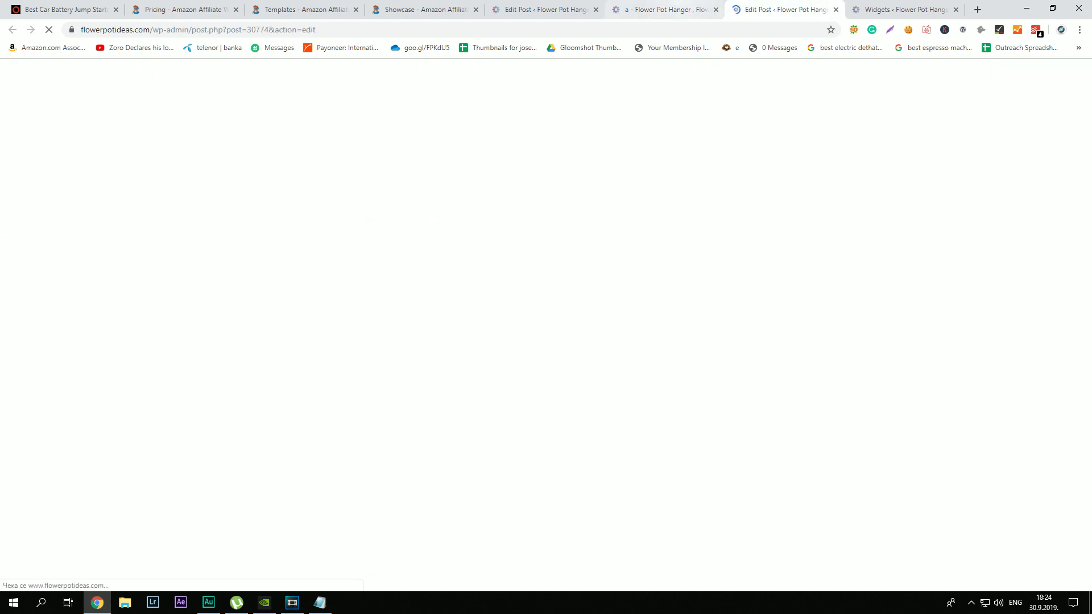
pyautogui.click(683, 9)
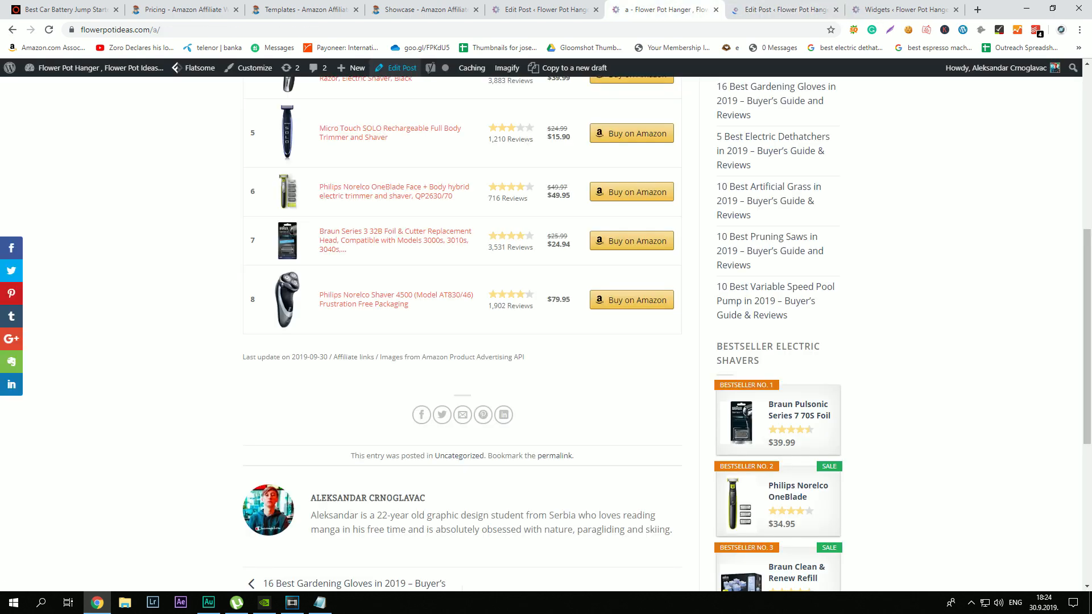
pyautogui.click(785, 9)
# Step: Paste the copied gardening gloves section below the bestseller shortcode and update the post
pyautogui.click(500, 246)
pyautogui.write('v')
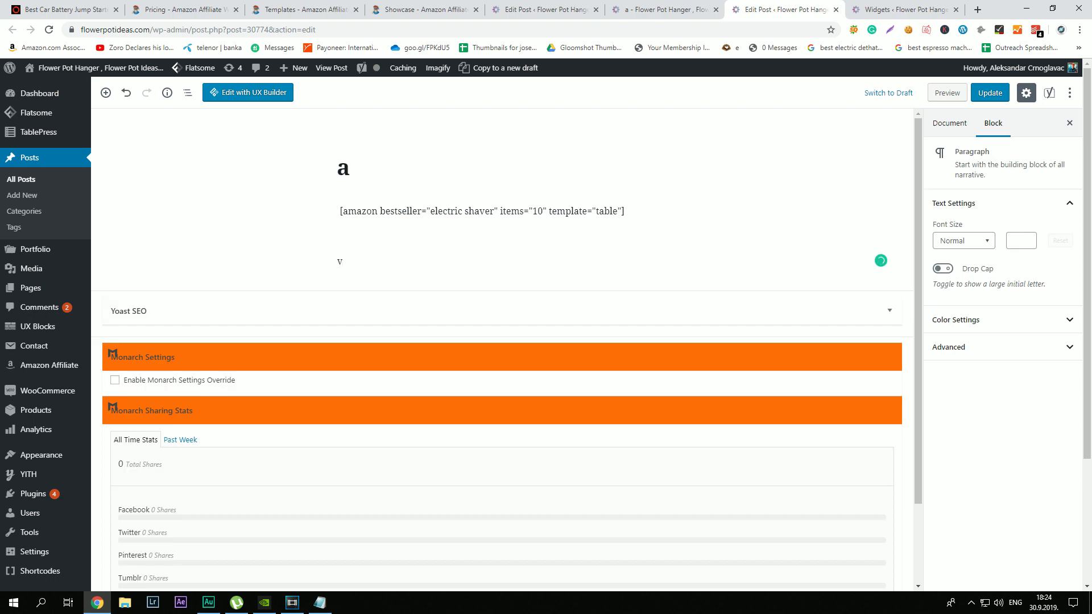
pyautogui.hotkey('ctrl', 'v')
pyautogui.click(990, 93)
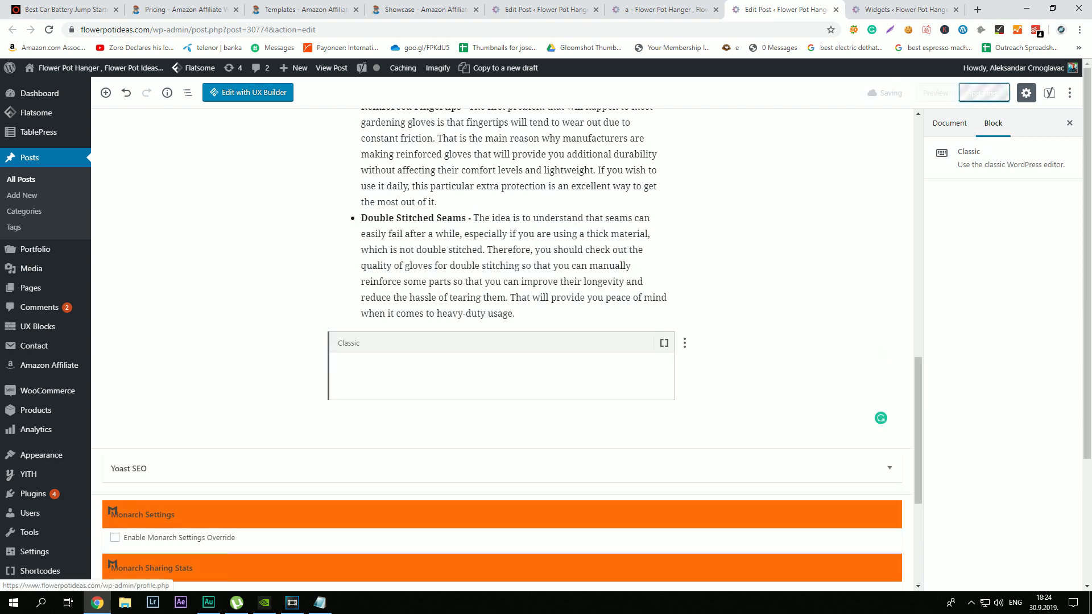
# Step: Reload post "a" and examine how the fixed bestseller widget behaves along the longer article
pyautogui.click(646, 9)
pyautogui.click(49, 29)
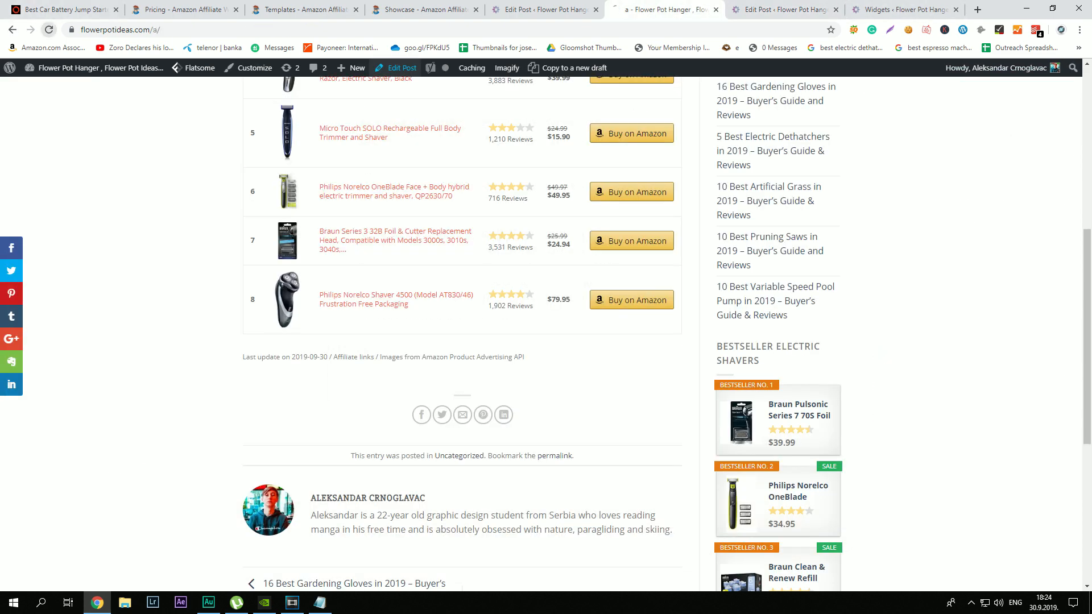
pyautogui.scroll(4, 49, 103)
pyautogui.scroll(-4, 48, 103)
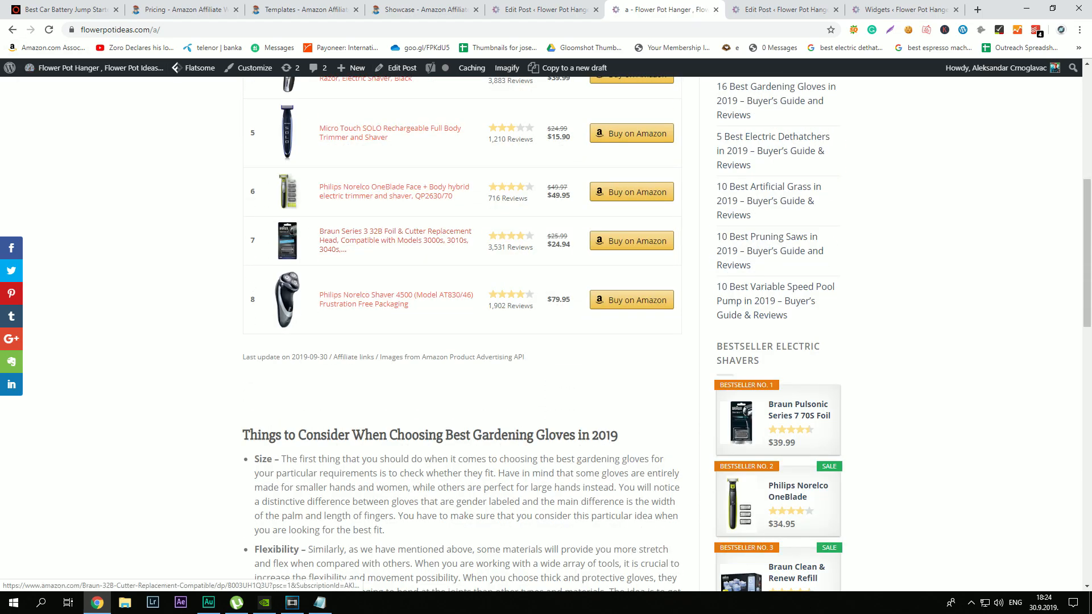
pyautogui.scroll(-3, 461, 336)
pyautogui.scroll(-5, 461, 335)
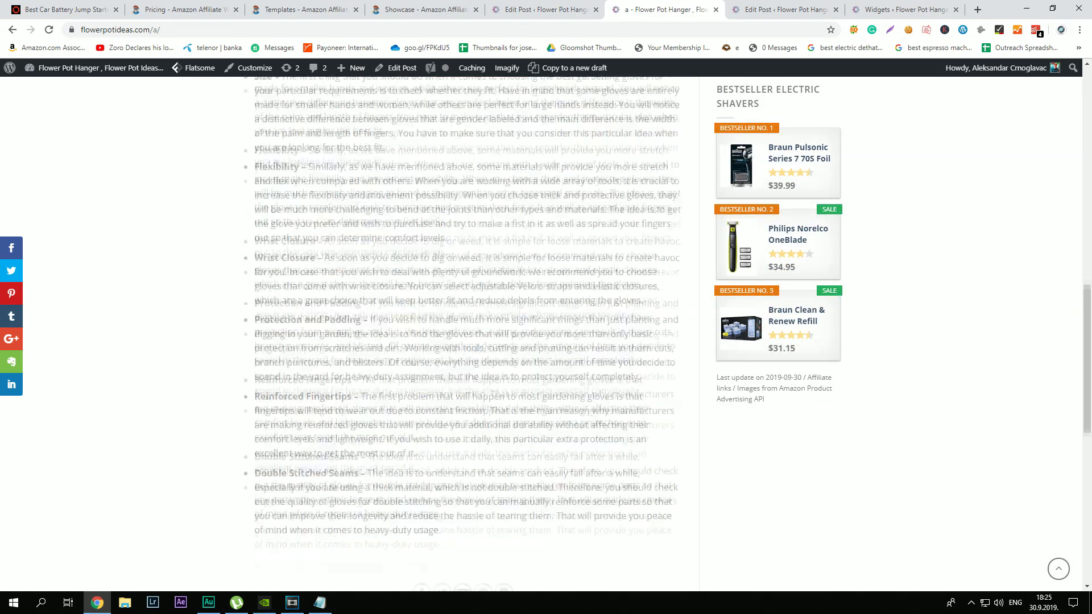
pyautogui.scroll(6, 461, 336)
pyautogui.scroll(4, 462, 335)
pyautogui.scroll(-20, 461, 336)
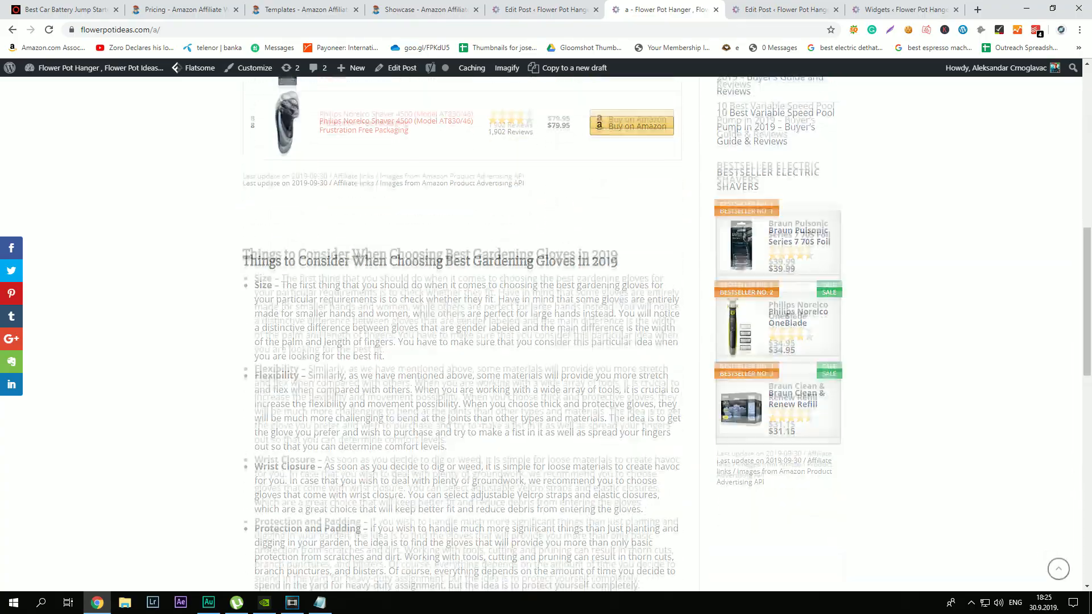
pyautogui.scroll(15, 462, 336)
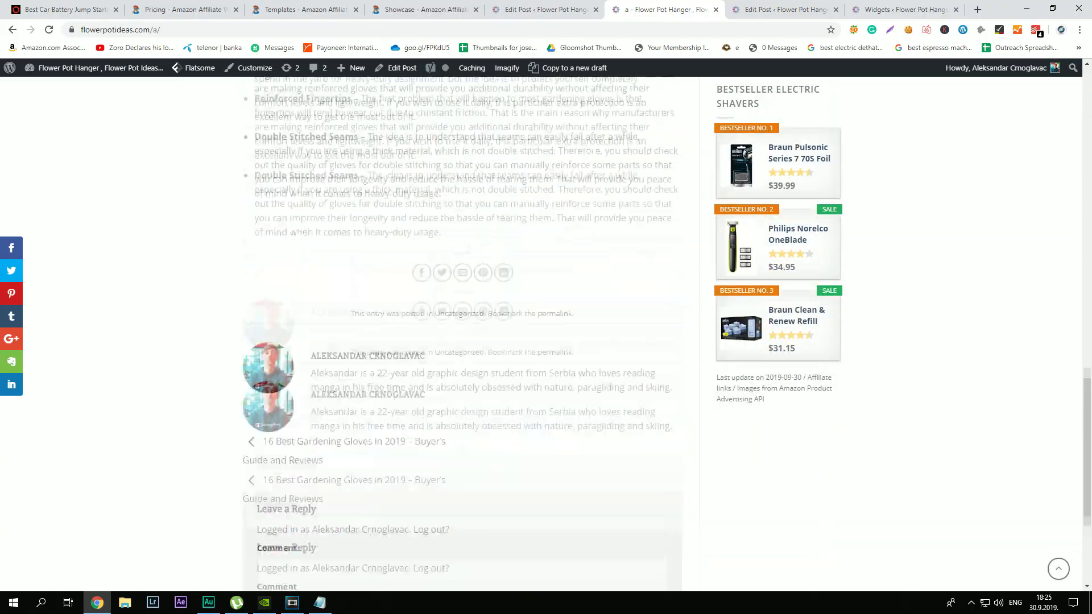
pyautogui.scroll(-13, 462, 336)
pyautogui.scroll(14, 462, 335)
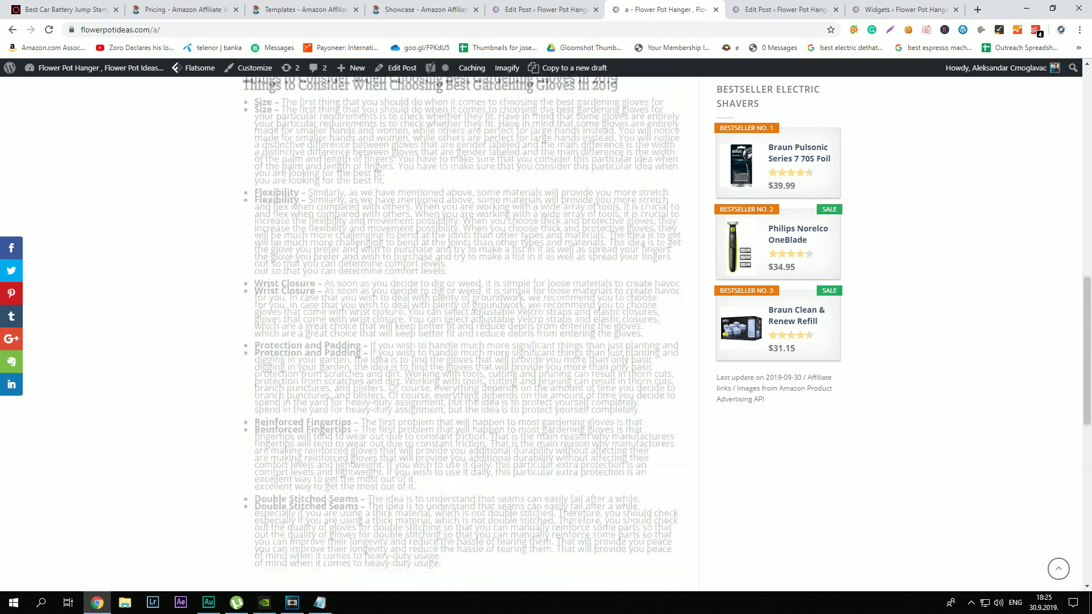
pyautogui.scroll(-2, 462, 335)
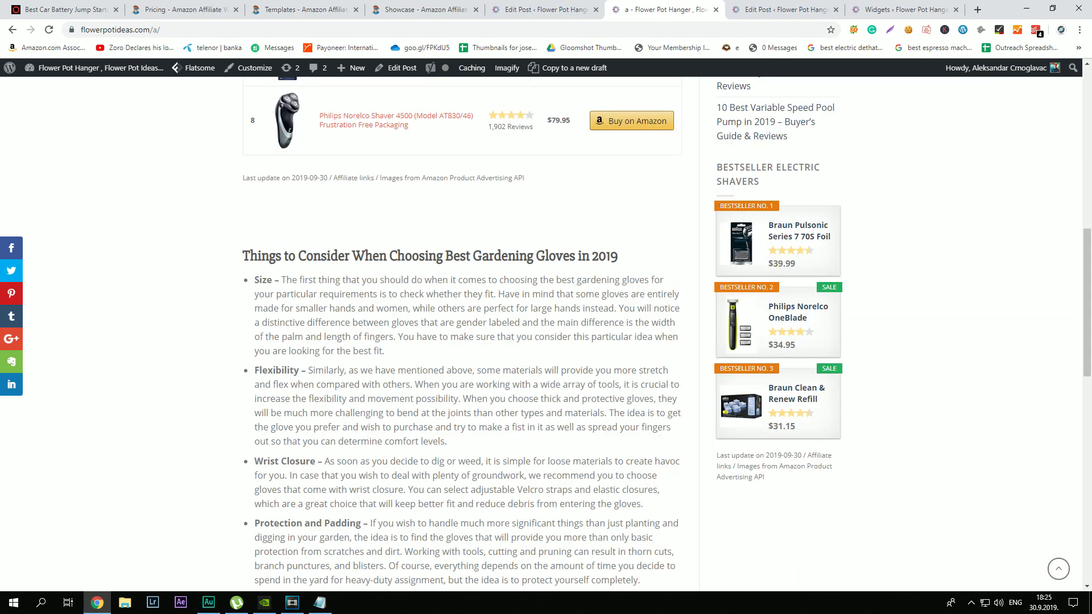
# Step: Check the sidebar of the 16 Best Gardening Gloves article in a separate tab for the bestseller widget, then close it and return to post "a"
pyautogui.scroll(6, 746, 263)
pyautogui.rightClick(746, 263)
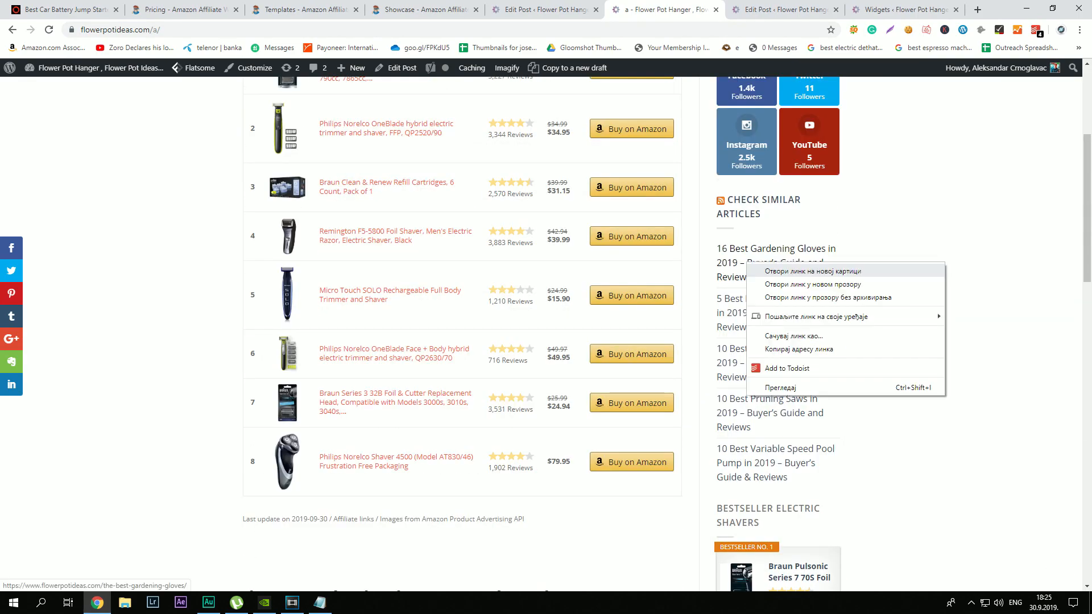
pyautogui.click(813, 272)
pyautogui.hotkey('ctrl', 'Tab')
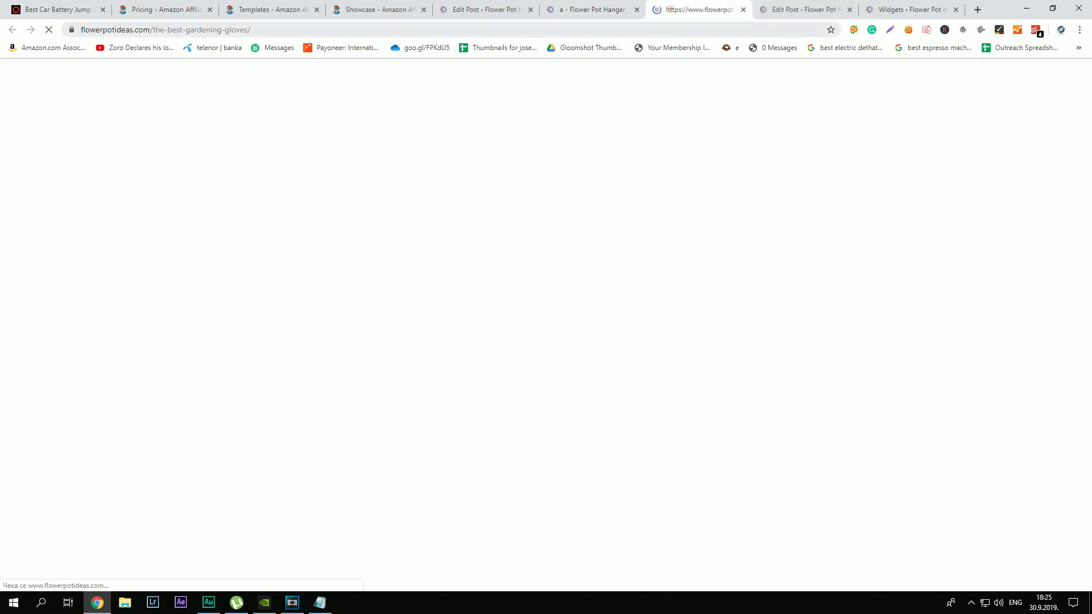
pyautogui.scroll(-14, 462, 335)
pyautogui.scroll(7, 462, 335)
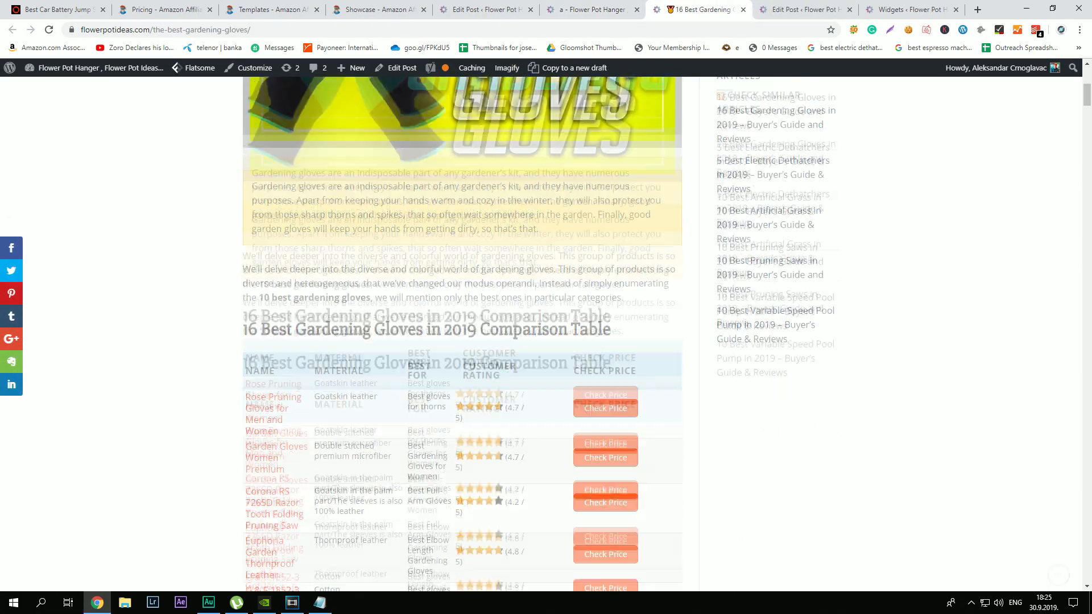
pyautogui.scroll(7, 462, 335)
pyautogui.scroll(-20, 462, 335)
pyautogui.scroll(20, 462, 335)
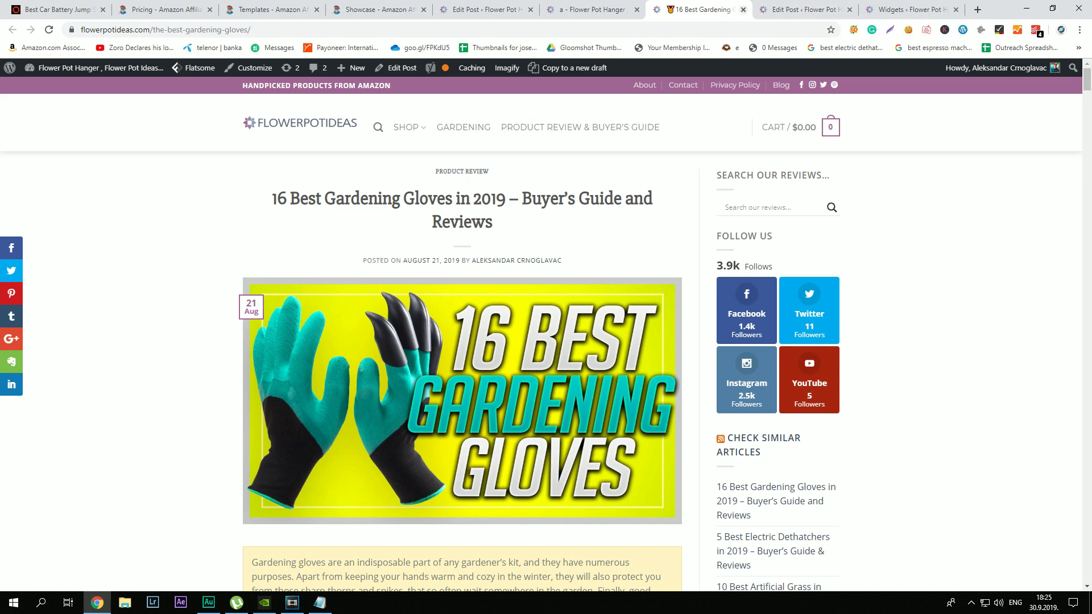
pyautogui.click(743, 10)
pyautogui.click(589, 9)
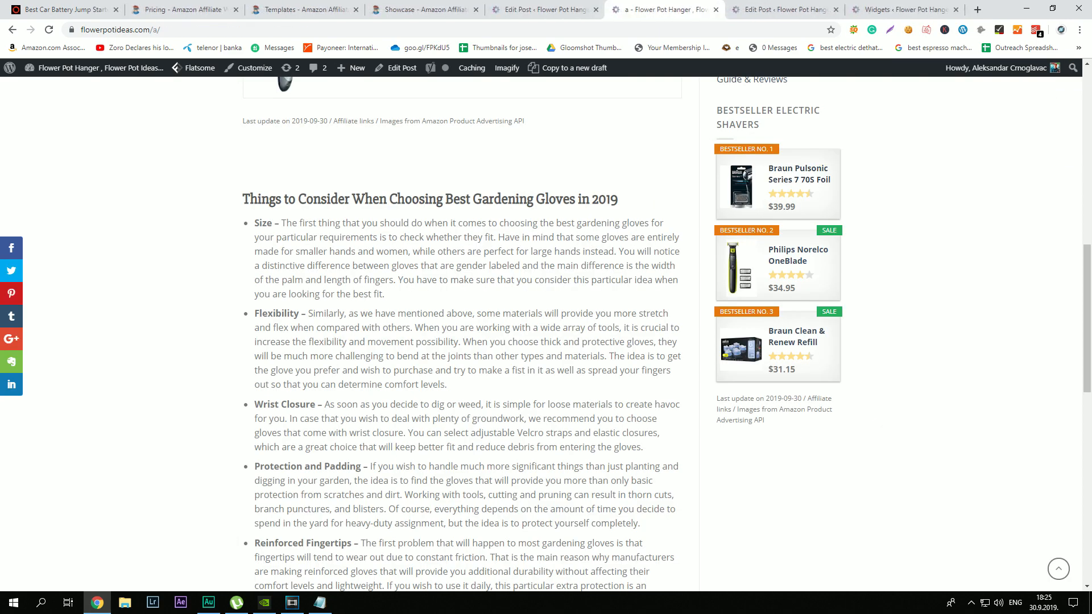
# Step: Set the Bestseller Electric Shavers widget to the Standard template with 5 items and save it
pyautogui.click(902, 10)
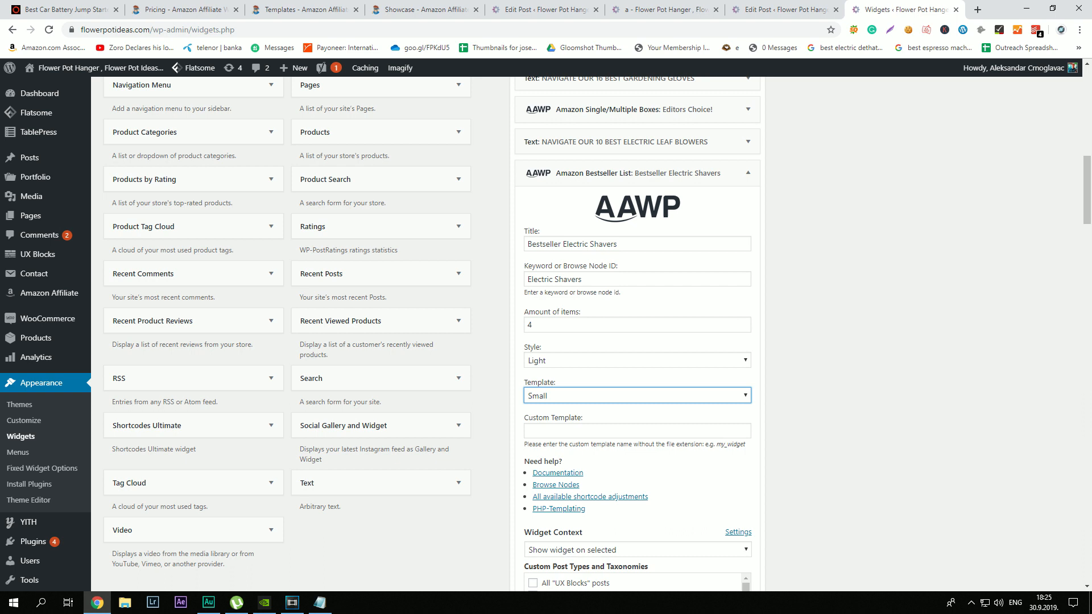
pyautogui.click(636, 396)
pyautogui.click(637, 422)
pyautogui.click(819, 398)
pyautogui.click(637, 325)
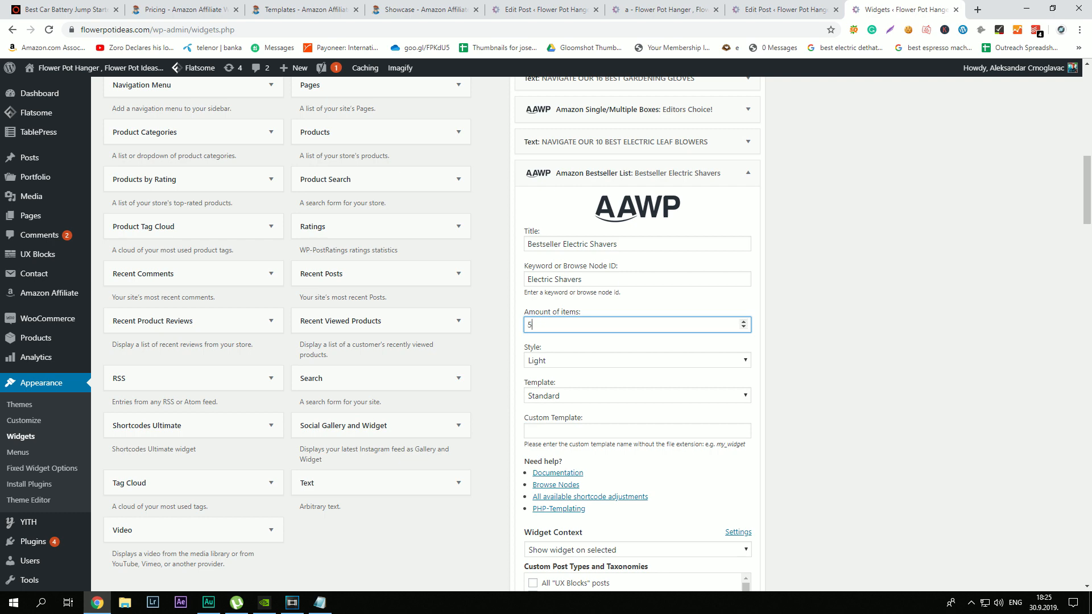
pyautogui.scroll(-8, 546, 341)
pyautogui.click(737, 517)
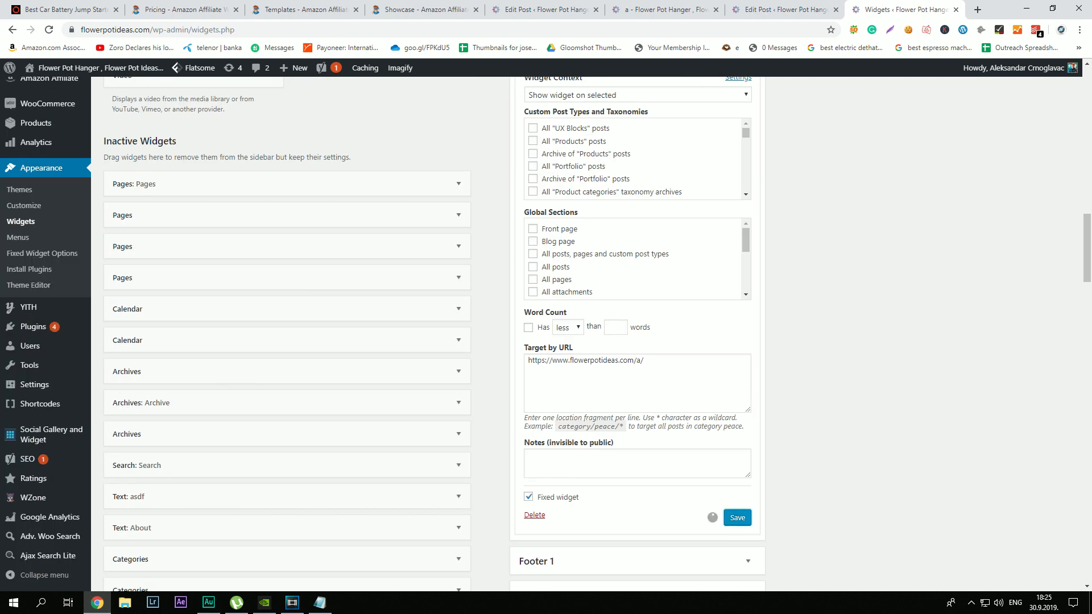
# Step: Reload post "a" and examine the bestseller widget's layout and scrolling behaviour beside the article
pyautogui.click(664, 9)
pyautogui.click(49, 30)
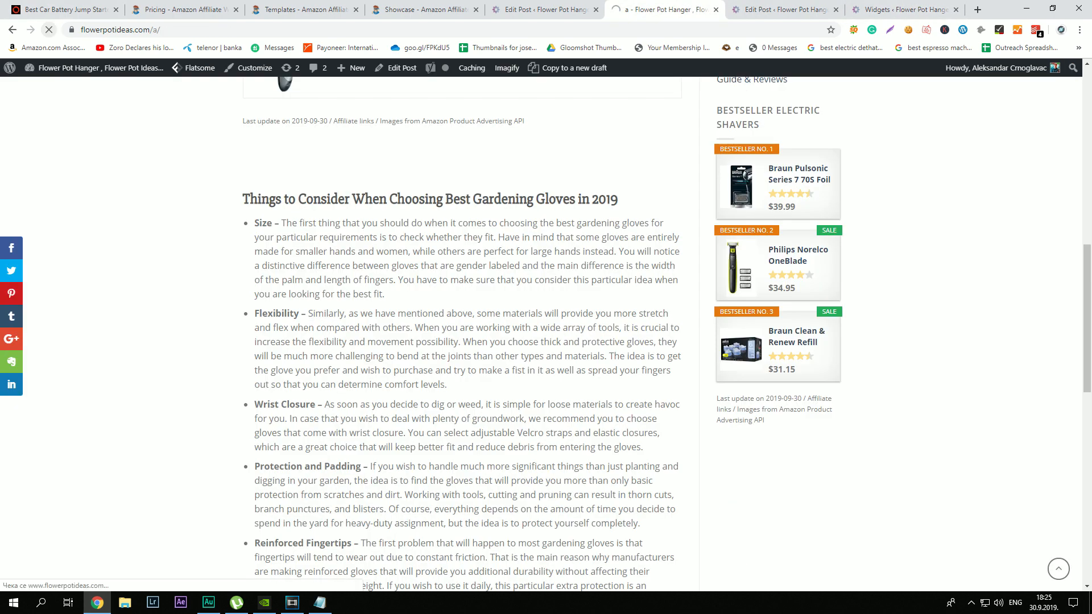
pyautogui.scroll(-8, 461, 335)
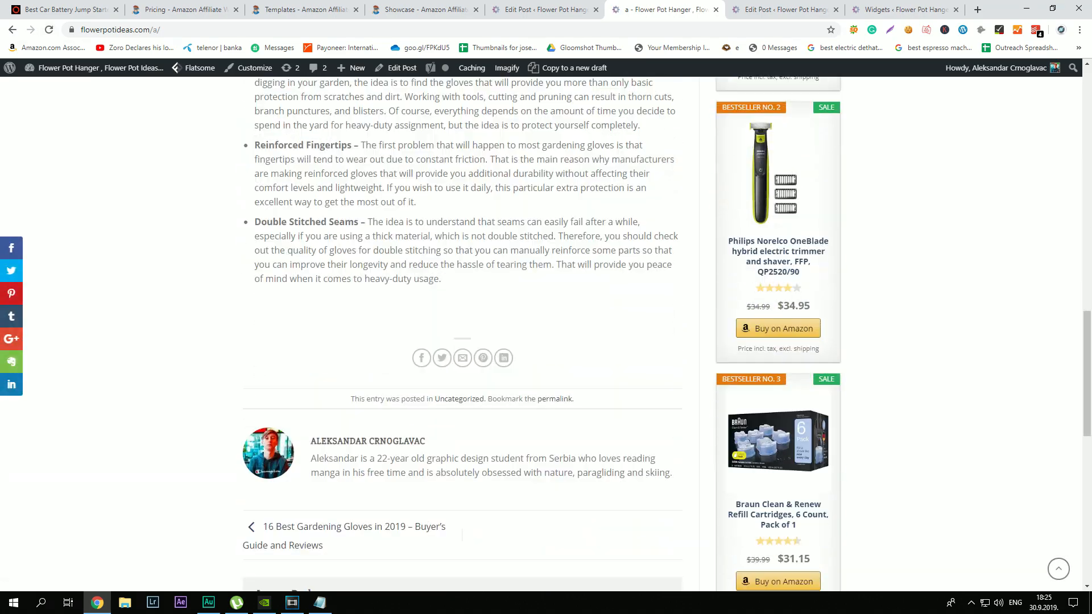
pyautogui.scroll(-5, 461, 335)
pyautogui.scroll(10, 461, 335)
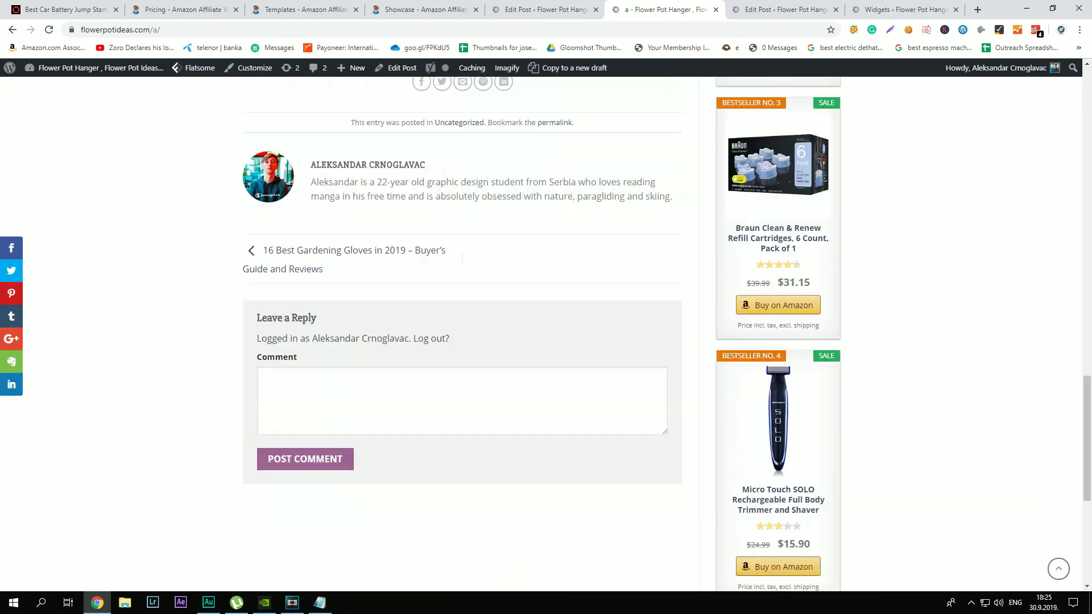
pyautogui.scroll(6, 461, 335)
pyautogui.scroll(-10, 461, 335)
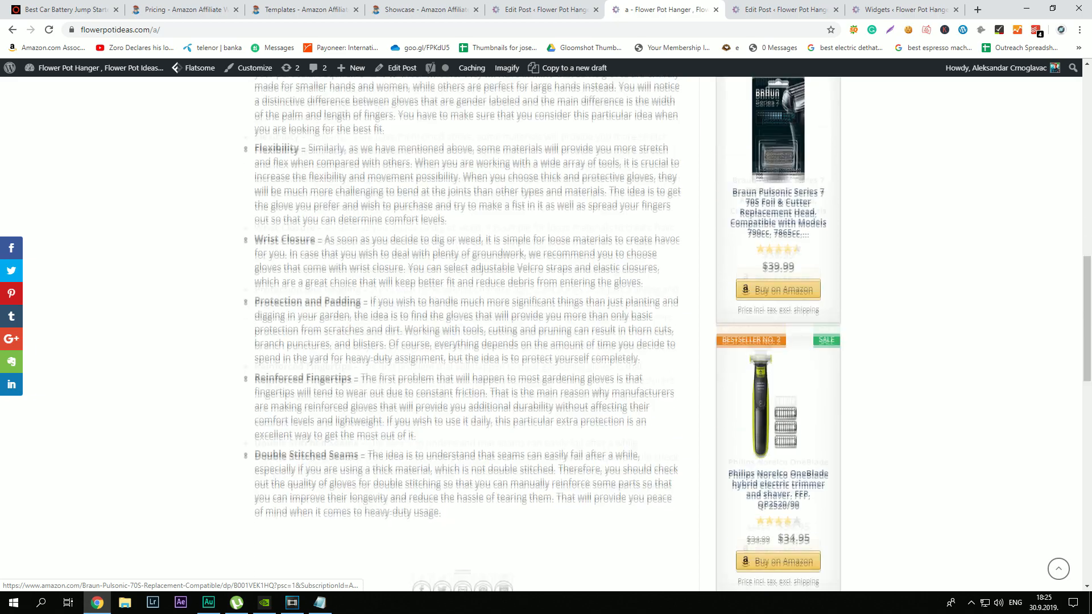
pyautogui.scroll(9, 461, 336)
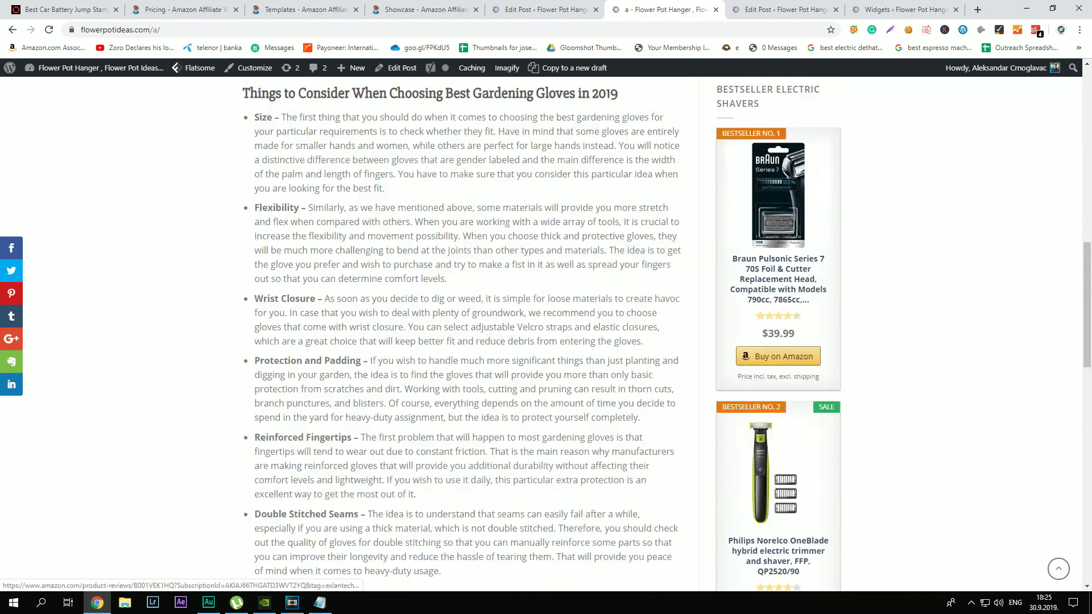
# Step: Back on the widget settings page, set the Bestseller Electric Shavers widget to 4 items, Dark style and the Small template
pyautogui.hotkey('ctrl', 'Tab')
pyautogui.hotkey('ctrl', 'Tab')
pyautogui.scroll(7, 540, 335)
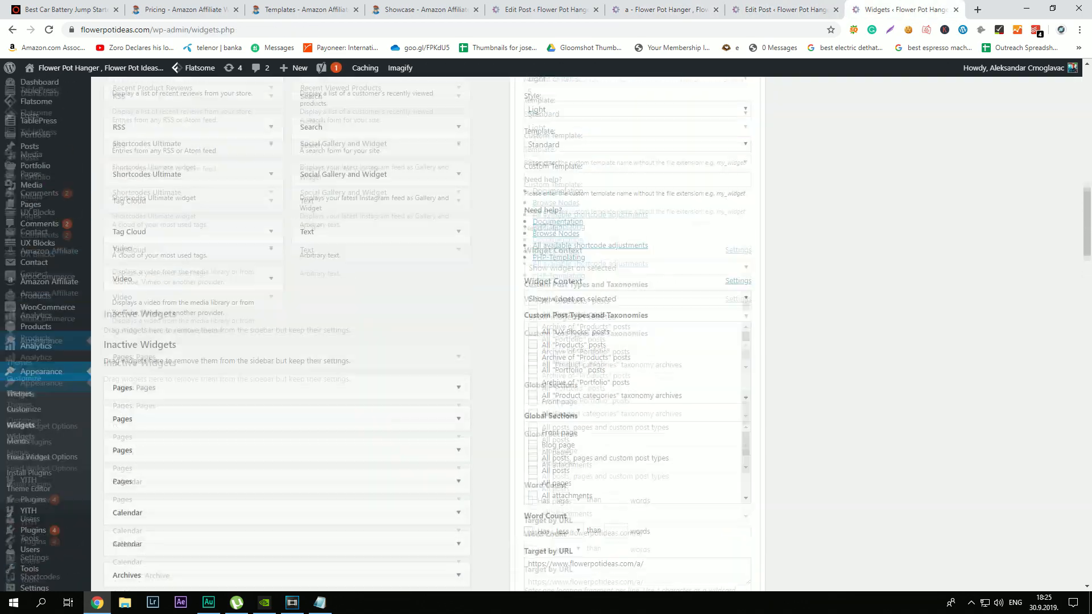
pyautogui.click(743, 265)
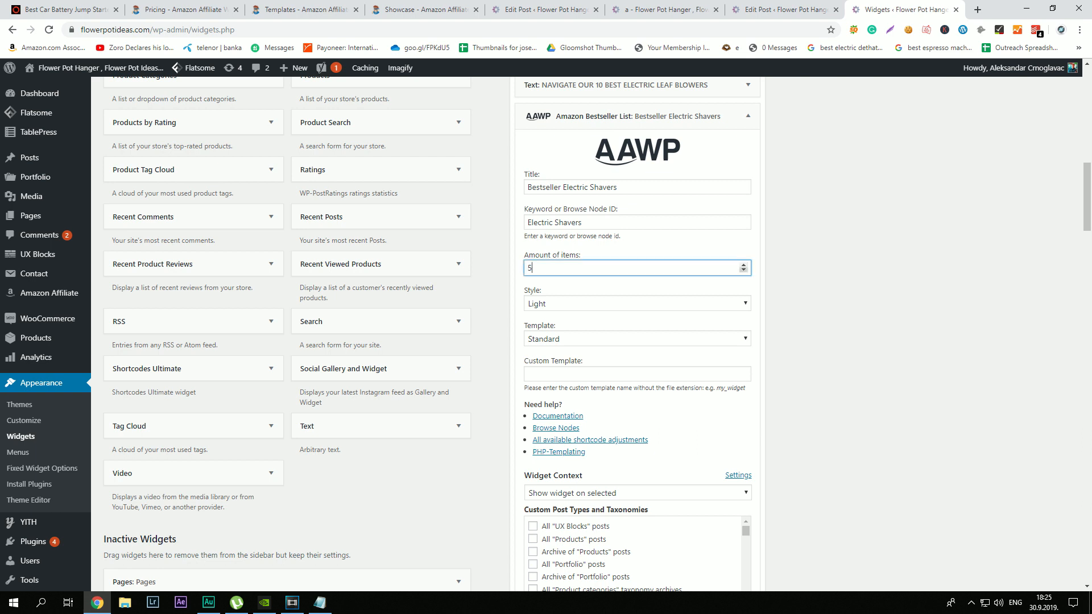
pyautogui.click(721, 304)
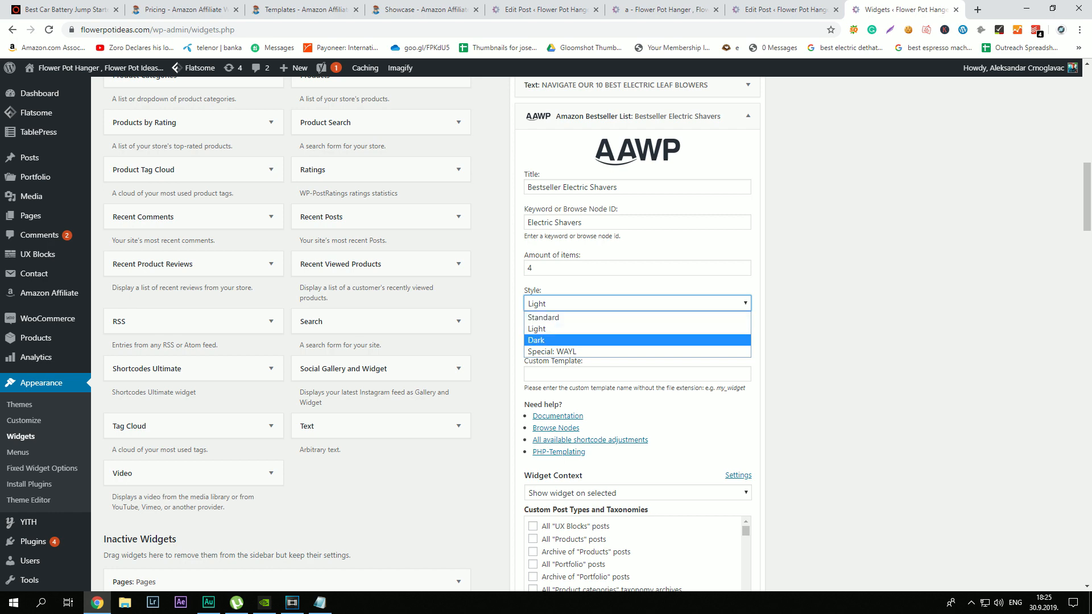
pyautogui.click(569, 340)
pyautogui.click(569, 339)
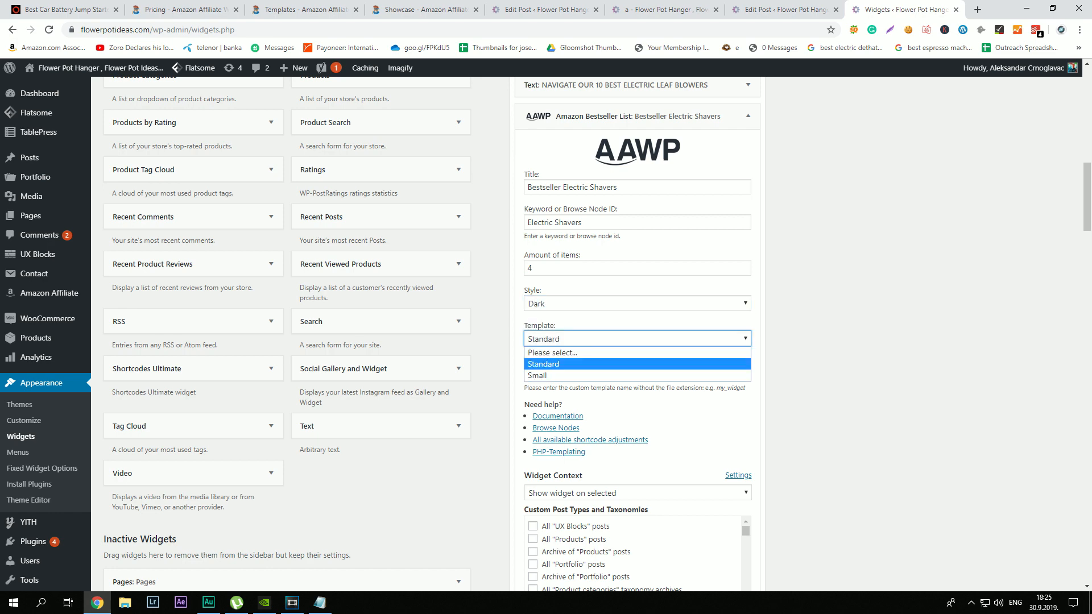
pyautogui.click(568, 376)
pyautogui.scroll(-7, 569, 376)
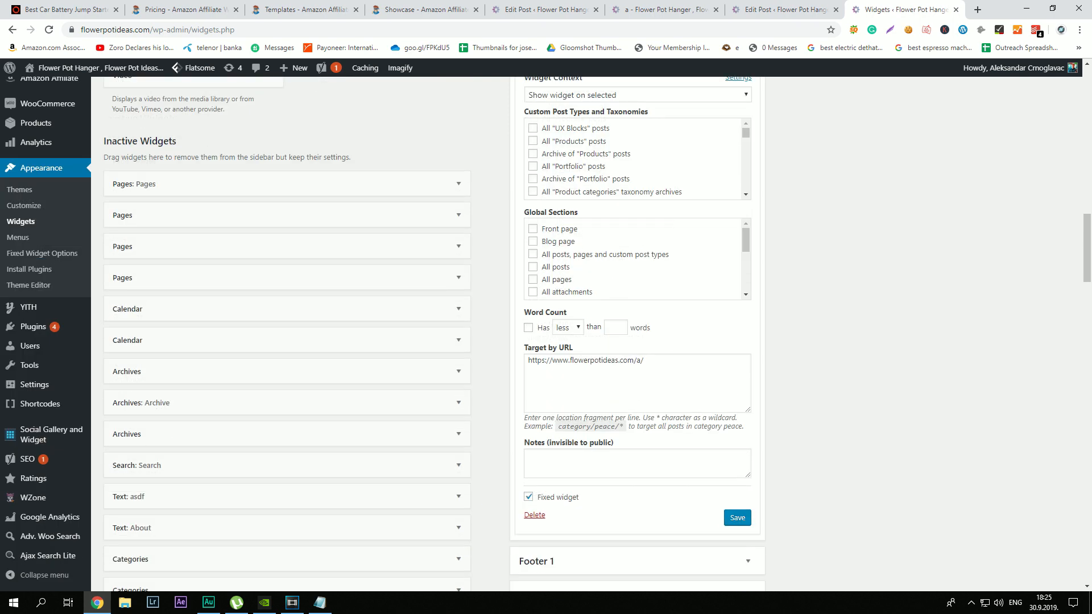
# Step: Save the Bestseller Electric Shavers widget and reload the private post to check its sidebar
pyautogui.click(738, 518)
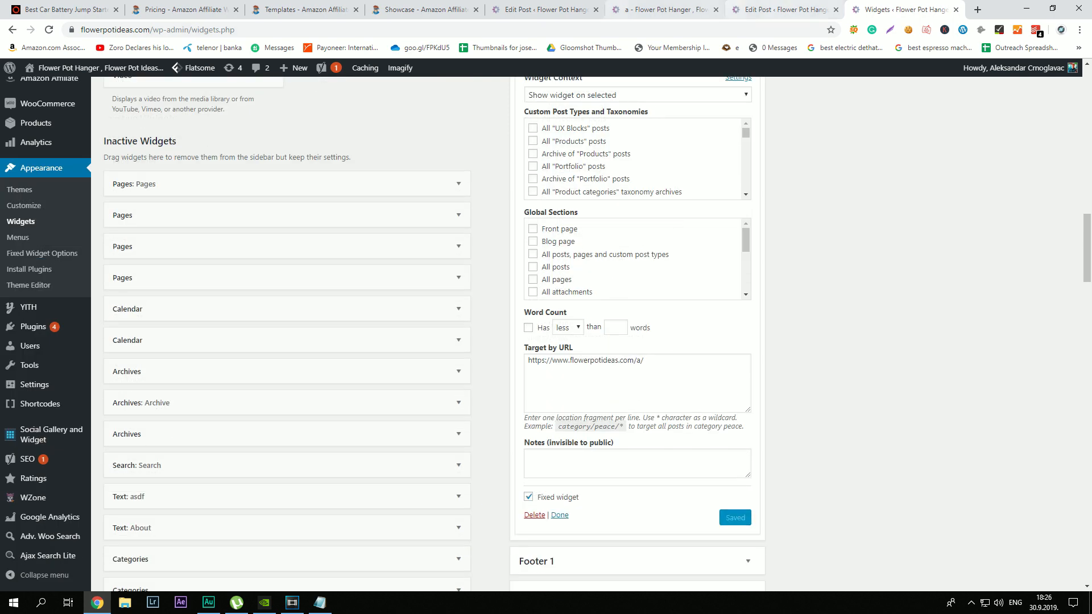
pyautogui.click(671, 10)
pyautogui.click(49, 30)
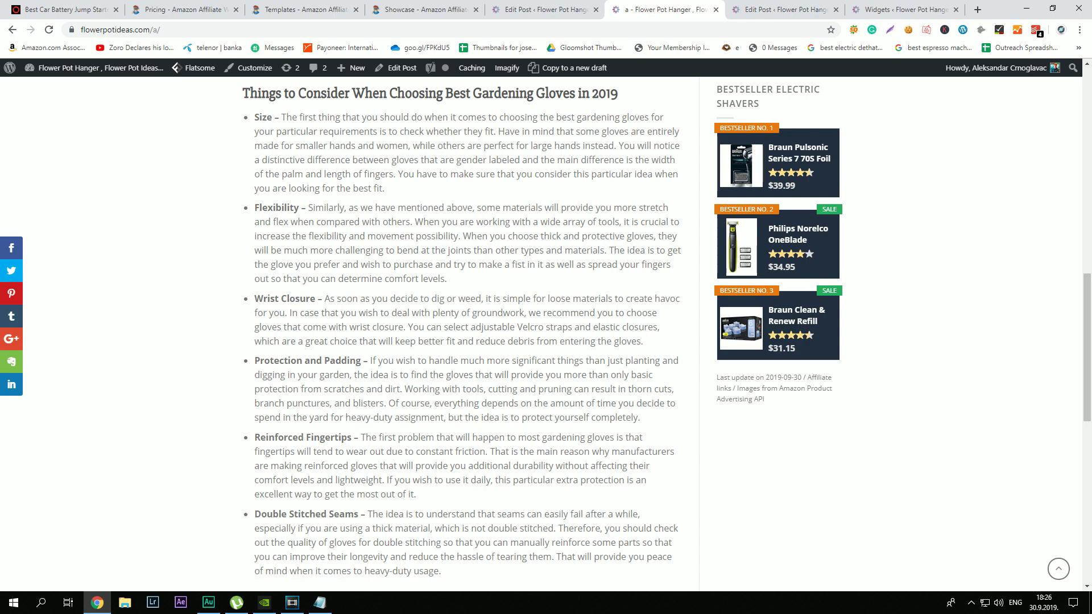
pyautogui.click(785, 10)
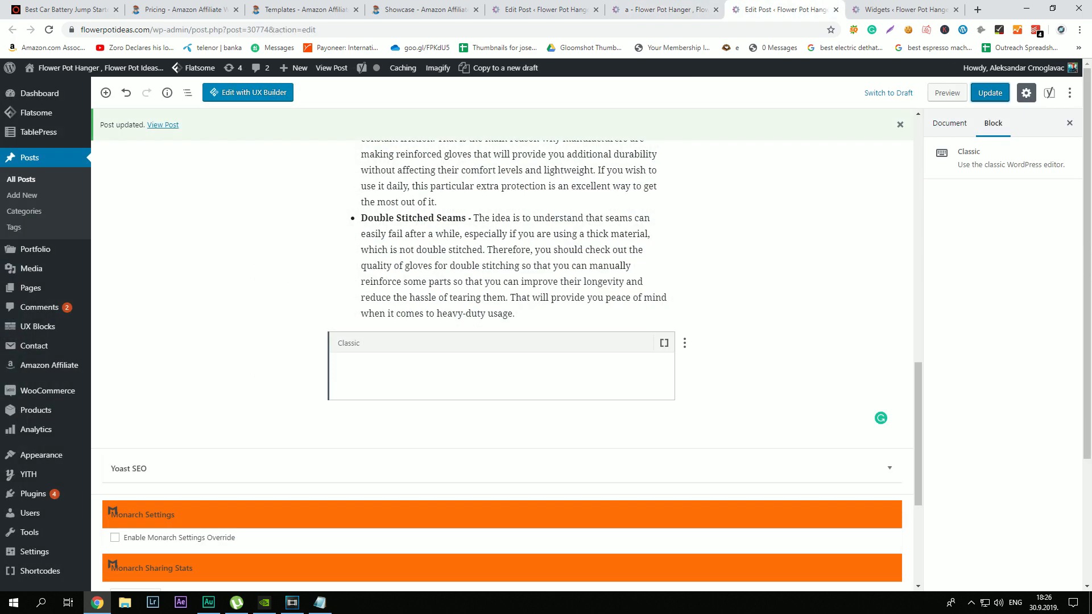
# Step: Set the Bestseller Electric Shavers widget's amount of items to 5, save it and reload the post
pyautogui.click(904, 10)
pyautogui.scroll(4, 546, 334)
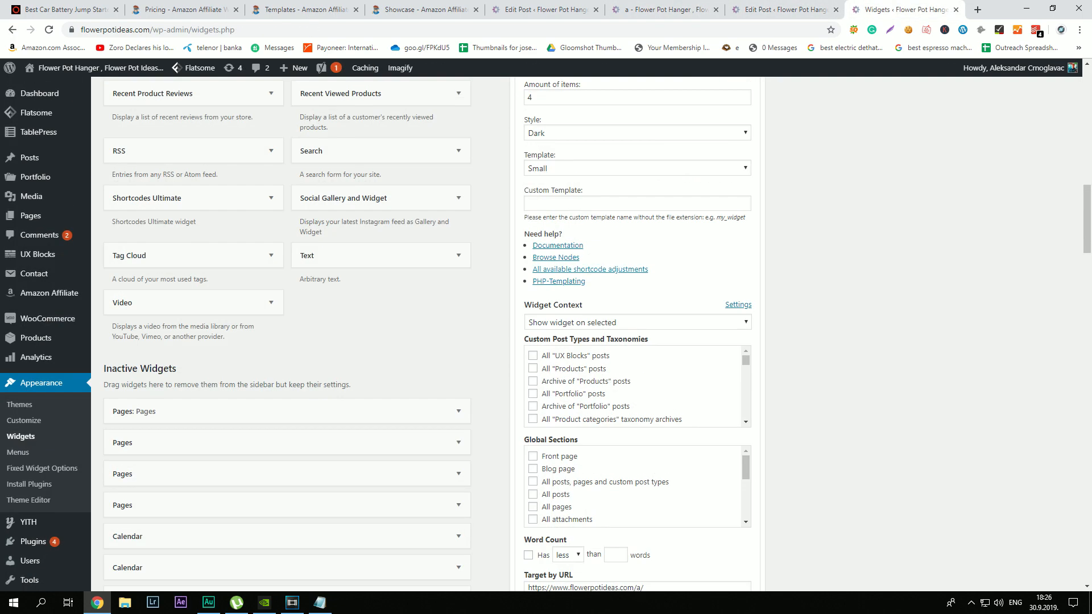
pyautogui.scroll(3, 546, 334)
pyautogui.scroll(-6, 546, 334)
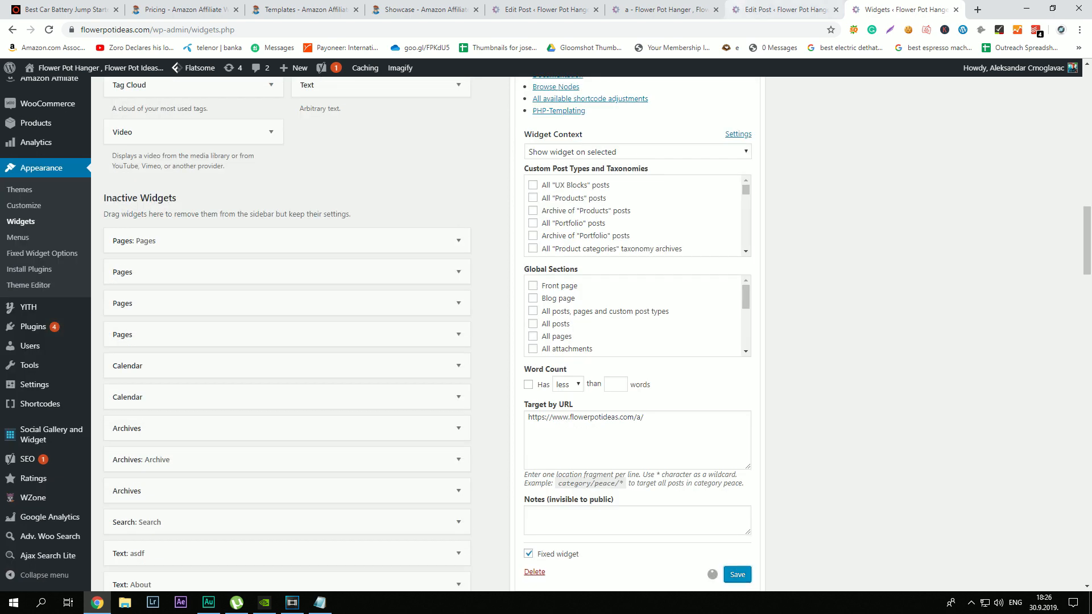
pyautogui.click(665, 9)
pyautogui.click(49, 29)
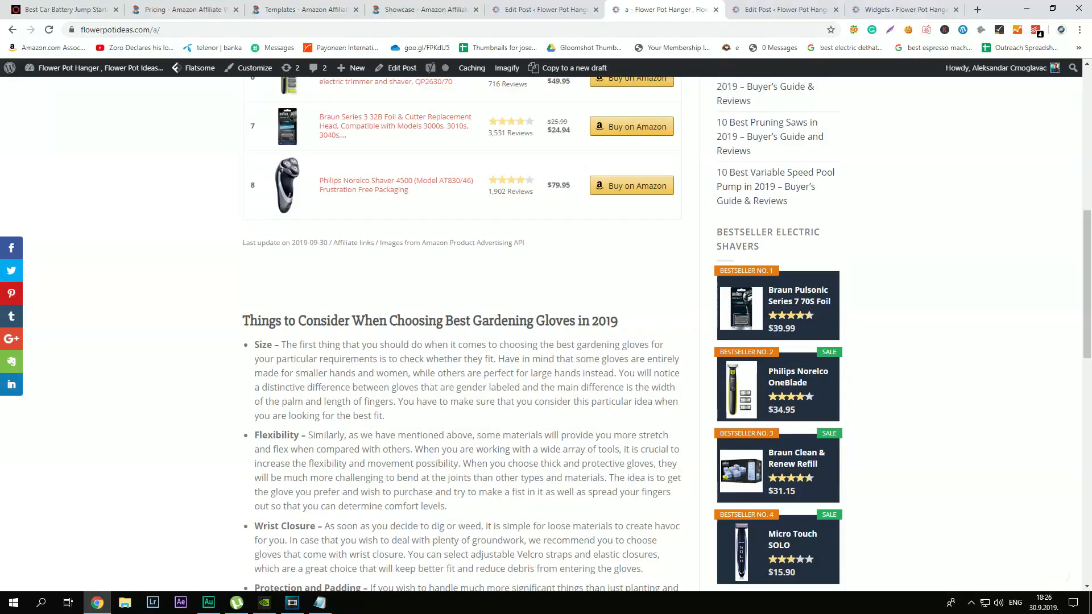
# Step: Compare the bestseller widget's settings with the product list in the post's sidebar
pyautogui.click(902, 10)
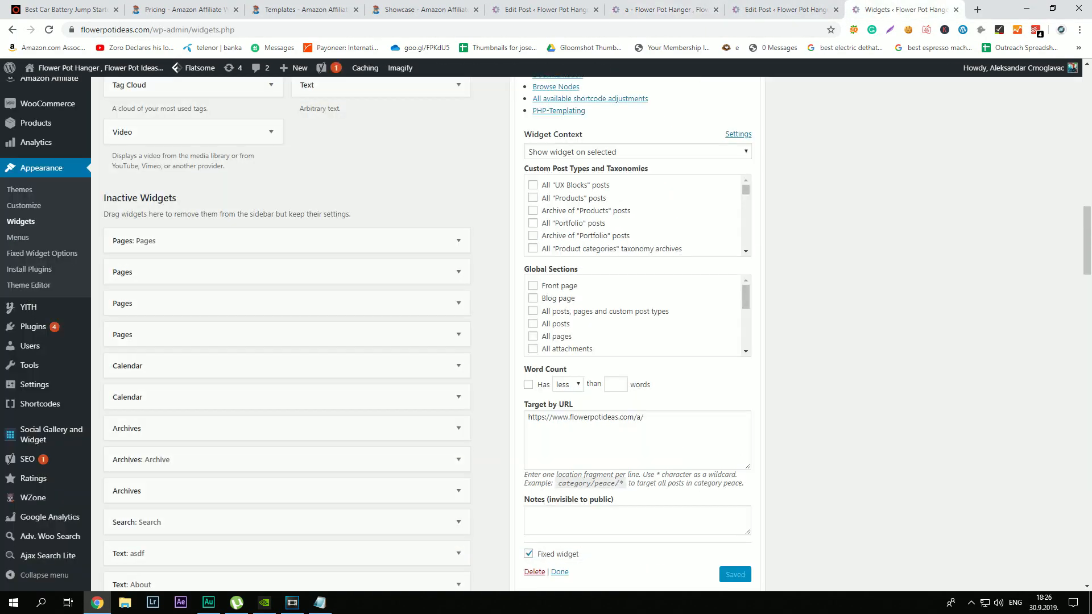
pyautogui.scroll(4, 637, 334)
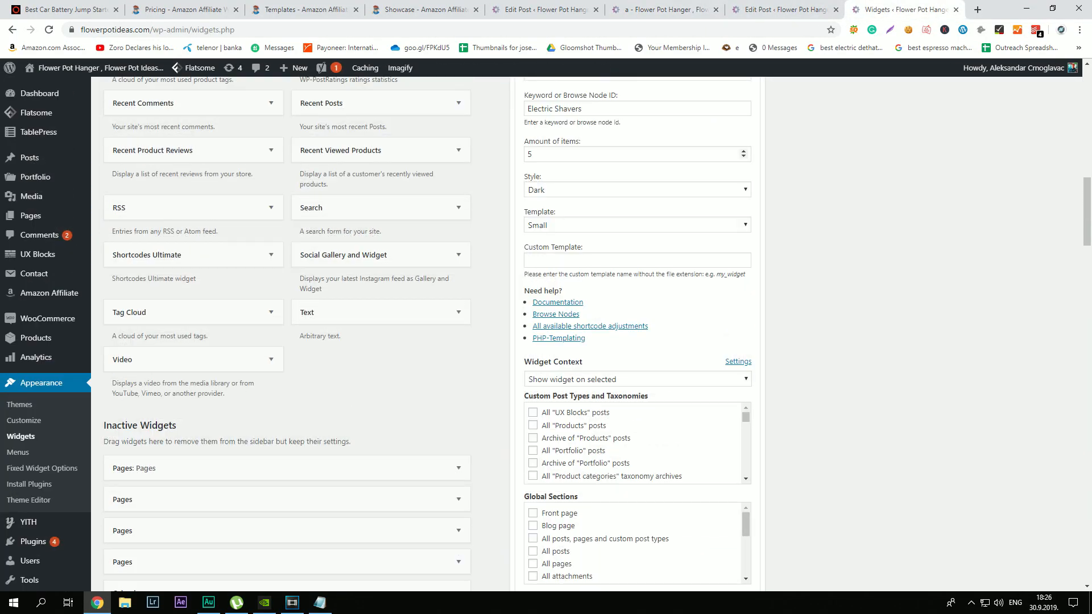
pyautogui.click(666, 9)
pyautogui.scroll(-3, 463, 335)
pyautogui.scroll(4, 463, 335)
pyautogui.scroll(7, 463, 334)
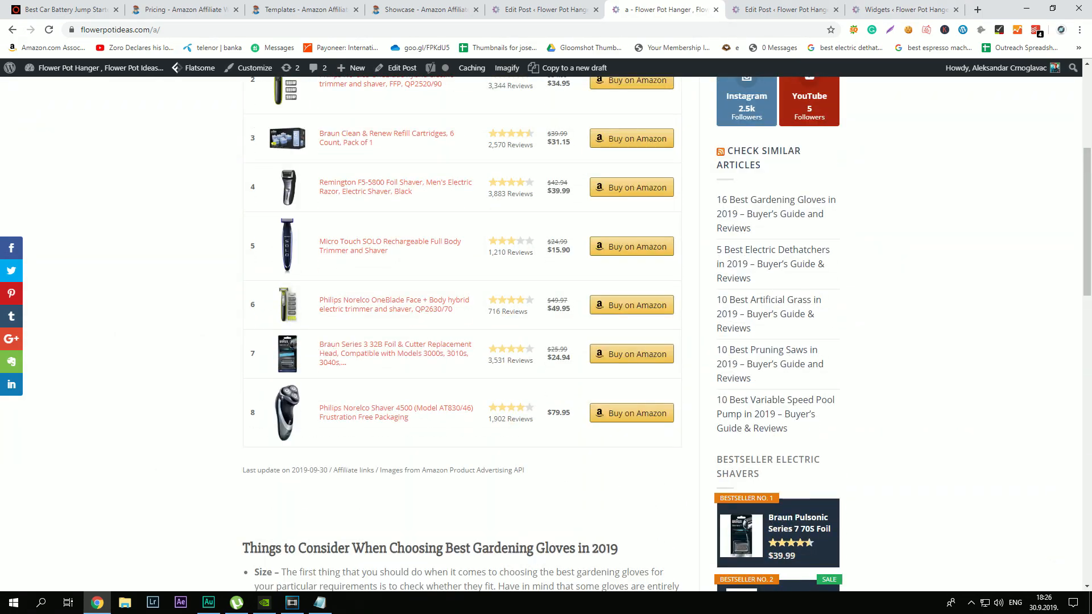
pyautogui.scroll(-6, 463, 334)
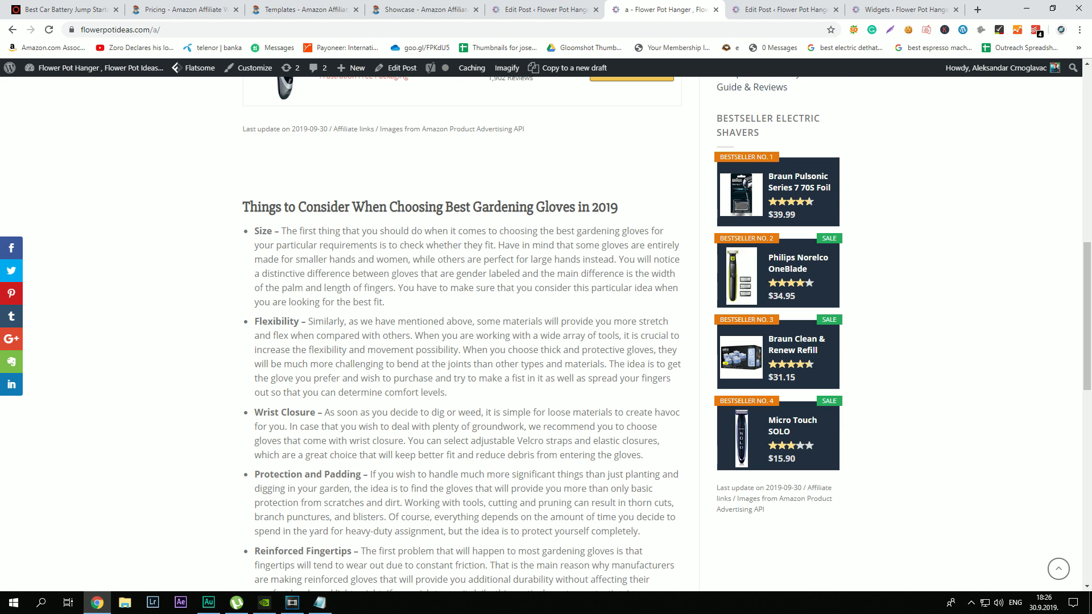
pyautogui.scroll(1, 463, 334)
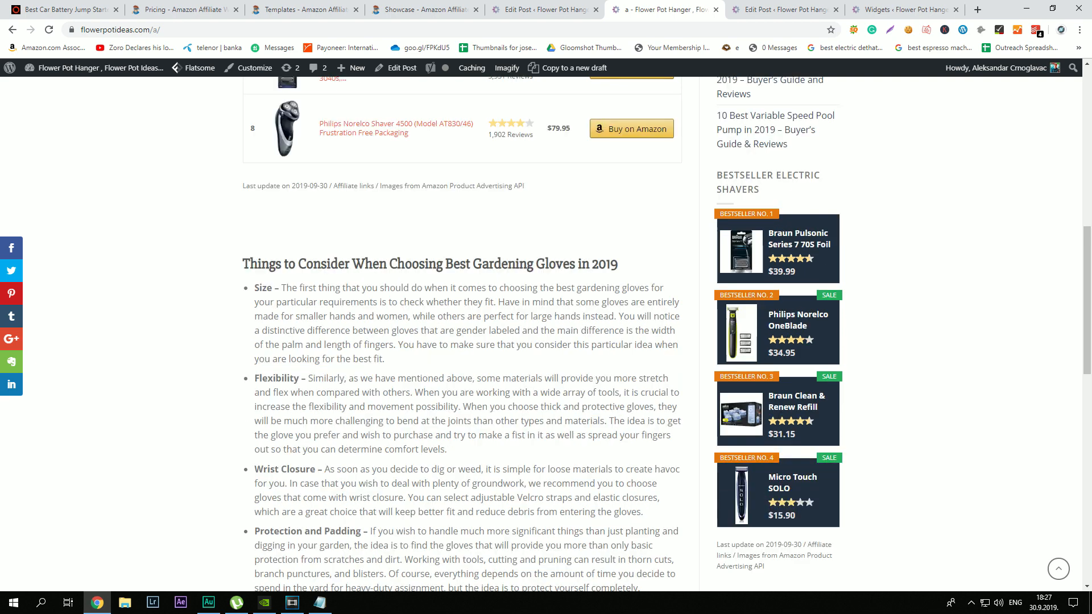
# Step: Collapse the bestseller widget and add an Amazon Single/Multiple Boxes widget directly above it in the Sidebar area
pyautogui.click(906, 10)
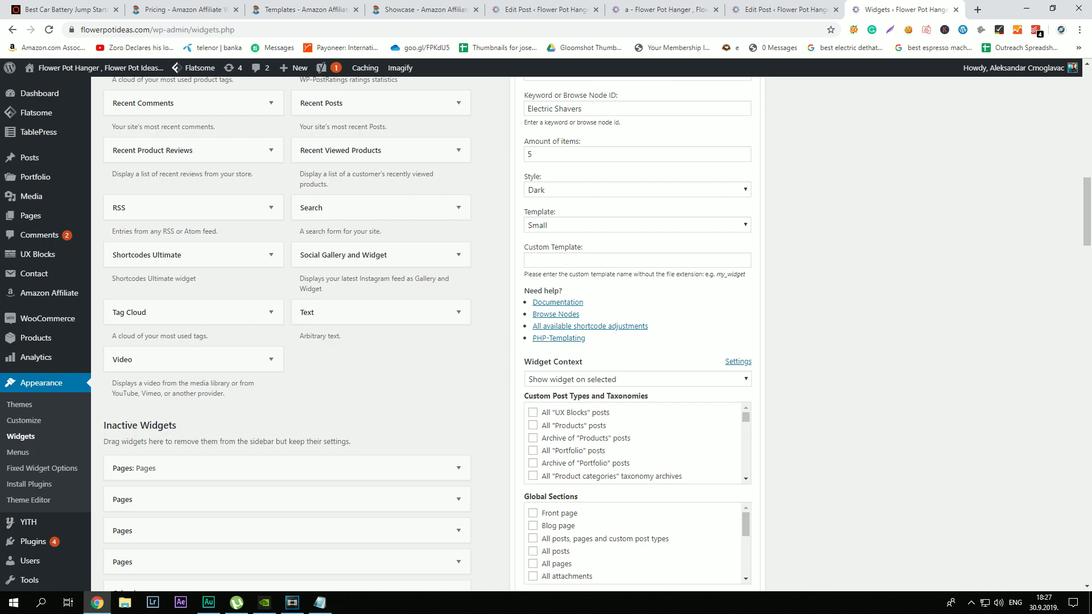
pyautogui.scroll(5, 637, 308)
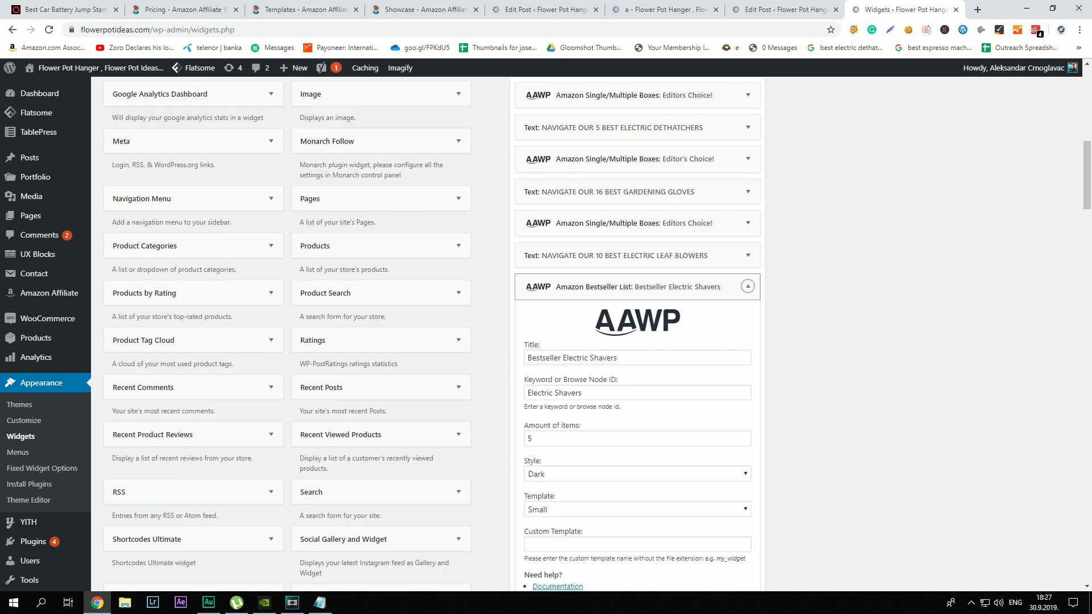
pyautogui.click(748, 286)
pyautogui.scroll(10, 637, 307)
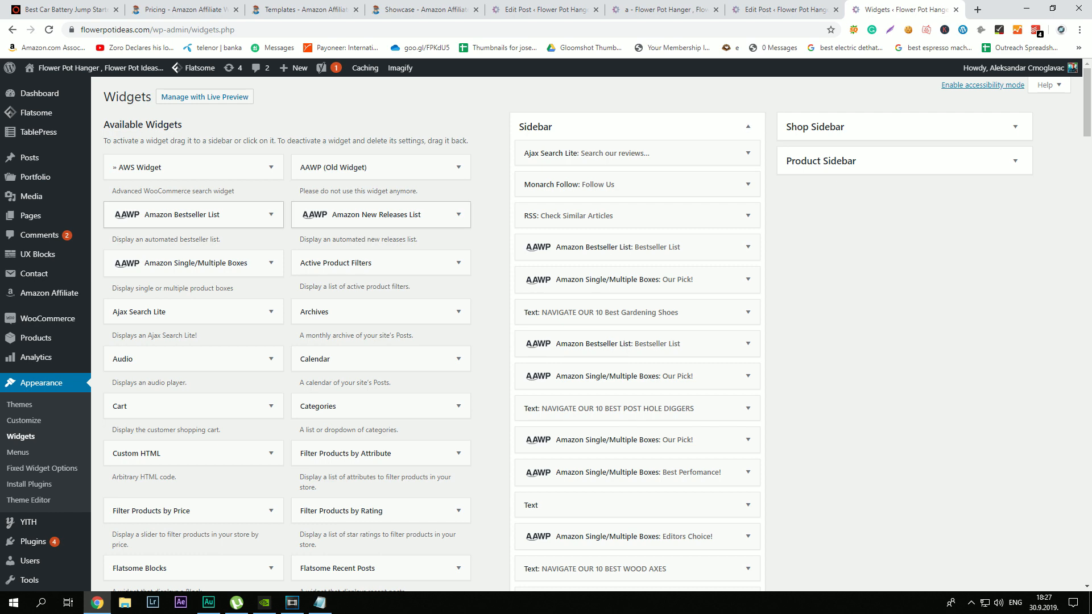
pyautogui.moveTo(148, 263); pyautogui.dragTo(563, 232)
pyautogui.scroll(3, 509, 220)
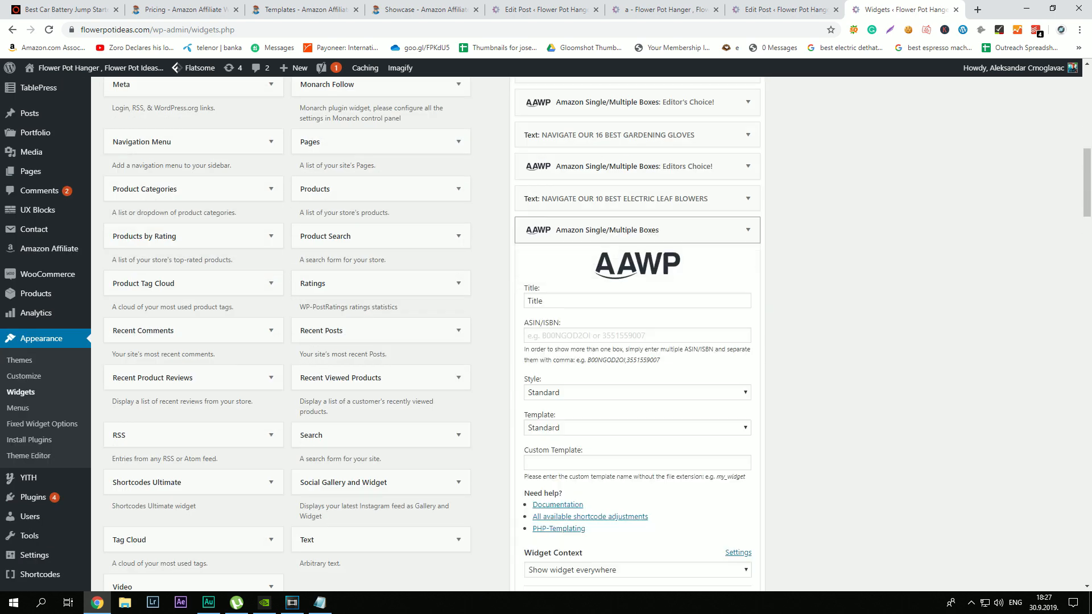
# Step: Set the new Amazon Single/Multiple Boxes widget's title to "our Best product"
pyautogui.click(592, 301)
pyautogui.write('Title')
pyautogui.hotkey('ctrl', 'a')
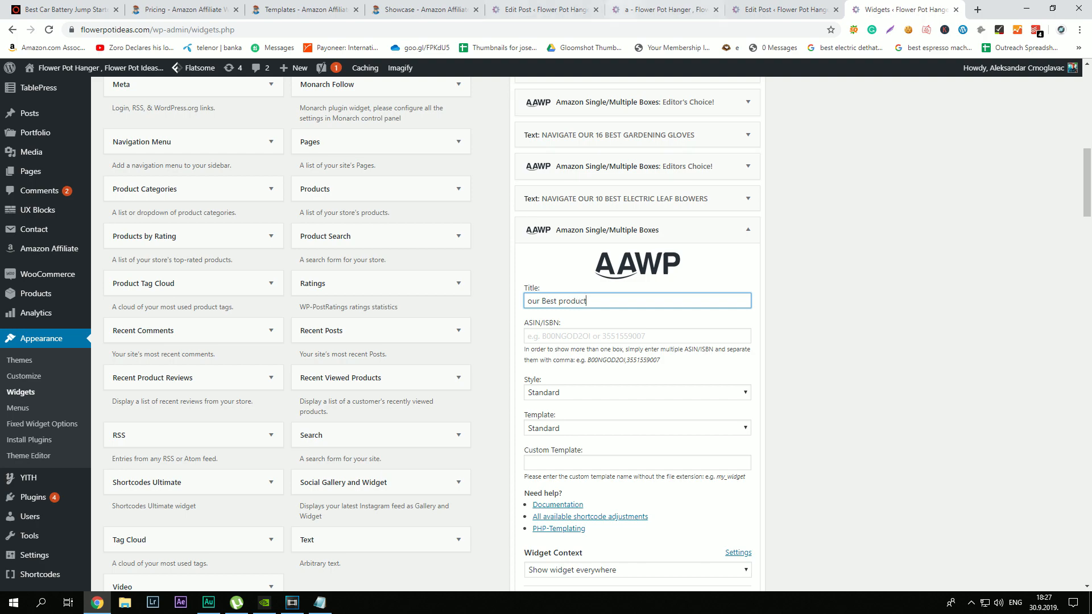
# Step: Open the first product of the post's comparison table on Amazon and copy its ASIN from the page address
pyautogui.click(664, 10)
pyautogui.scroll(13, 398, 308)
pyautogui.click(393, 307)
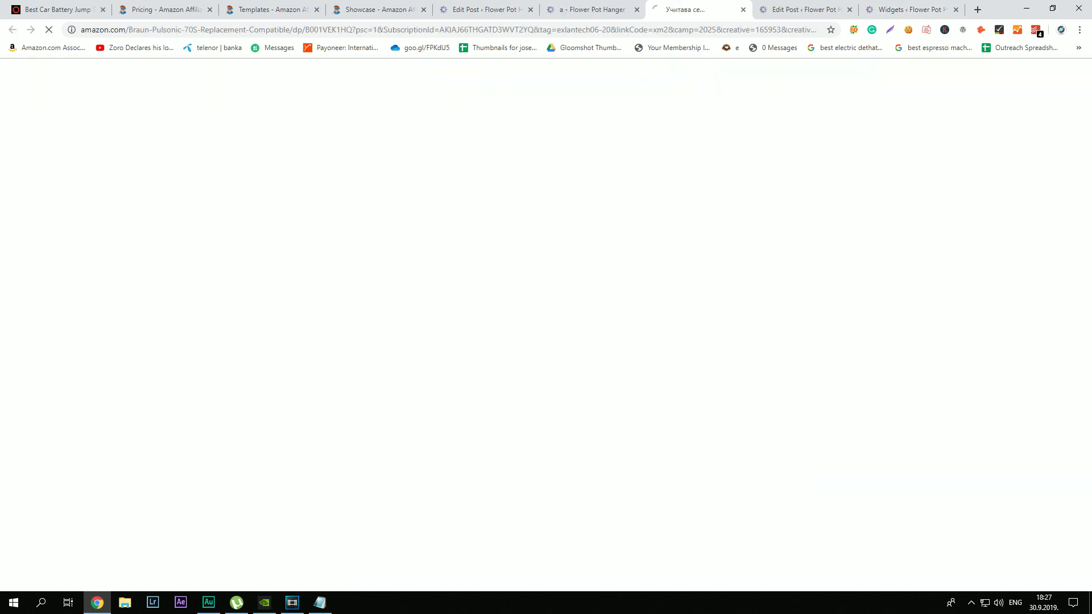
pyautogui.doubleClick(453, 29)
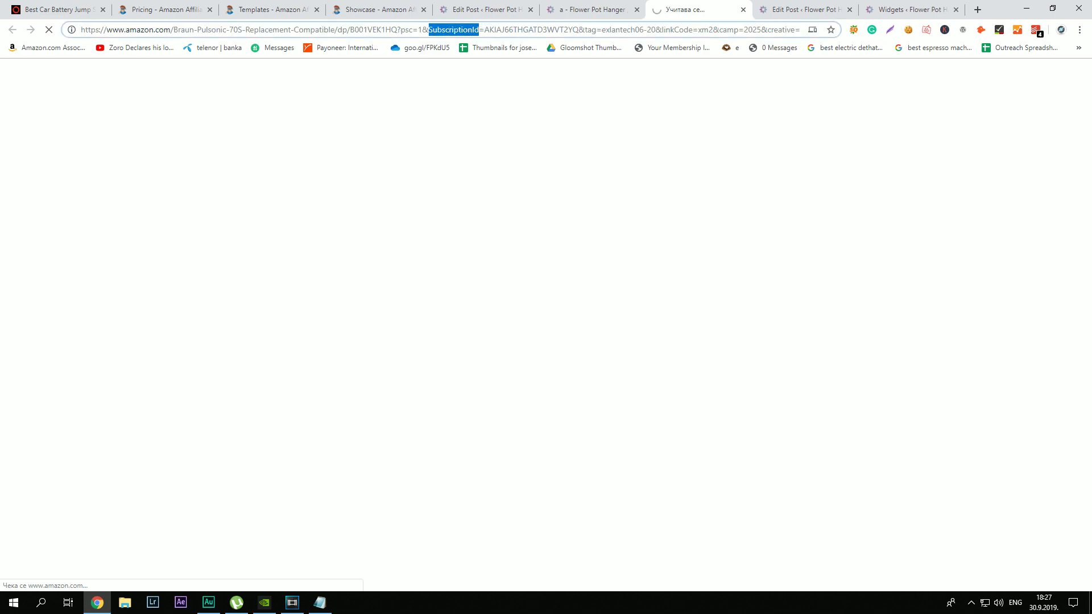
pyautogui.doubleClick(374, 29)
pyautogui.hotkey('ctrl', 'c')
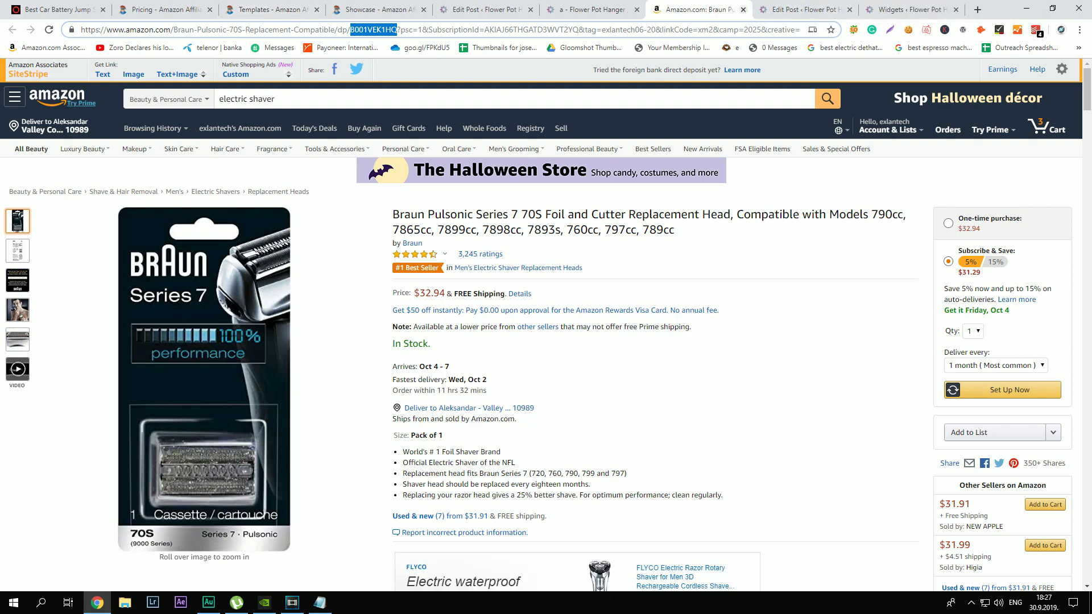
# Step: Close the Amazon product page and enter B001VEK1HQ as the ASIN of the new box widget
pyautogui.click(743, 9)
pyautogui.click(802, 9)
pyautogui.click(637, 336)
pyautogui.hotkey('ctrl', 'v')
# Step: Choose the Light style and the Standard template for the product box widget
pyautogui.scroll(-2, 637, 335)
pyautogui.click(637, 279)
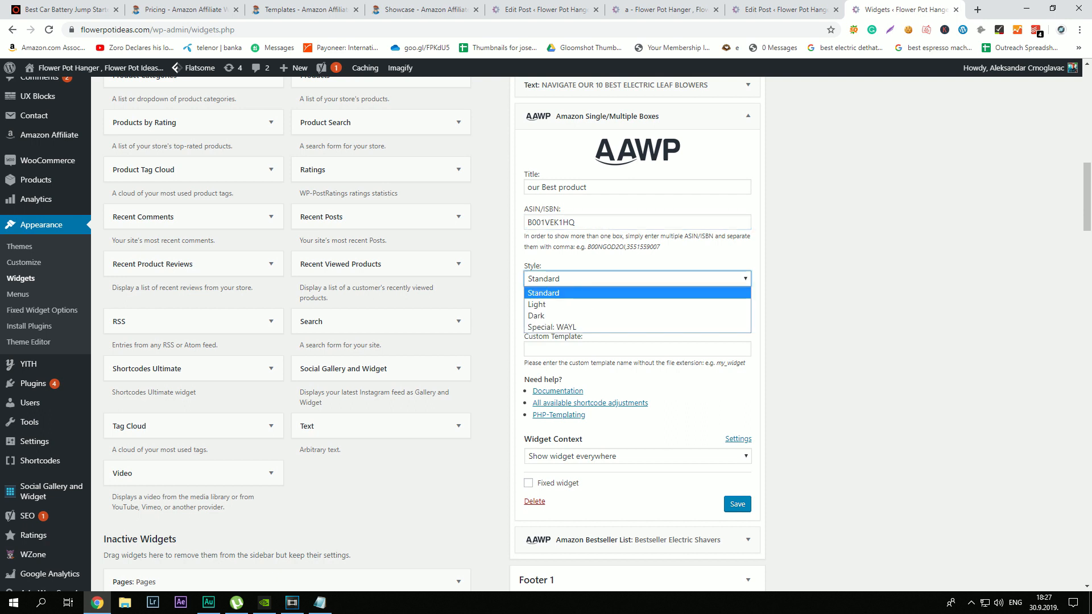
pyautogui.click(637, 304)
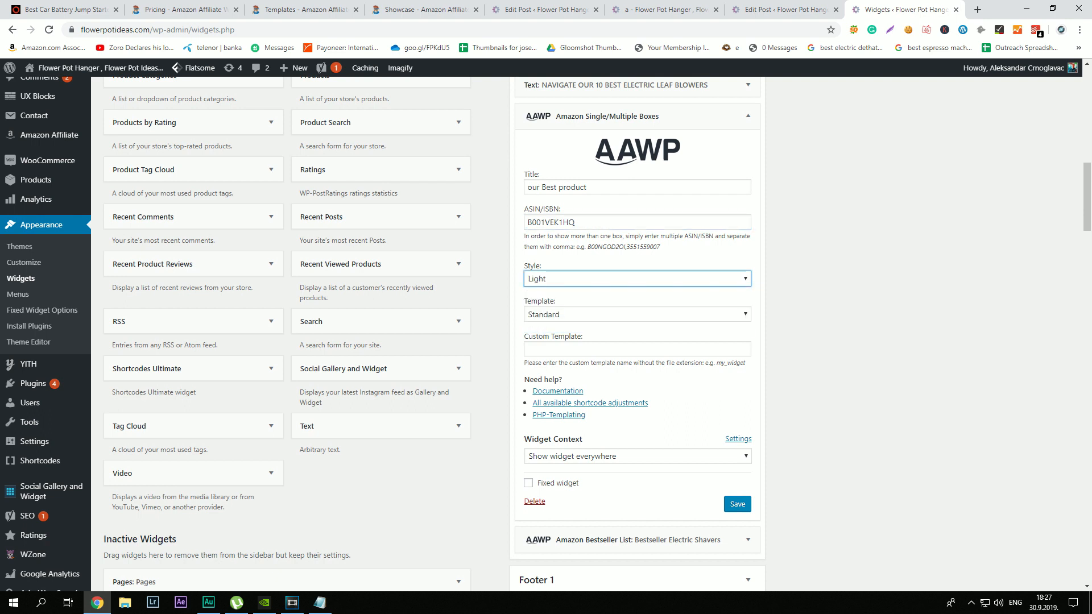
pyautogui.click(637, 314)
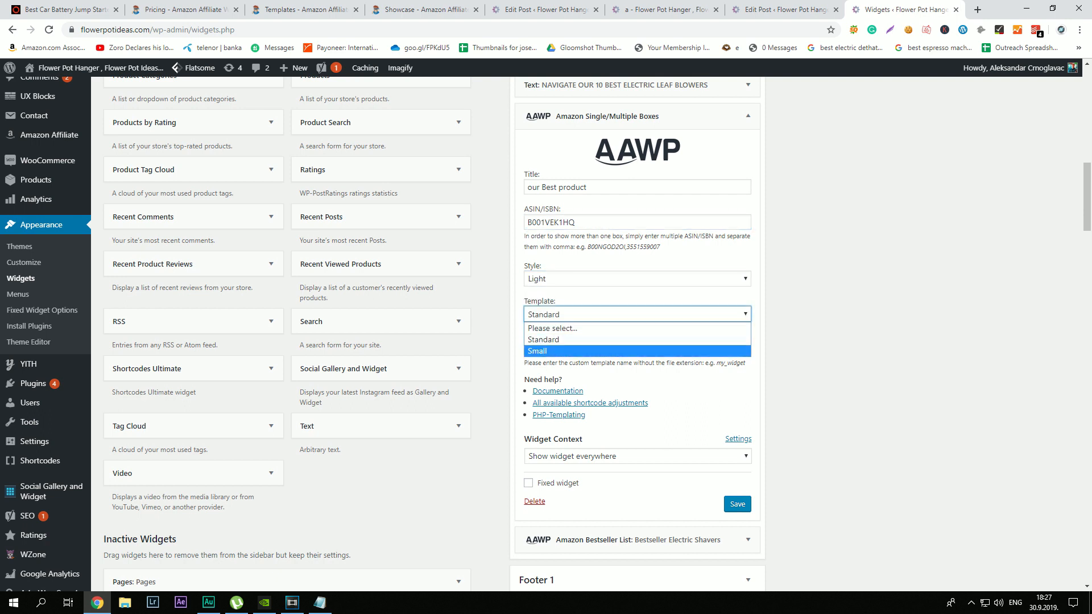
pyautogui.click(637, 340)
# Step: Set the product box widget's context to "Show widget on selected"
pyautogui.scroll(-3, 585, 330)
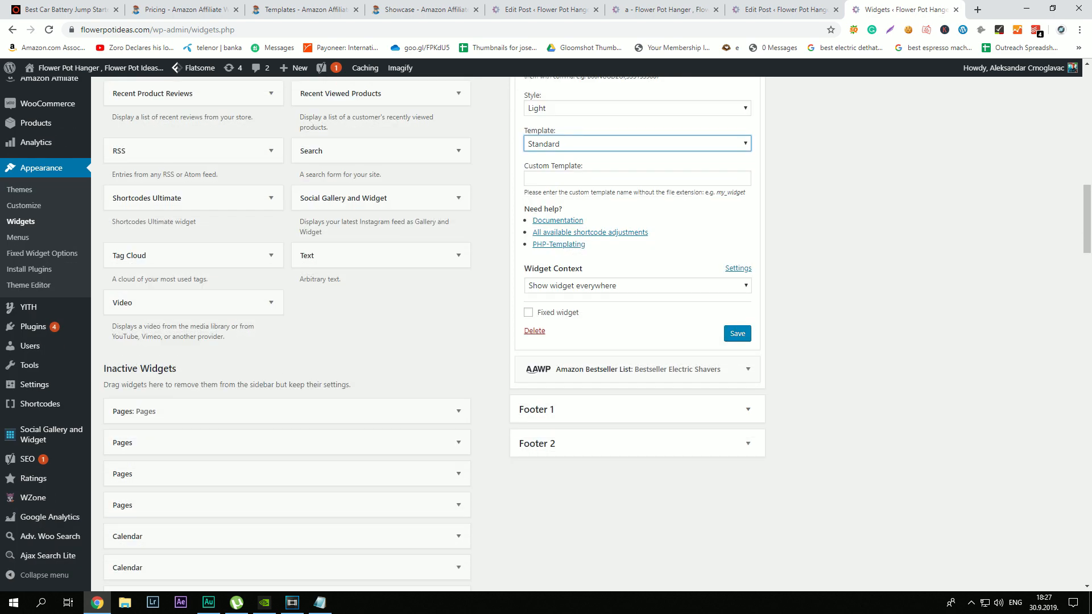
pyautogui.click(637, 286)
pyautogui.click(571, 311)
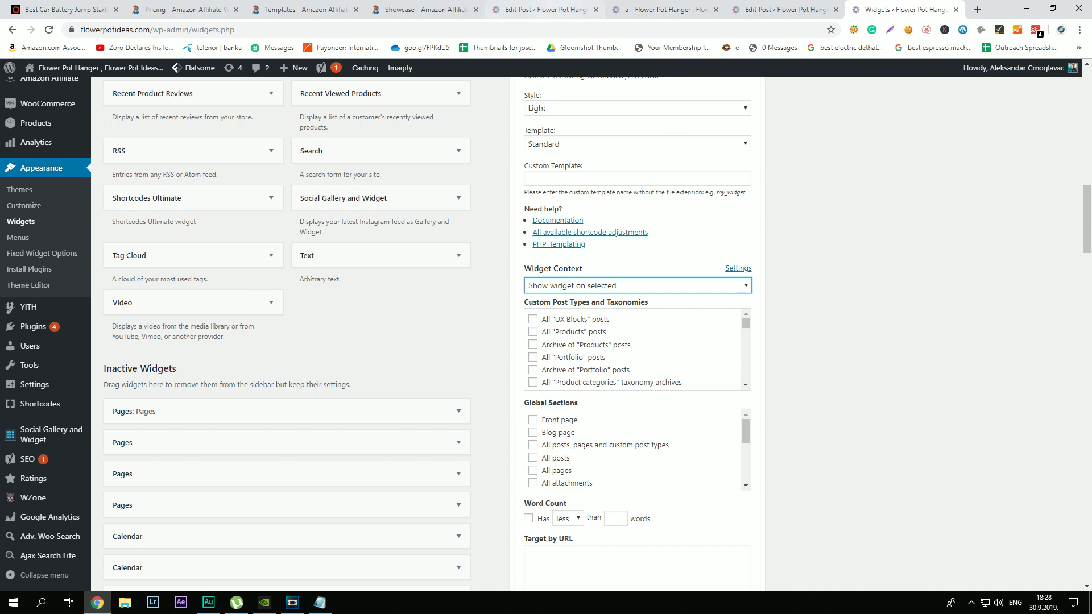
pyautogui.click(662, 9)
pyautogui.click(649, 29)
pyautogui.hotkey('ctrl', 'c')
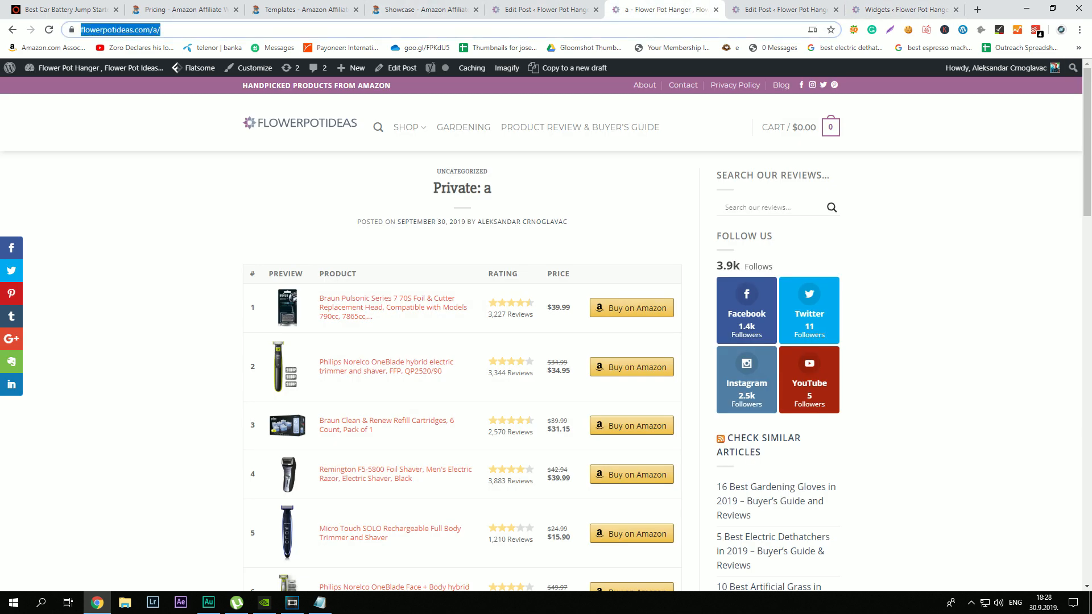
pyautogui.click(901, 10)
pyautogui.scroll(-4, 637, 350)
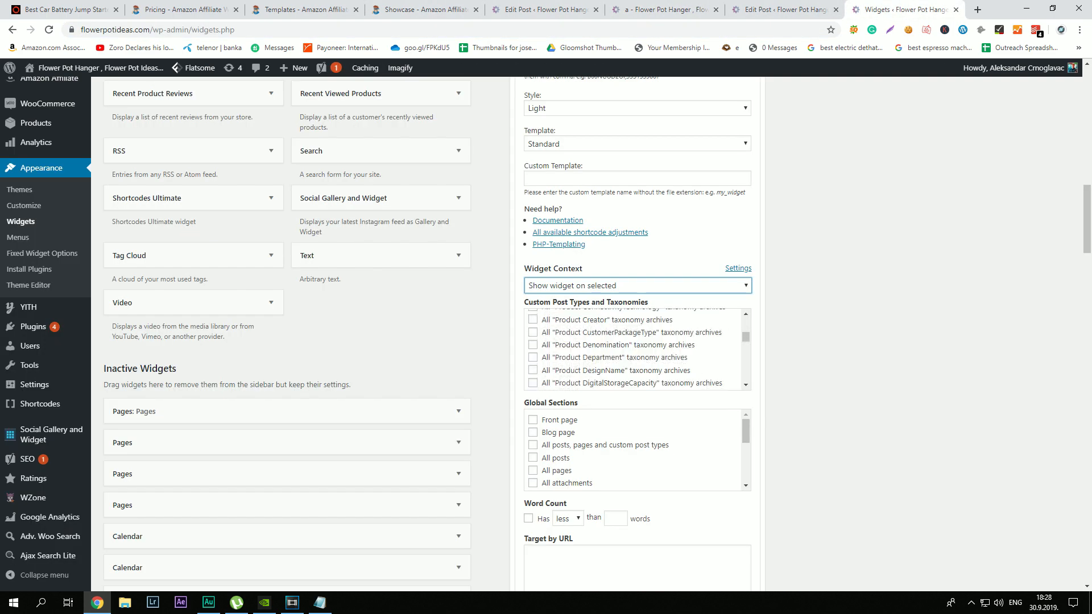
pyautogui.scroll(-3, 636, 398)
pyautogui.click(637, 400)
pyautogui.hotkey('ctrl', 'v')
pyautogui.scroll(-1, 637, 400)
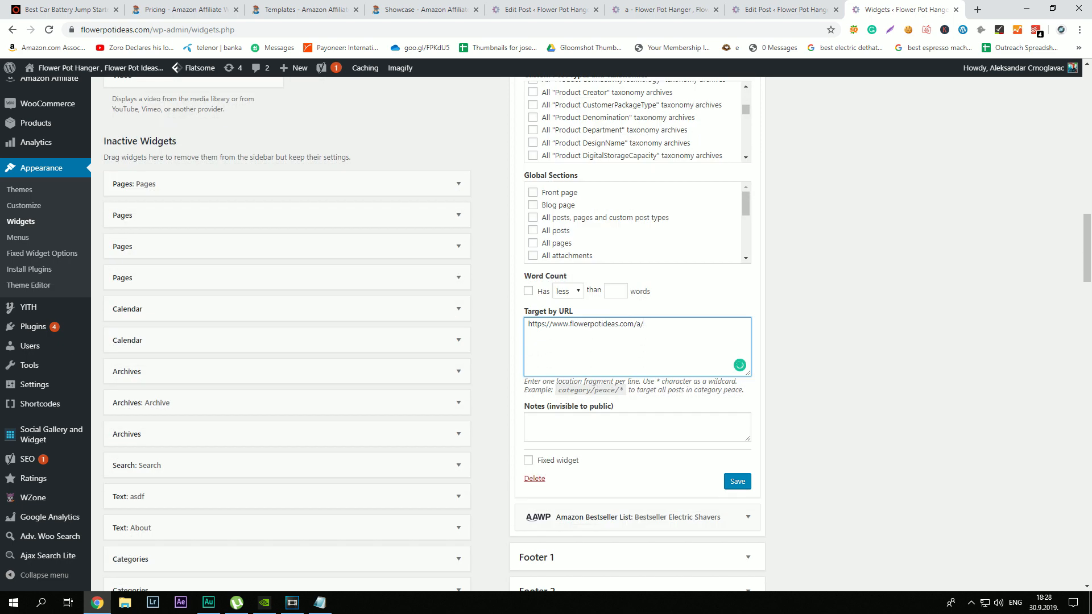
pyautogui.click(737, 481)
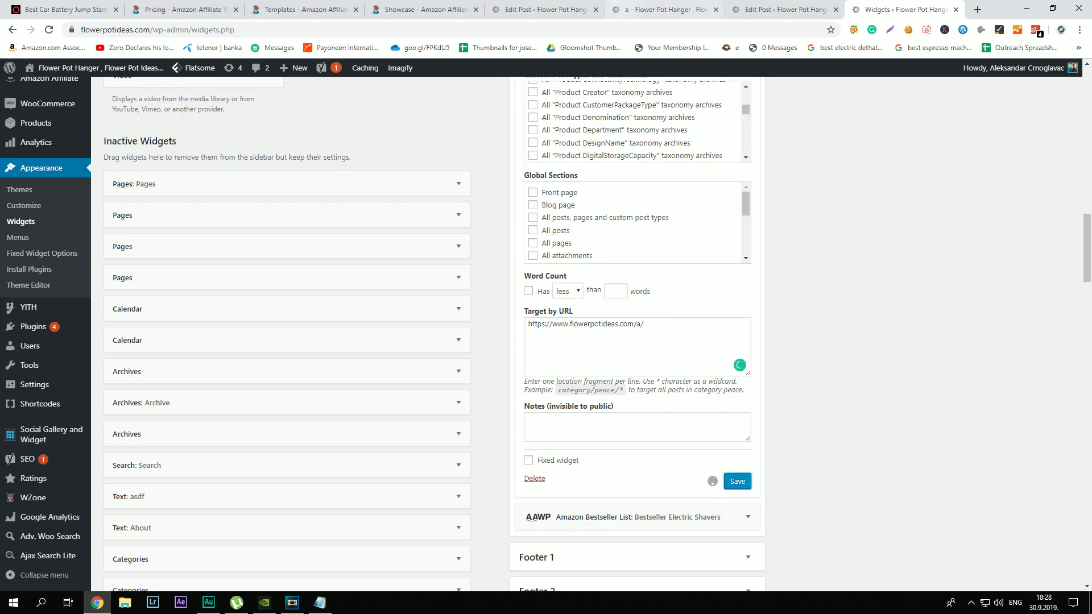
# Step: Reload the post and examine the new product box and the bestseller list in its sidebar
pyautogui.click(663, 10)
pyautogui.click(49, 29)
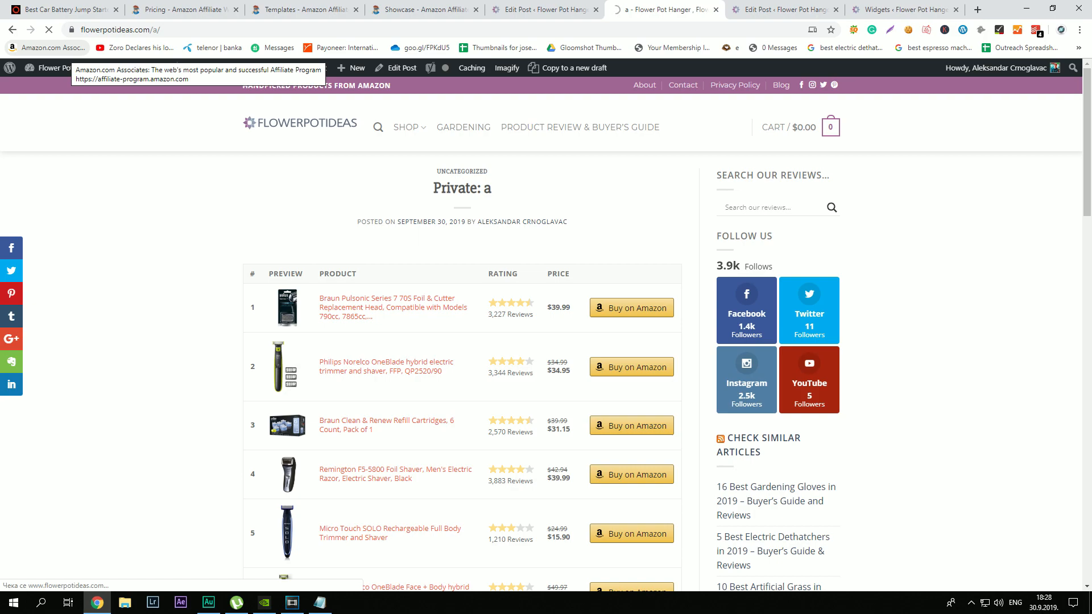
pyautogui.scroll(-6, 462, 335)
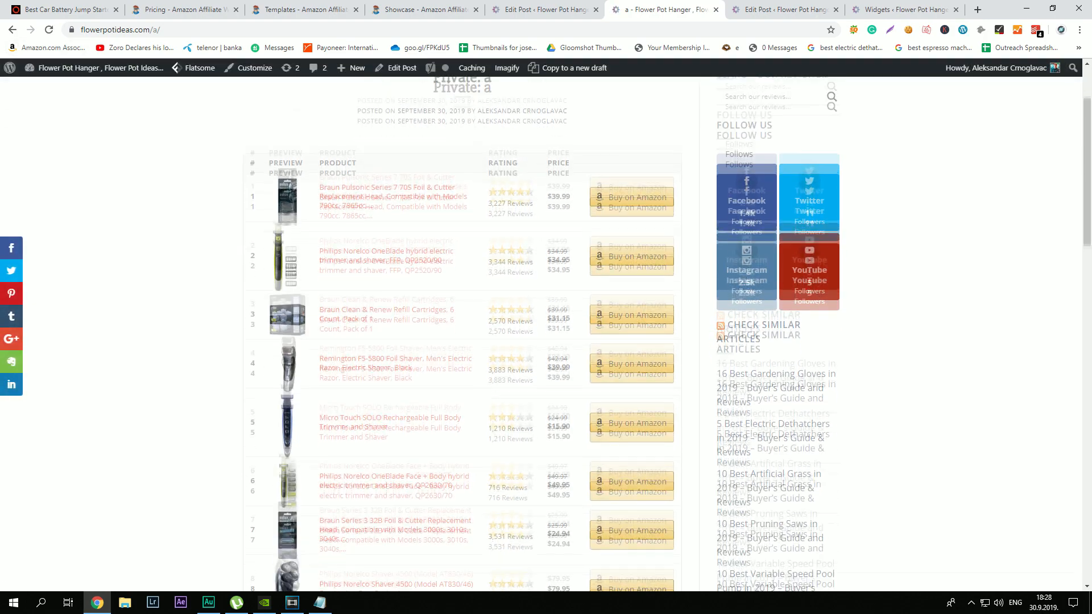
pyautogui.scroll(-3, 462, 334)
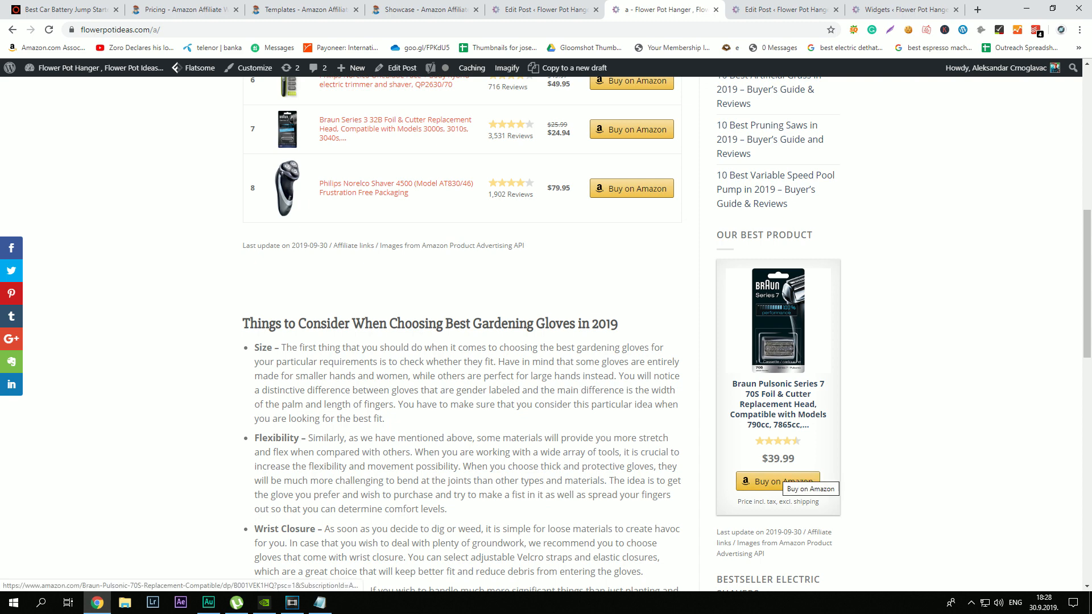
pyautogui.scroll(-1, 777, 476)
pyautogui.tripleClick(777, 481)
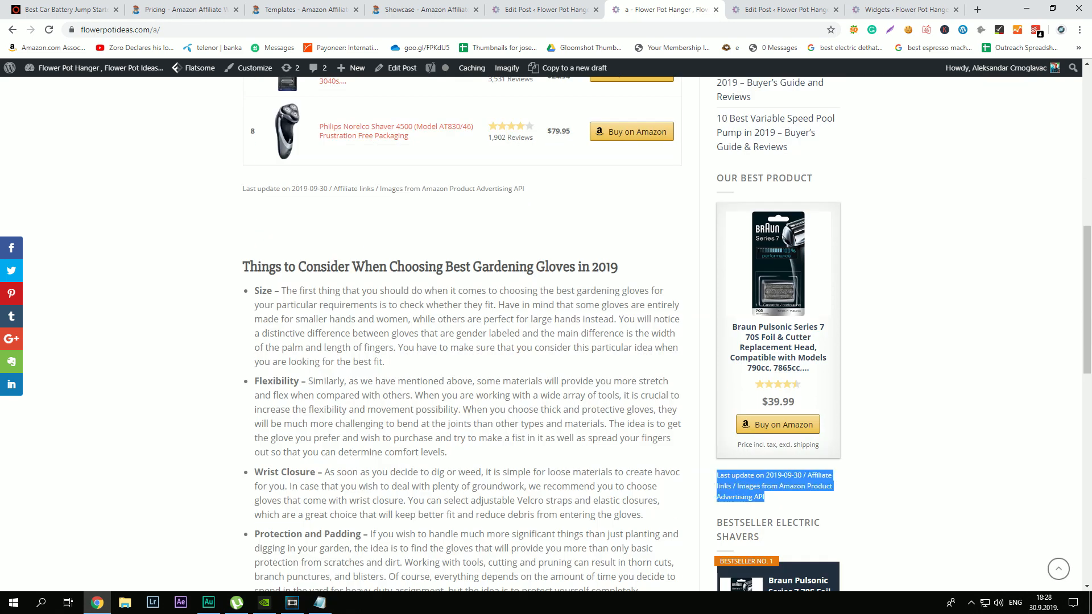
pyautogui.click(777, 487)
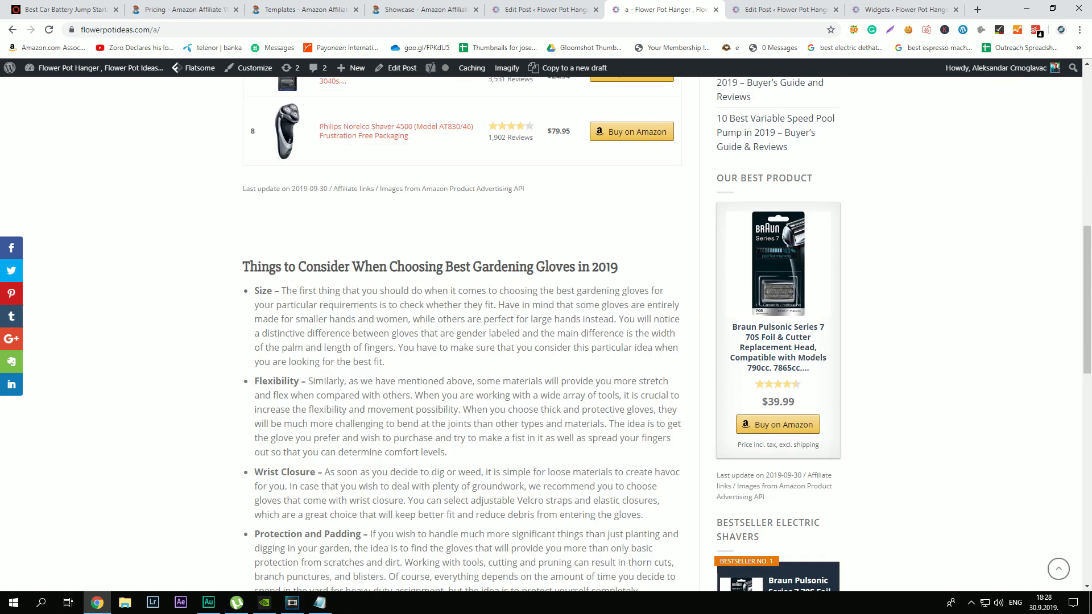
pyautogui.scroll(-7, 462, 334)
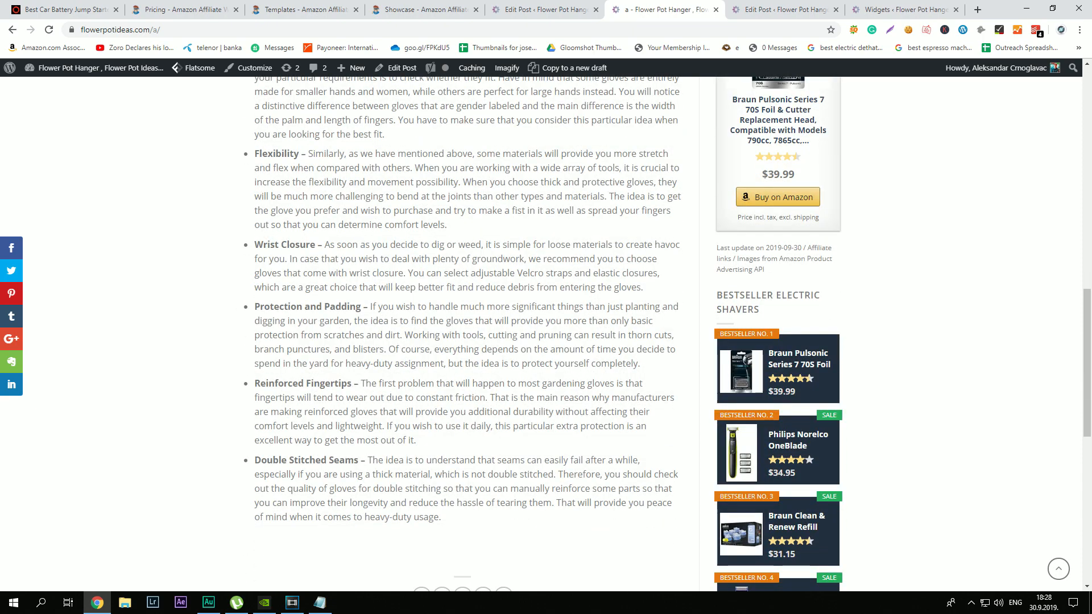
pyautogui.scroll(-1, 482, 368)
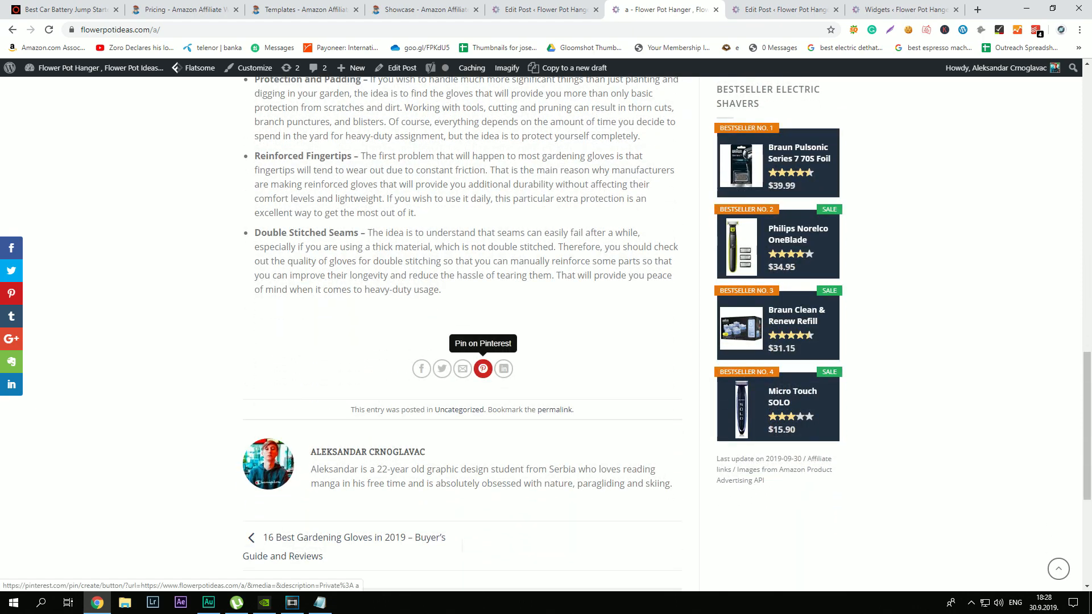
# Step: Check the bestseller list at the lower end of the post's sidebar
pyautogui.scroll(-2, 462, 341)
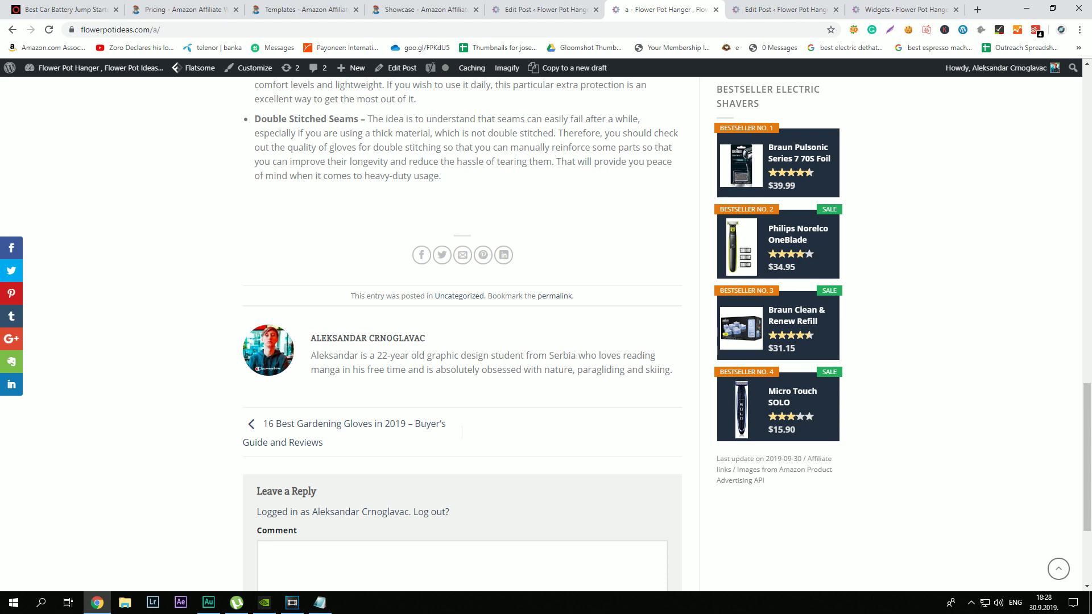
pyautogui.scroll(-3, 462, 334)
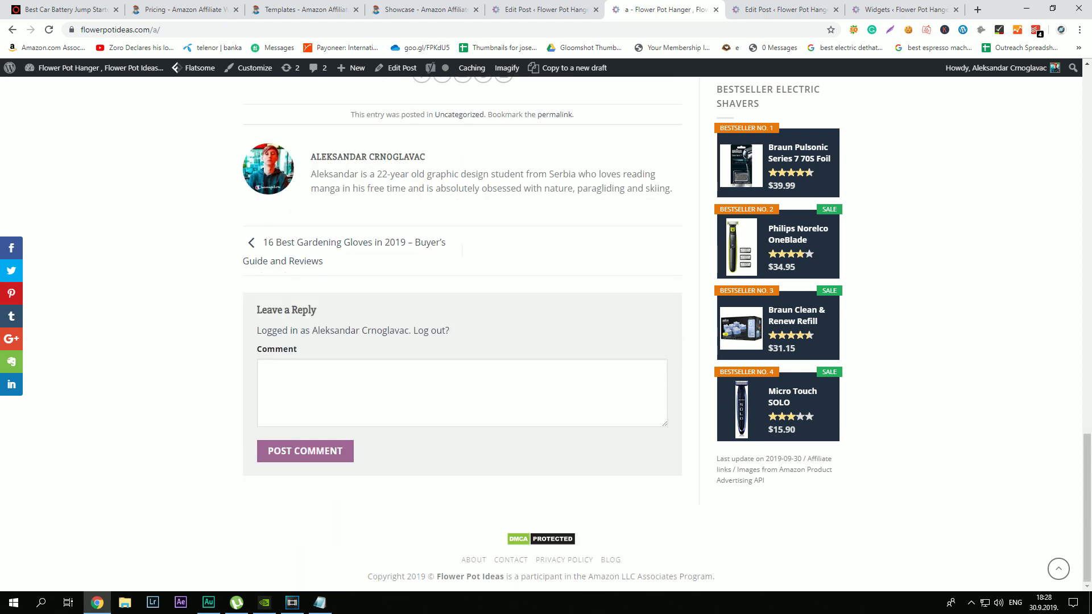
pyautogui.scroll(20, 462, 334)
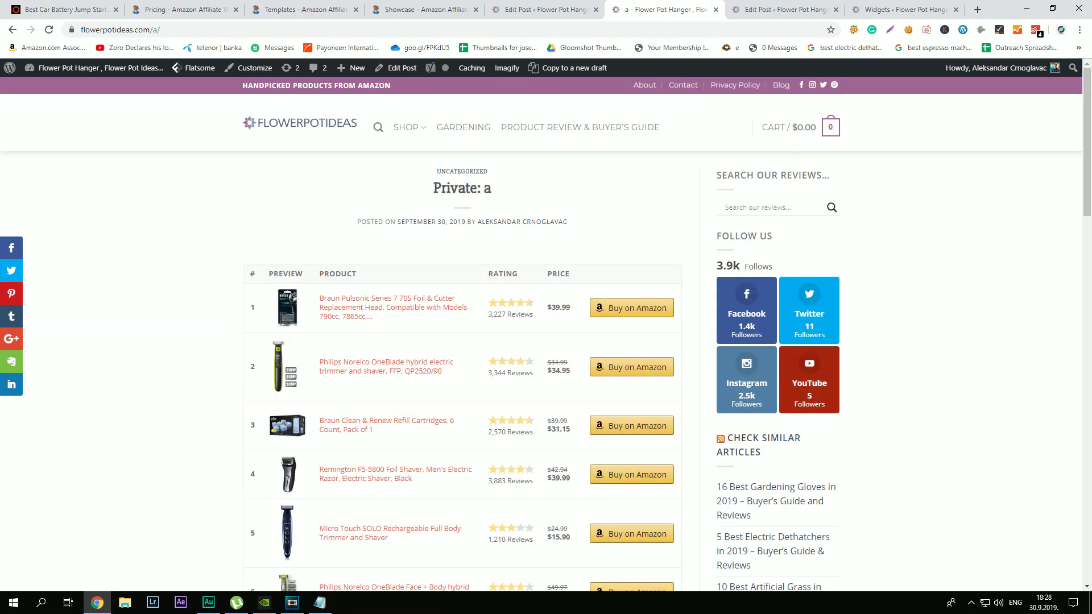
# Step: Add the Amazon New Releases List widget to the Sidebar, directly above the electric shavers bestseller list
pyautogui.click(904, 9)
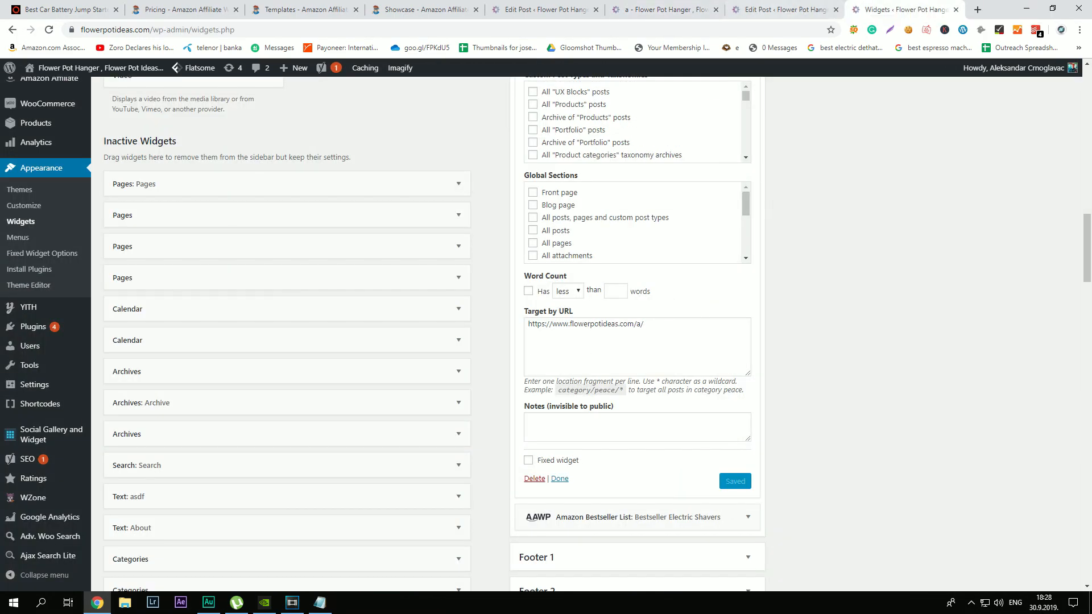
pyautogui.scroll(19, 569, 335)
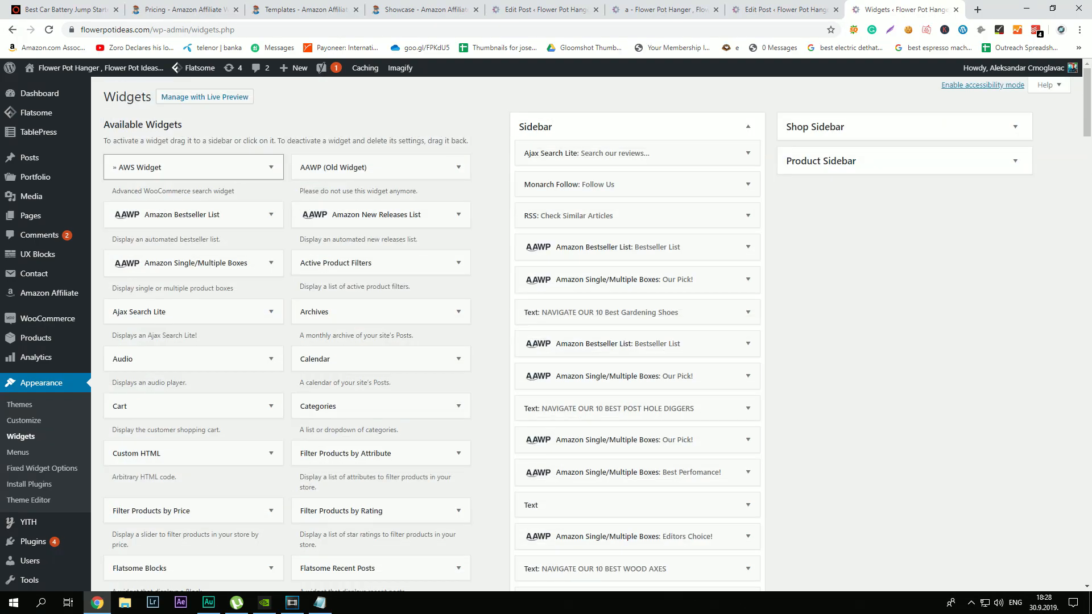
pyautogui.click(364, 215)
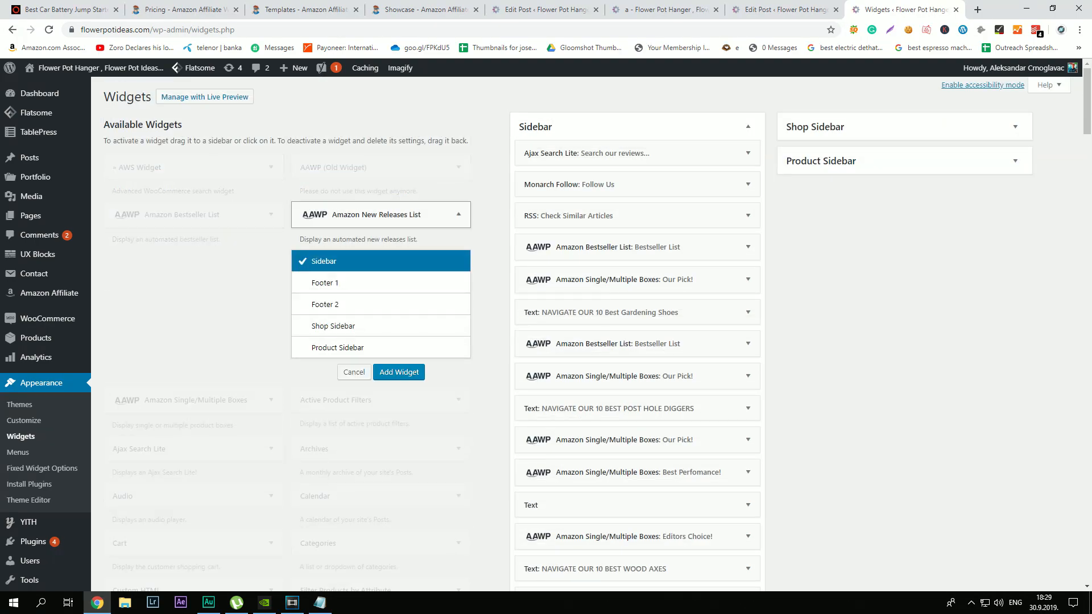
pyautogui.click(458, 214)
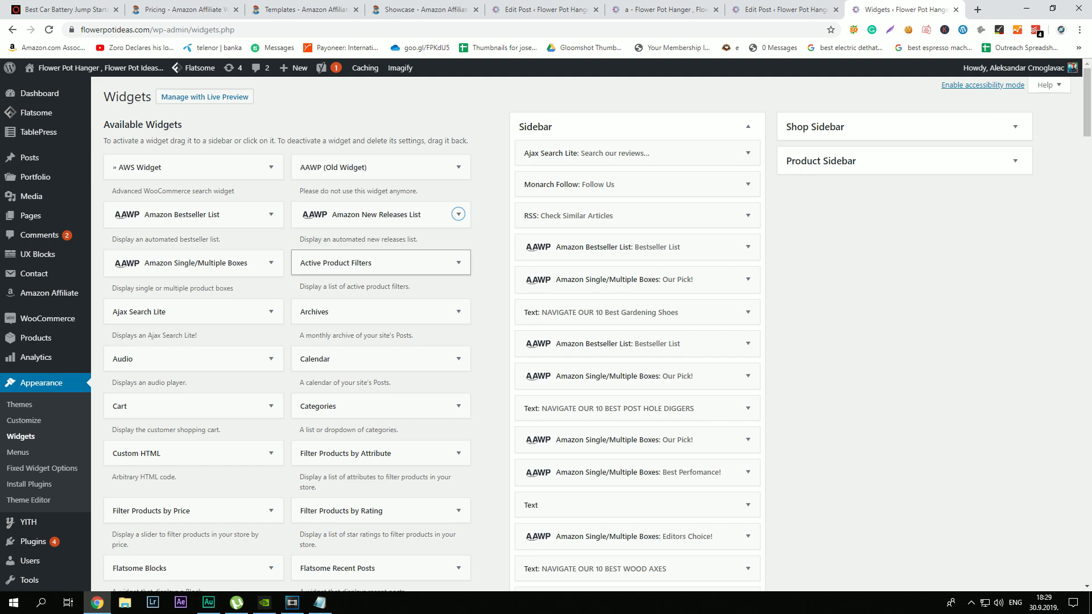
pyautogui.moveTo(370, 215); pyautogui.dragTo(683, 458)
pyautogui.scroll(-14, 916, 300)
pyautogui.scroll(-7, 927, 261)
pyautogui.scroll(-4, 684, 458)
# Step: Title the new releases widget "wadawdawd" and enter "electric shavers" as its browse node
pyautogui.moveTo(560, 304); pyautogui.dragTo(463, 305)
pyautogui.write('wadawdawd')
pyautogui.press('Tab')
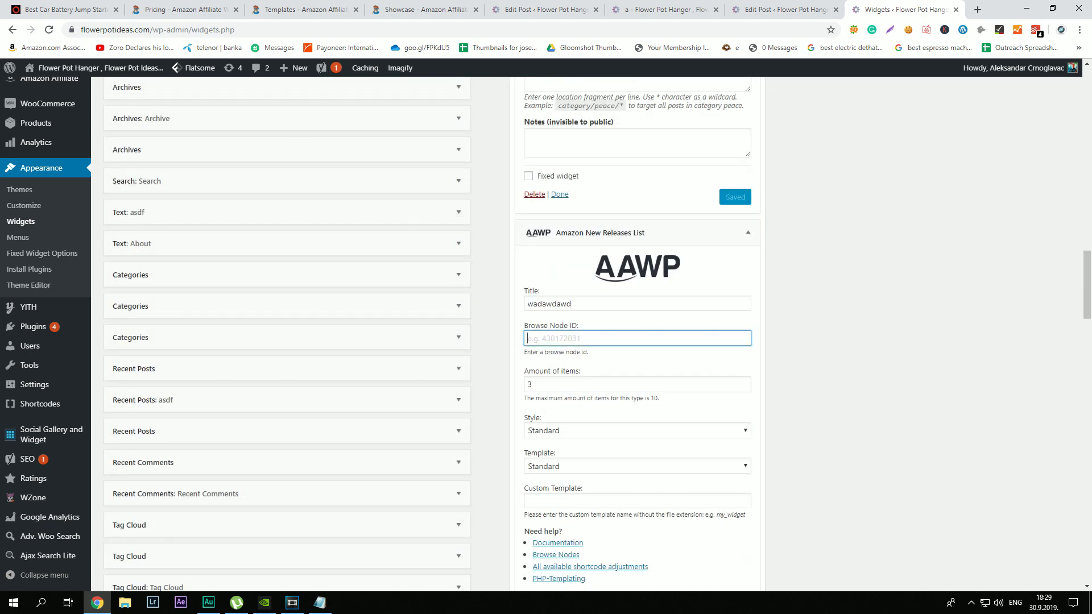
pyautogui.write('shavers')
pyautogui.click(531, 338)
# Step: Set the new releases widget's style to Light
pyautogui.scroll(-1, 555, 341)
pyautogui.click(560, 374)
pyautogui.click(535, 411)
pyautogui.scroll(-2, 569, 342)
pyautogui.click(569, 259)
pyautogui.click(537, 285)
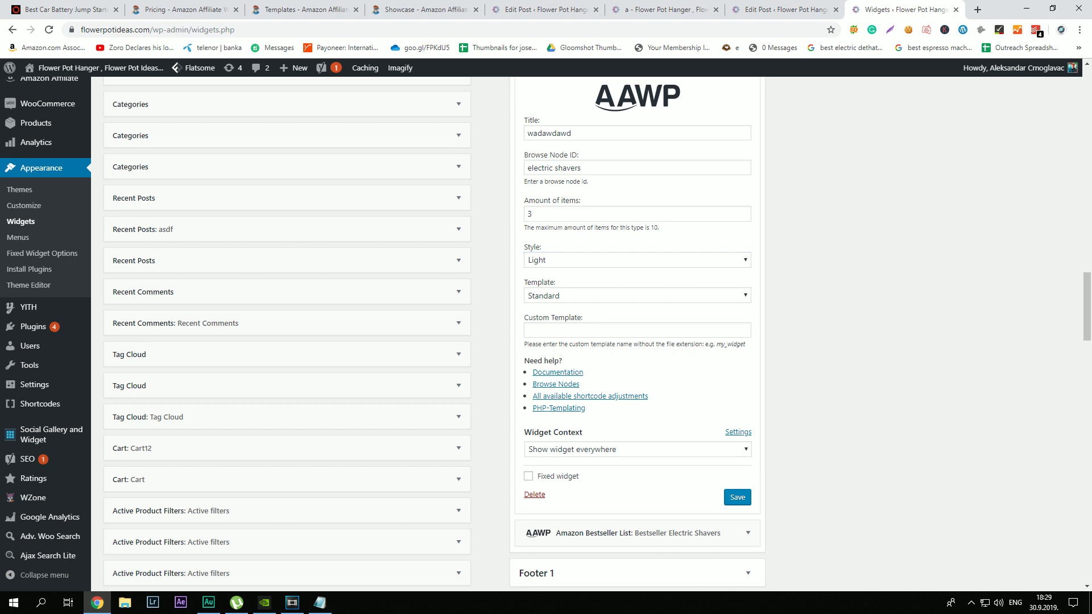
pyautogui.click(569, 449)
pyautogui.click(569, 475)
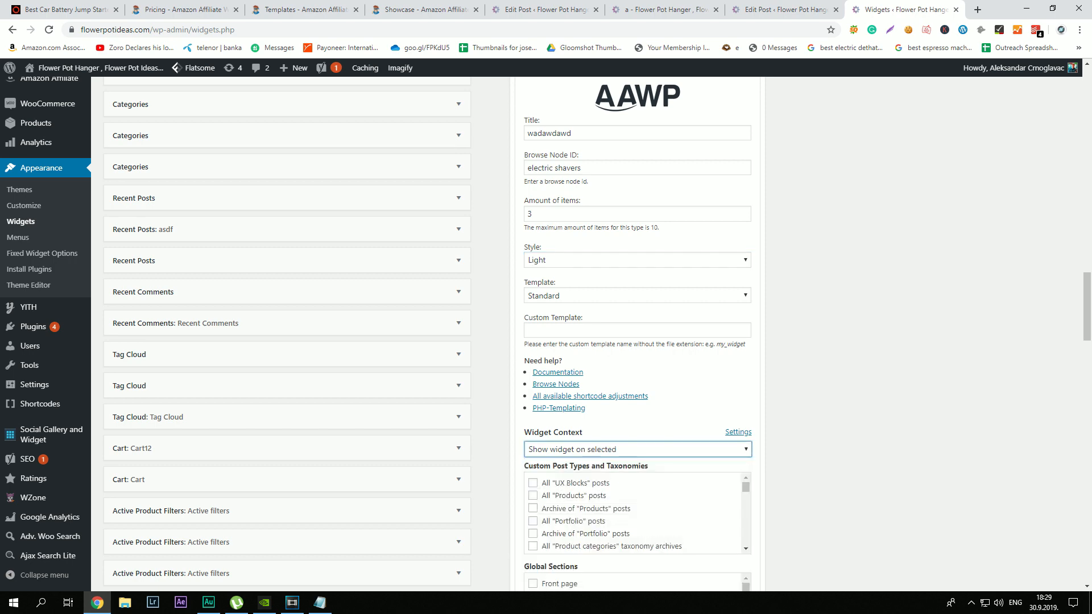
pyautogui.click(651, 9)
pyautogui.click(887, 9)
pyautogui.scroll(-4, 569, 342)
pyautogui.click(591, 506)
pyautogui.write('https://www.flowerpotideas.com/a/')
pyautogui.scroll(-2, 591, 506)
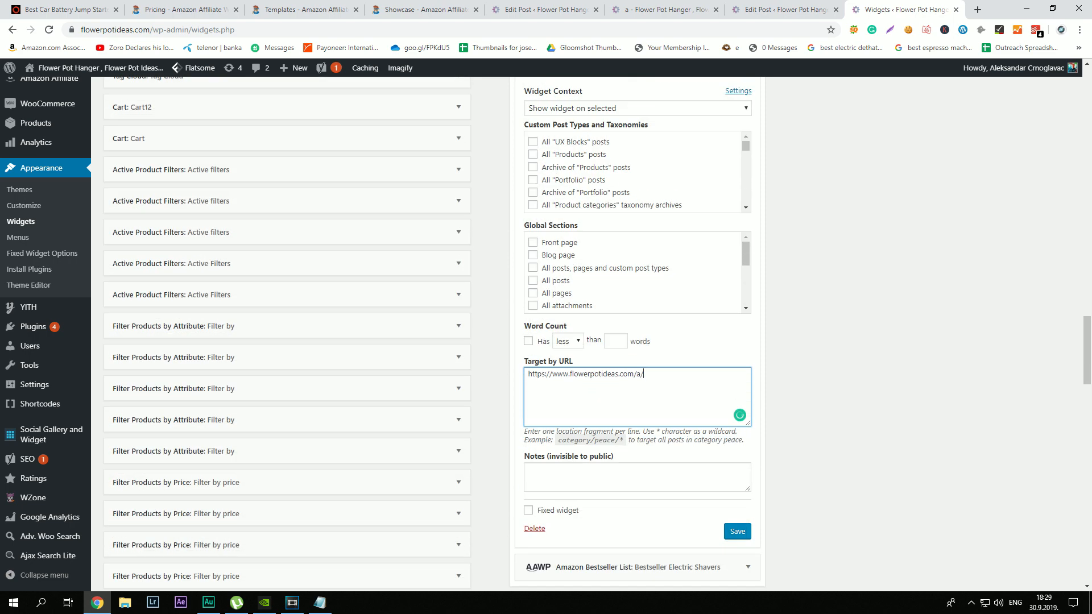
pyautogui.click(738, 531)
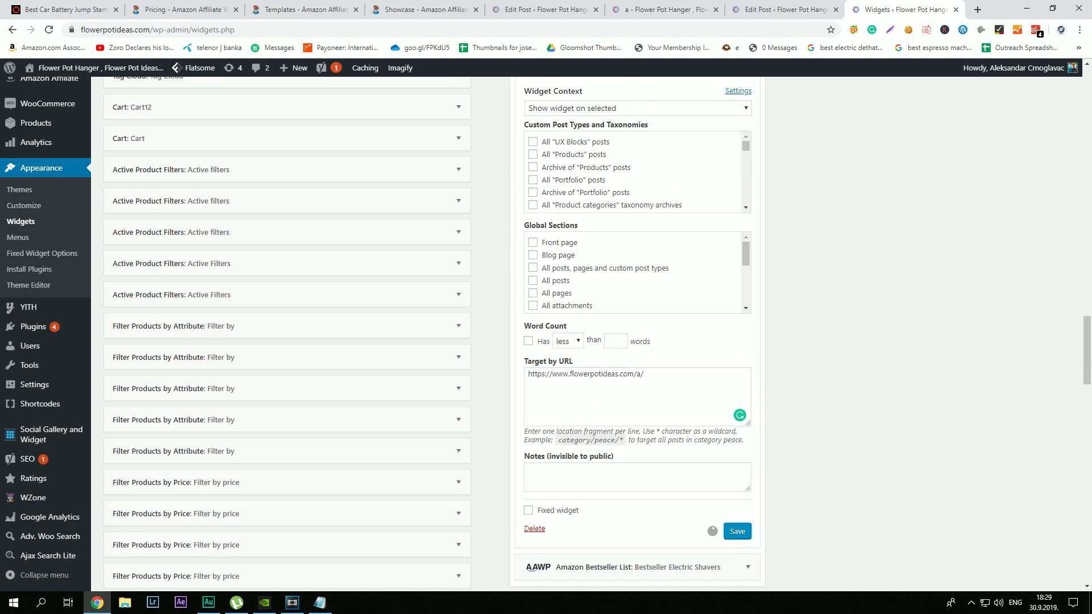
# Step: Reload the post and examine the new releases list in its sidebar
pyautogui.click(663, 9)
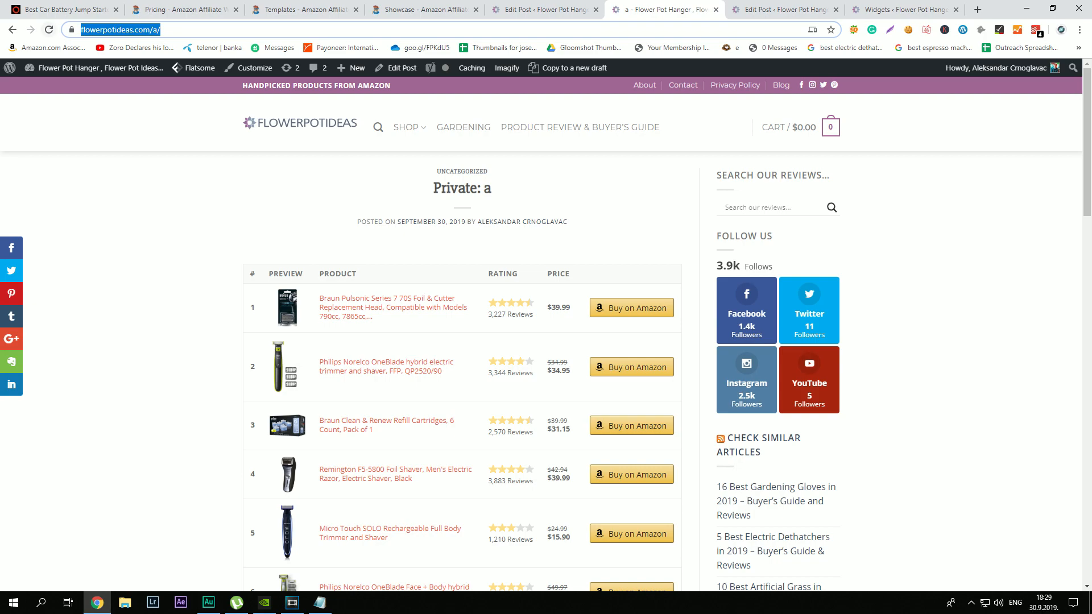
pyautogui.scroll(-7, 546, 329)
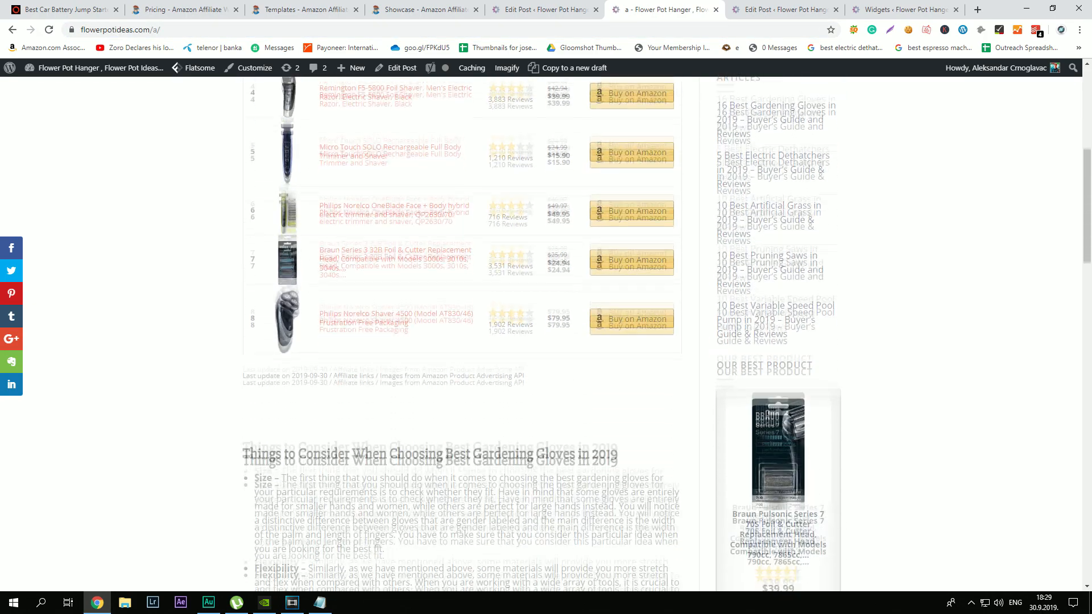
pyautogui.scroll(-12, 546, 330)
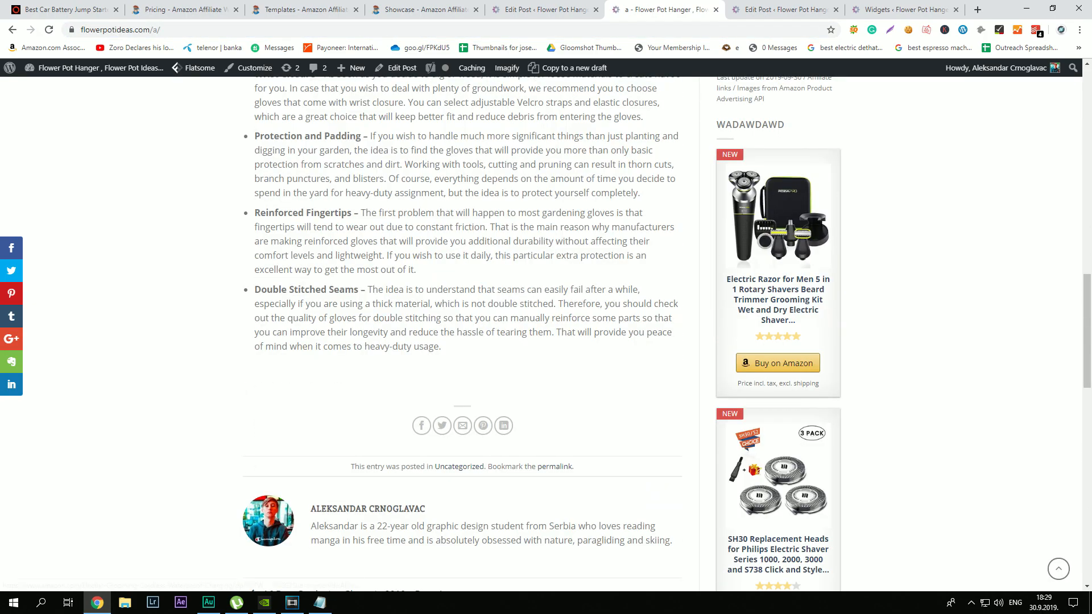
pyautogui.scroll(-12, 546, 330)
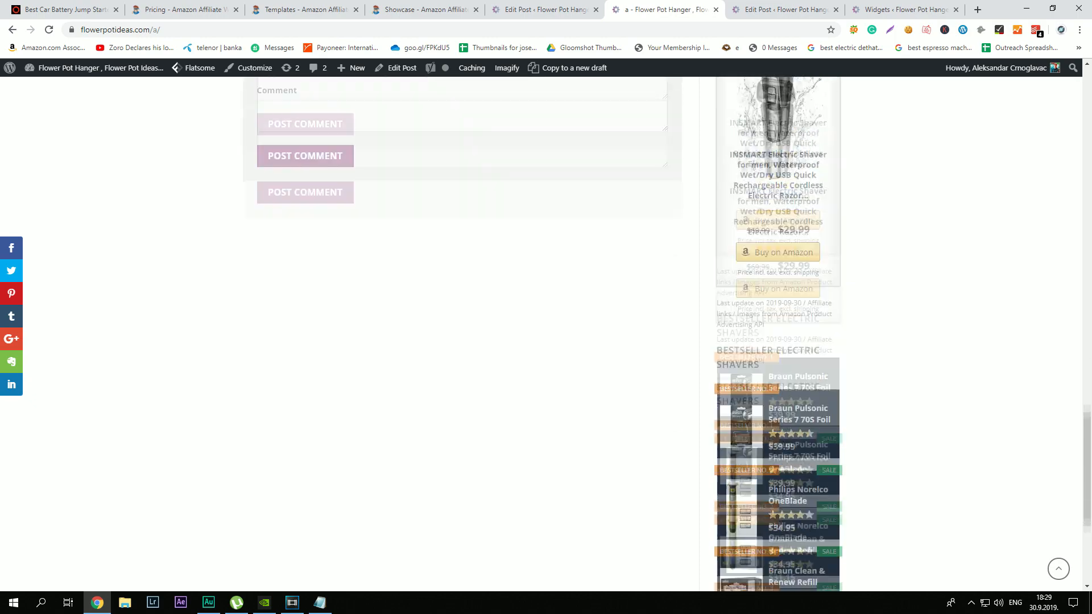
pyautogui.scroll(12, 546, 330)
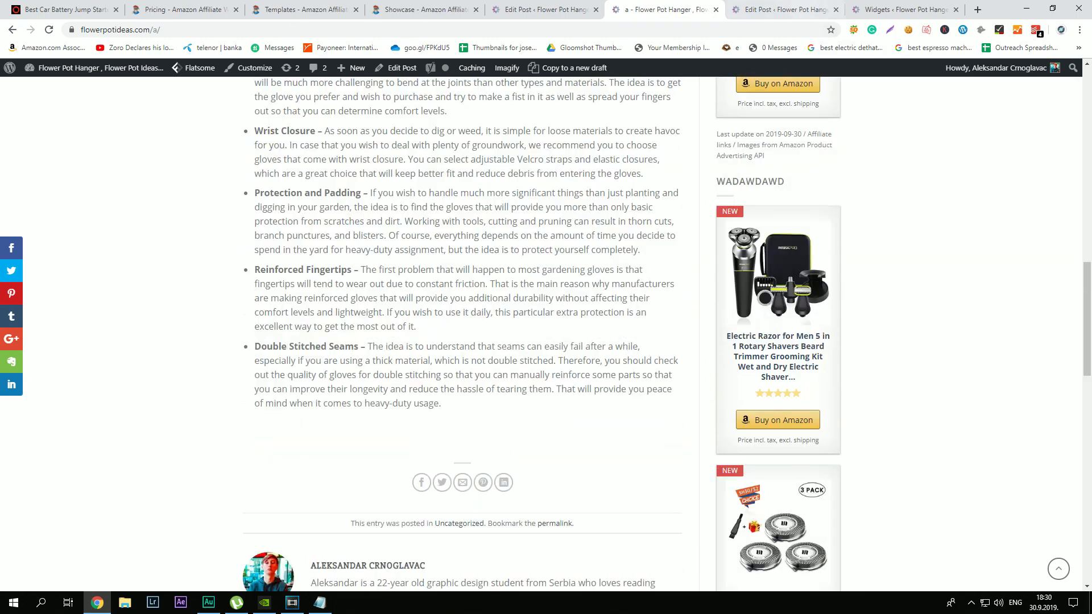
# Step: Change the new releases widget's template to the compact list layout and save the widget
pyautogui.hotkey('ctrl', 'Tab')
pyautogui.hotkey('ctrl', 'Tab')
pyautogui.scroll(4, 546, 330)
pyautogui.click(637, 182)
pyautogui.click(637, 219)
pyautogui.scroll(-9, 637, 227)
pyautogui.click(738, 247)
# Step: Reload the post and check the compact layout of the new releases list
pyautogui.click(671, 9)
pyautogui.click(49, 29)
pyautogui.scroll(4, 540, 330)
pyautogui.scroll(-15, 540, 330)
pyautogui.scroll(-5, 540, 330)
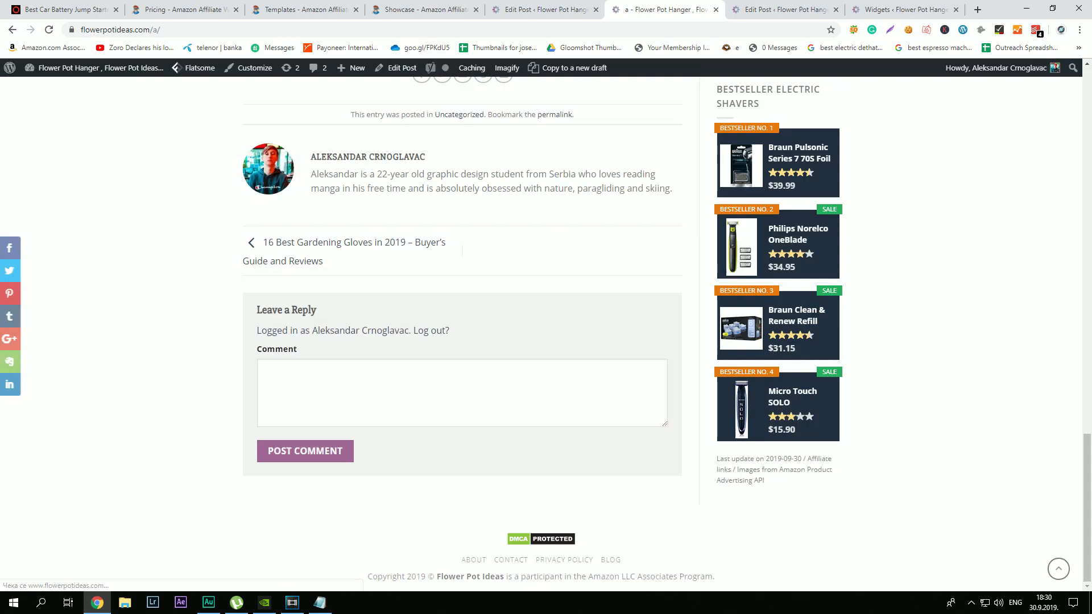
pyautogui.scroll(9, 540, 330)
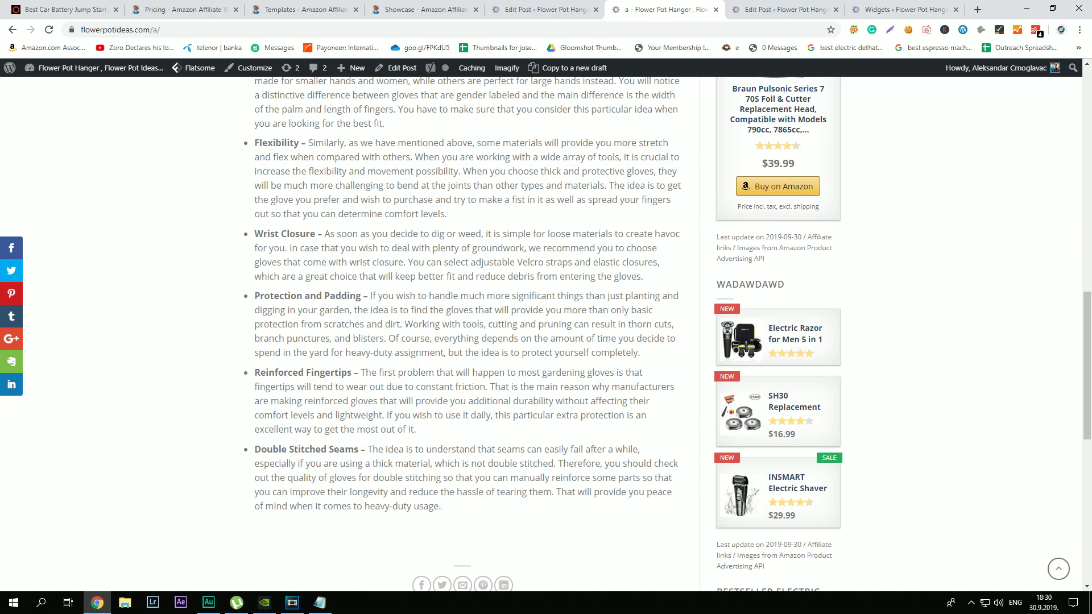
# Step: Compare the product box, the new releases list with its title, and the bestseller list in the post's sidebar
pyautogui.doubleClick(750, 284)
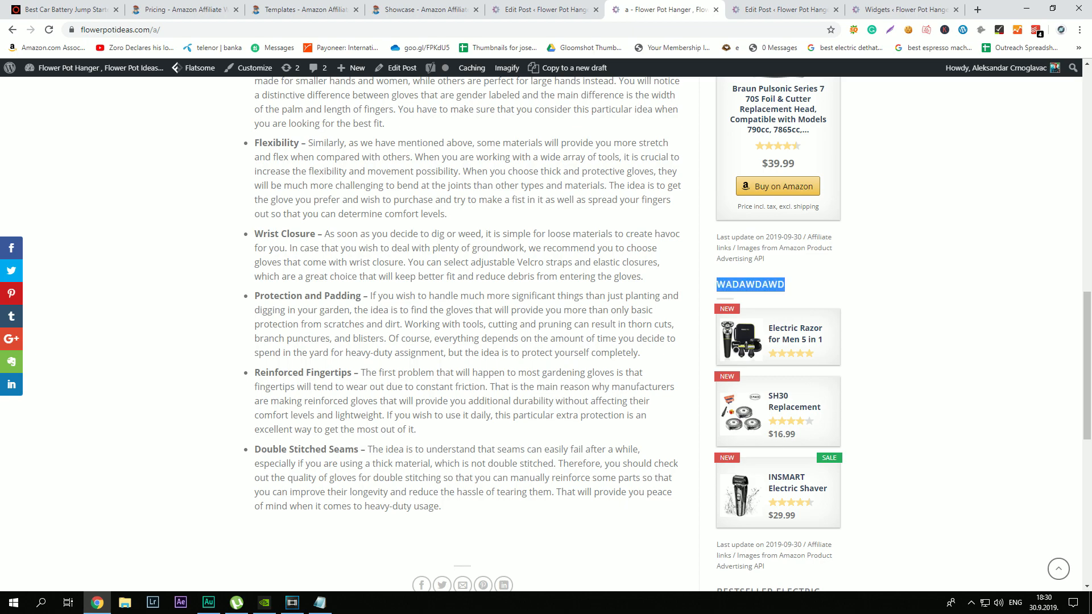
pyautogui.scroll(-6, 750, 285)
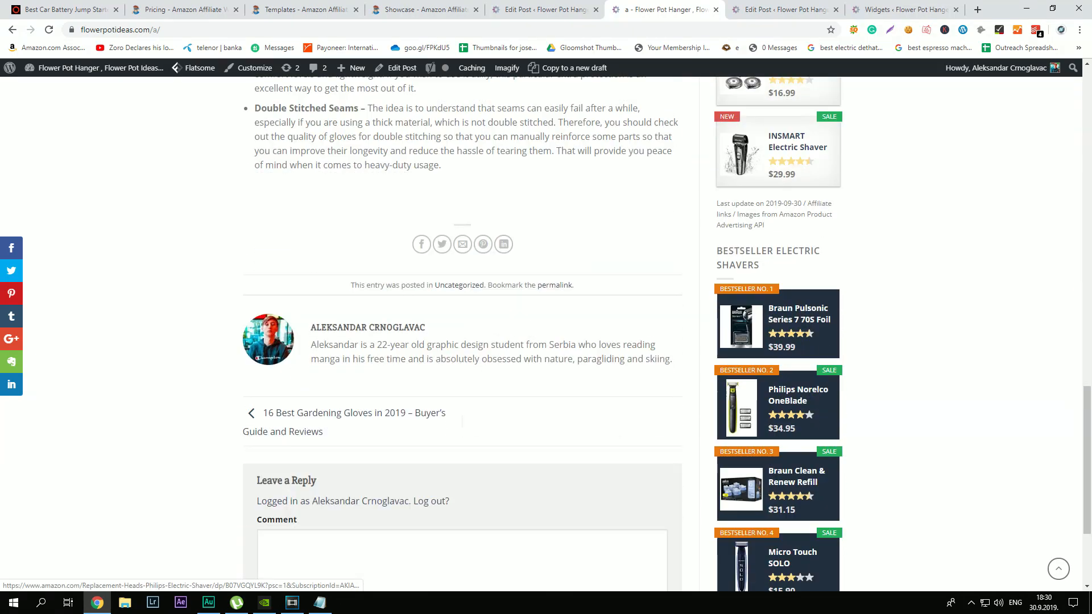
pyautogui.scroll(3, 751, 284)
pyautogui.scroll(2, 750, 284)
pyautogui.scroll(-7, 750, 284)
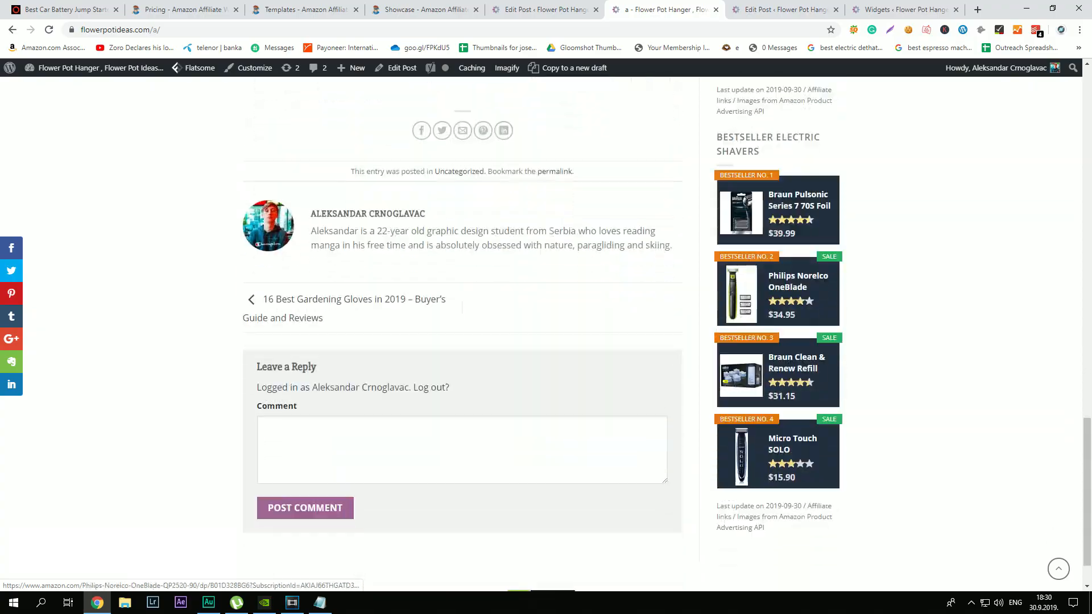
pyautogui.scroll(4, 750, 285)
pyautogui.scroll(12, 750, 272)
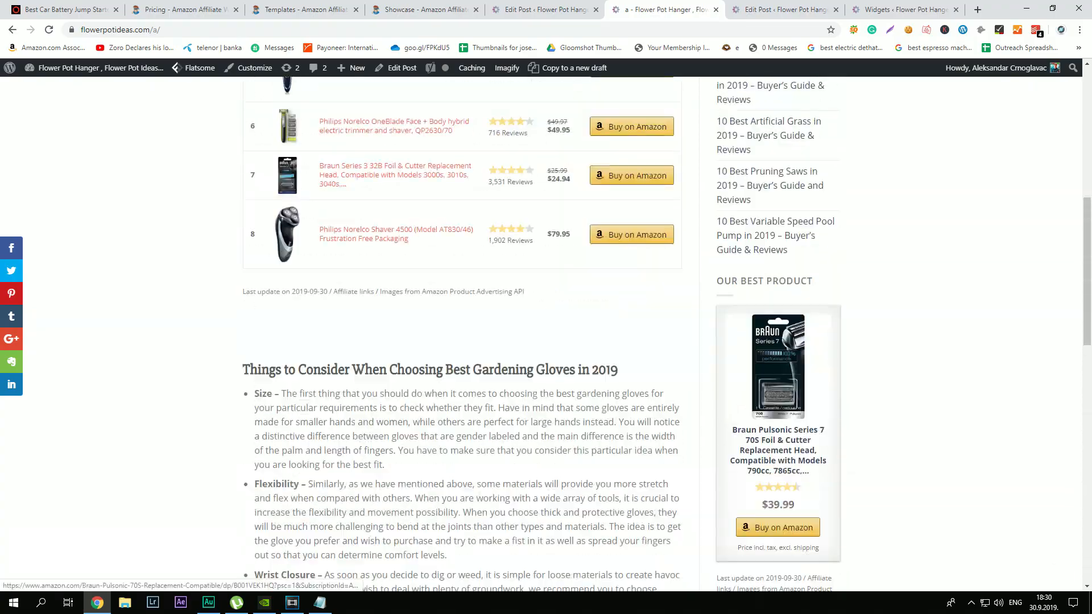
pyautogui.scroll(-11, 750, 273)
pyautogui.scroll(-4, 751, 273)
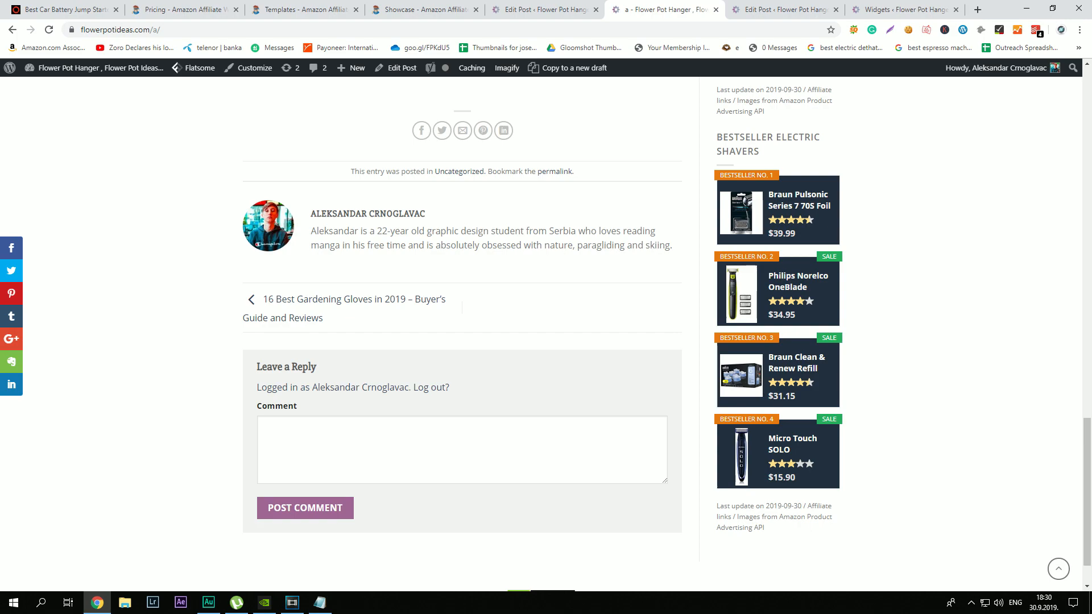
pyautogui.scroll(12, 667, 335)
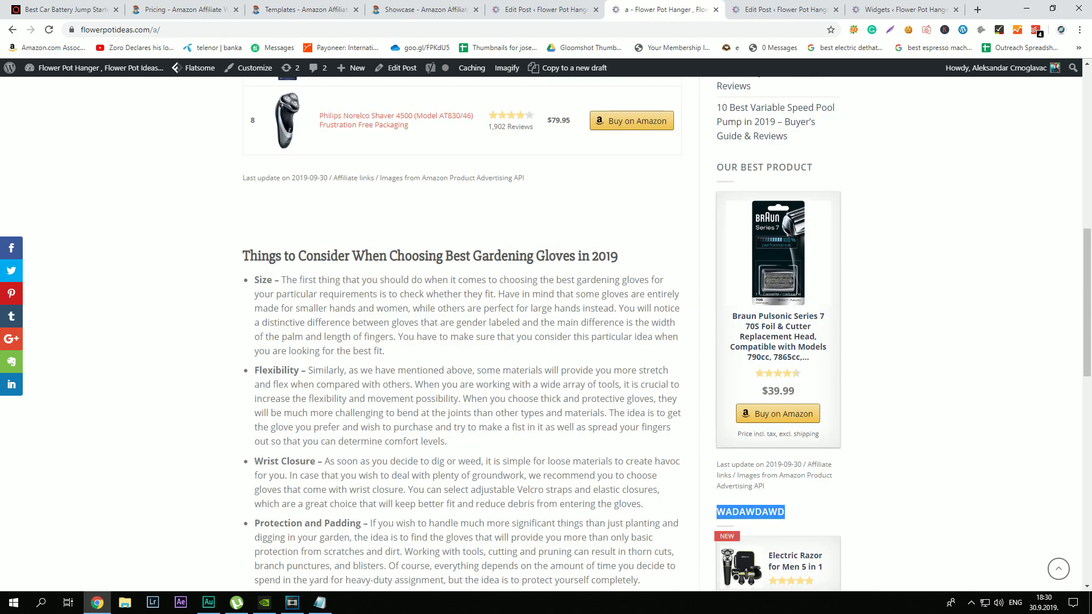
pyautogui.scroll(1, 667, 335)
pyautogui.scroll(-13, 785, 379)
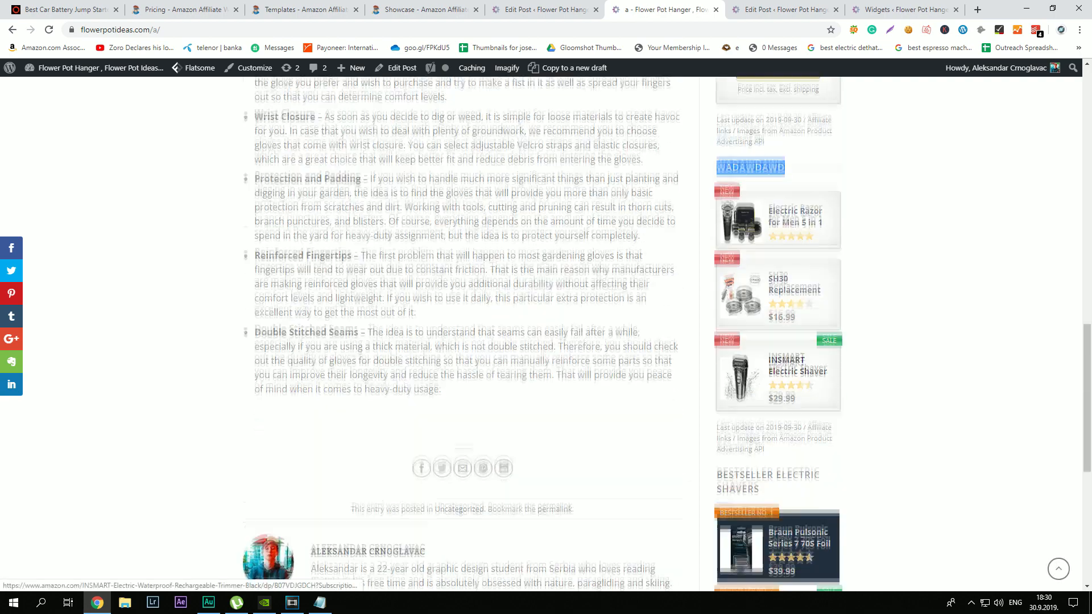
pyautogui.scroll(6, 785, 379)
pyautogui.scroll(12, 785, 378)
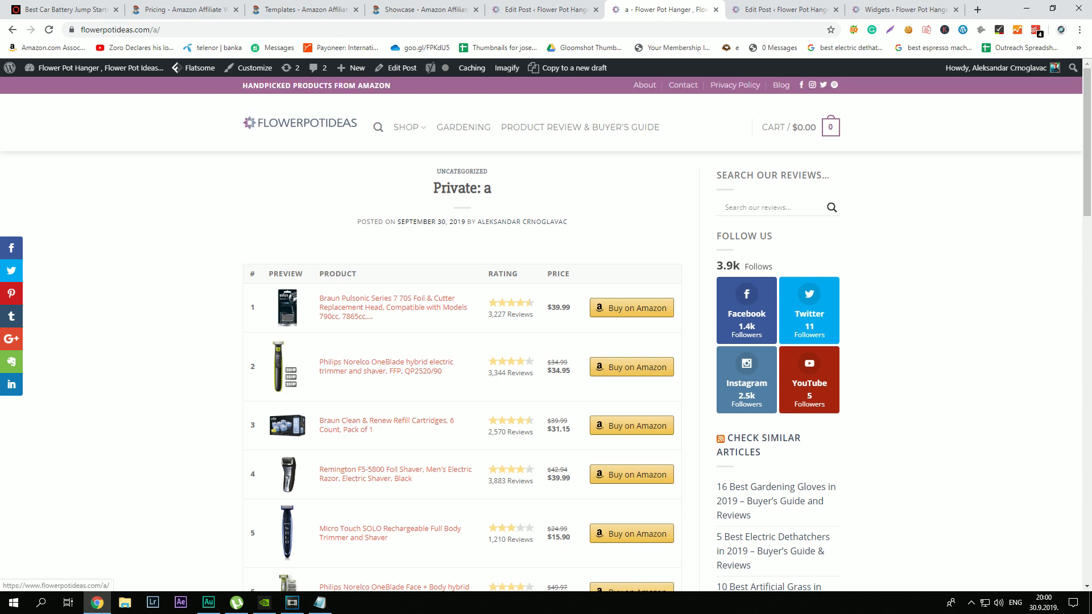
# Step: Copy the shortcode of the horizontal product box from the AAWP templates page
pyautogui.click(423, 9)
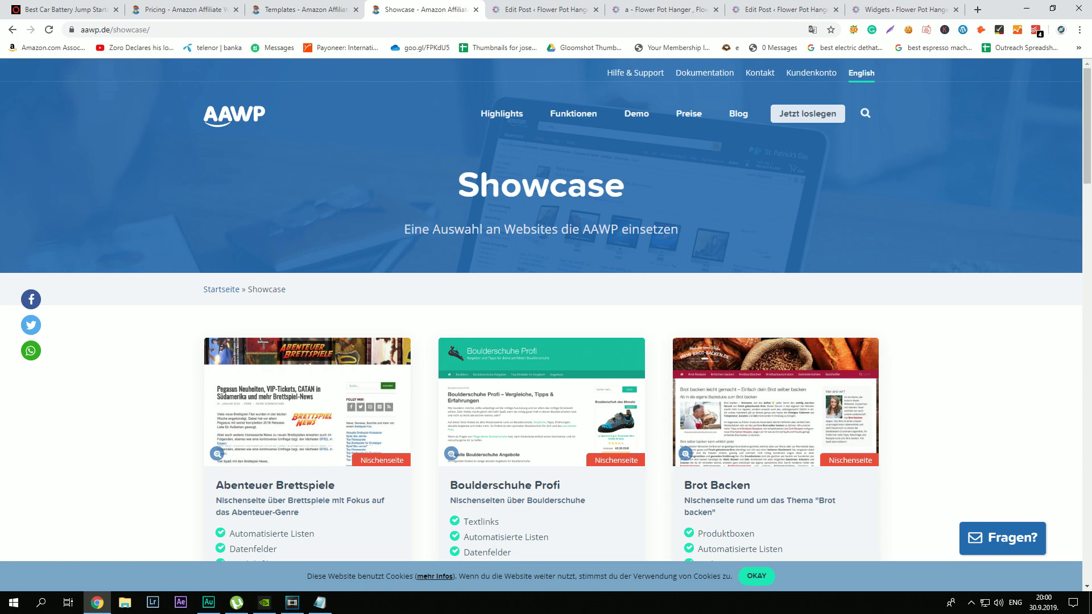
pyautogui.click(305, 9)
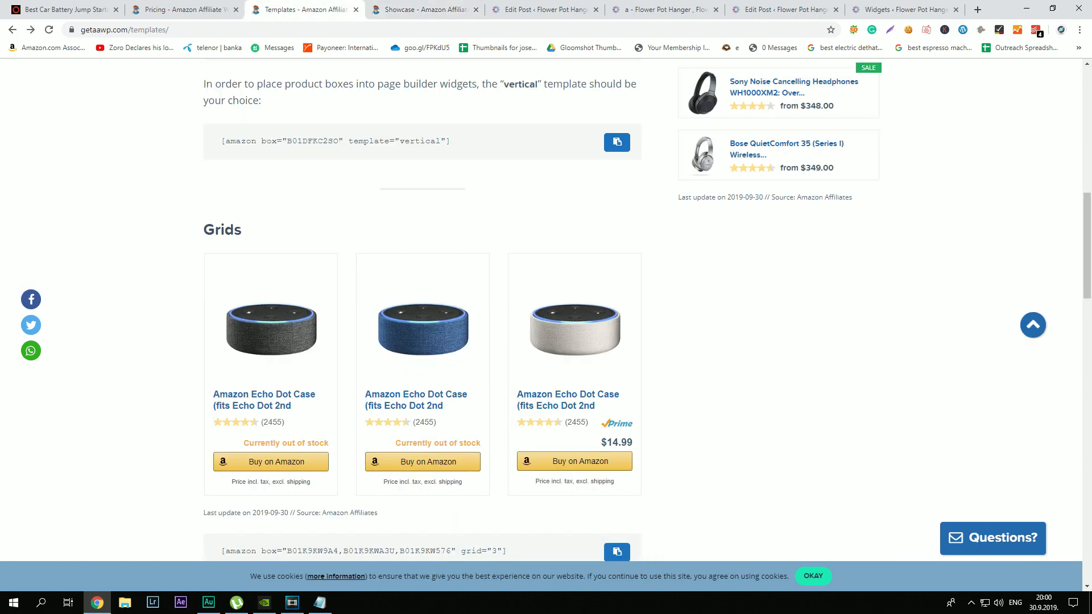
pyautogui.scroll(3, 615, 116)
pyautogui.scroll(6, 614, 116)
pyautogui.scroll(-4, 614, 116)
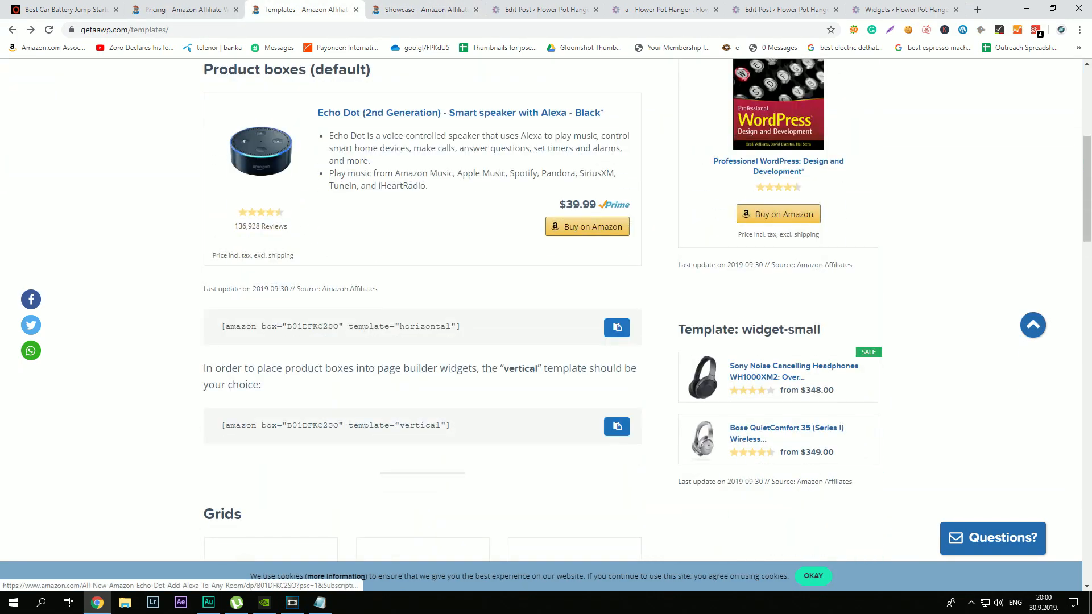
pyautogui.tripleClick(346, 327)
pyautogui.hotkey('ctrl', 'c')
pyautogui.click(779, 9)
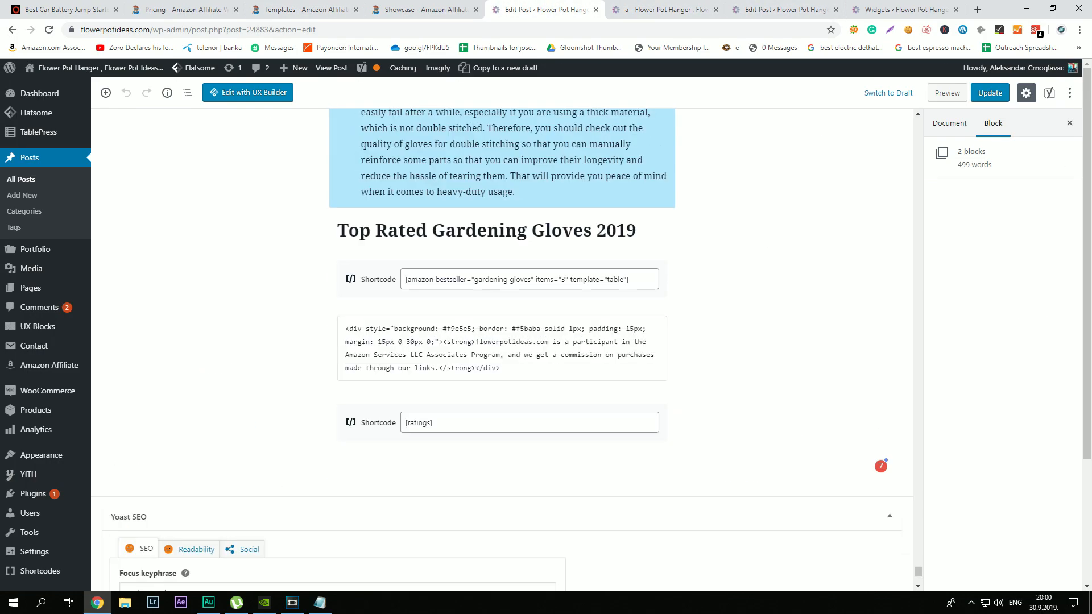
pyautogui.scroll(-1, 505, 349)
pyautogui.click(529, 366)
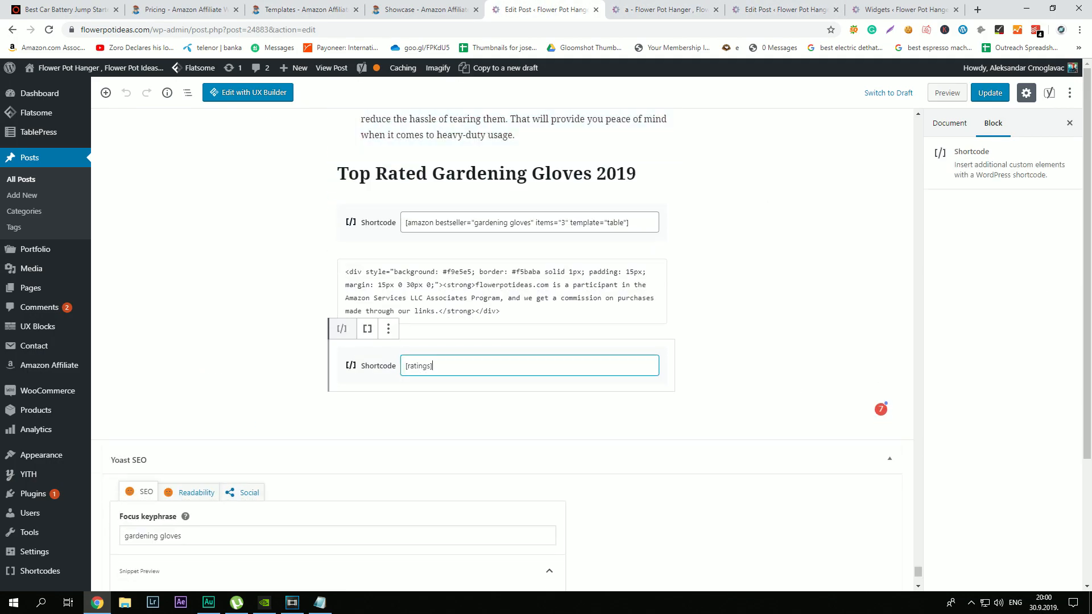
pyautogui.press('Return')
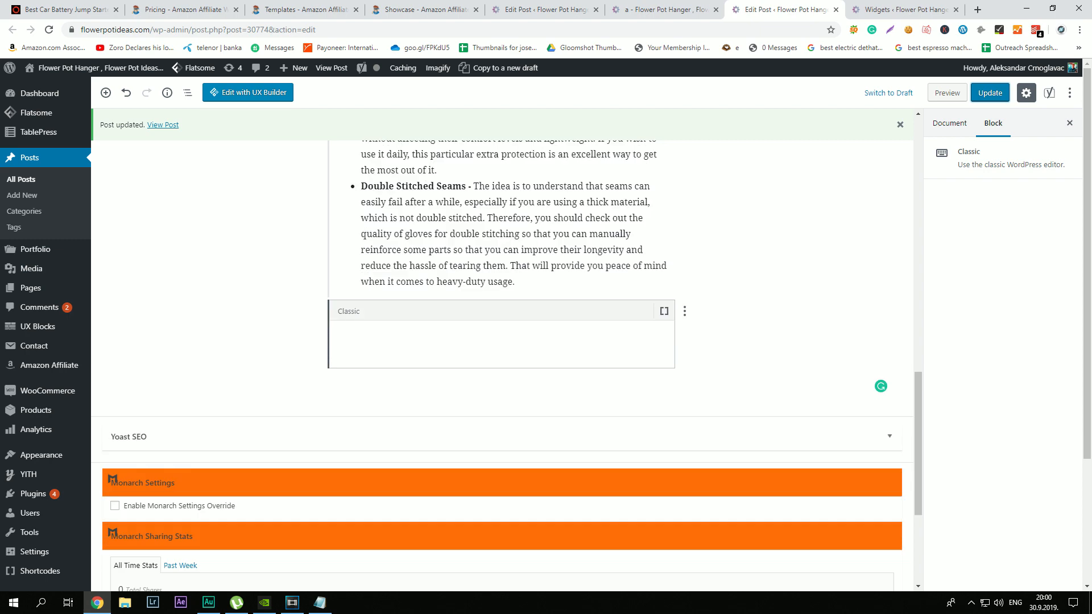
# Step: Paste the shortcode [amazon box="B01DFKC2SO" template="horizontal"] into the empty Classic block at the end of the test post
pyautogui.click(513, 347)
pyautogui.hotkey('ctrl', 'v')
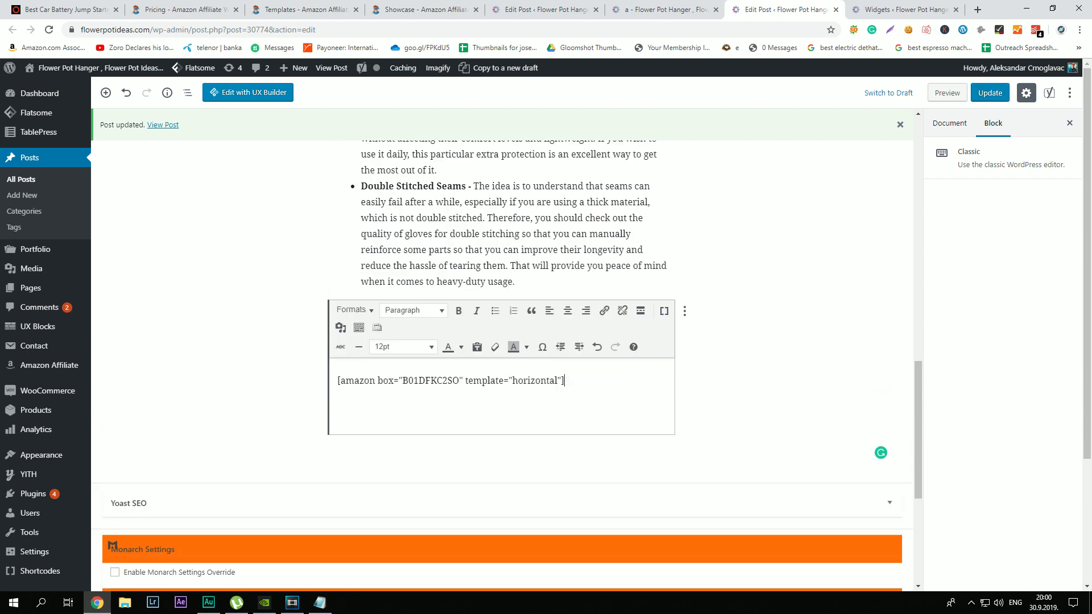
pyautogui.click(398, 453)
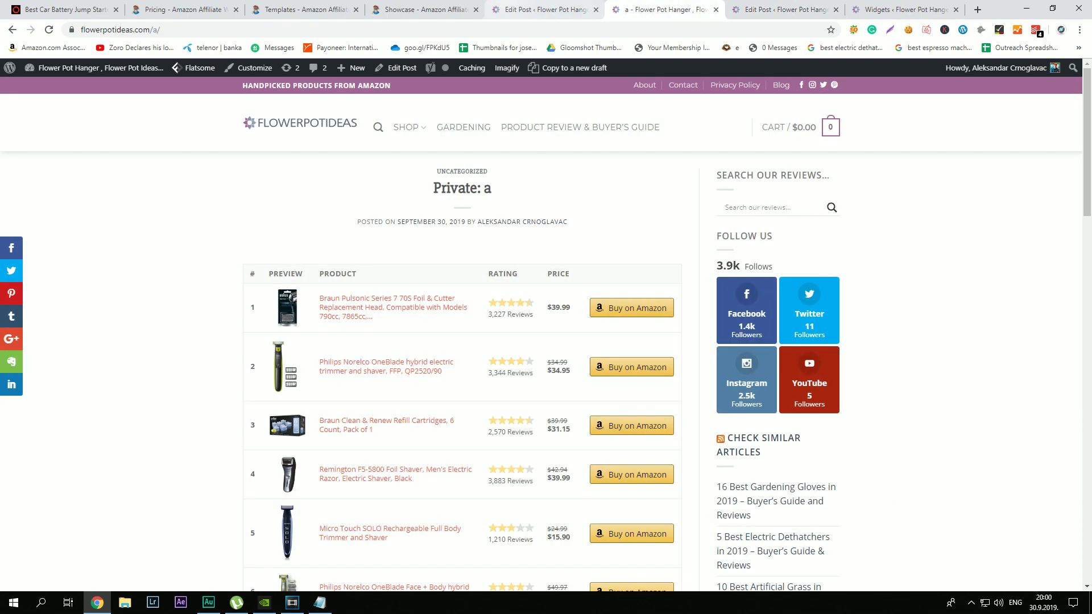
# Step: Copy the vertical product box shortcode from the AAWP templates page
pyautogui.click(424, 10)
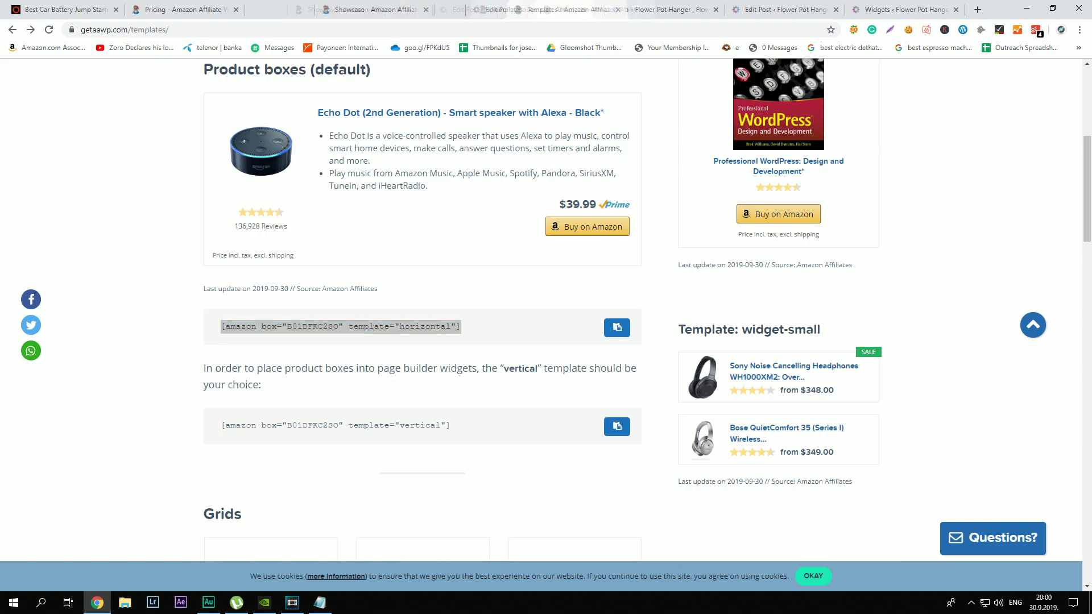
pyautogui.click(617, 322)
pyautogui.scroll(-1, 546, 307)
pyautogui.scroll(-2, 546, 307)
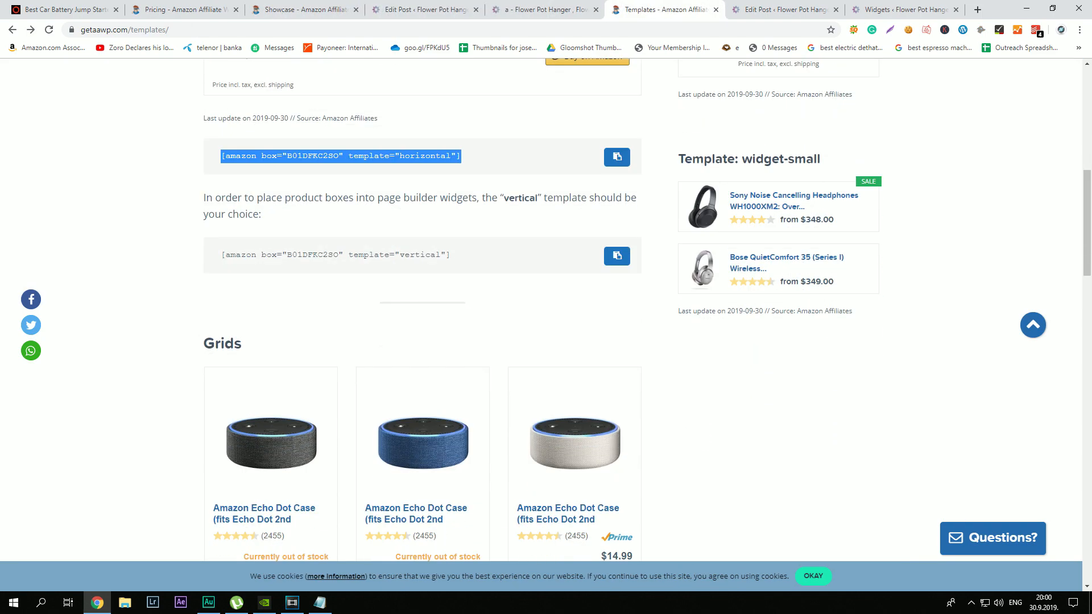
pyautogui.scroll(2, 546, 307)
pyautogui.doubleClick(313, 368)
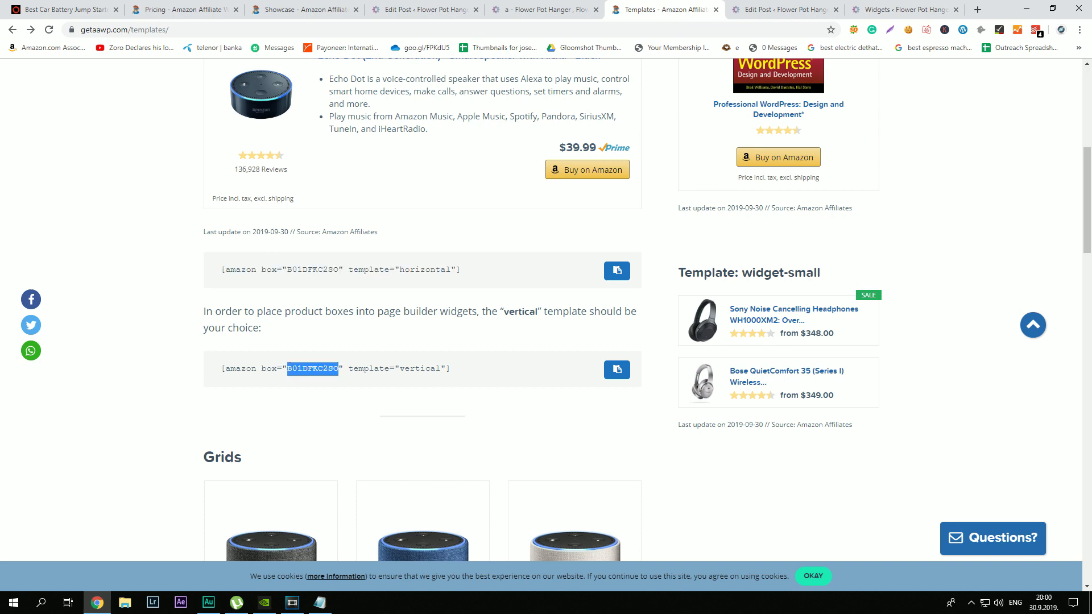
pyautogui.tripleClick(312, 368)
pyautogui.hotkey('ctrl', 'c')
# Step: Paste [amazon box="B01DFKC2SO" template="vertical"] into a new paragraph block below the horizontal box shortcode in the test post
pyautogui.click(905, 10)
pyautogui.click(785, 10)
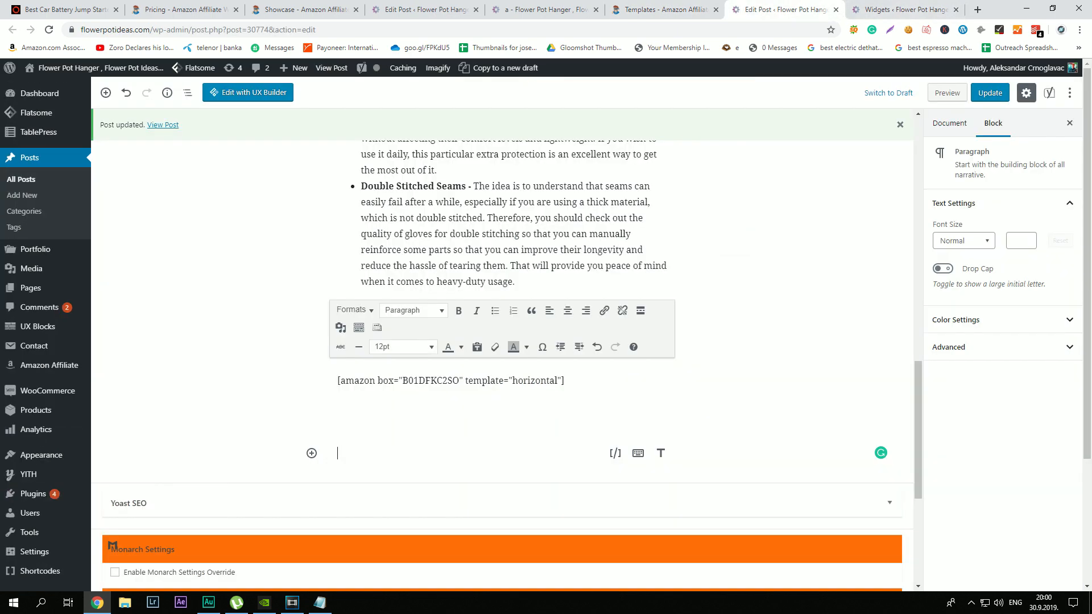
pyautogui.doubleClick(339, 404)
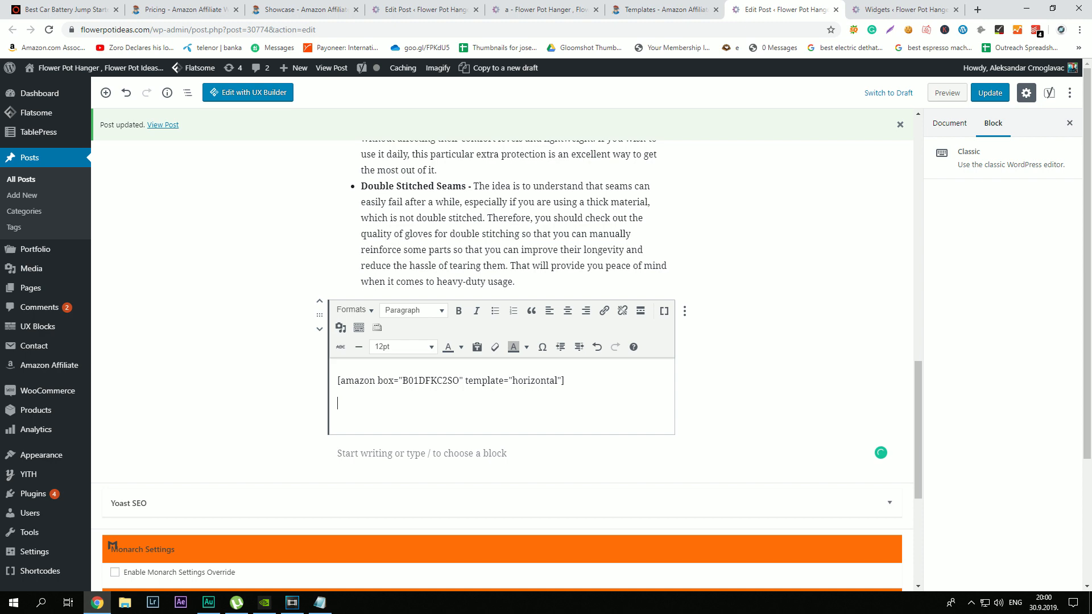
pyautogui.click(421, 453)
pyautogui.hotkey('ctrl', 'v')
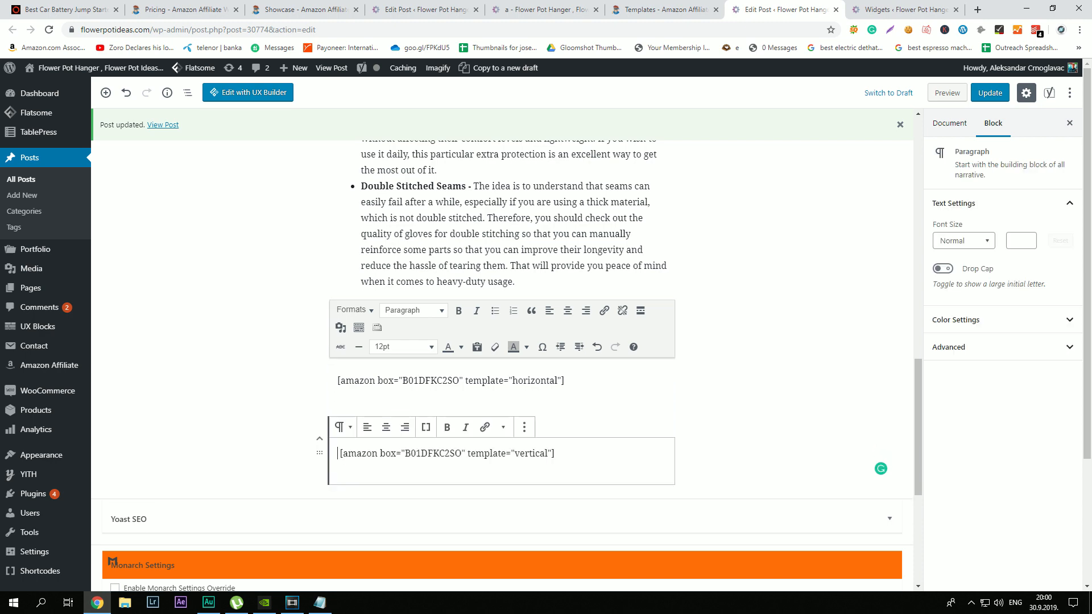
pyautogui.click(768, 398)
# Step: Copy the three-product grid shortcode from the AAWP templates page into a new paragraph below the vertical box shortcode
pyautogui.hotkey('ctrl', 'shift', 'Tab')
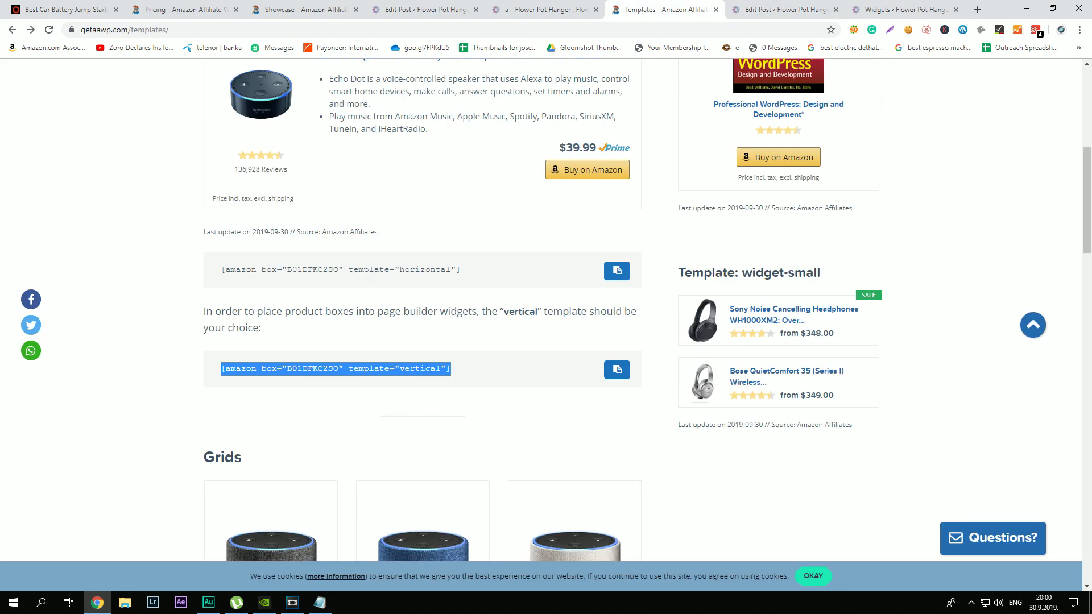
pyautogui.scroll(-4, 614, 343)
pyautogui.tripleClick(313, 437)
pyautogui.hotkey('ctrl', 'c')
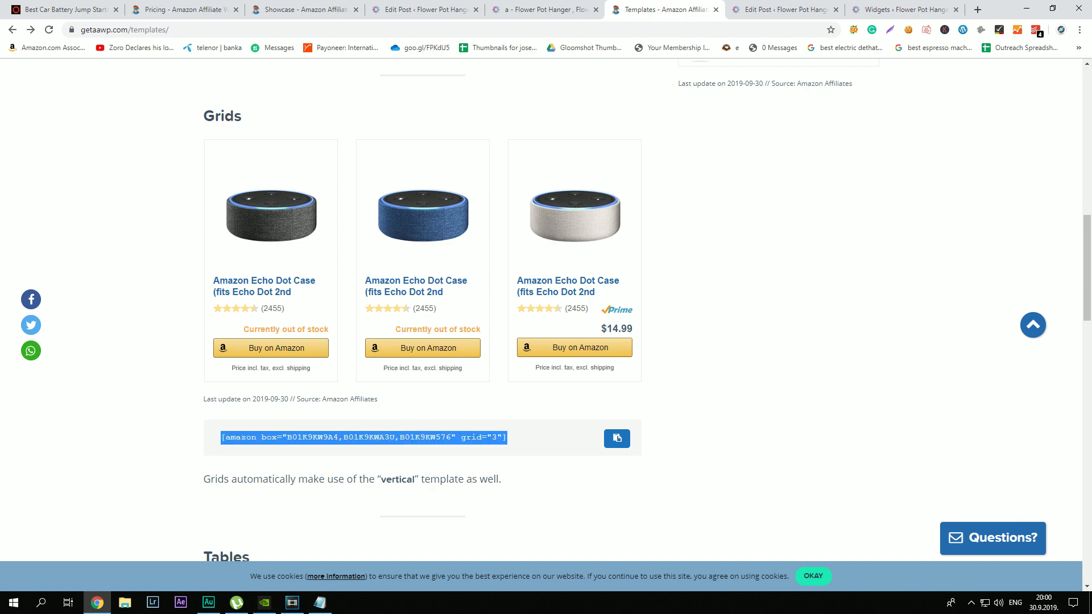
pyautogui.click(893, 10)
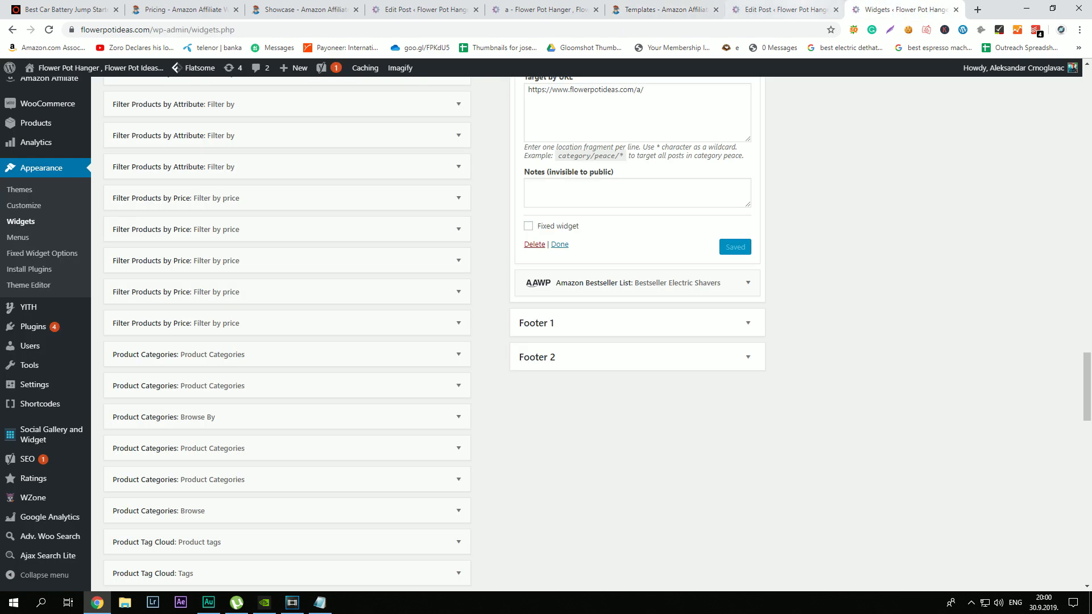
pyautogui.click(803, 10)
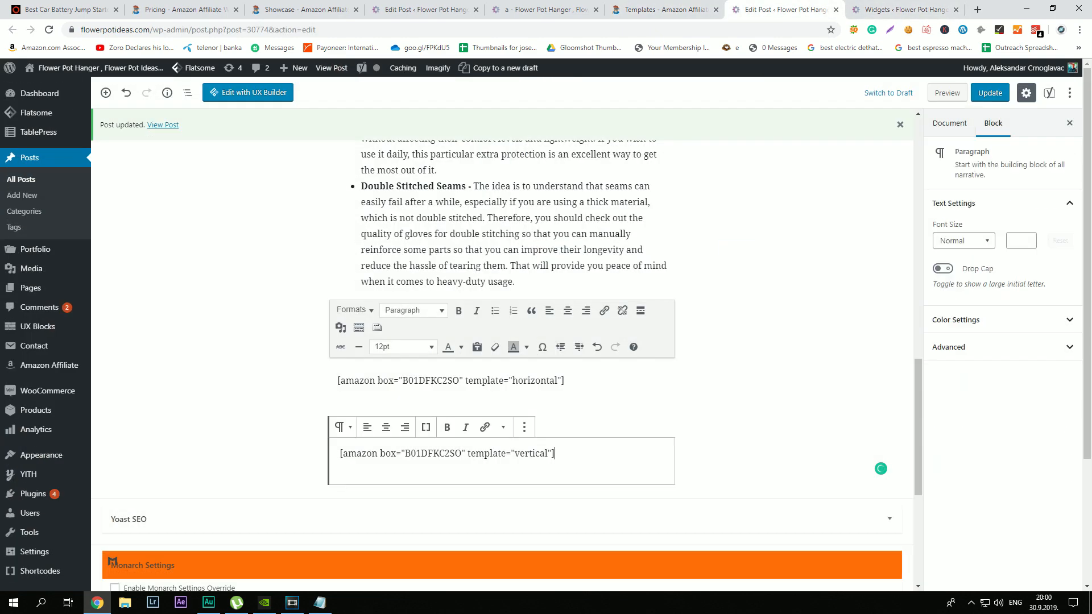
pyautogui.press('Return')
pyautogui.hotkey('ctrl', 'v')
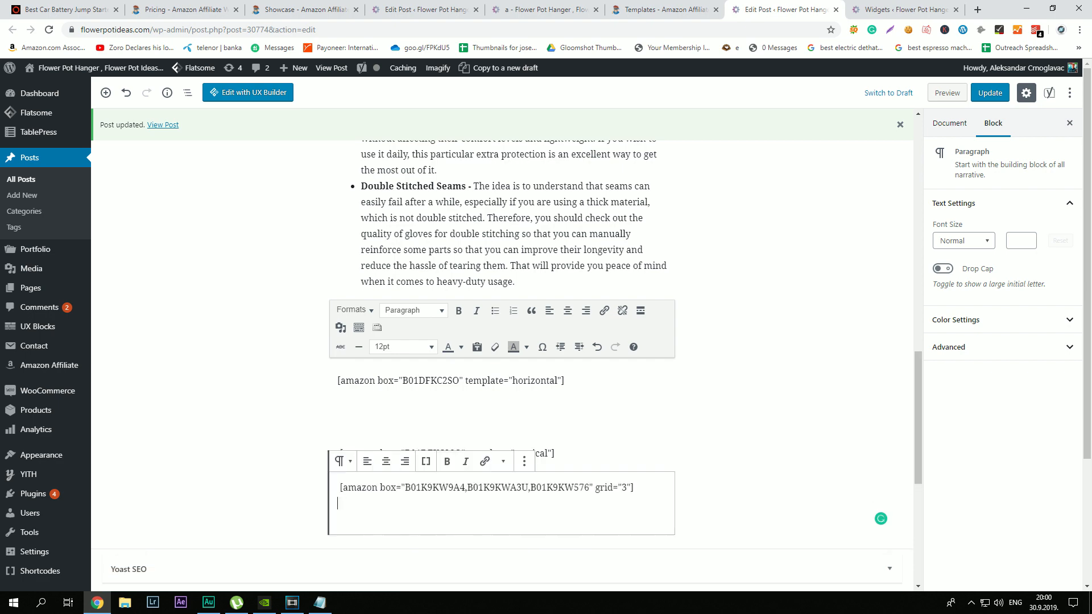
# Step: Copy the shortcode [amazon bestseller="mainboard" items="3" template="table"] from the templates page into a new paragraph below the grid shortcode
pyautogui.click(665, 10)
pyautogui.scroll(-5, 421, 319)
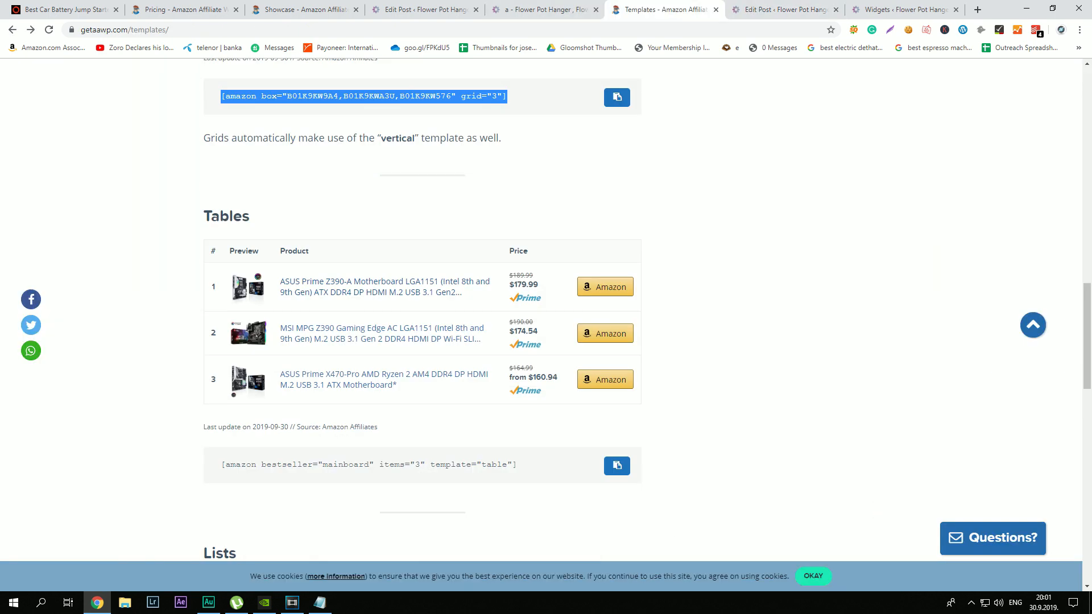
pyautogui.scroll(-2, 256, 392)
pyautogui.tripleClick(272, 407)
pyautogui.hotkey('ctrl', 'c')
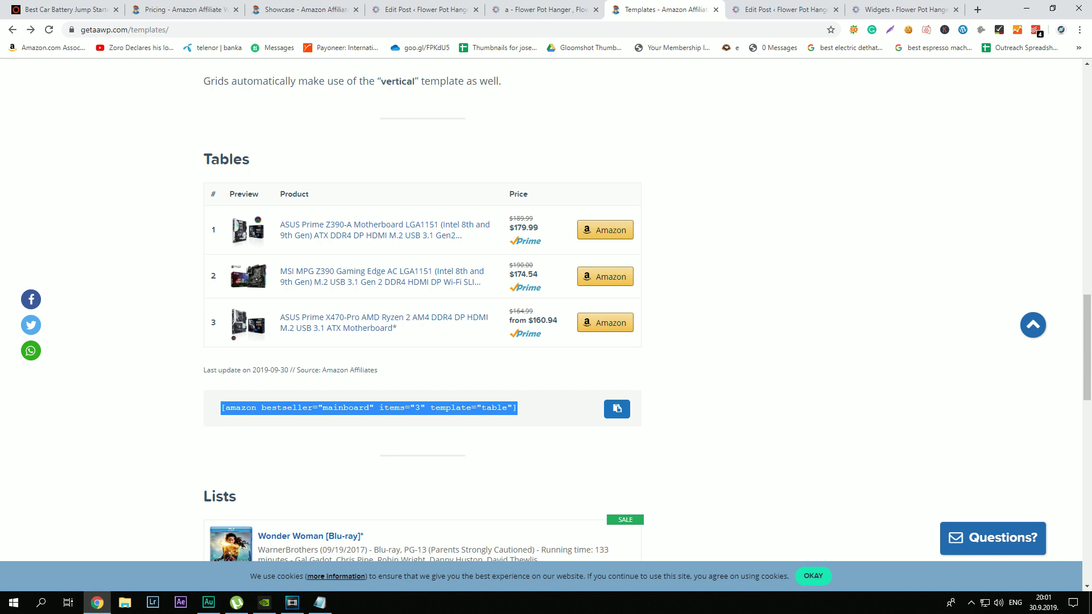
pyautogui.click(764, 8)
pyautogui.press('Return')
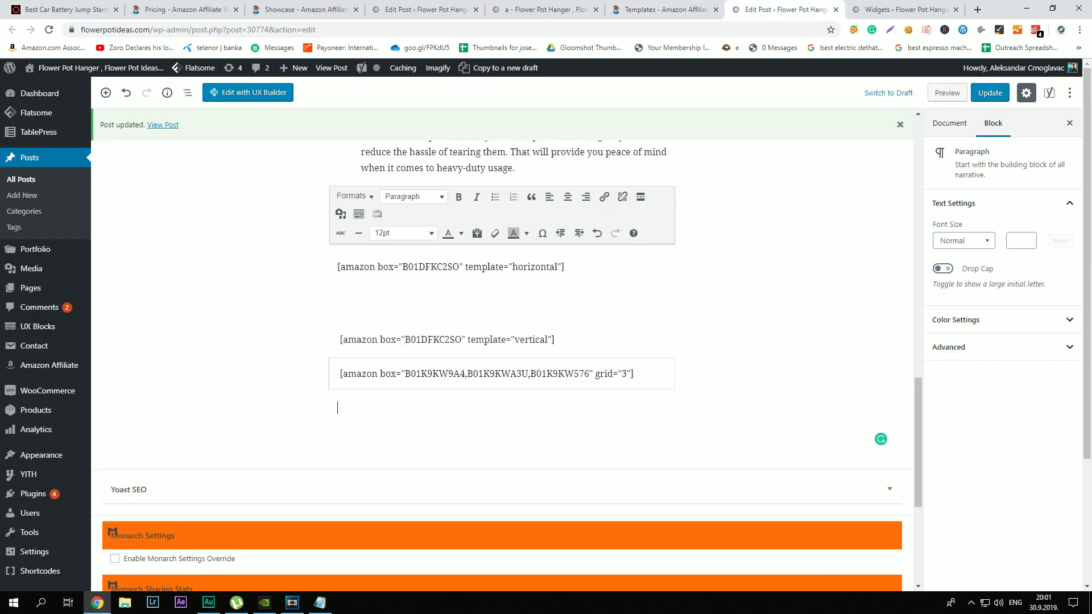
pyautogui.hotkey('ctrl', 'v')
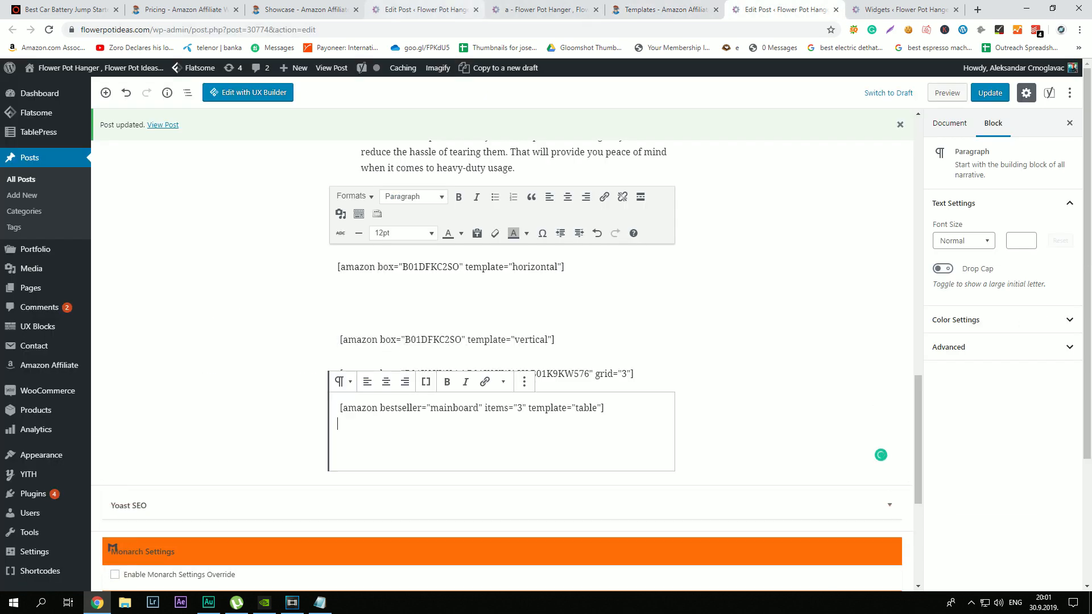
# Step: Copy the four-product shortcode with template="list" from the templates page into a new paragraph below the table shortcode
pyautogui.click(654, 9)
pyautogui.scroll(-9, 540, 307)
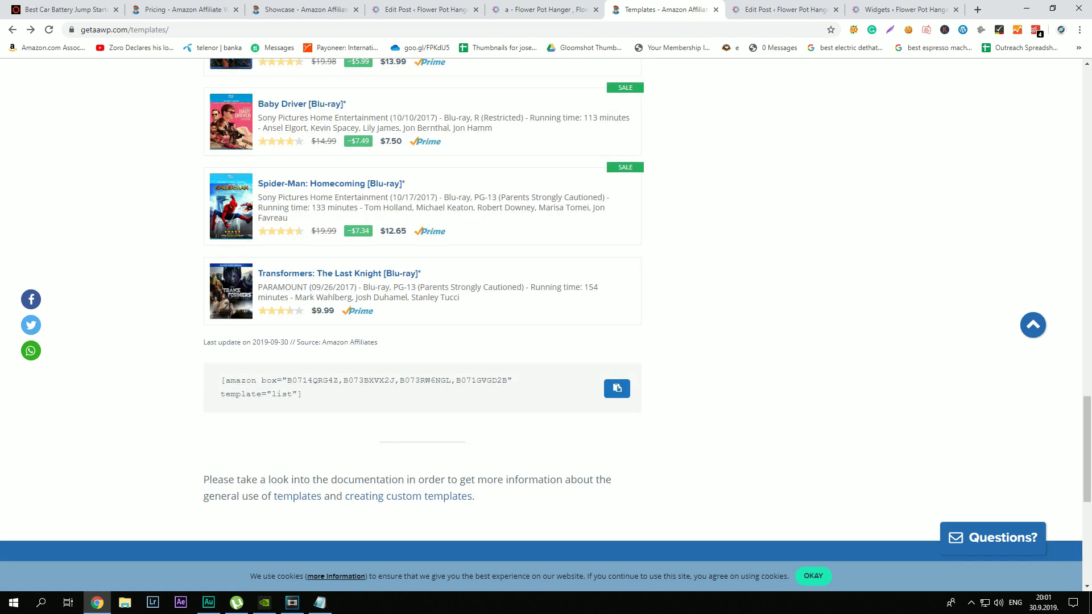
pyautogui.tripleClick(313, 381)
pyautogui.hotkey('ctrl', 'c')
pyautogui.scroll(-4, 313, 381)
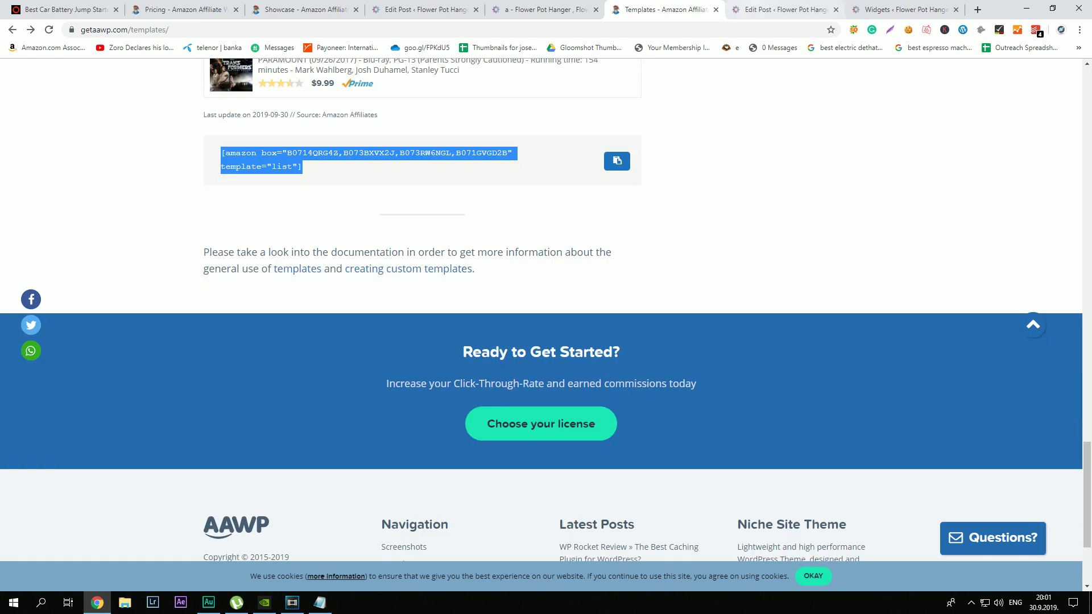
pyautogui.hotkey('ctrl', 'Tab')
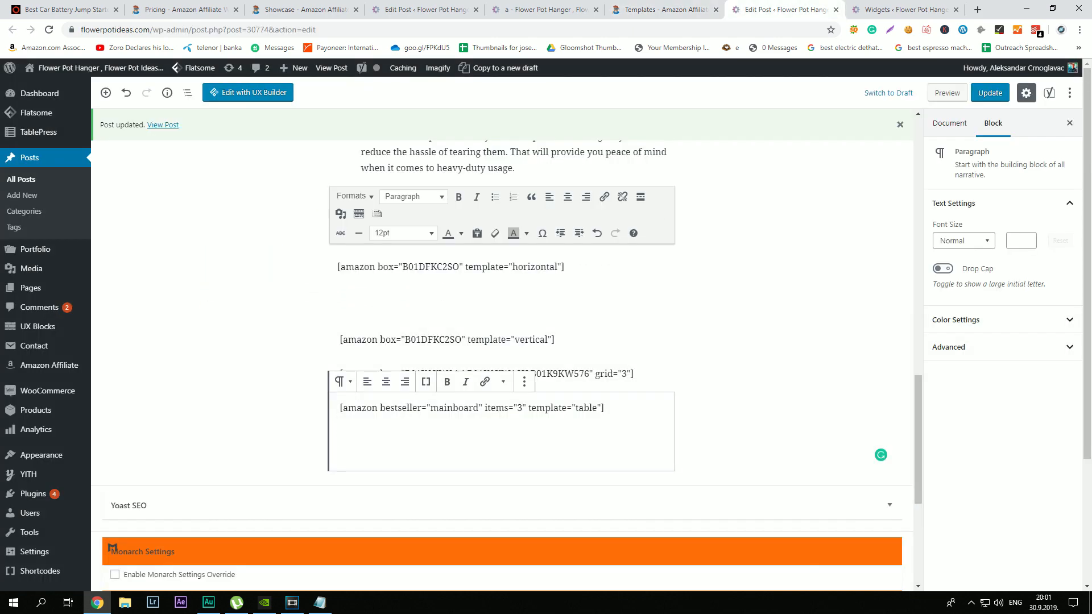
pyautogui.press('Return')
pyautogui.hotkey('ctrl', 'v')
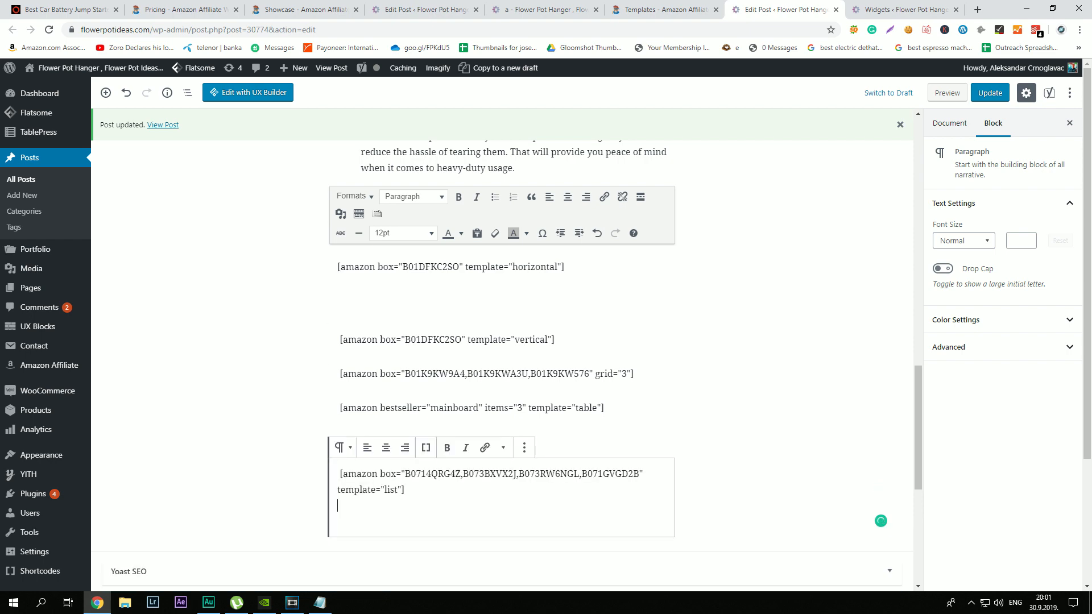
# Step: Update the post and reload its public page to check the inserted Amazon product displays
pyautogui.hotkey('ctrl', 's')
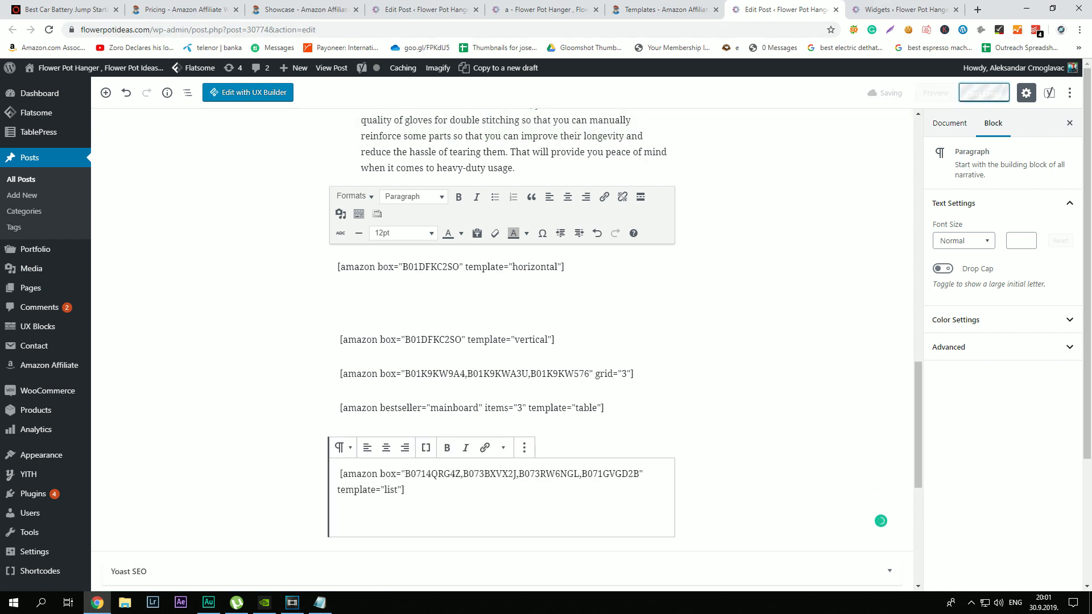
pyautogui.moveTo(541, 10); pyautogui.dragTo(669, 9)
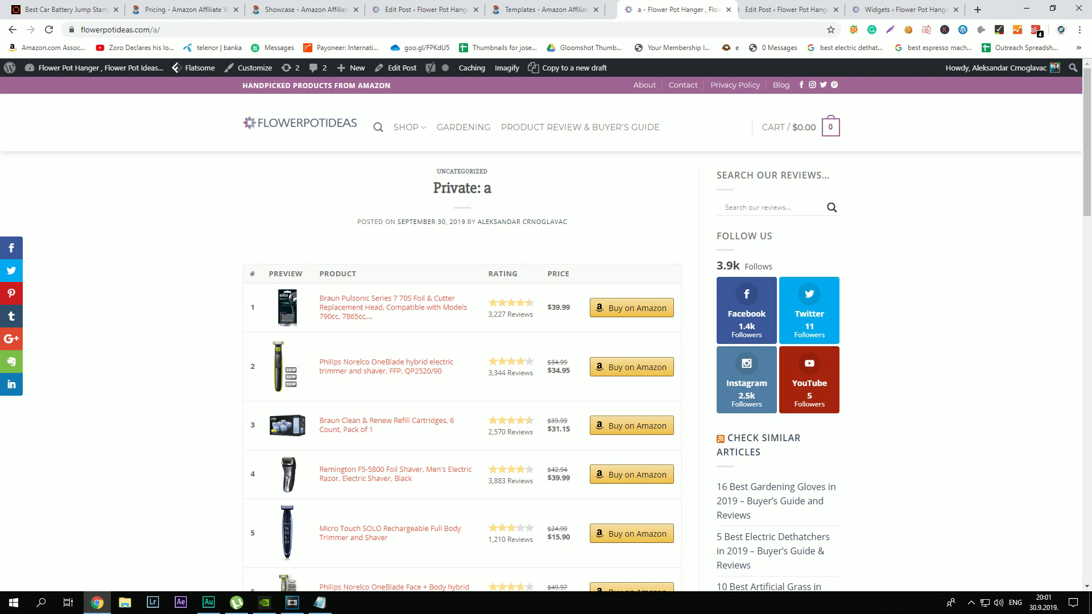
pyautogui.click(49, 30)
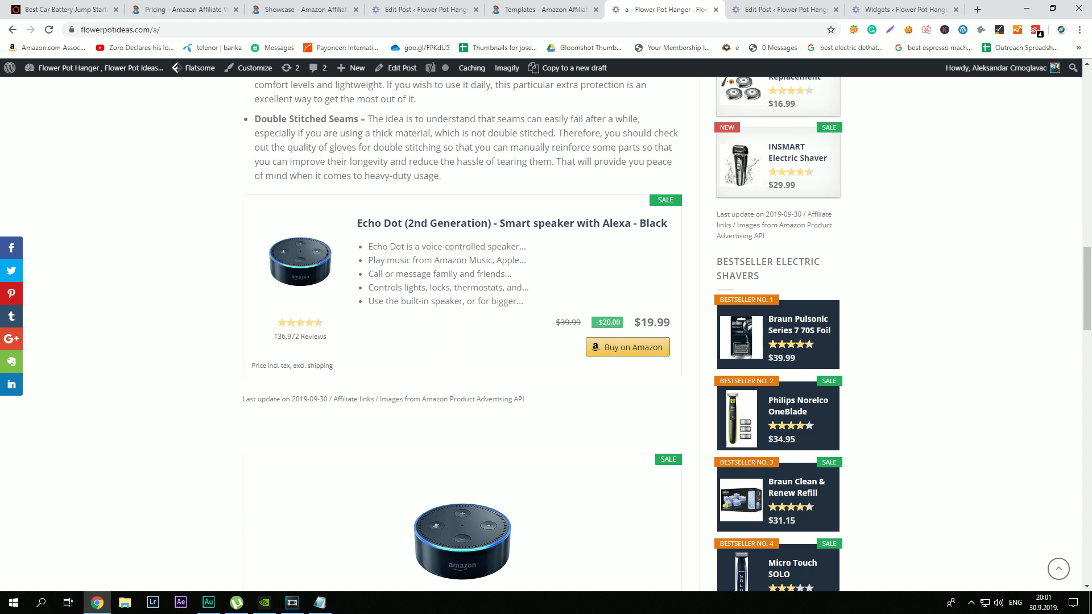
# Step: Clear the product ID in the post's horizontal box shortcode
pyautogui.click(775, 9)
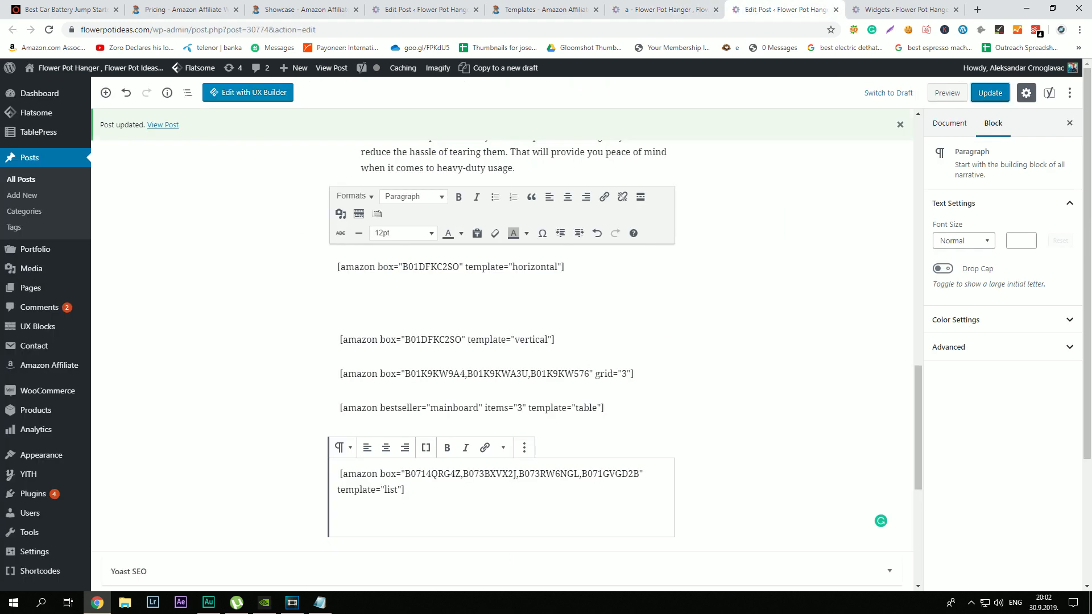
pyautogui.doubleClick(431, 267)
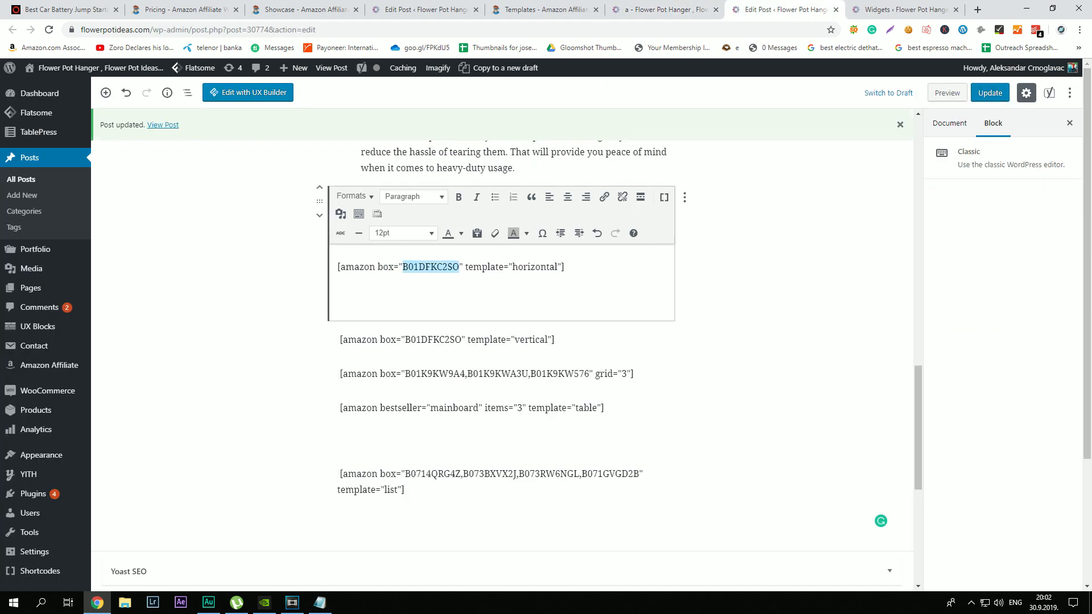
pyautogui.press('BackSpace')
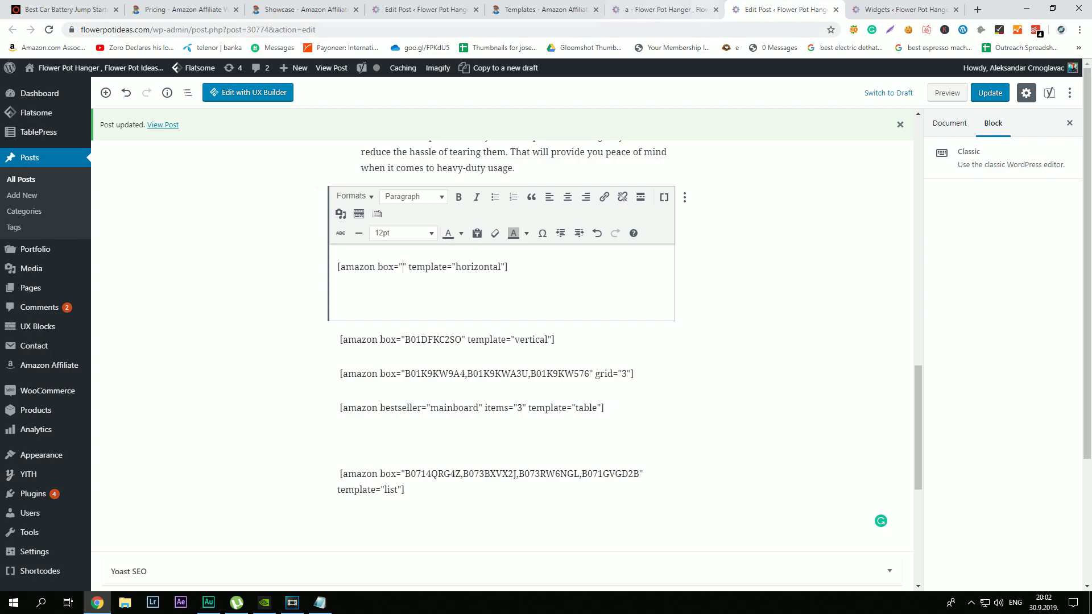
# Step: Open the Braun Clean & Renew Refill Cartridges on Amazon from the post's table and copy the product ID from its address
pyautogui.click(685, 10)
pyautogui.scroll(15, 512, 319)
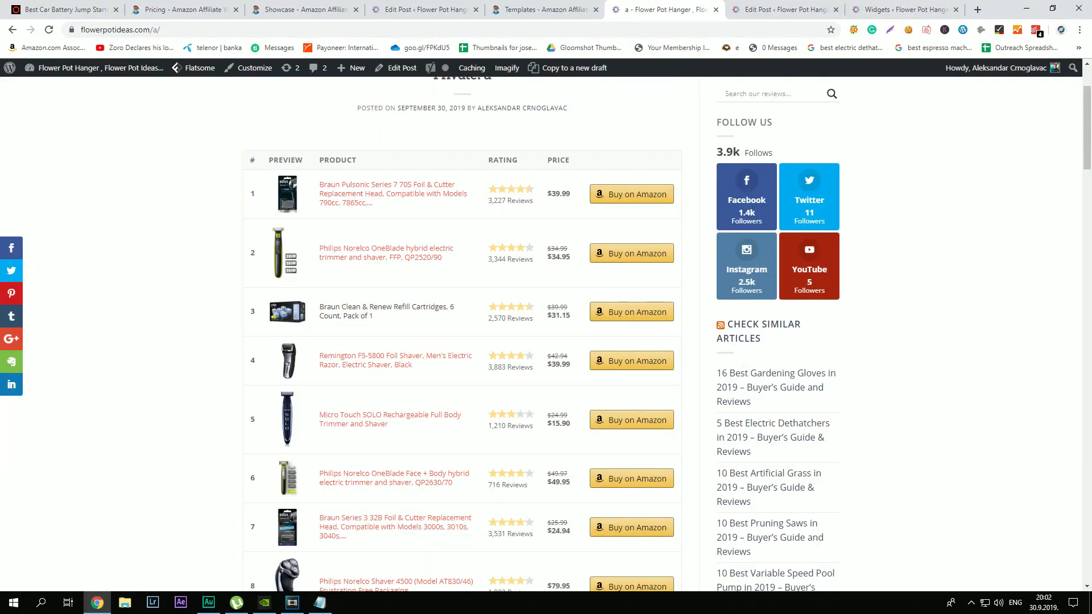
pyautogui.click(393, 307)
pyautogui.click(310, 29)
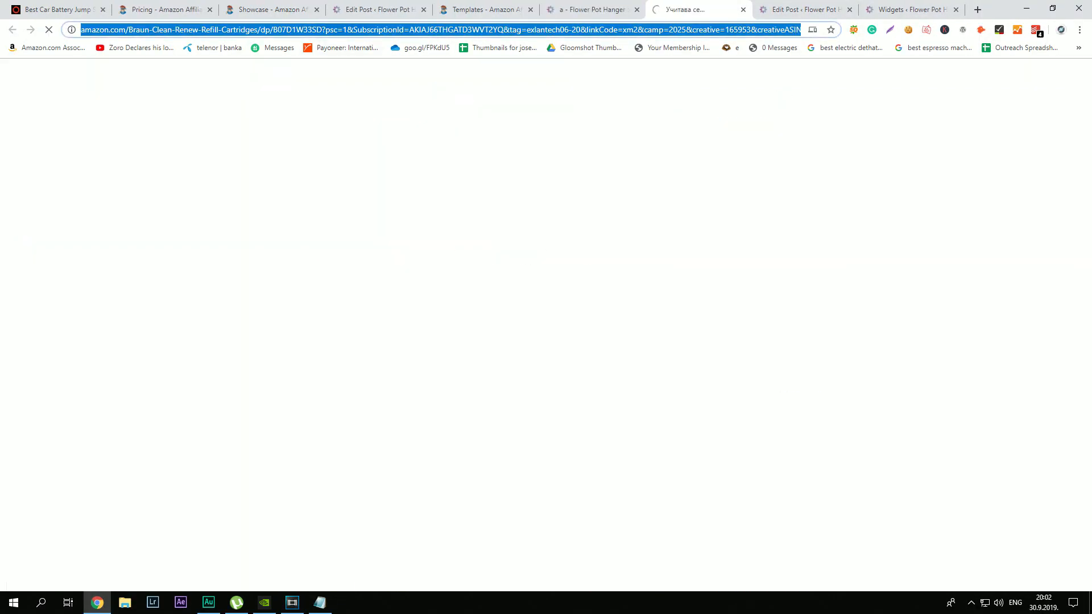
pyautogui.doubleClick(319, 29)
pyautogui.hotkey('ctrl', 'c')
# Step: Set the horizontal shortcode's box ID to B07D1W33SD and update the post
pyautogui.click(807, 10)
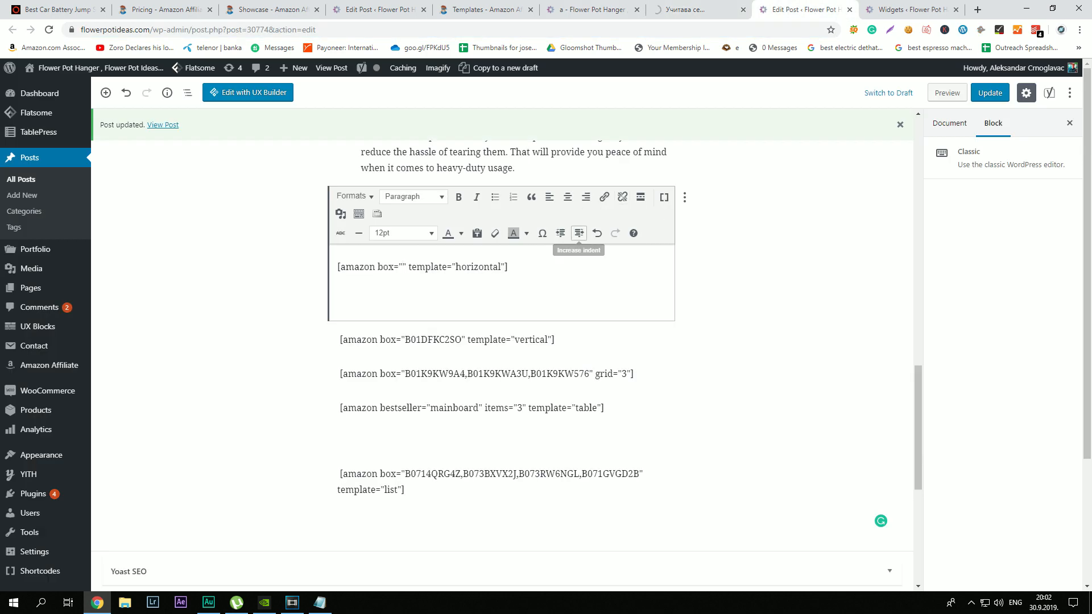
pyautogui.hotkey('ctrl', 'v')
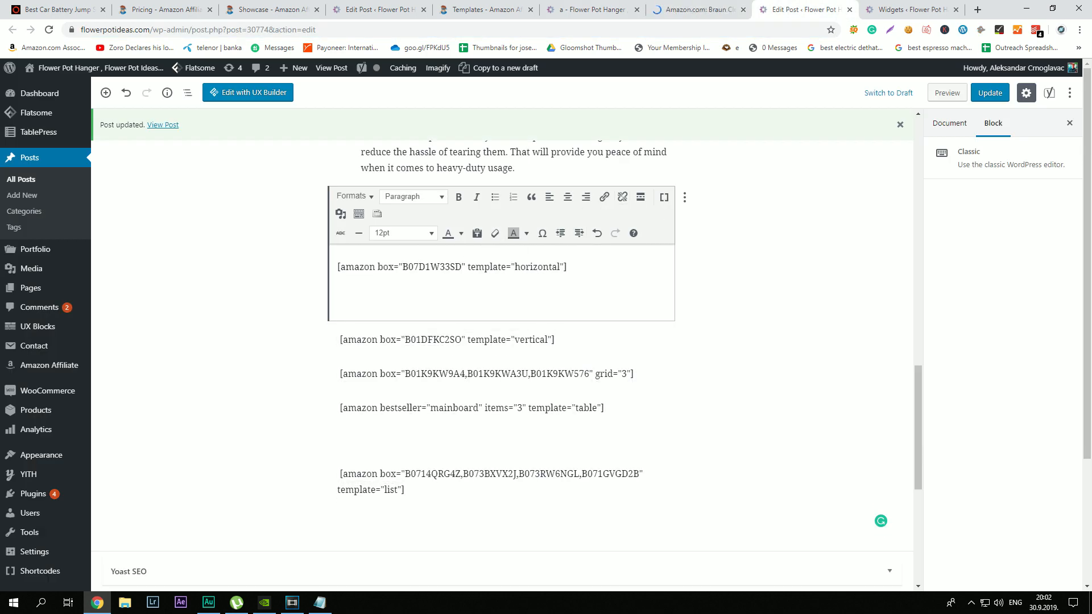
pyautogui.hotkey('ctrl', 's')
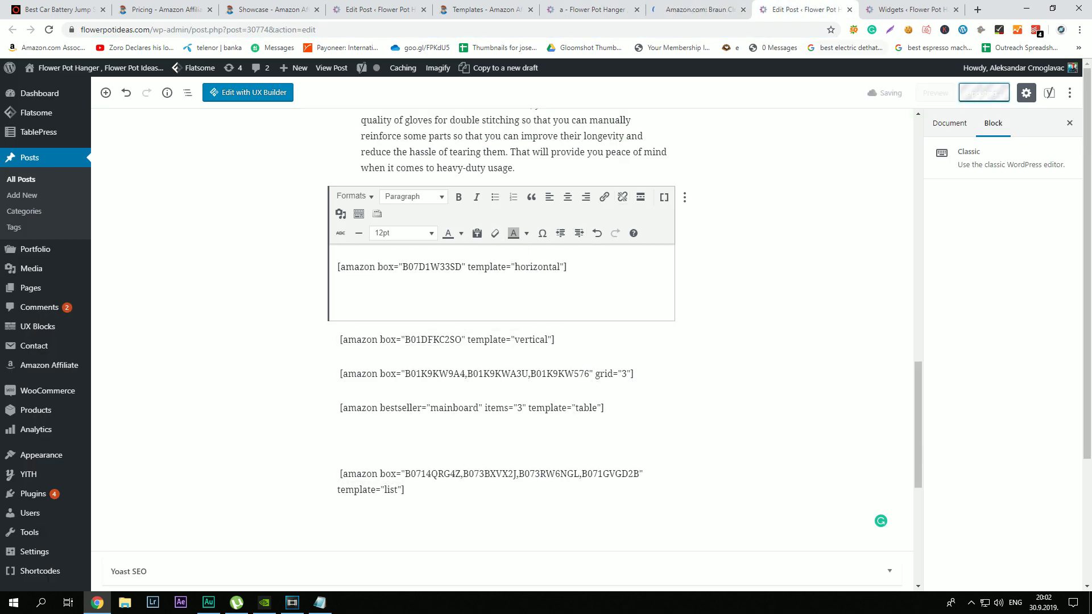
# Step: Close the Amazon page, reload the public post and examine the horizontal product box's product details and review count
pyautogui.click(590, 9)
pyautogui.click(743, 10)
pyautogui.click(49, 30)
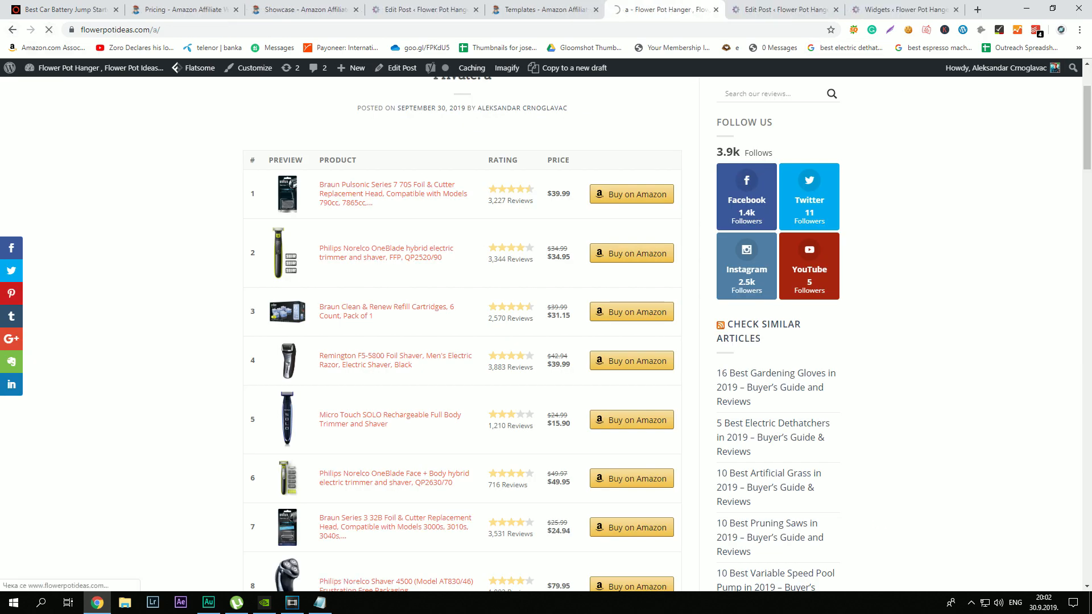
pyautogui.scroll(-20, 462, 512)
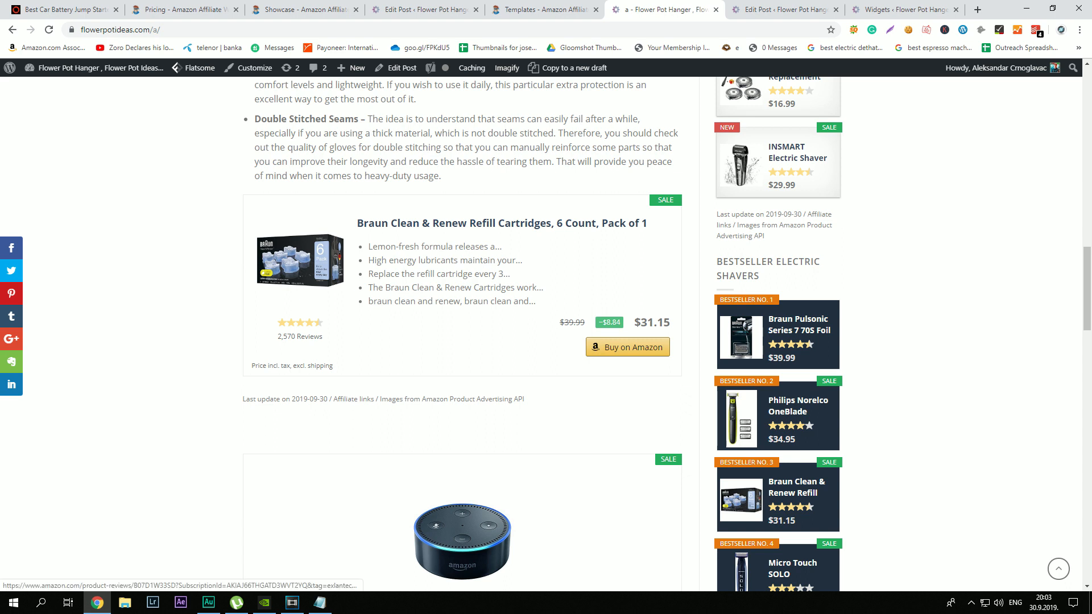
pyautogui.moveTo(277, 337); pyautogui.dragTo(323, 336)
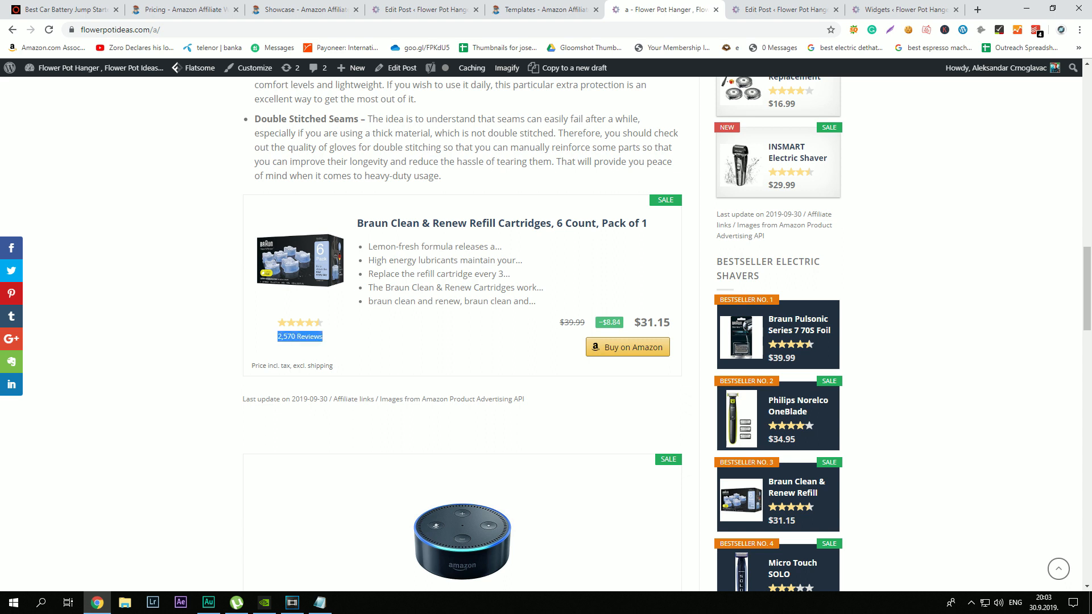
pyautogui.click(325, 337)
# Step: Open the output settings of the Amazon Affiliate plugin in the WordPress admin
pyautogui.click(904, 9)
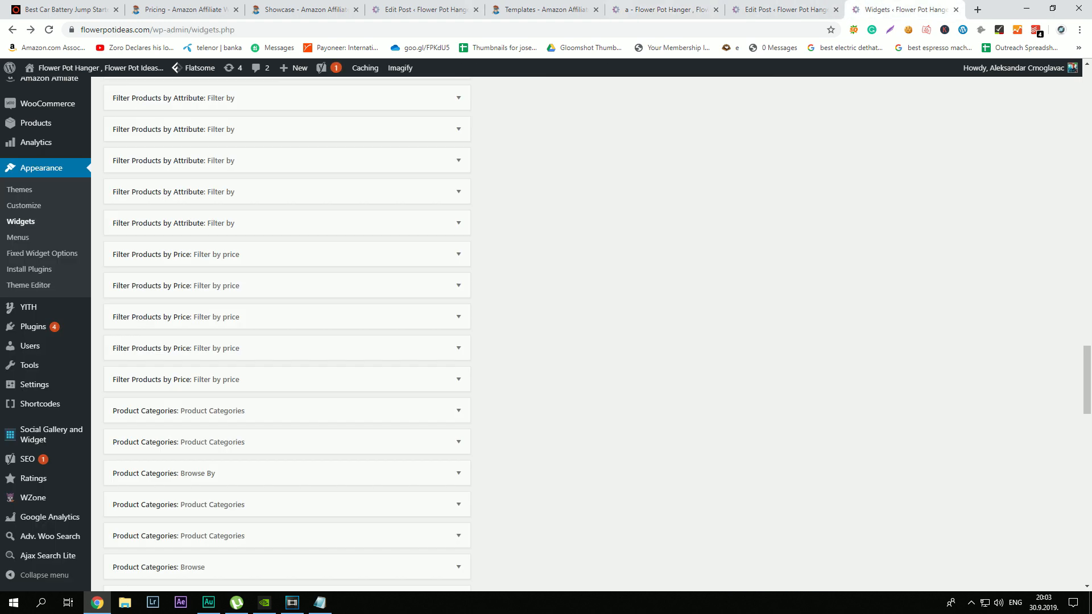
pyautogui.scroll(1, 50, 135)
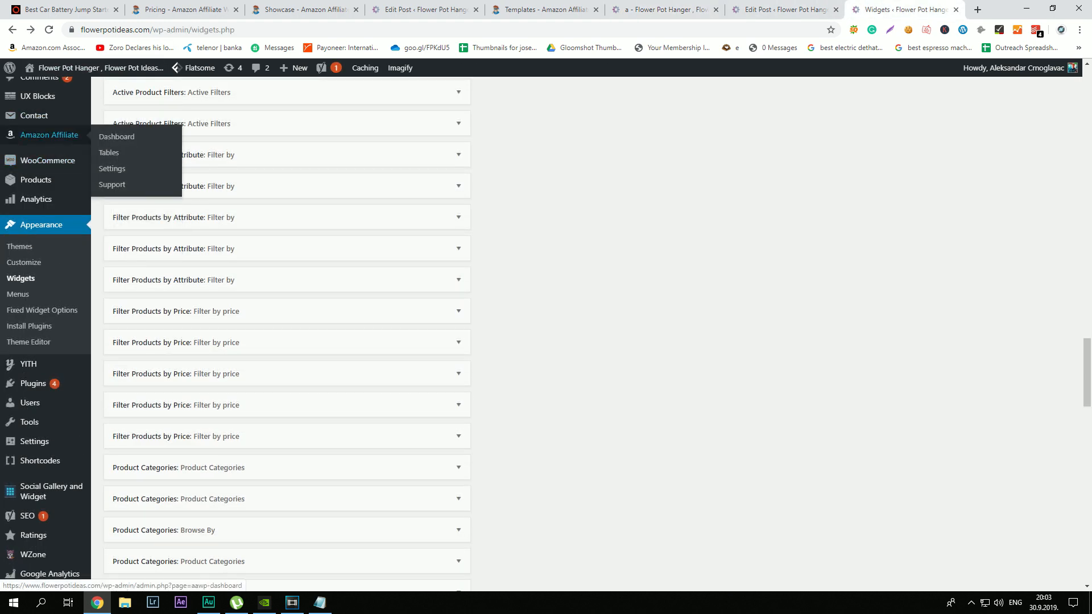
pyautogui.click(111, 169)
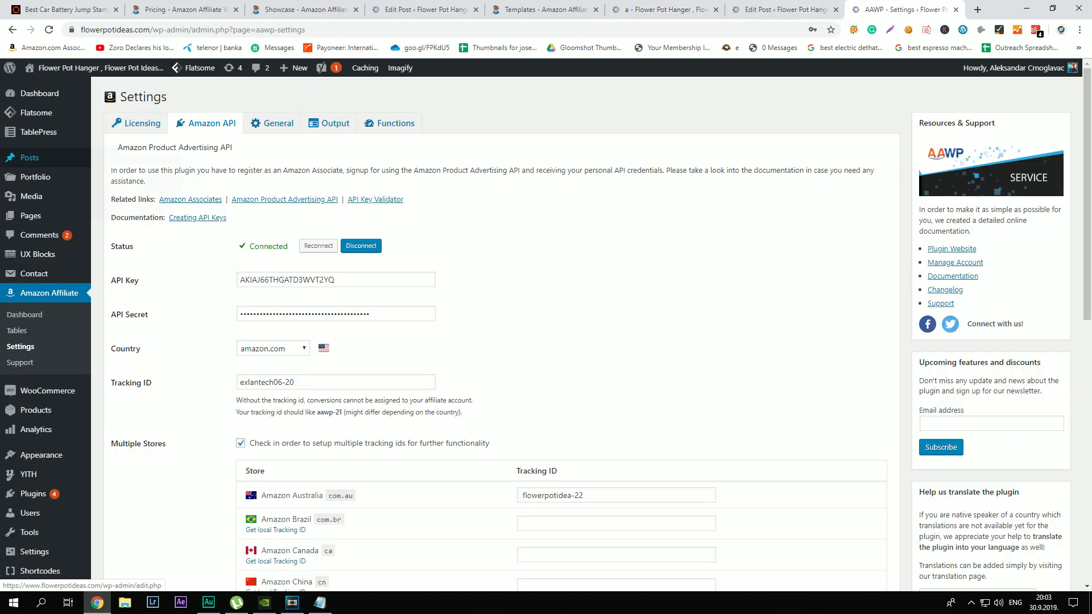
pyautogui.click(280, 122)
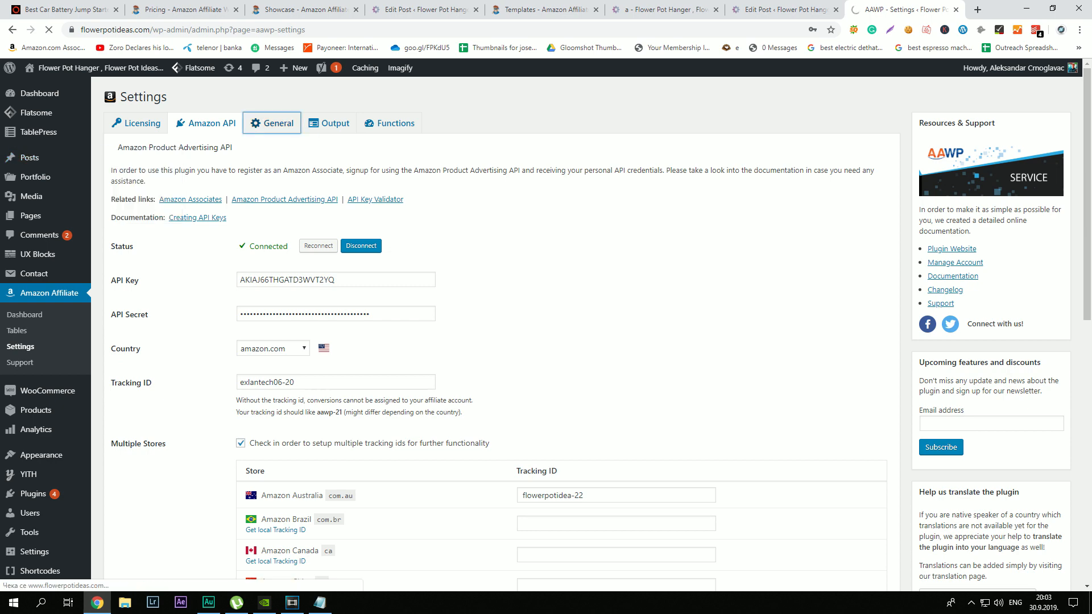
pyautogui.click(329, 123)
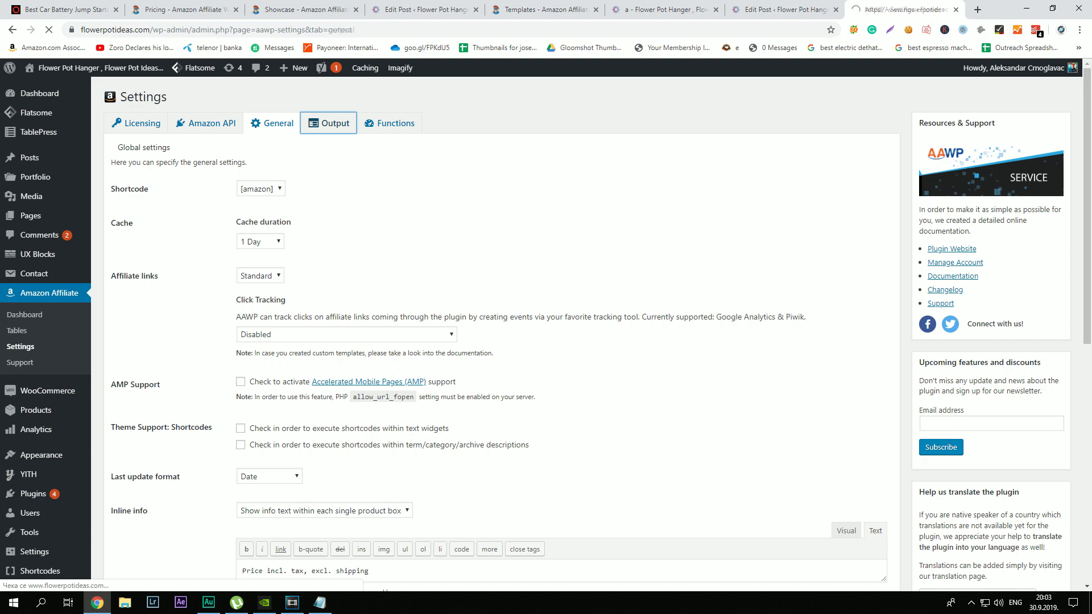
# Step: Set the rating section's Reviews option to Hide
pyautogui.scroll(-3, 495, 333)
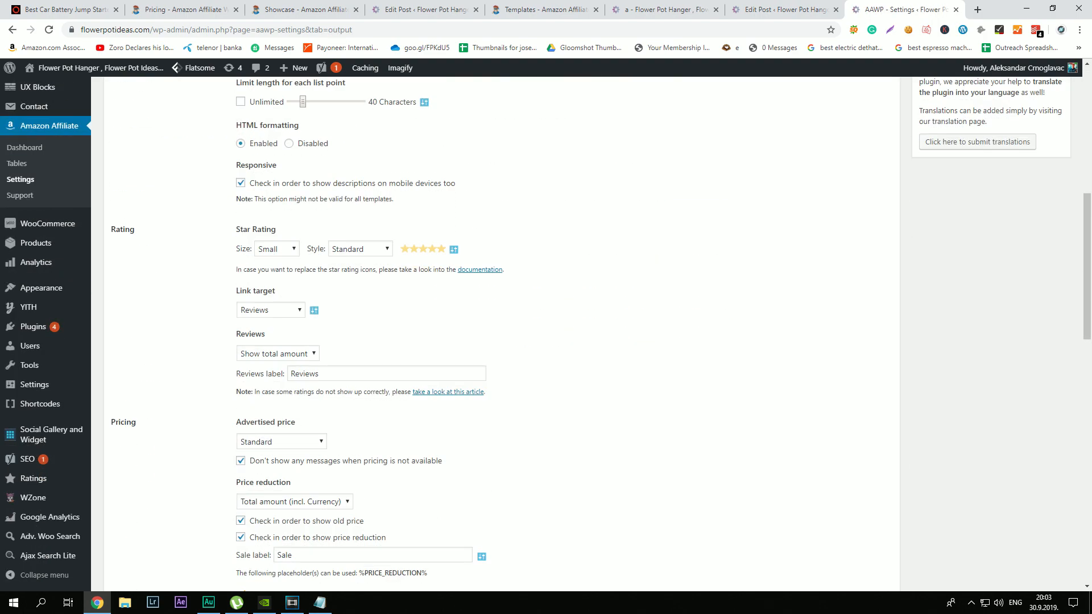
pyautogui.click(277, 354)
pyautogui.click(278, 368)
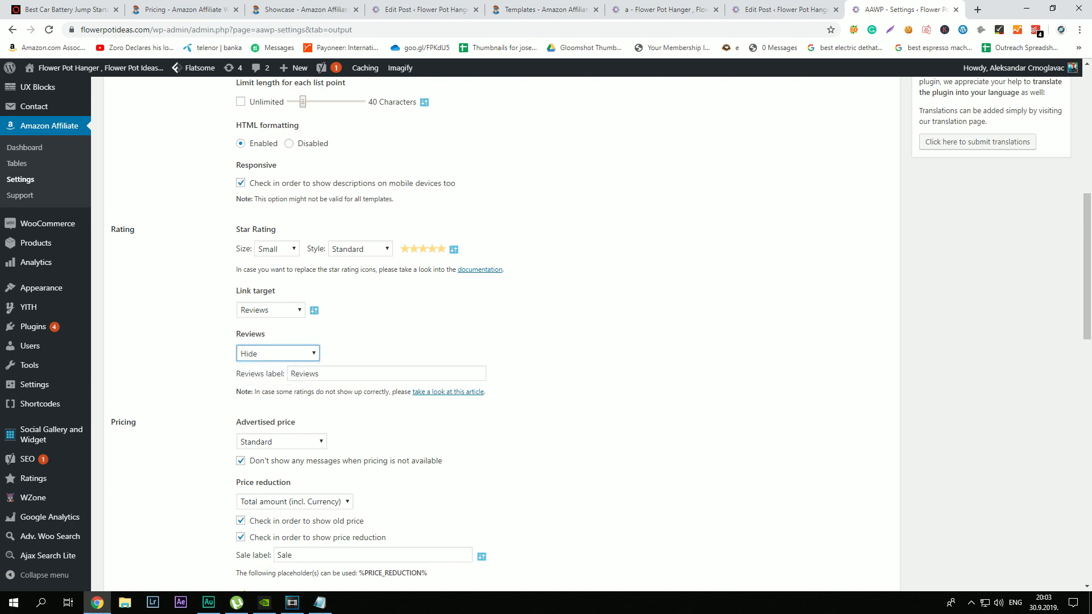
pyautogui.click(421, 340)
# Step: Raise the description's length limit for each list point to 200 characters and set the number of list points to 3
pyautogui.scroll(4, 495, 332)
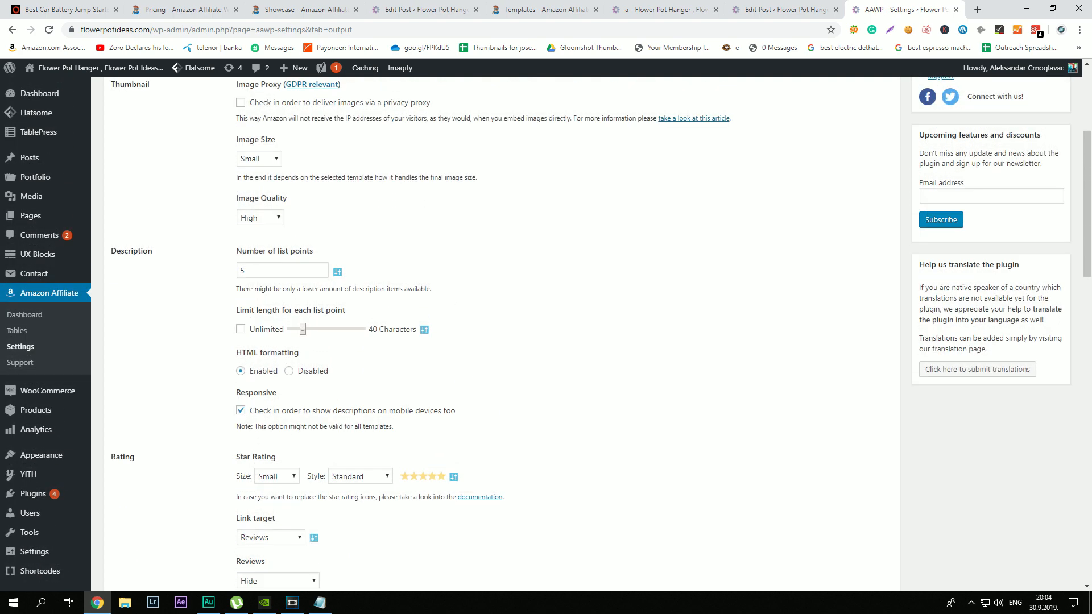
pyautogui.moveTo(303, 329); pyautogui.dragTo(344, 330)
pyautogui.moveTo(251, 270); pyautogui.dragTo(230, 271)
pyautogui.write('3')
pyautogui.click(216, 273)
# Step: Set the thumbnail image size to Large and raise the product title's character limit
pyautogui.scroll(1, 601, 334)
pyautogui.scroll(1, 601, 334)
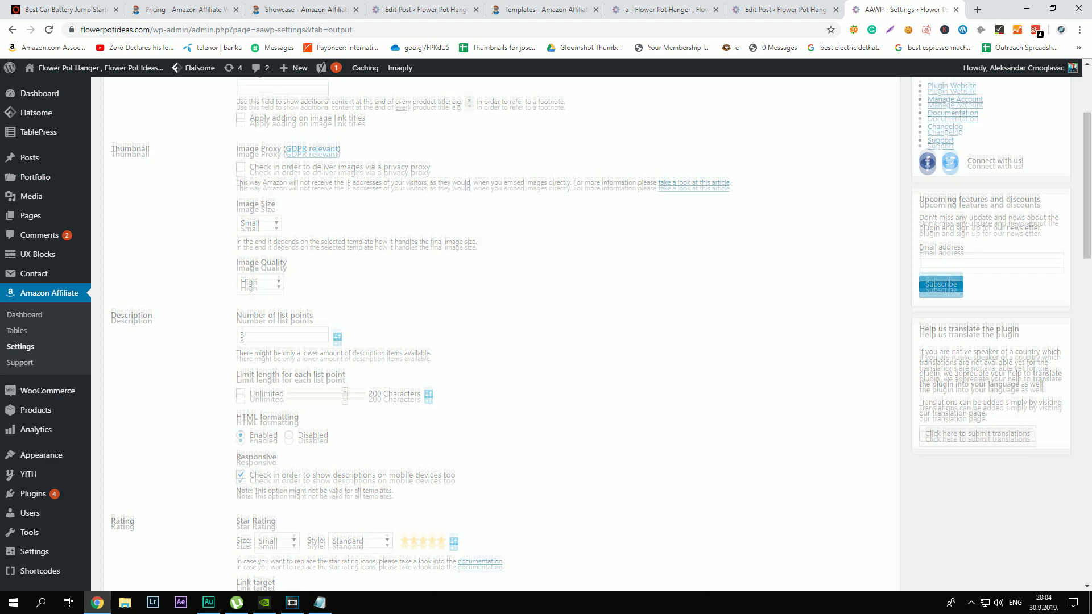
pyautogui.click(259, 273)
pyautogui.click(253, 310)
pyautogui.scroll(2, 495, 334)
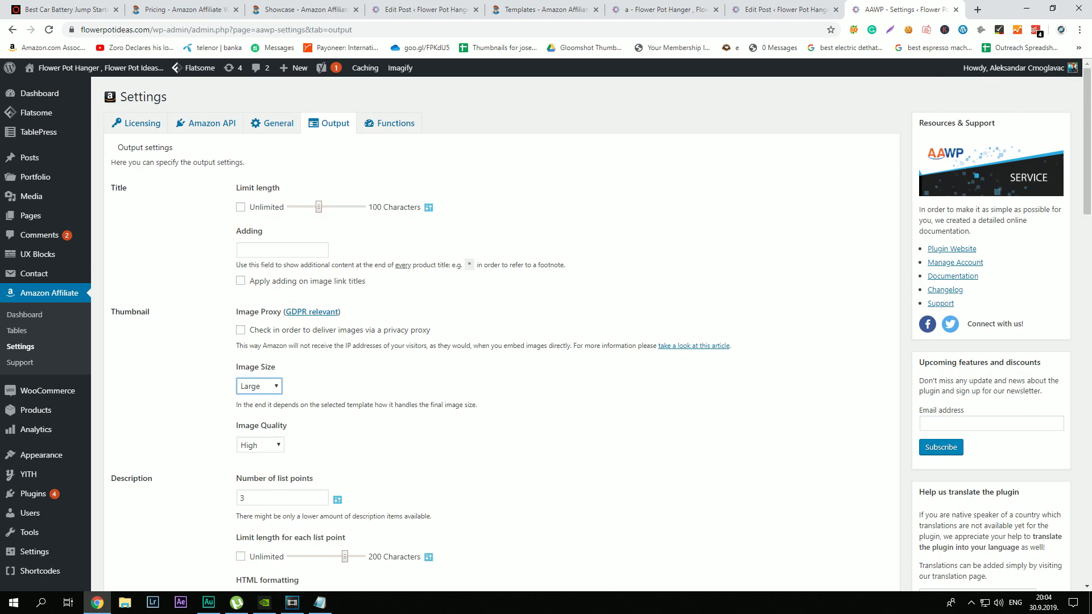
pyautogui.moveTo(318, 207); pyautogui.dragTo(360, 207)
# Step: Save the output settings and reload the public post
pyautogui.scroll(-8, 495, 335)
pyautogui.scroll(-10, 495, 334)
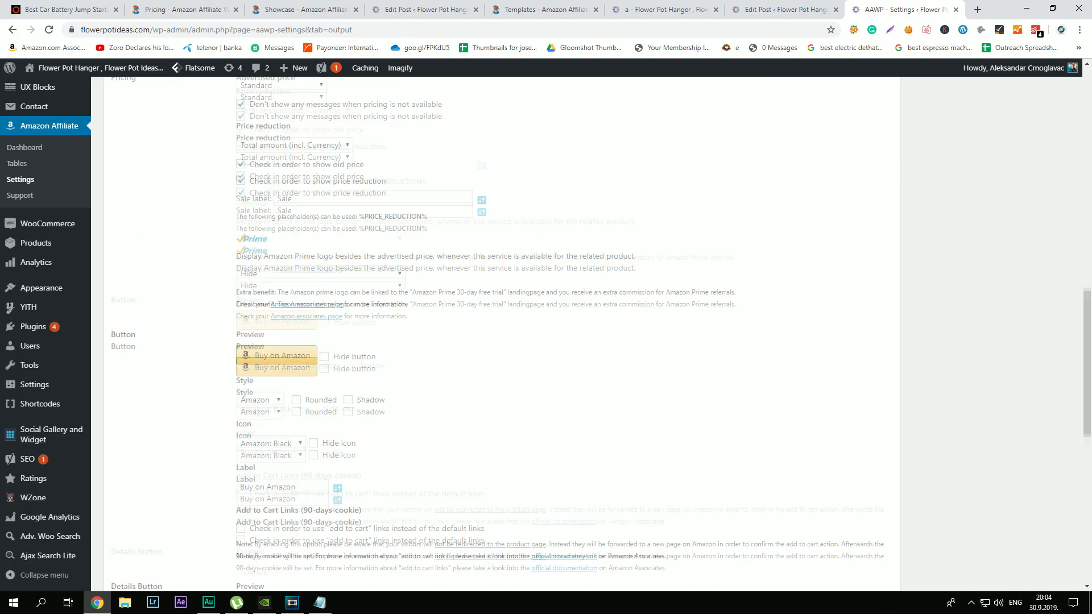
pyautogui.click(139, 514)
pyautogui.click(663, 9)
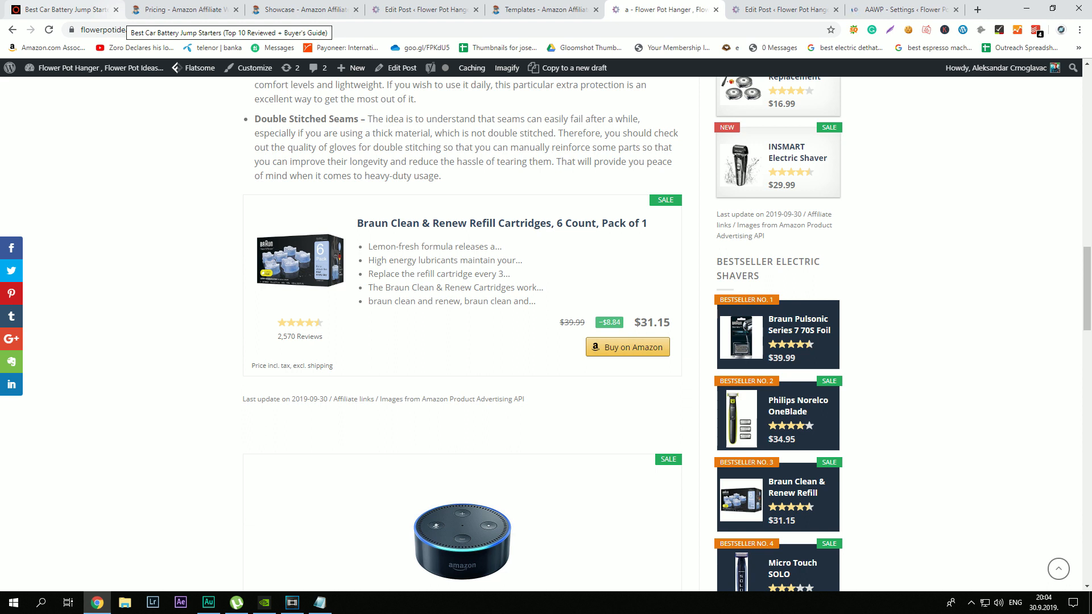
pyautogui.click(49, 30)
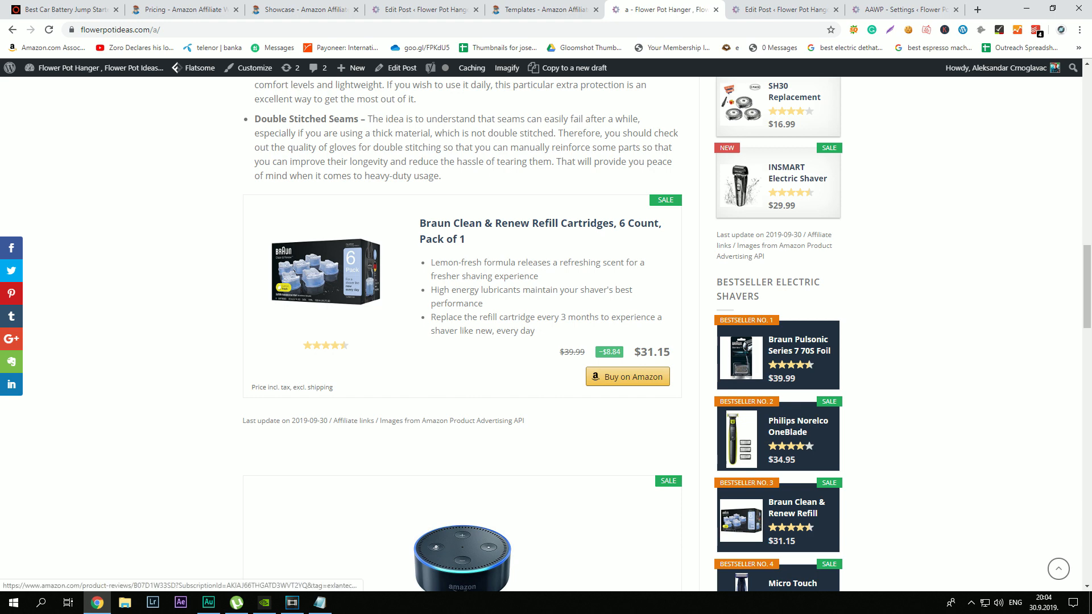
# Step: Examine the vertical product box and the three-product grid in the public post alongside their shortcodes in the editor
pyautogui.scroll(-4, 461, 336)
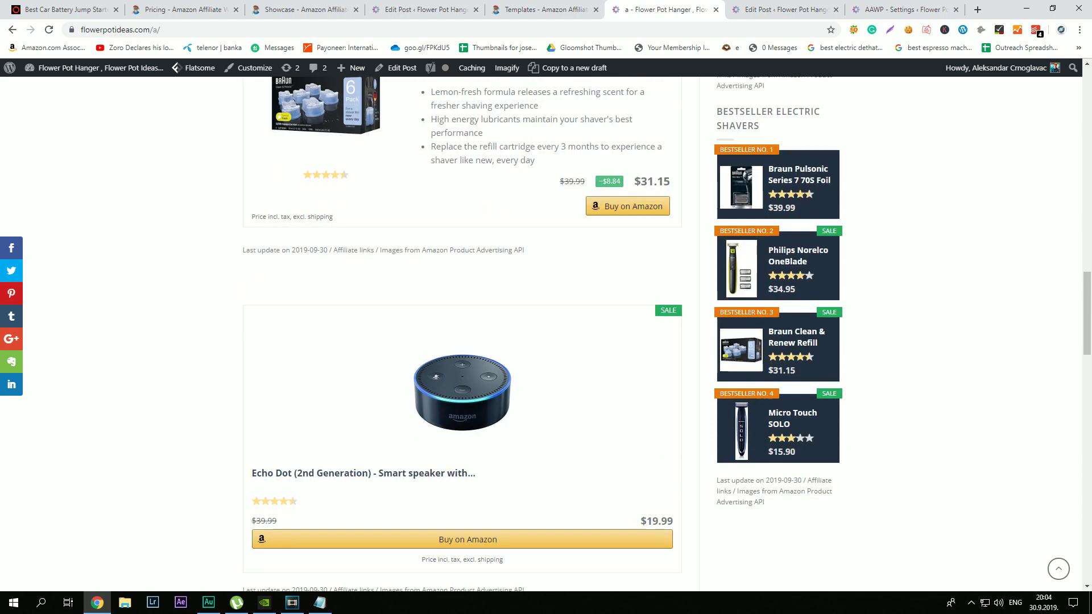
pyautogui.scroll(-2, 364, 338)
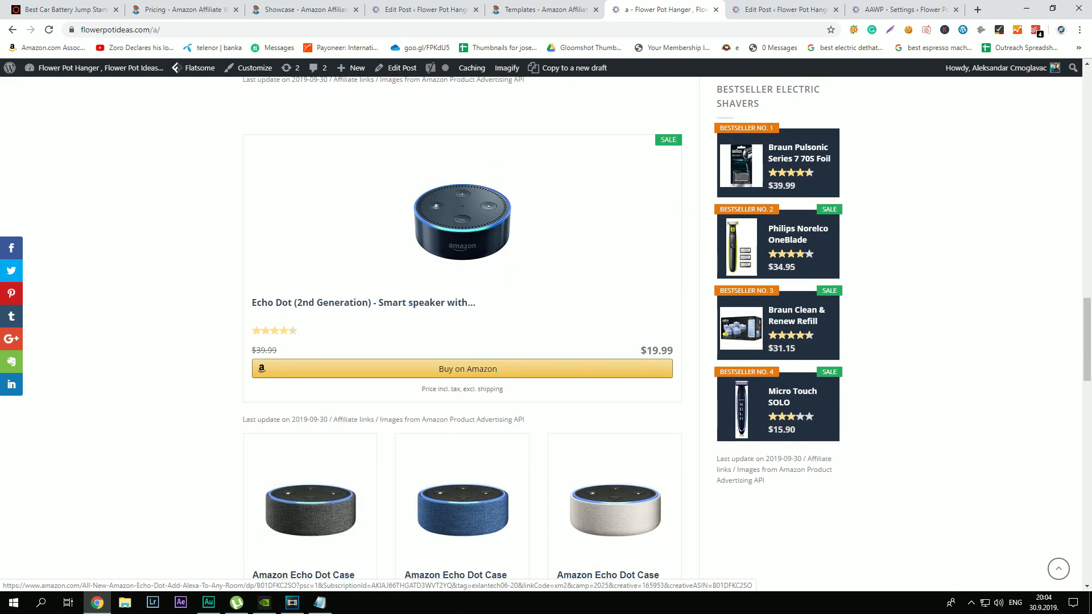
pyautogui.scroll(1, 364, 339)
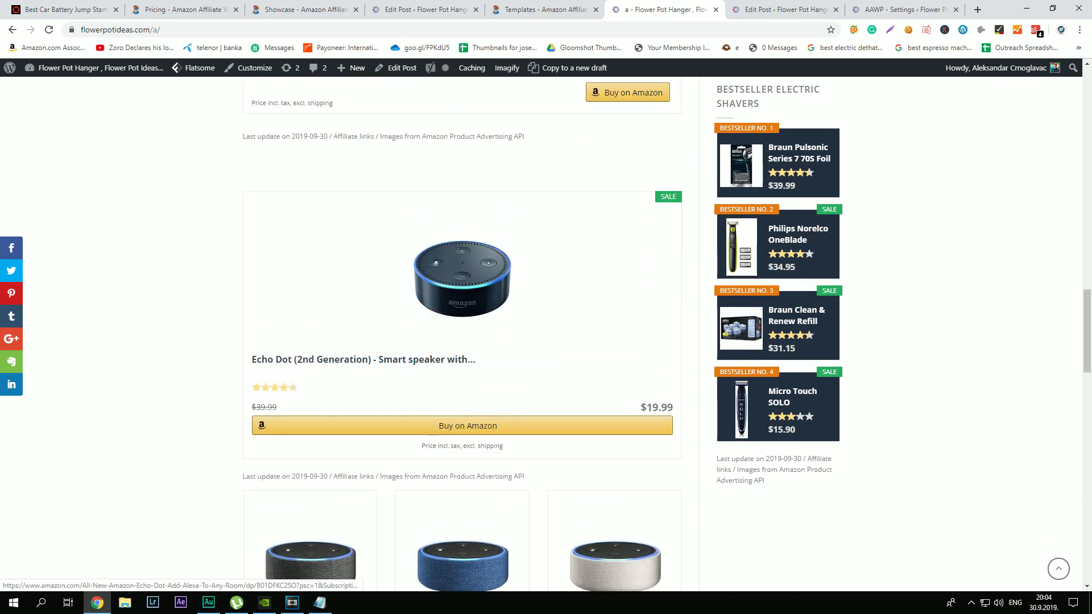
pyautogui.scroll(2, 462, 336)
pyautogui.scroll(-1, 462, 335)
pyautogui.scroll(1, 462, 335)
pyautogui.scroll(-1, 462, 335)
pyautogui.click(785, 9)
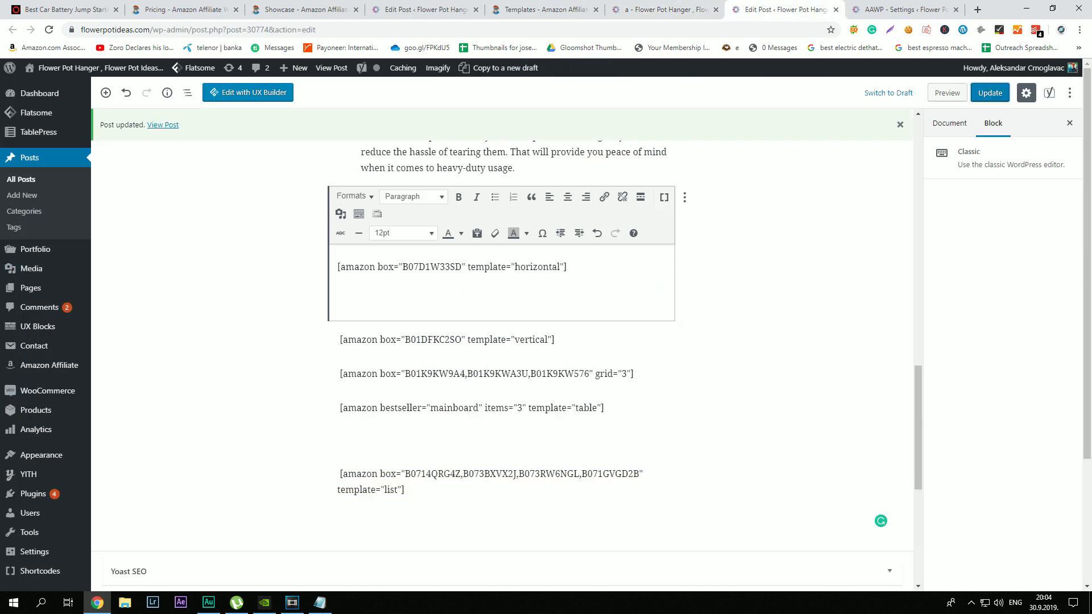
pyautogui.click(648, 9)
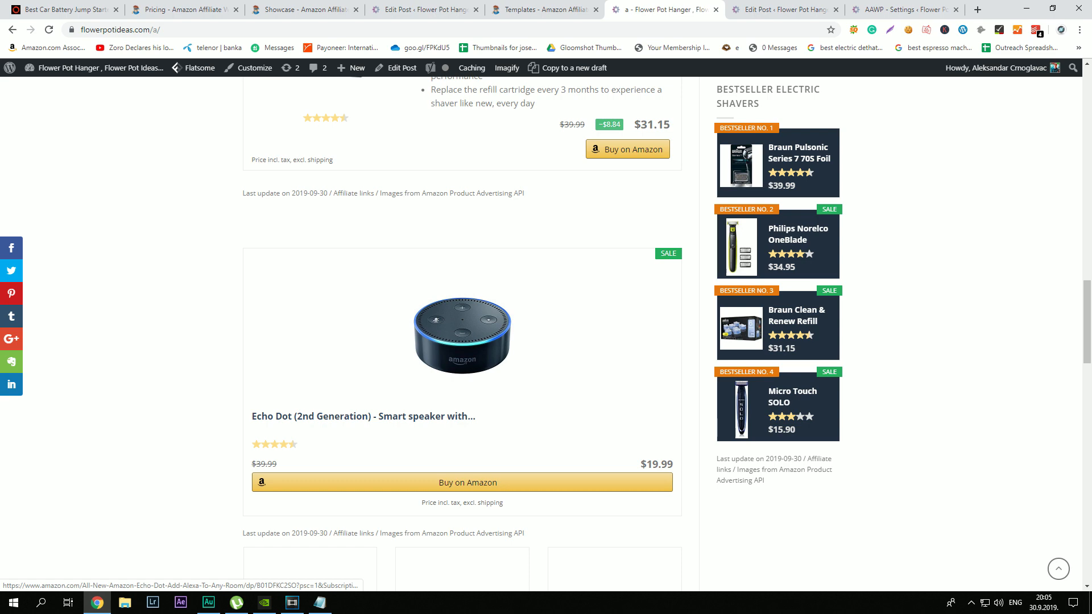
pyautogui.scroll(-6, 462, 336)
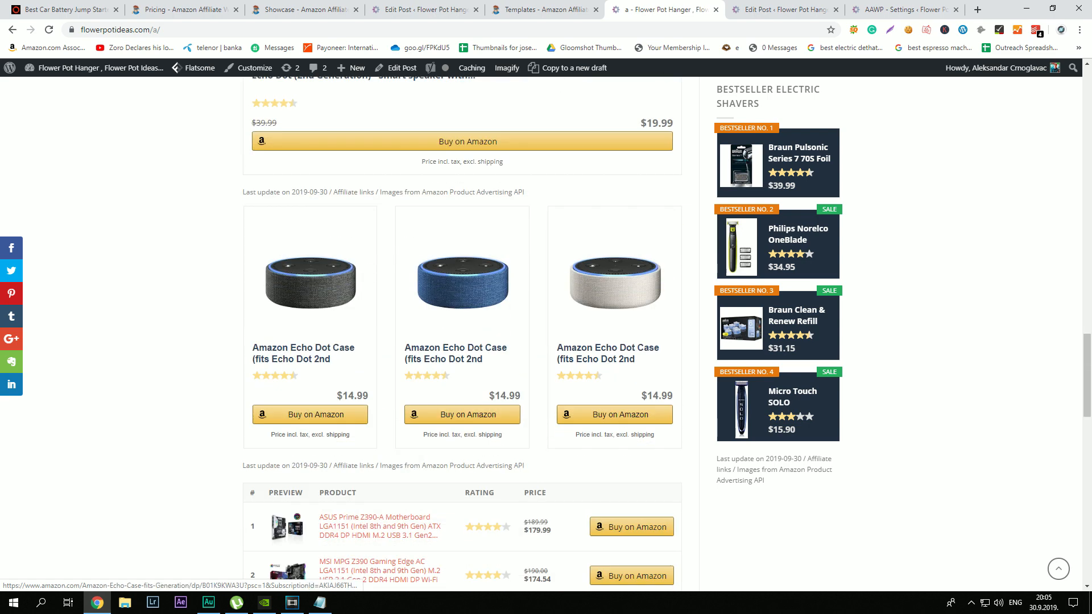
# Step: Try a grid value of 12 in the post's grid shortcode and set it back to 3
pyautogui.hotkey('ctrl', 'Tab')
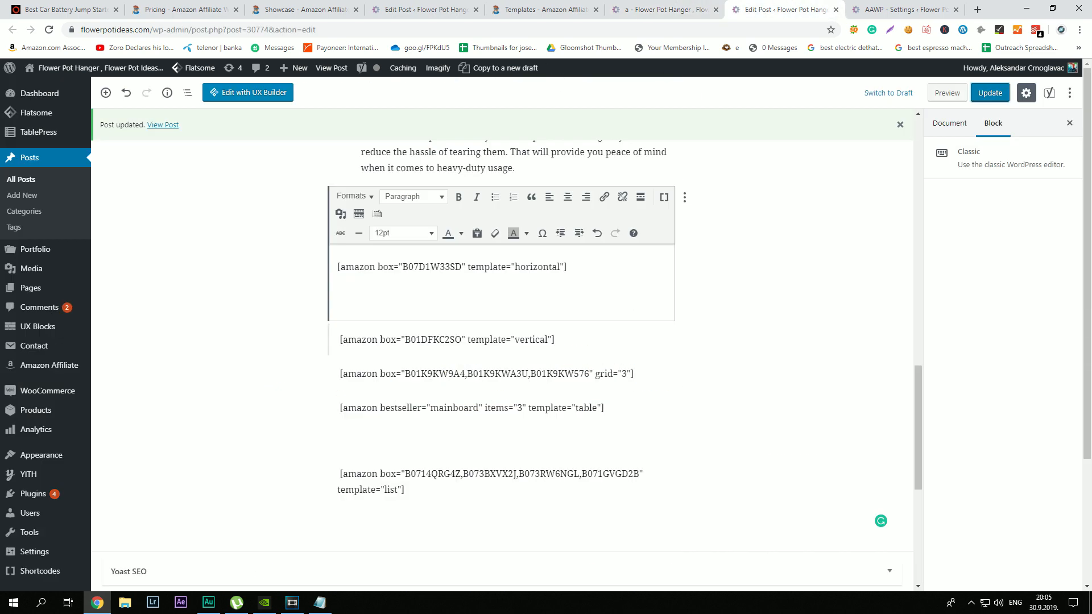
pyautogui.doubleClick(623, 373)
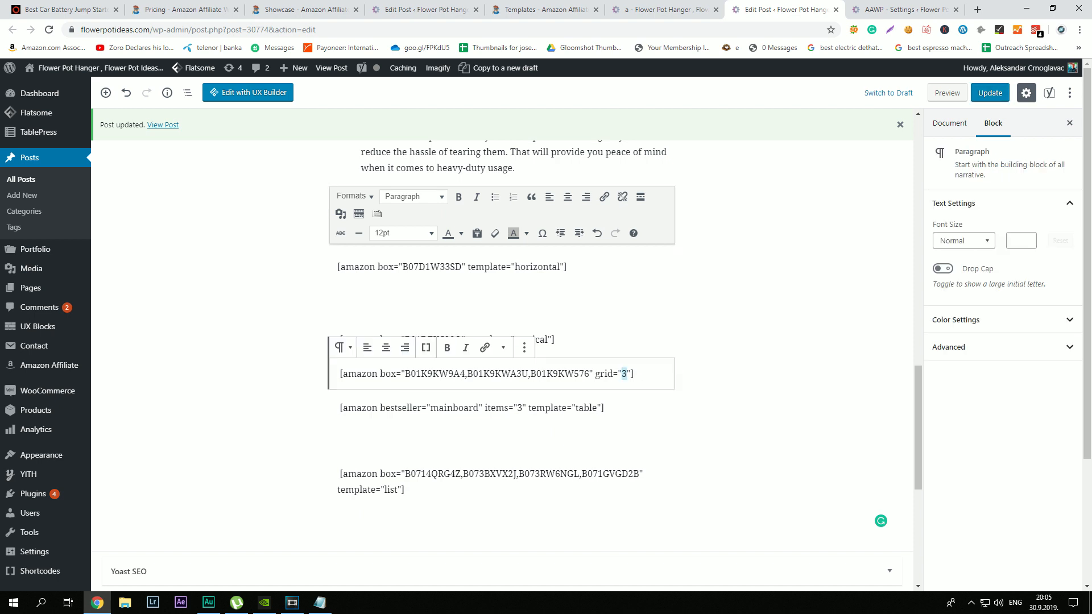
pyautogui.write('12')
pyautogui.moveTo(622, 374); pyautogui.dragTo(632, 374)
pyautogui.write('3')
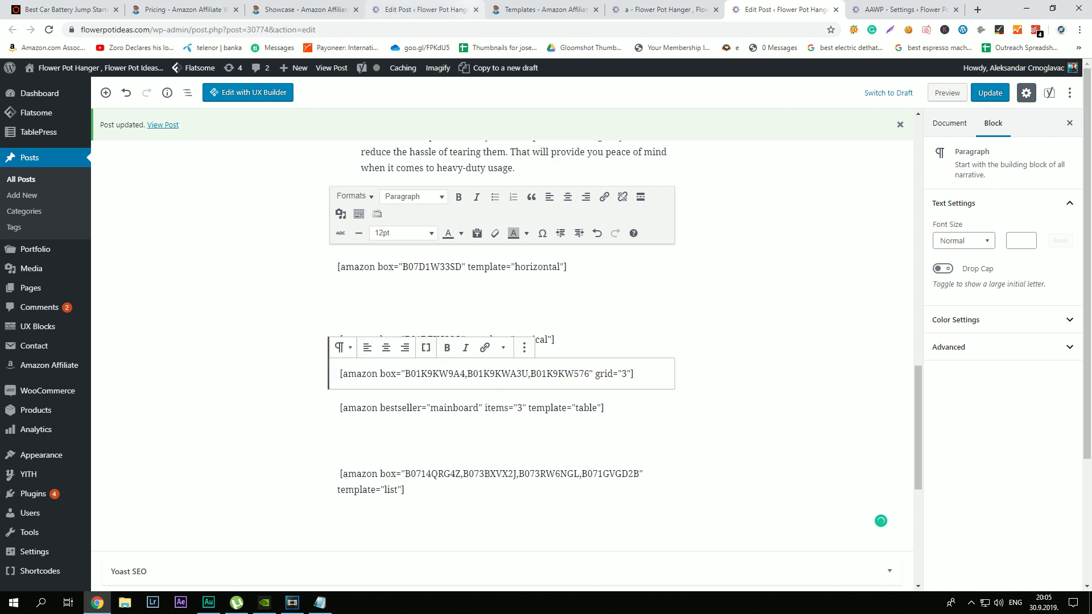
# Step: Try appending a copy of product ID B01K9KW9A4 to the grid shortcode's box list and undo the addition
pyautogui.doubleClick(436, 374)
pyautogui.hotkey('ctrl', 'c')
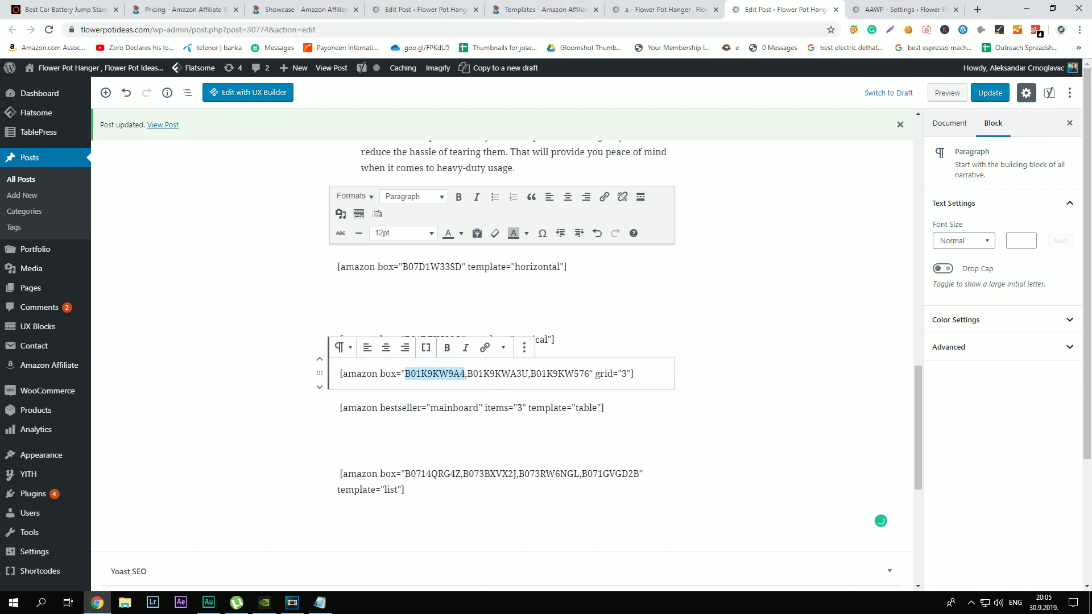
pyautogui.click(590, 374)
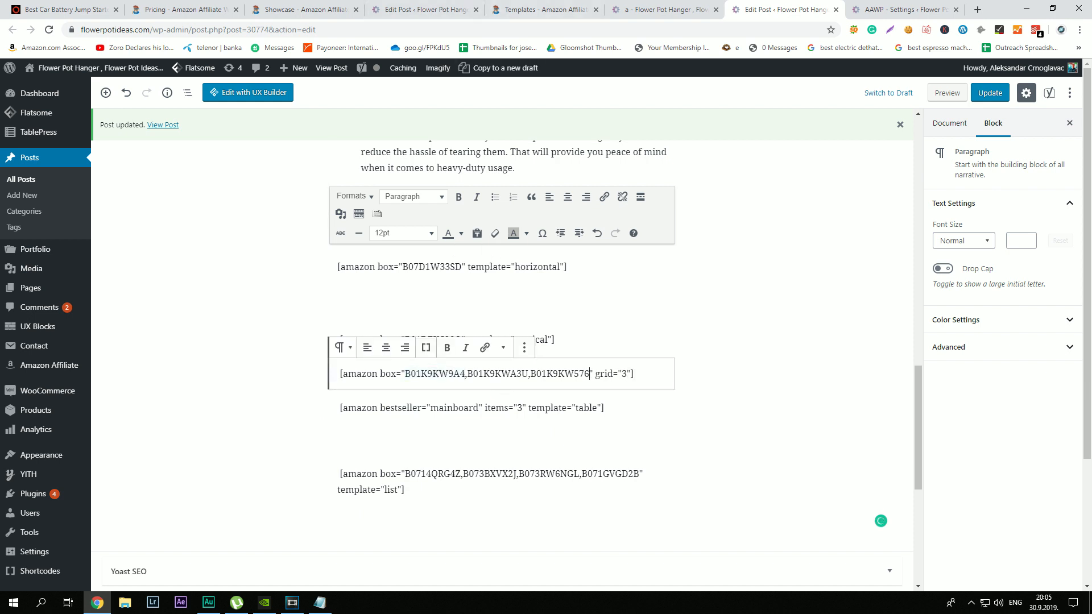
pyautogui.write(',')
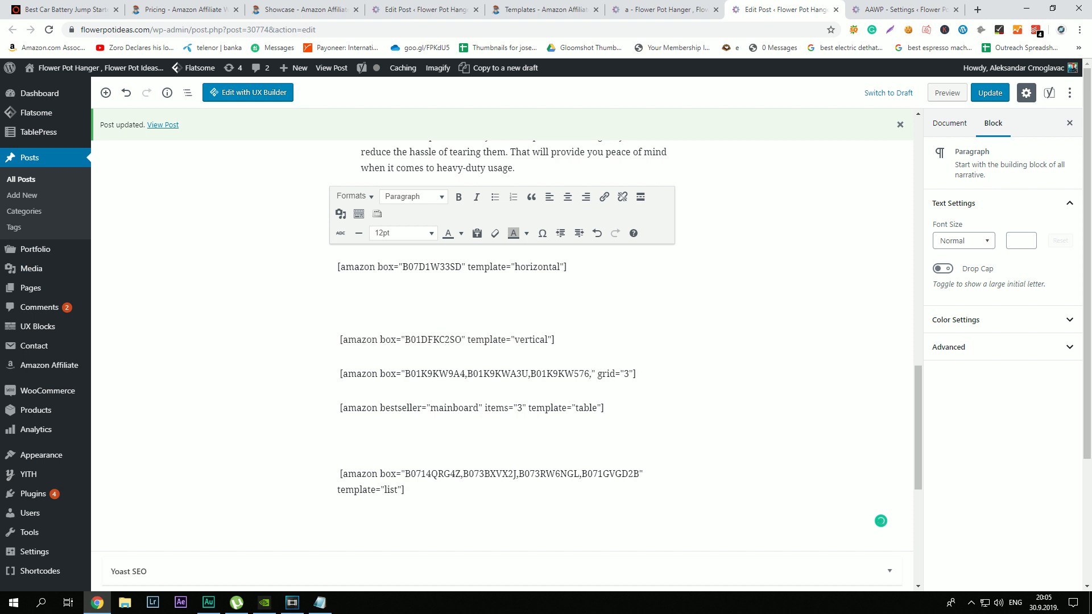
pyautogui.hotkey('ctrl', 'v')
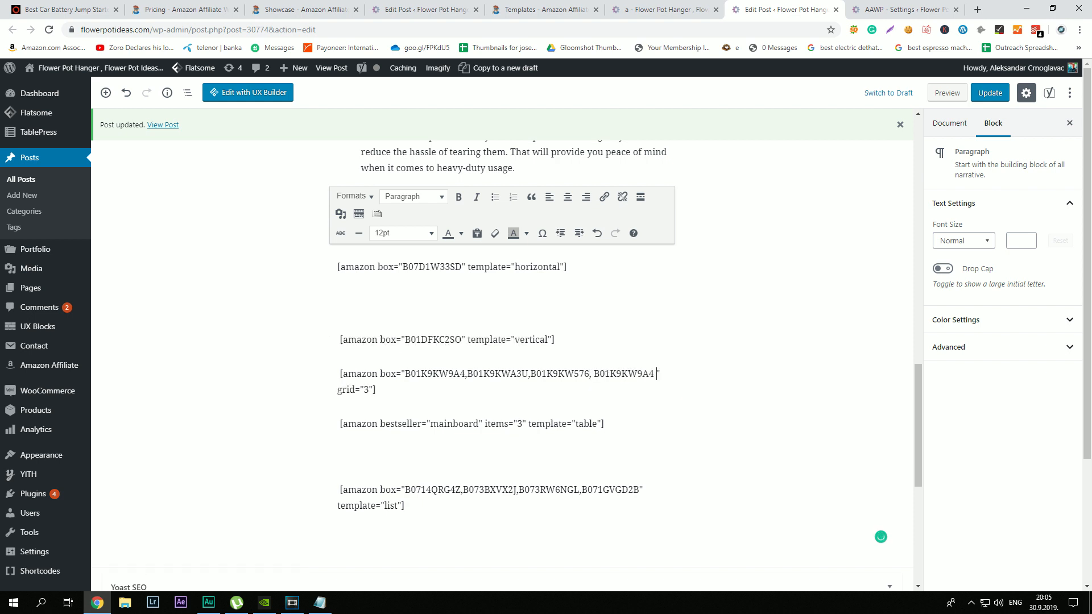
pyautogui.hotkey('ctrl', 'z')
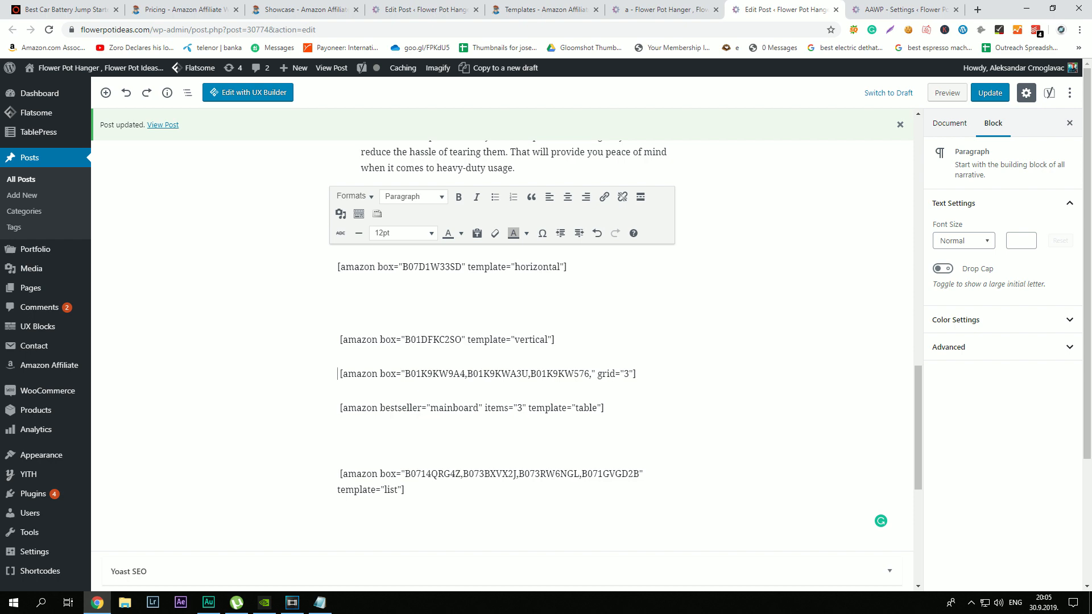
pyautogui.hotkey('ctrl', 'z')
# Step: Update the post and return to its public page
pyautogui.click(989, 93)
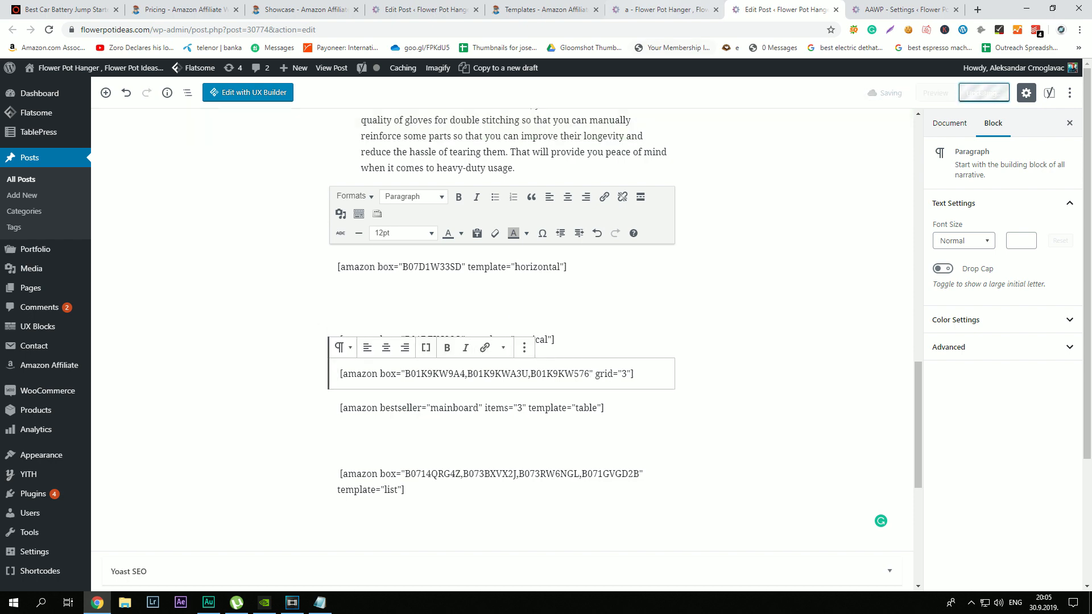
pyautogui.hotkey('ctrl', 'shift', 'Tab')
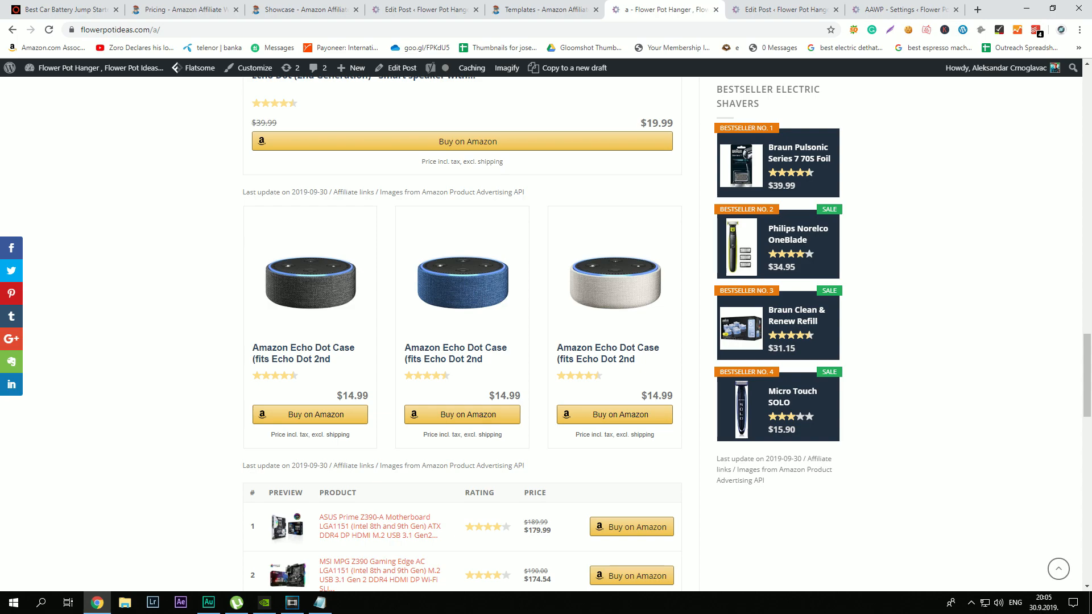
# Step: Browse the AAWP showcase page and view the enlarged preview of the Holzoptik Tapeten site
pyautogui.click(305, 10)
pyautogui.scroll(-5, 542, 324)
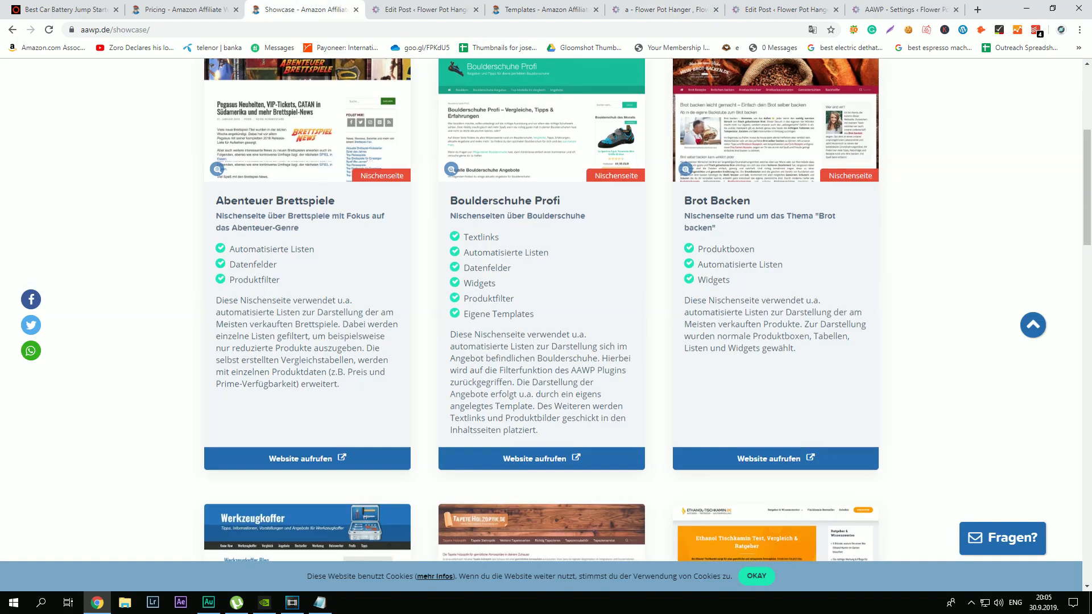
pyautogui.scroll(-4, 542, 324)
pyautogui.click(542, 341)
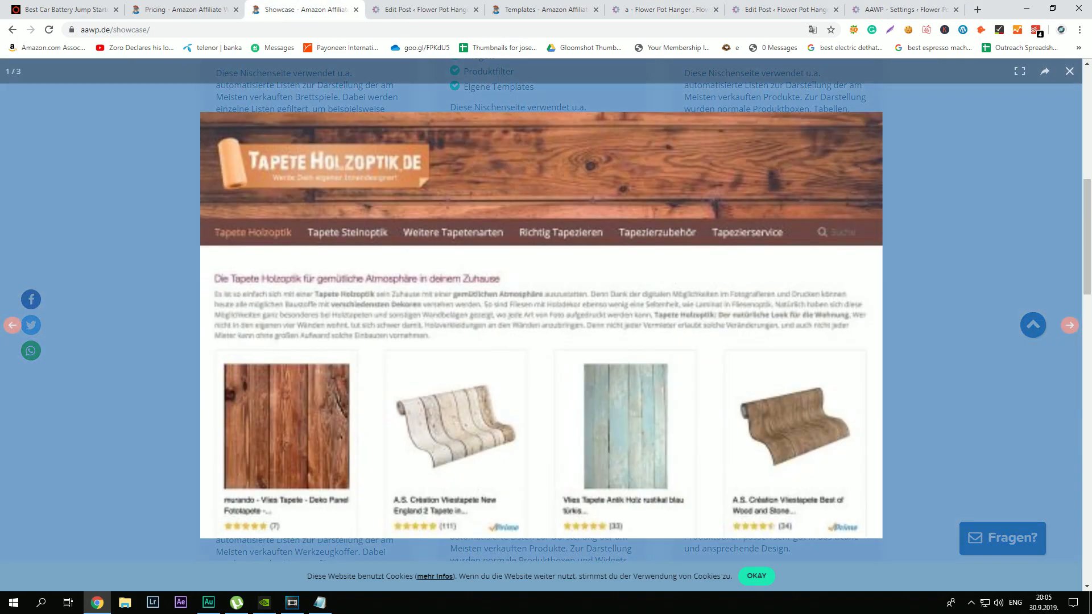
pyautogui.press('Escape')
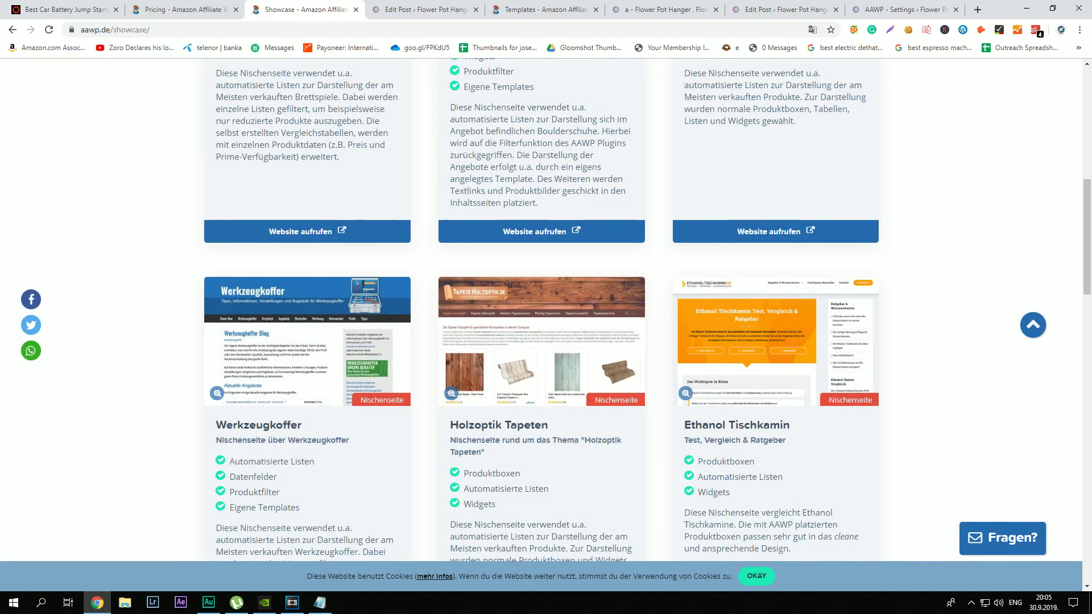
# Step: Visit the Holzoptik Tapeten website from the showcase, examine its product grids and close the site
pyautogui.scroll(-4, 541, 324)
pyautogui.click(542, 434)
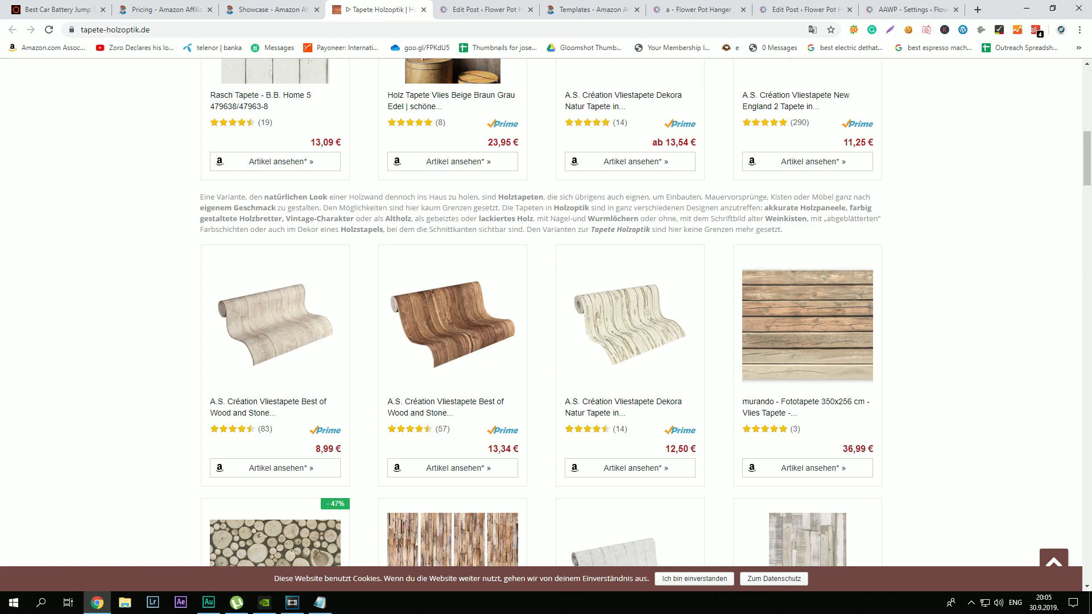
pyautogui.scroll(-10, 541, 324)
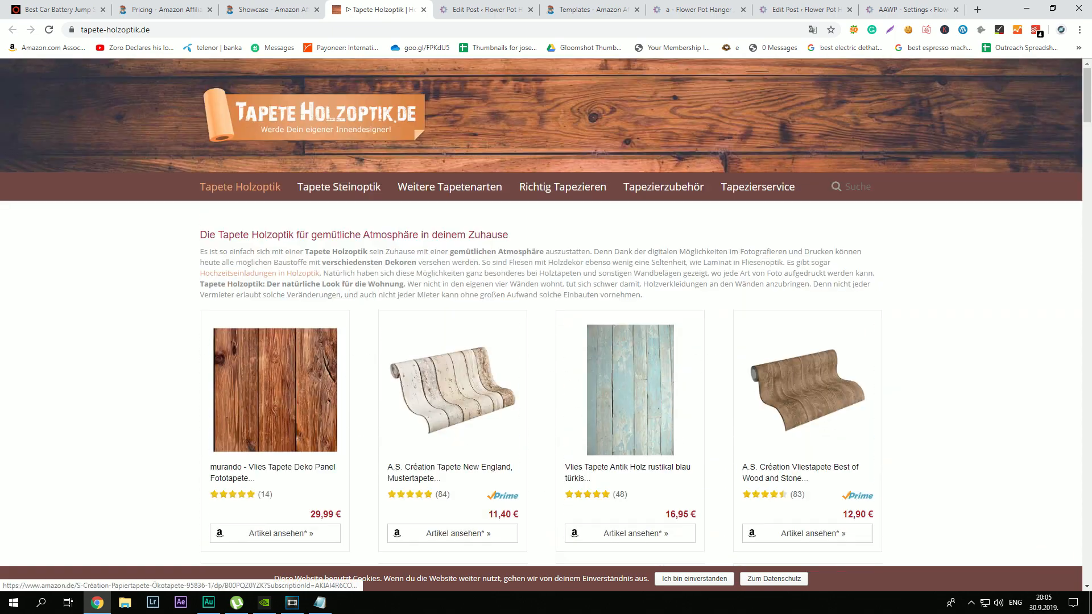
pyautogui.hotkey('ctrl', 'w')
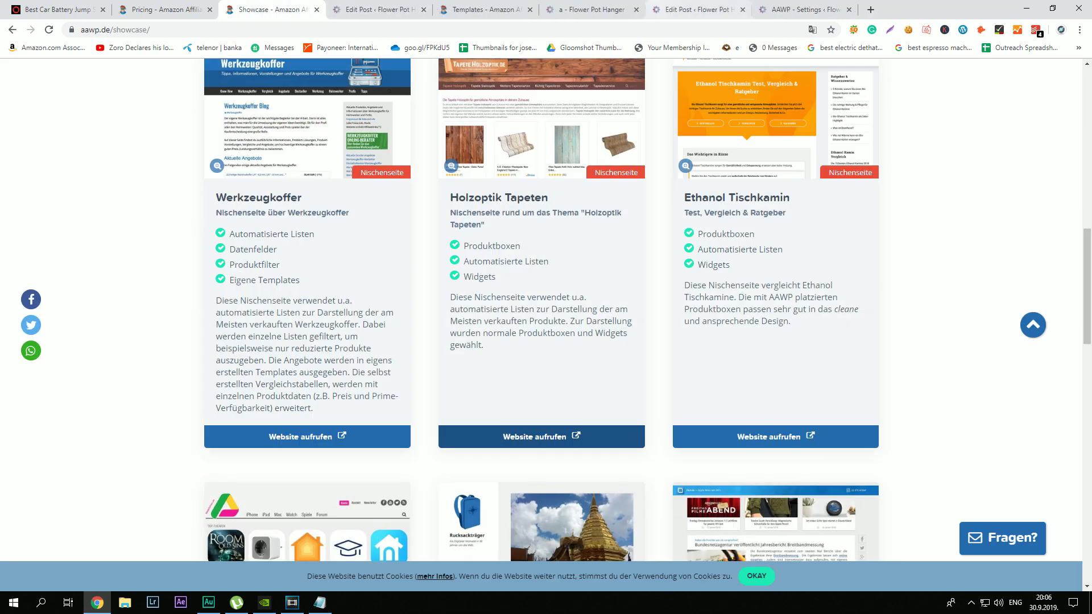
# Step: Return to the post's public page and review its product boxes, grid, tables, Blu-ray list and sidebar widgets
pyautogui.click(591, 9)
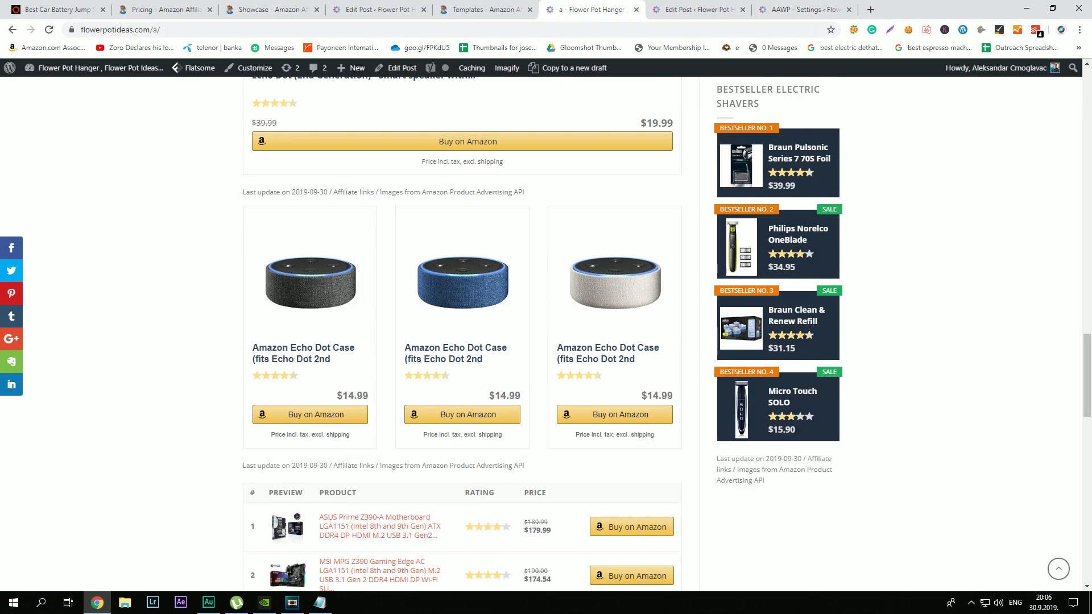
pyautogui.scroll(-4, 462, 324)
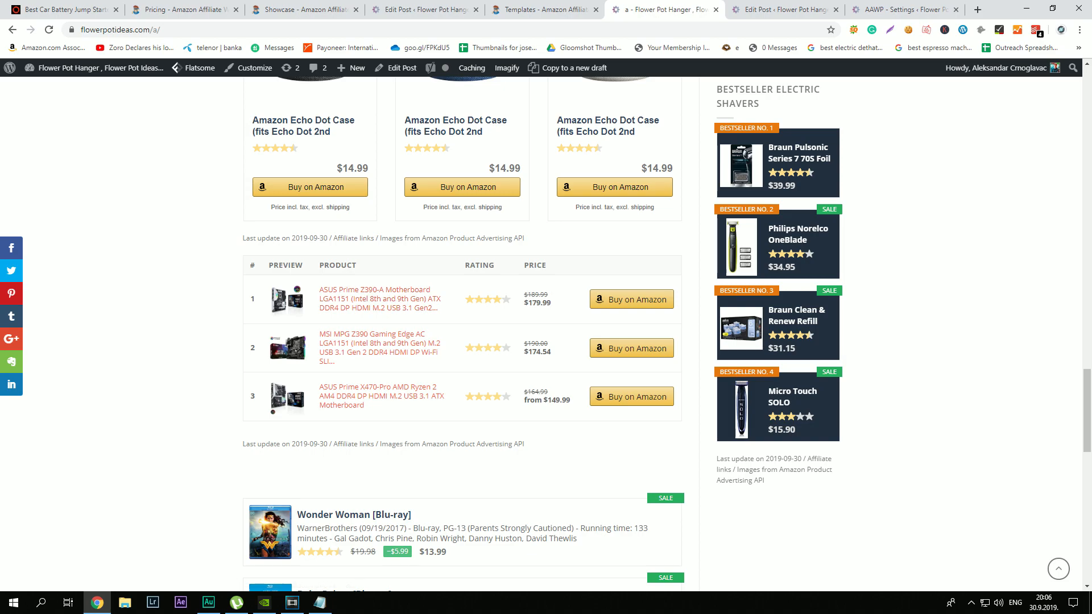
pyautogui.scroll(-15, 462, 335)
pyautogui.scroll(-20, 461, 336)
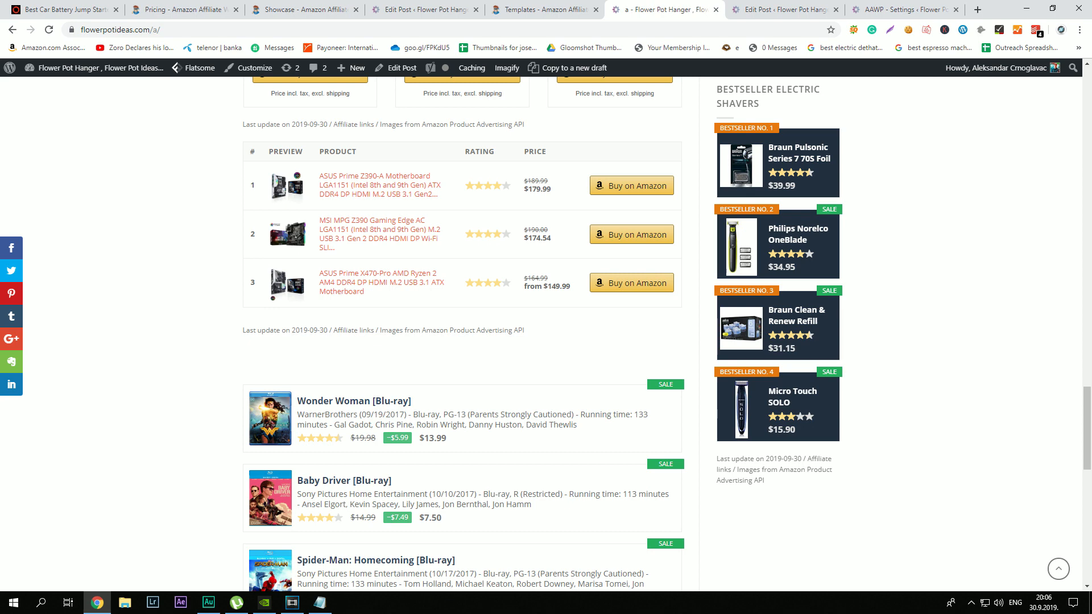
pyautogui.scroll(-3, 462, 335)
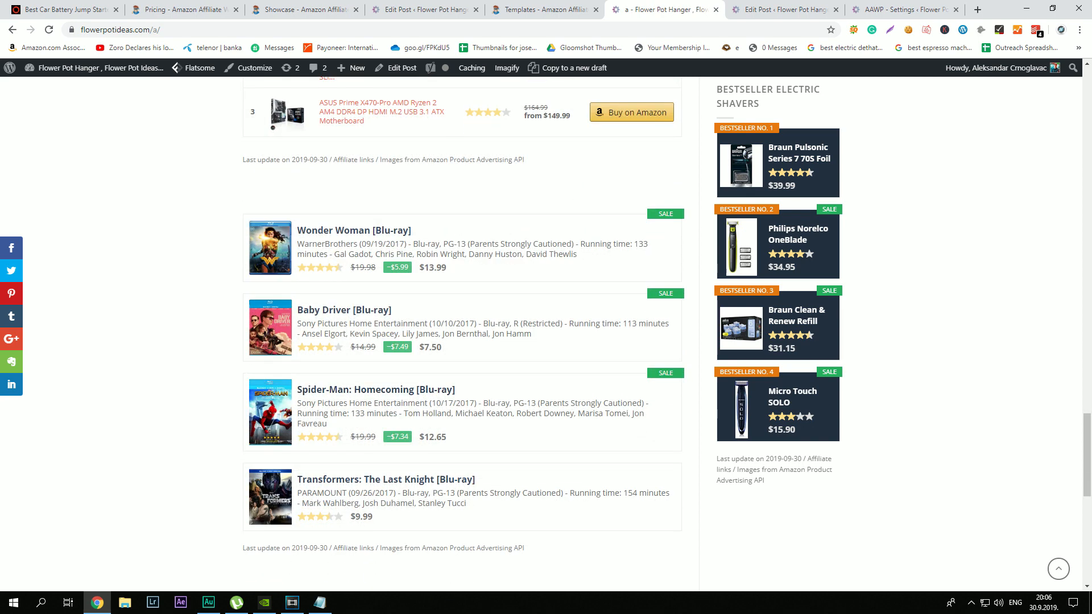
pyautogui.scroll(-5, 462, 336)
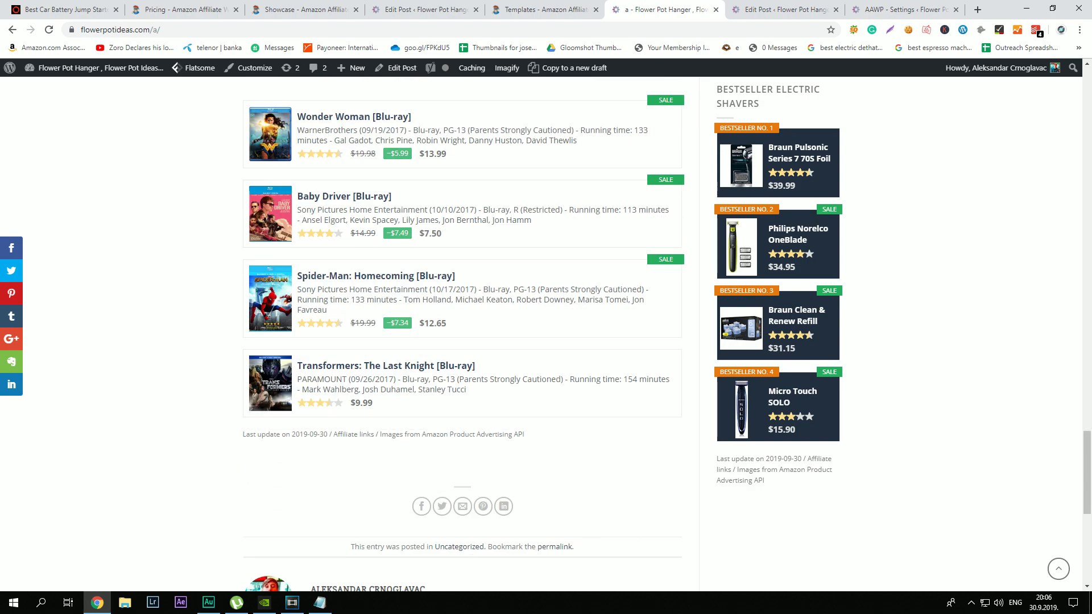
pyautogui.scroll(4, 462, 336)
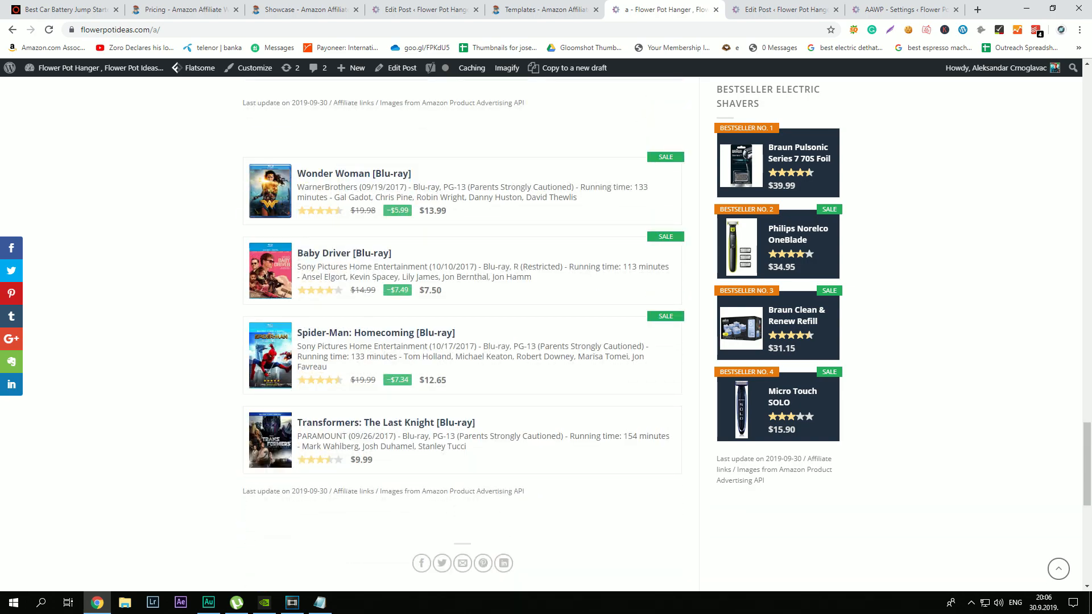
pyautogui.scroll(-5, 462, 336)
pyautogui.scroll(3, 462, 336)
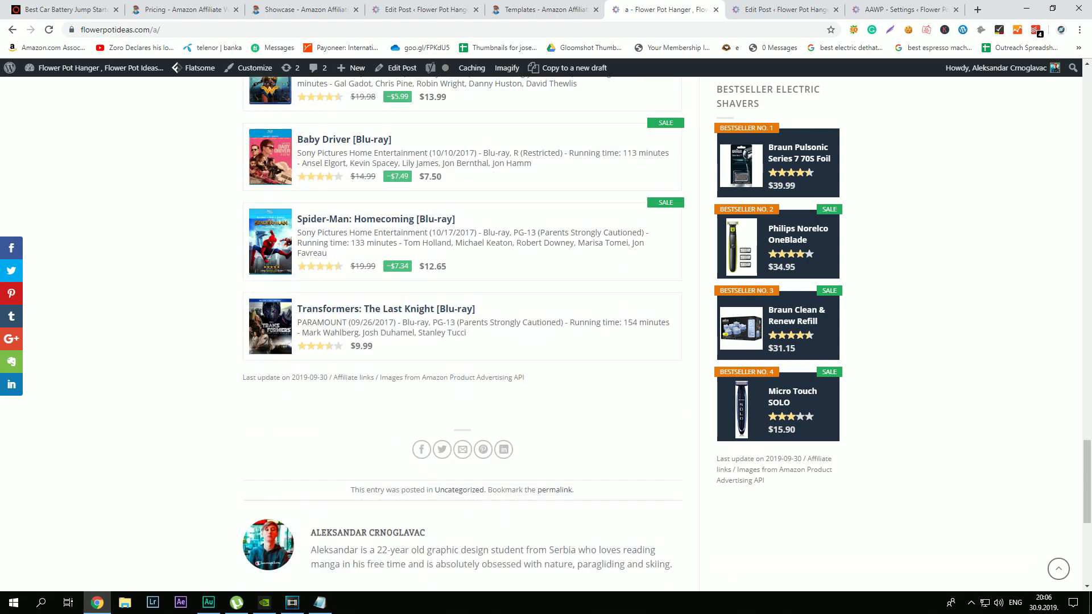
pyautogui.scroll(15, 462, 336)
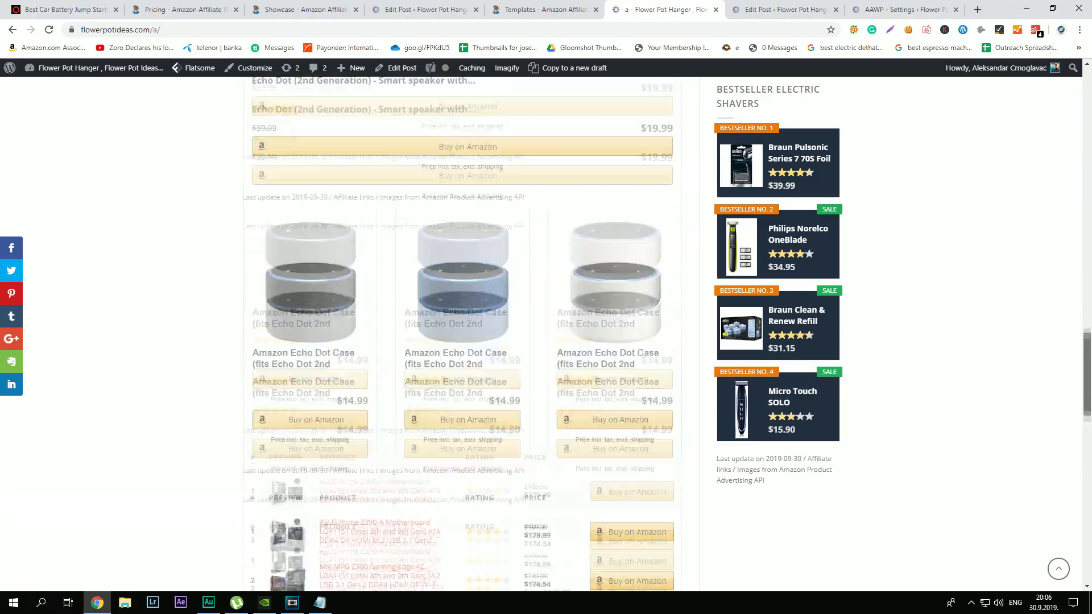
pyautogui.scroll(8, 462, 336)
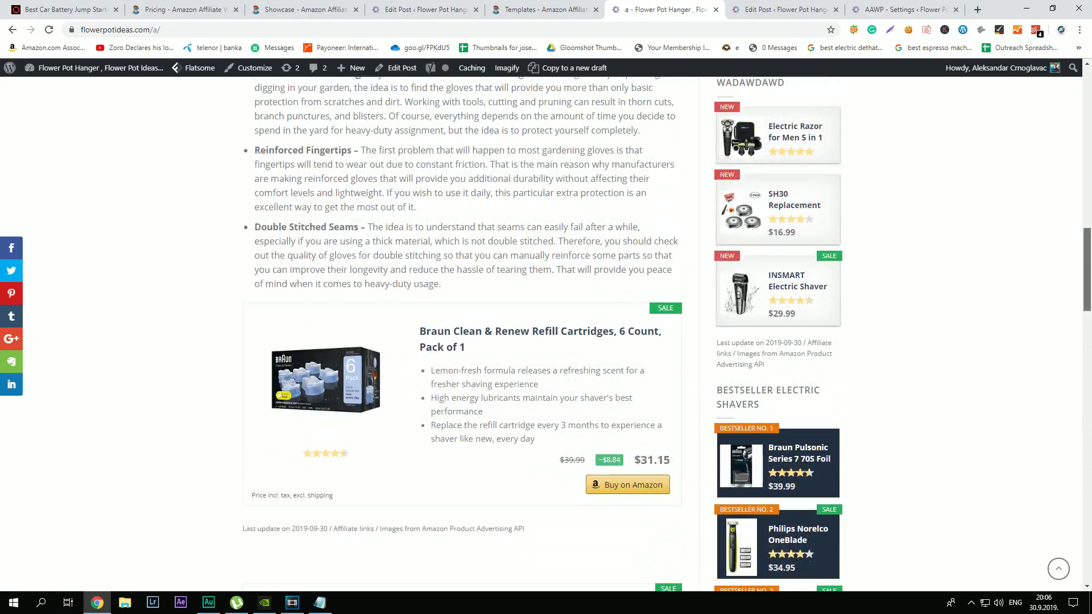
pyautogui.scroll(20, 462, 336)
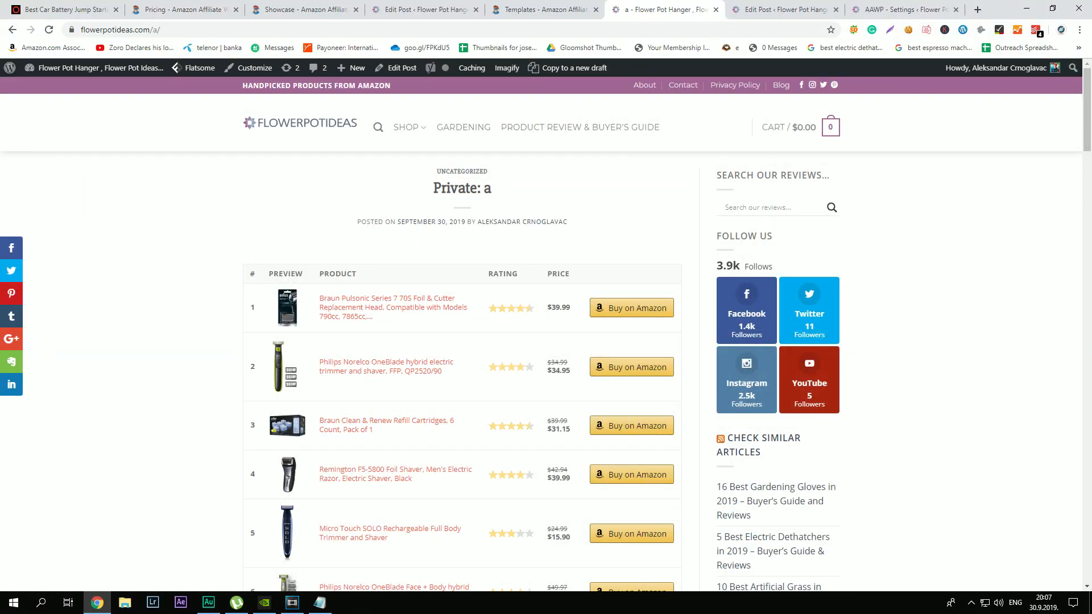
# Step: Open the Demo page on the AAWP website and examine its Comparison Tables example
pyautogui.click(301, 9)
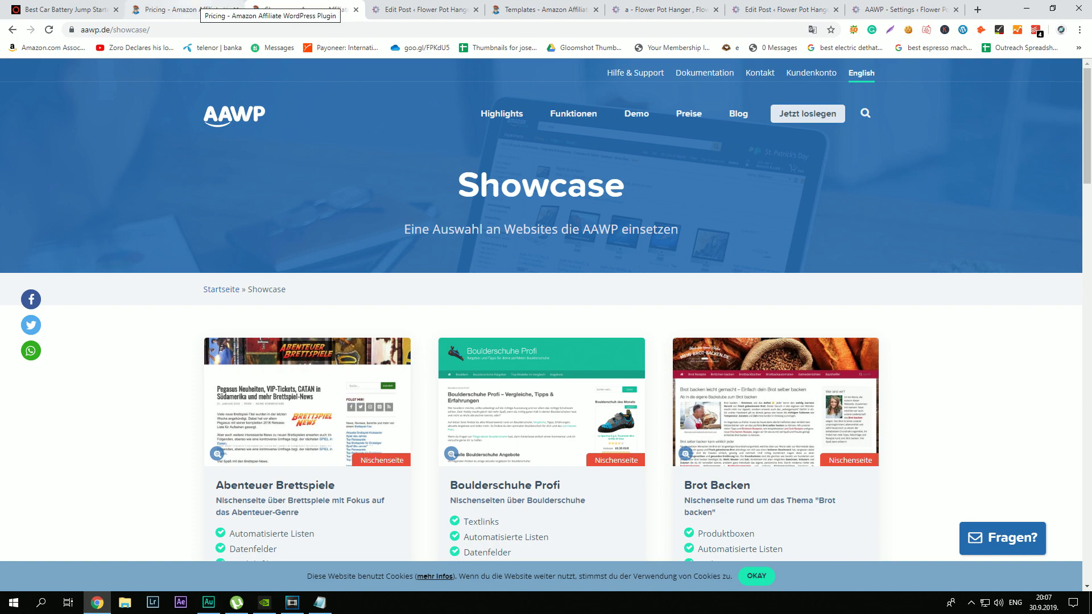
pyautogui.click(199, 5)
pyautogui.click(643, 112)
pyautogui.scroll(-4, 540, 310)
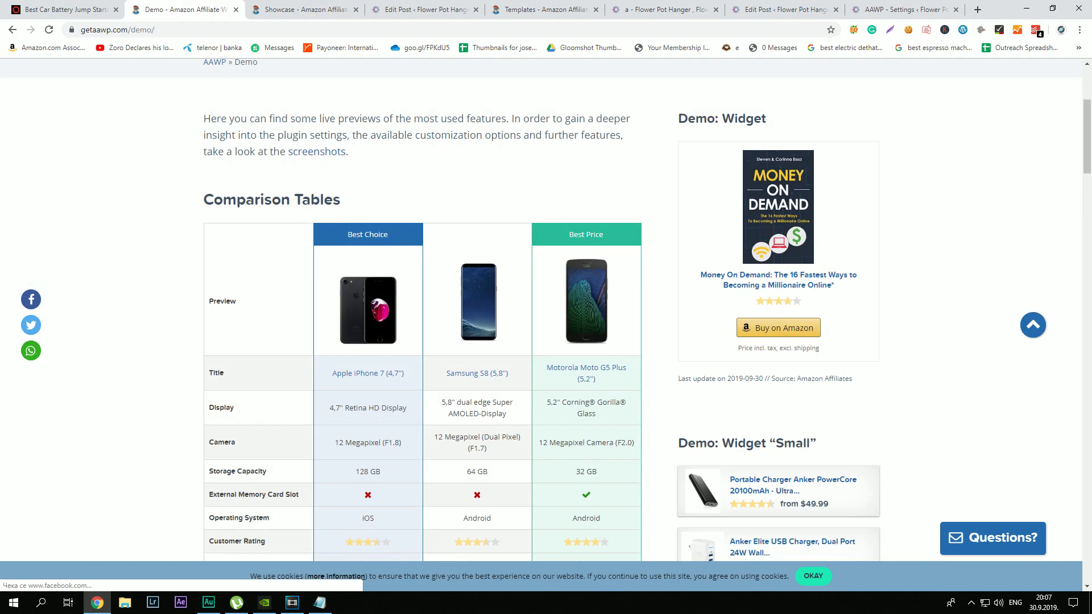
pyautogui.tripleClick(250, 200)
pyautogui.scroll(-4, 423, 310)
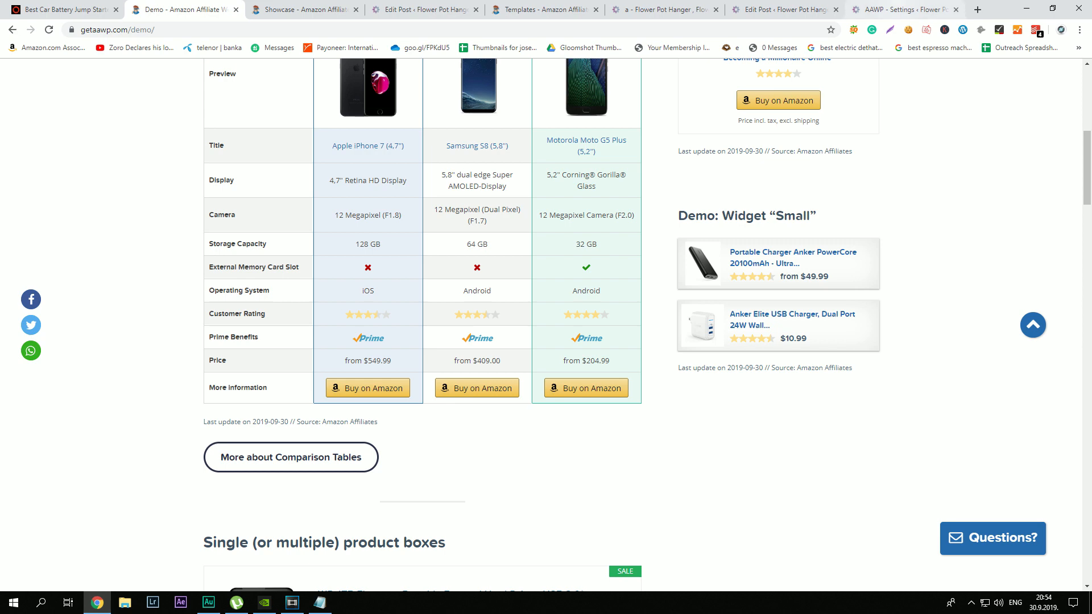
# Step: Create a new Amazon Affiliate table in the WordPress admin and add five rows to it
pyautogui.click(905, 10)
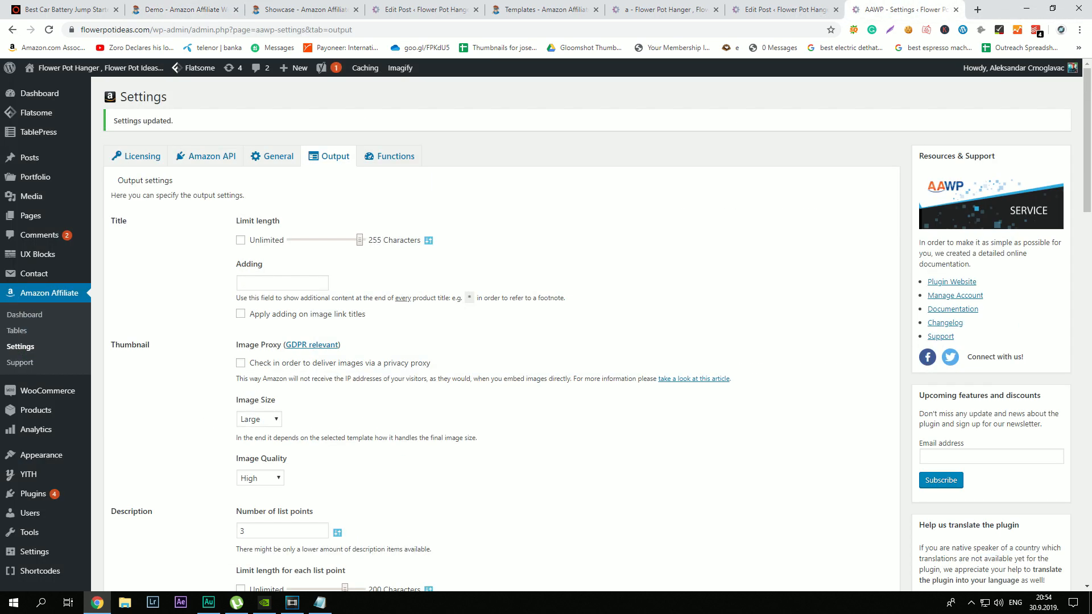
pyautogui.click(17, 330)
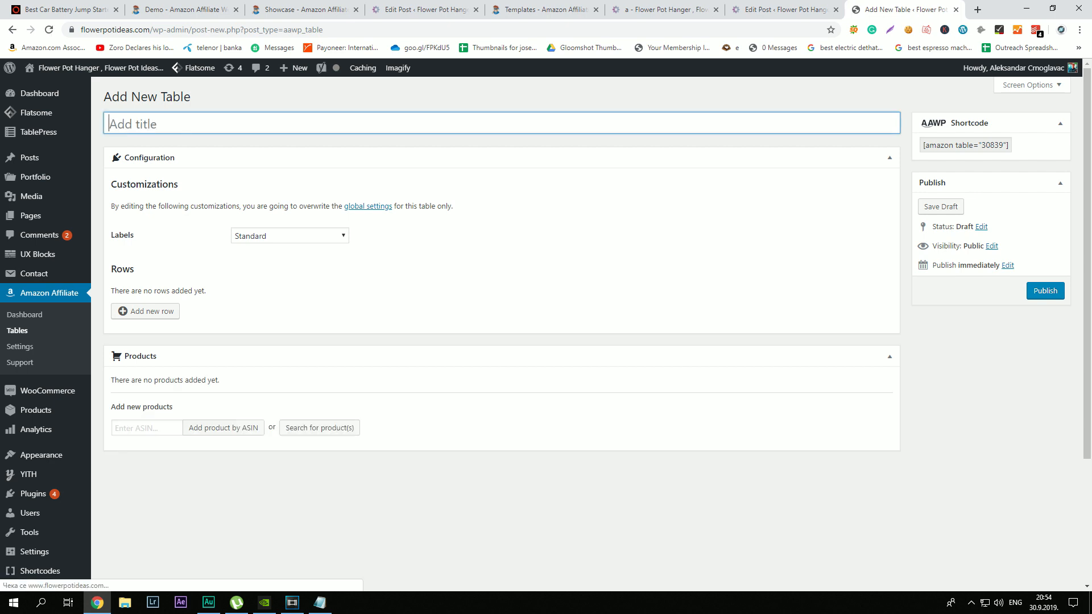
pyautogui.click(145, 311)
pyautogui.click(145, 323)
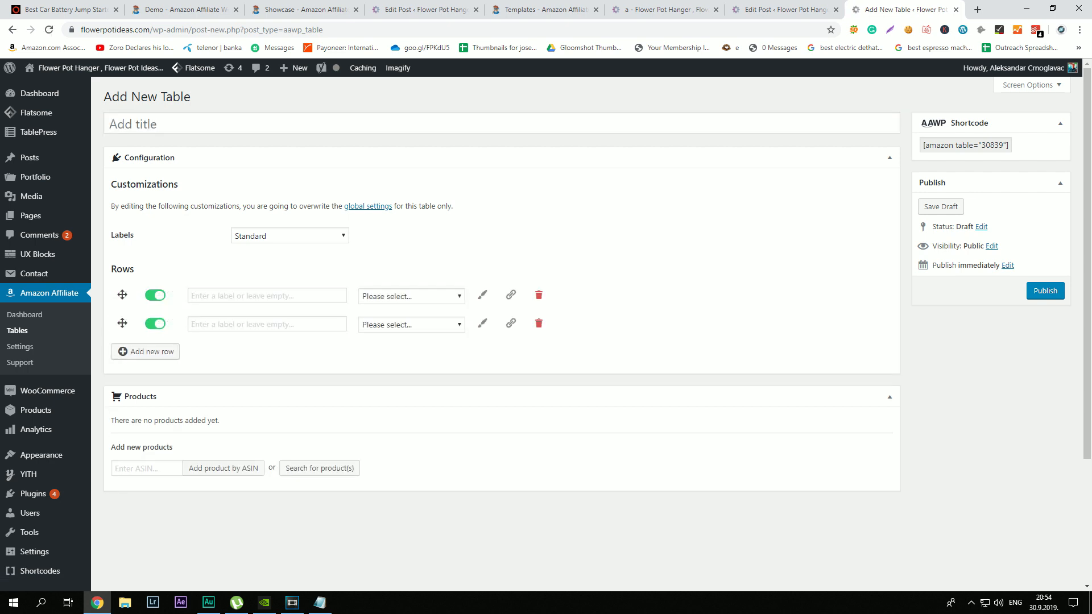
pyautogui.click(145, 351)
pyautogui.click(145, 380)
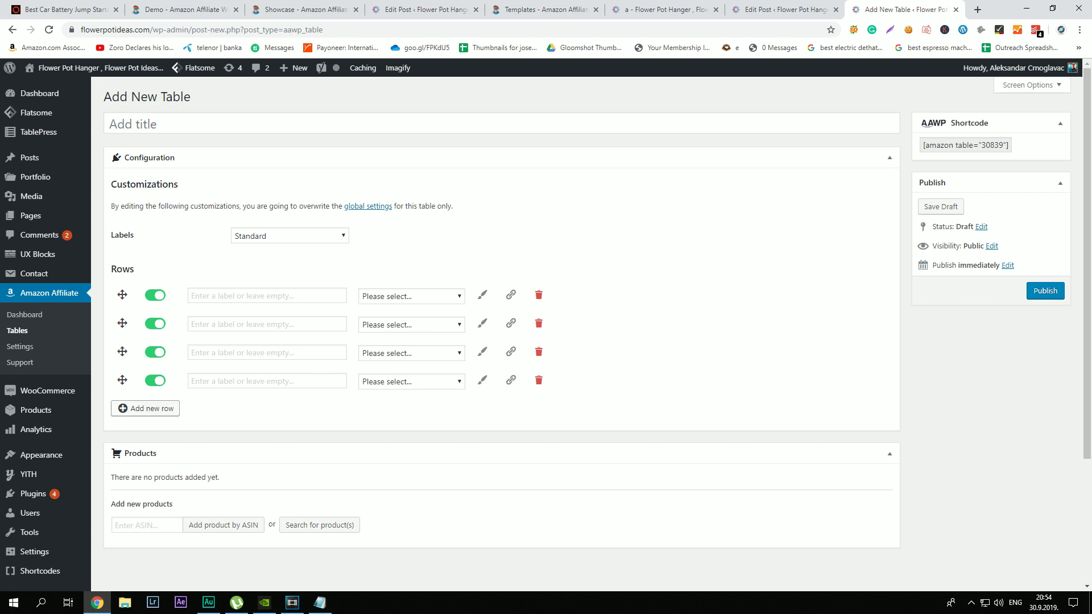
pyautogui.click(145, 409)
# Step: Set the content of the table's first three rows to Title, Thumbnail and Price
pyautogui.click(267, 295)
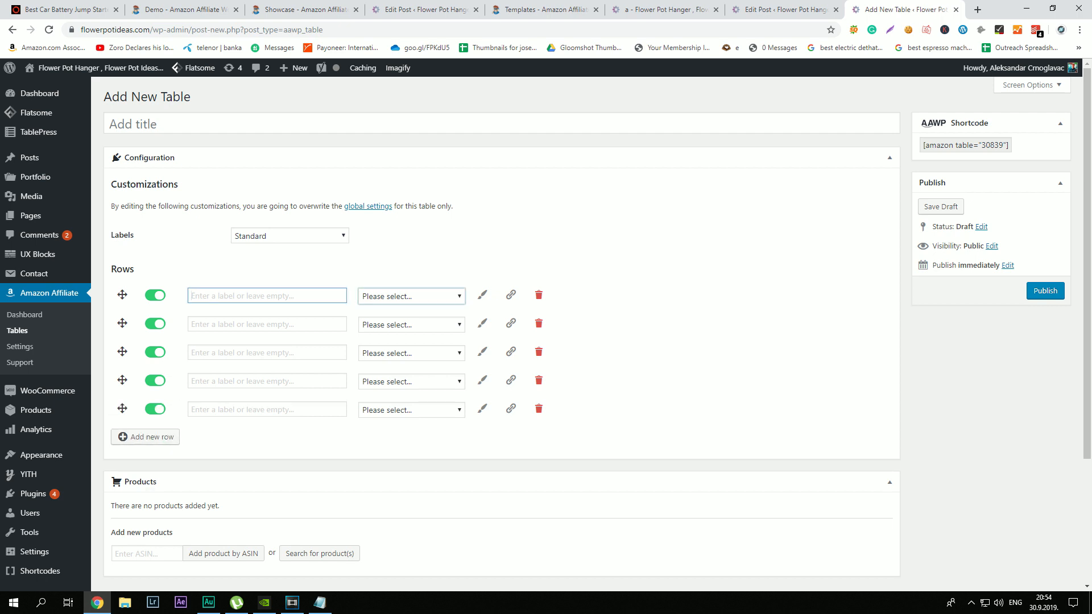
pyautogui.click(411, 296)
pyautogui.click(370, 333)
pyautogui.click(411, 324)
pyautogui.click(381, 373)
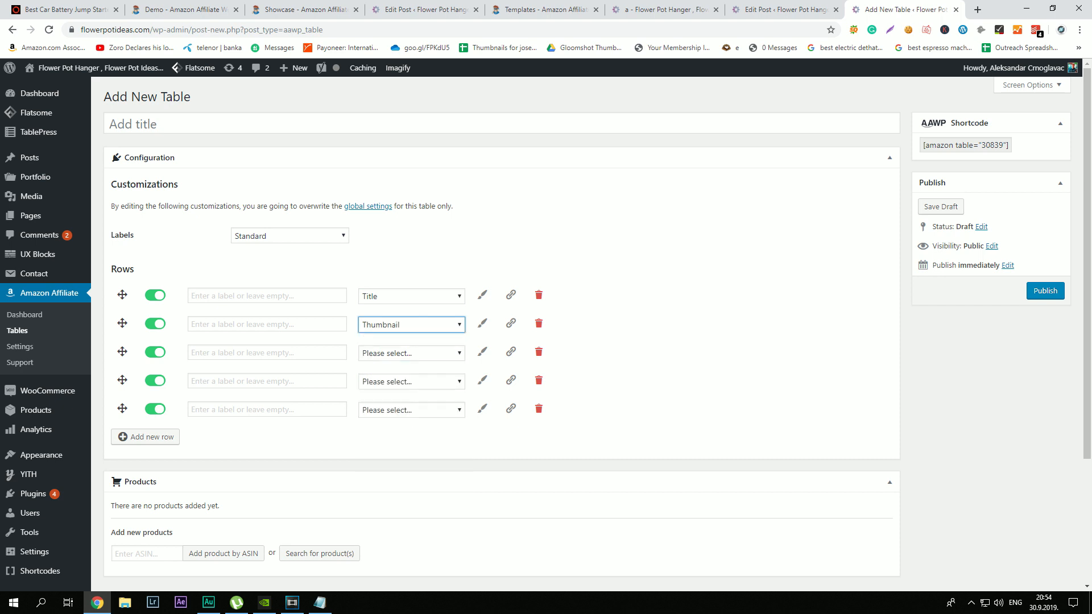
pyautogui.click(410, 353)
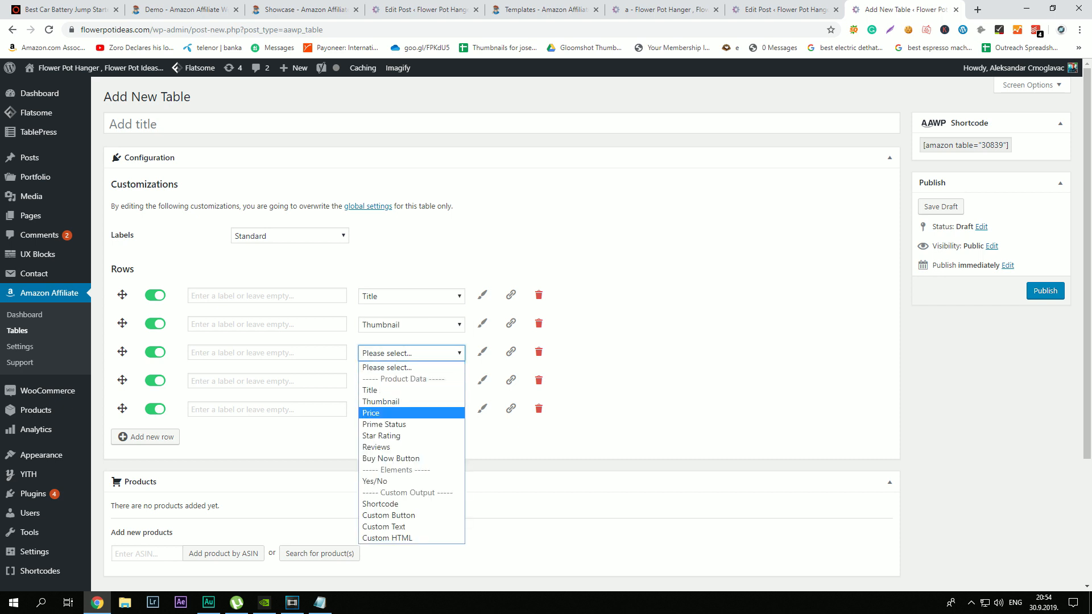
pyautogui.click(375, 413)
# Step: Set the content of the fourth row to Reviews and the fifth row to Buy Now Button
pyautogui.click(410, 382)
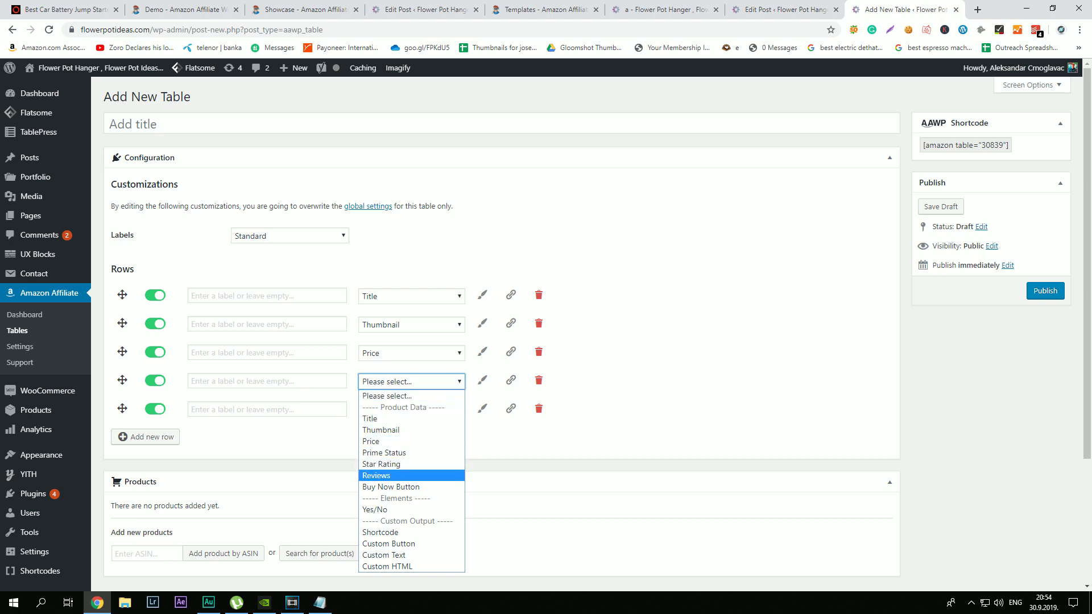
pyautogui.click(387, 475)
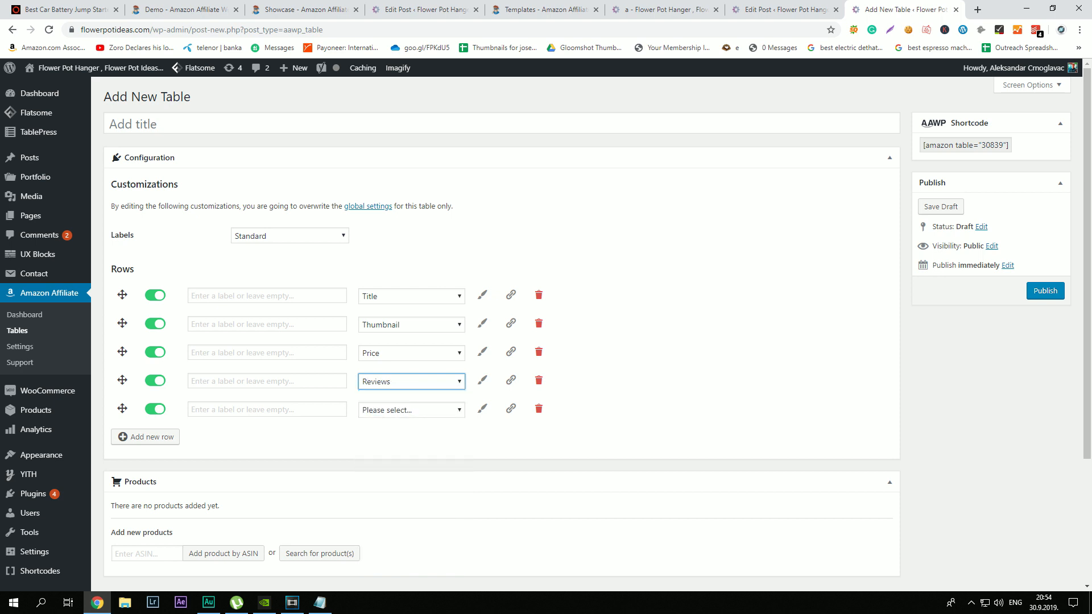
pyautogui.click(410, 410)
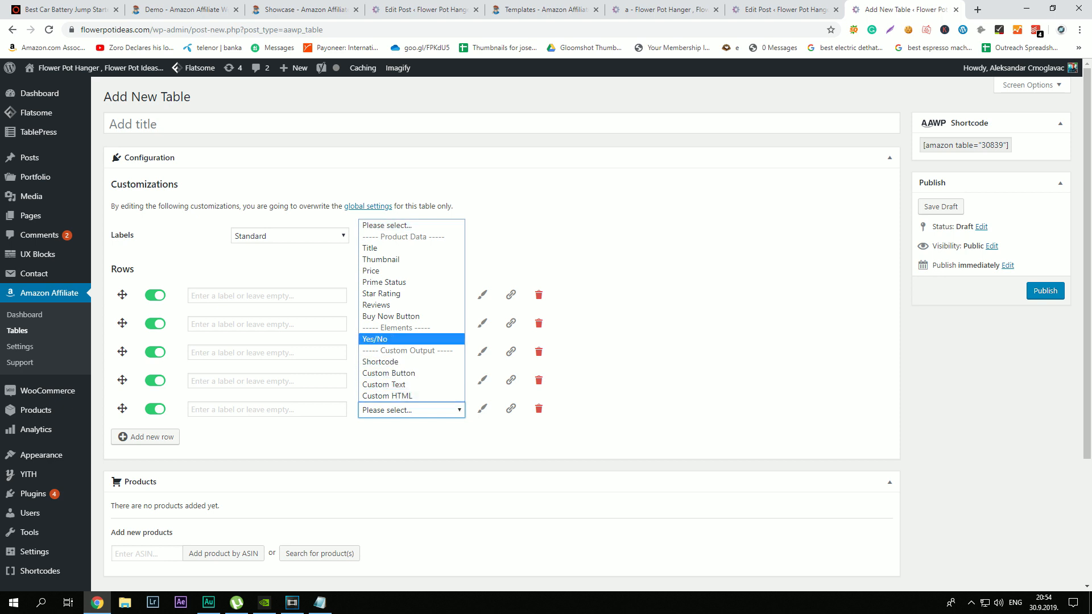
pyautogui.press('Down')
pyautogui.press('Up')
pyautogui.press('Up')
pyautogui.press('Return')
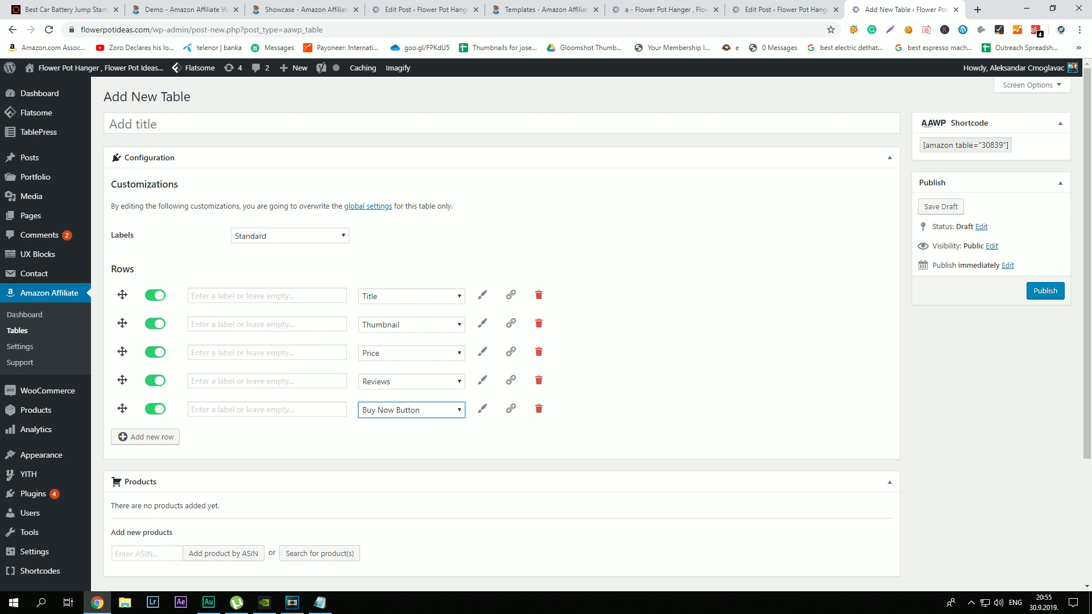
# Step: Label the first three table rows Title, Thumbnail and Price
pyautogui.click(268, 296)
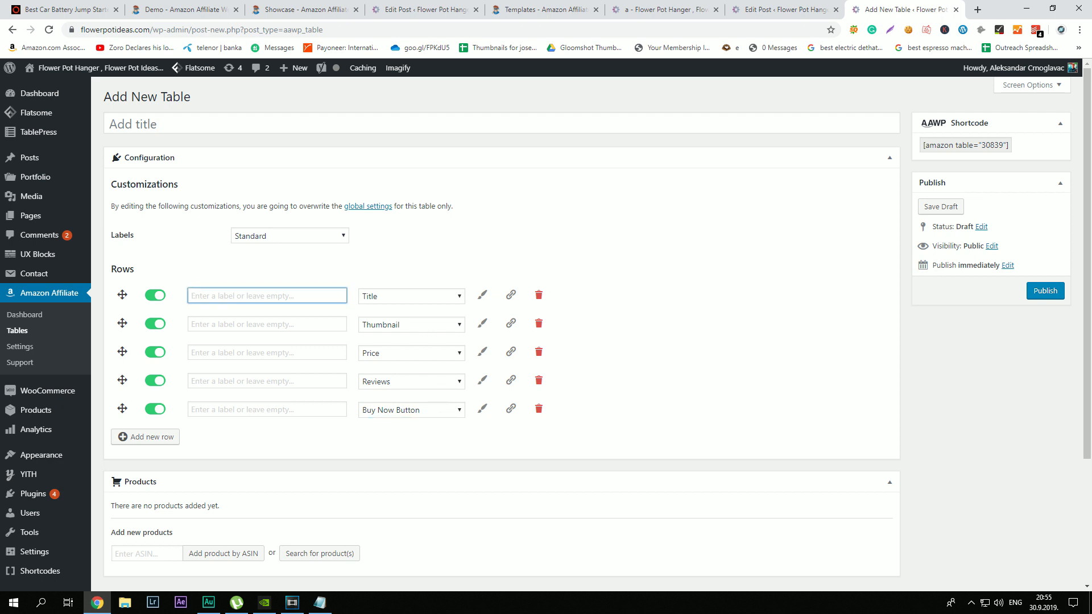
pyautogui.write('Title')
pyautogui.press('Tab')
pyautogui.write('Thumbnail')
pyautogui.press('Tab')
pyautogui.press('Tab')
pyautogui.write('Price')
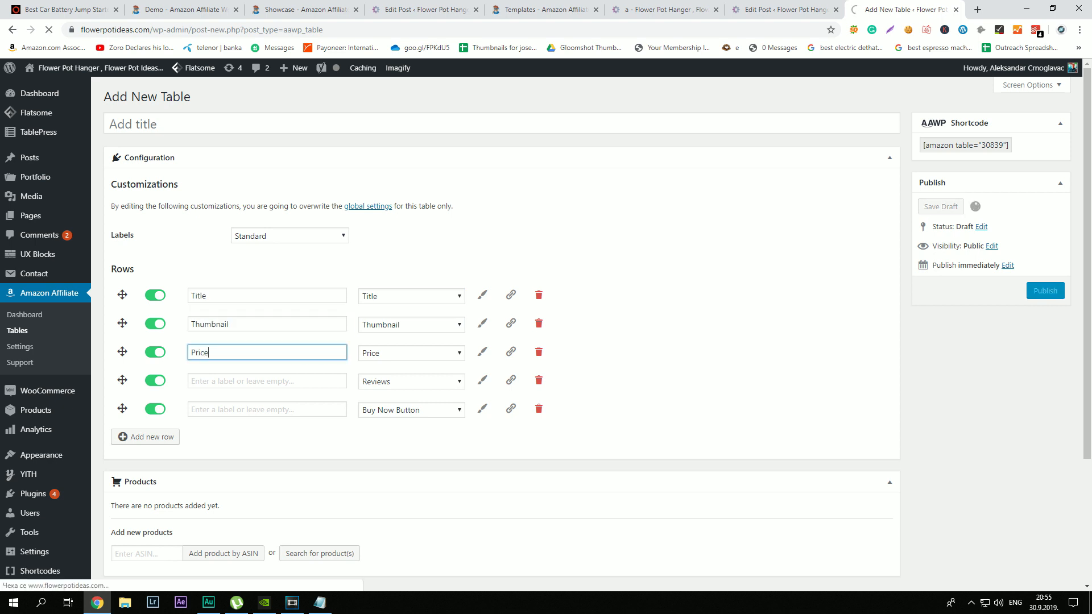
pyautogui.hotkey('shift', 'Tab')
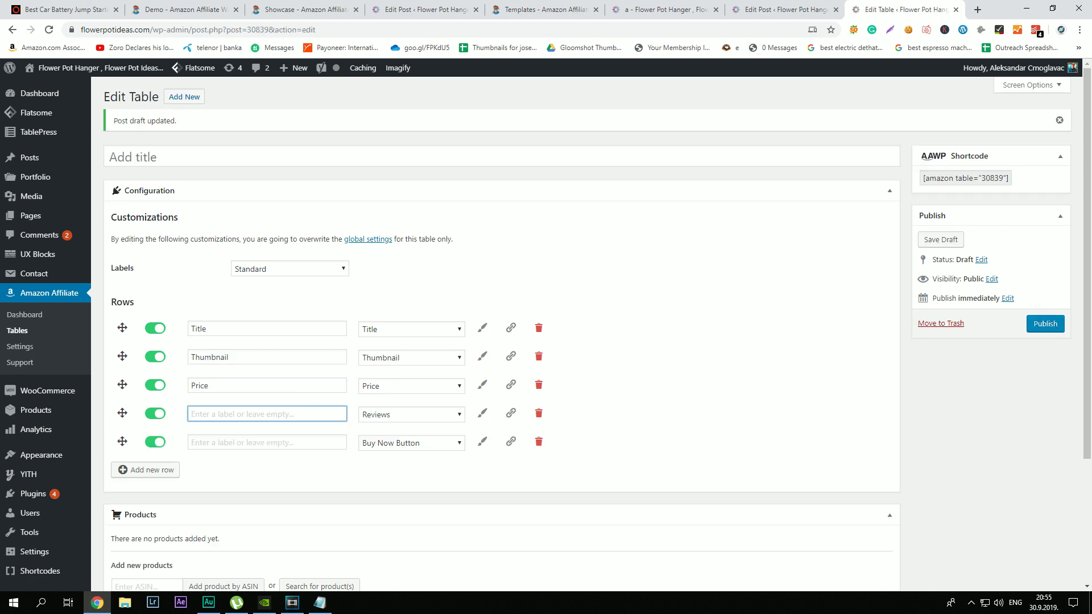
# Step: Label the fourth table row Reviews and the fifth row Buy Now
pyautogui.write('Reviews')
pyautogui.press('Tab')
pyautogui.press('Tab')
pyautogui.write('B')
pyautogui.press('BackSpace')
pyautogui.write('Che')
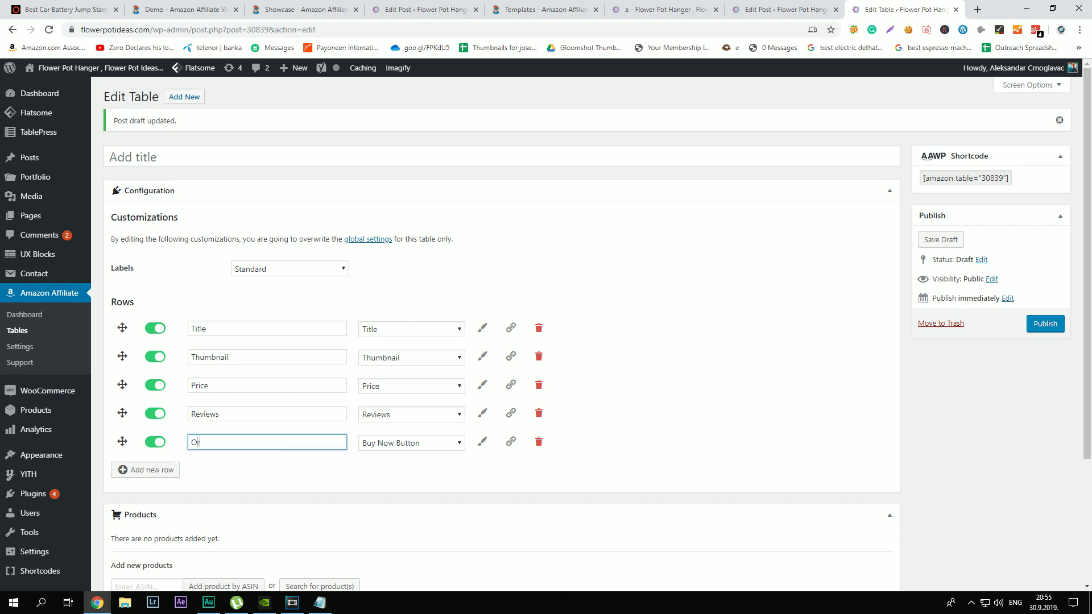
pyautogui.press('BackSpace')
pyautogui.press('BackSpace')
pyautogui.press('BackSpace')
pyautogui.write('Buy Now')
# Step: Copy ASIN B001VEK1HQ from the Amazon address of the post's Braun Pulsonic product and add that product to the table
pyautogui.scroll(-3, 546, 329)
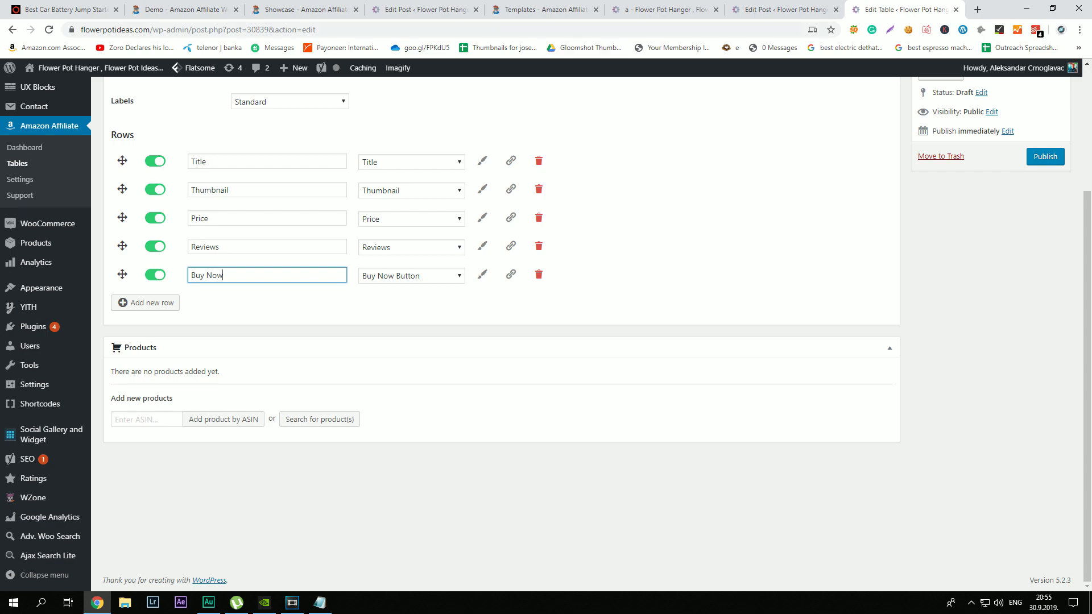
pyautogui.click(662, 10)
pyautogui.scroll(-5, 778, 540)
pyautogui.click(778, 540)
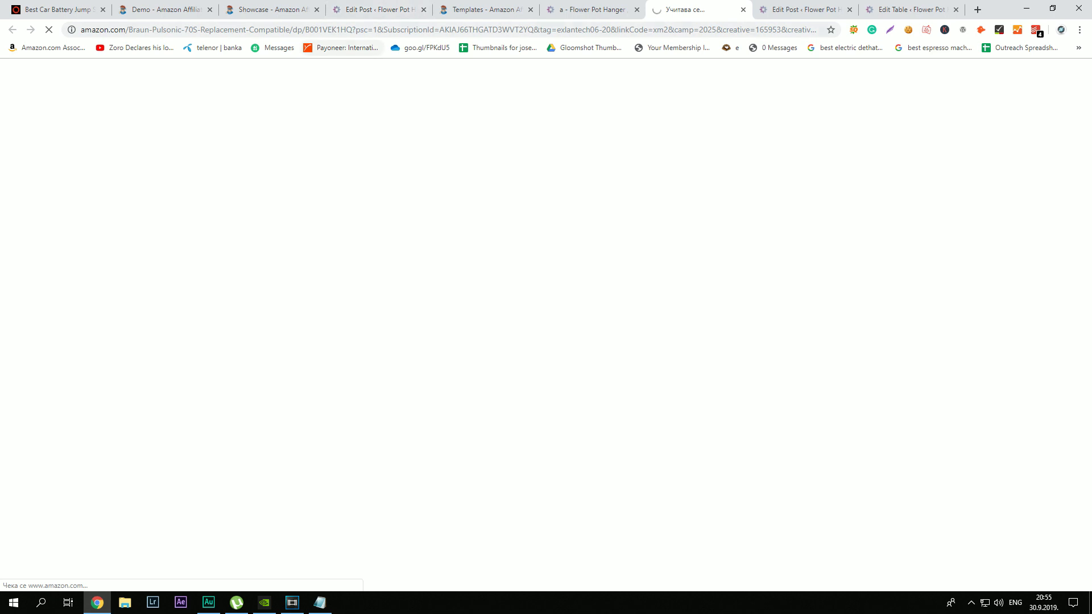
pyautogui.doubleClick(337, 30)
pyautogui.hotkey('ctrl', 'c')
pyautogui.click(904, 10)
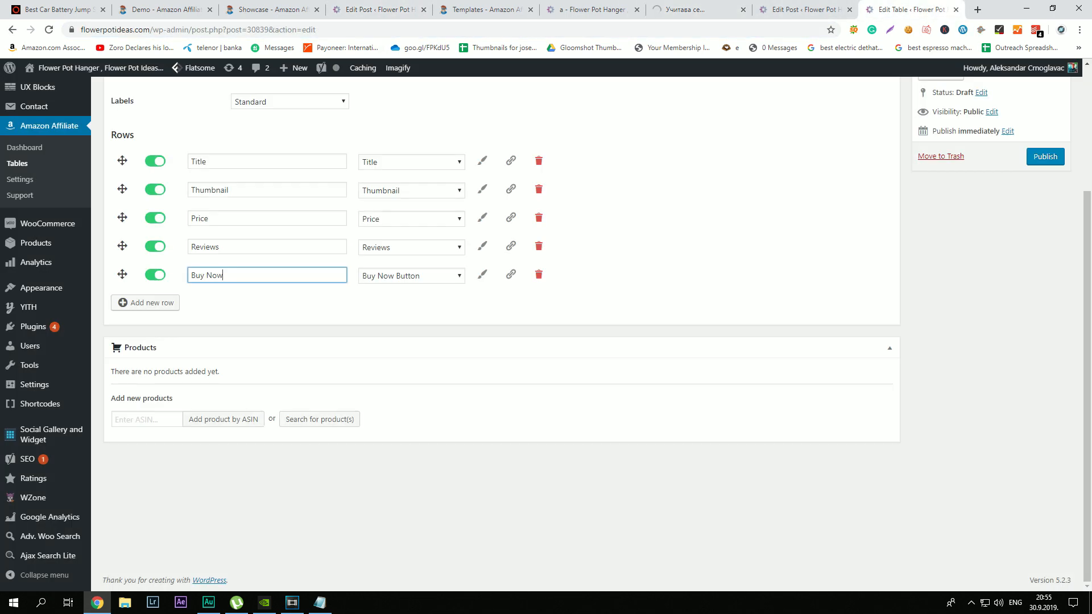
pyautogui.click(147, 419)
pyautogui.hotkey('ctrl', 'v')
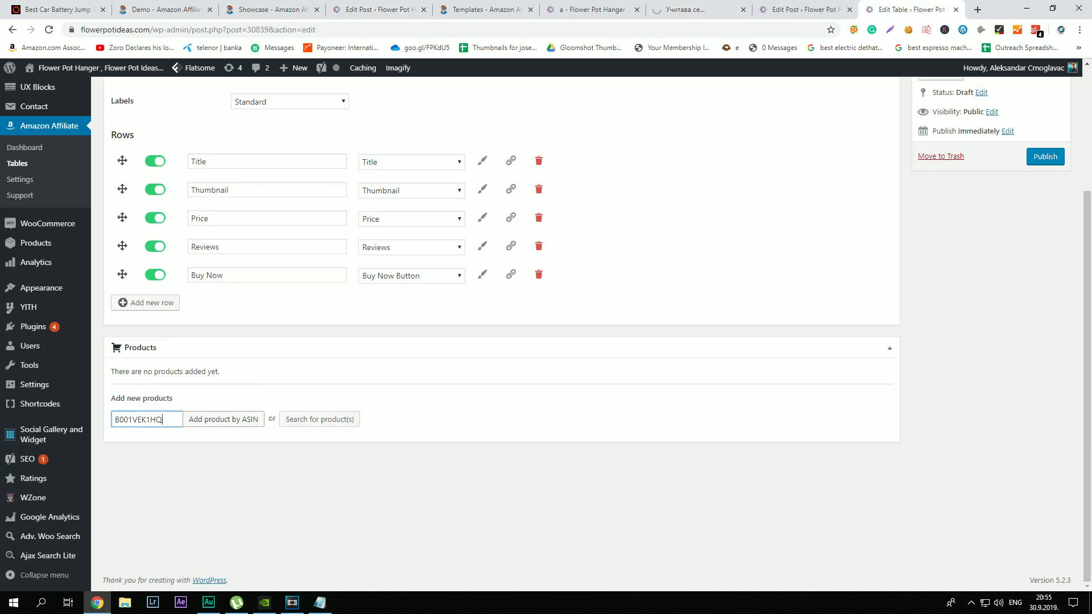
pyautogui.click(223, 419)
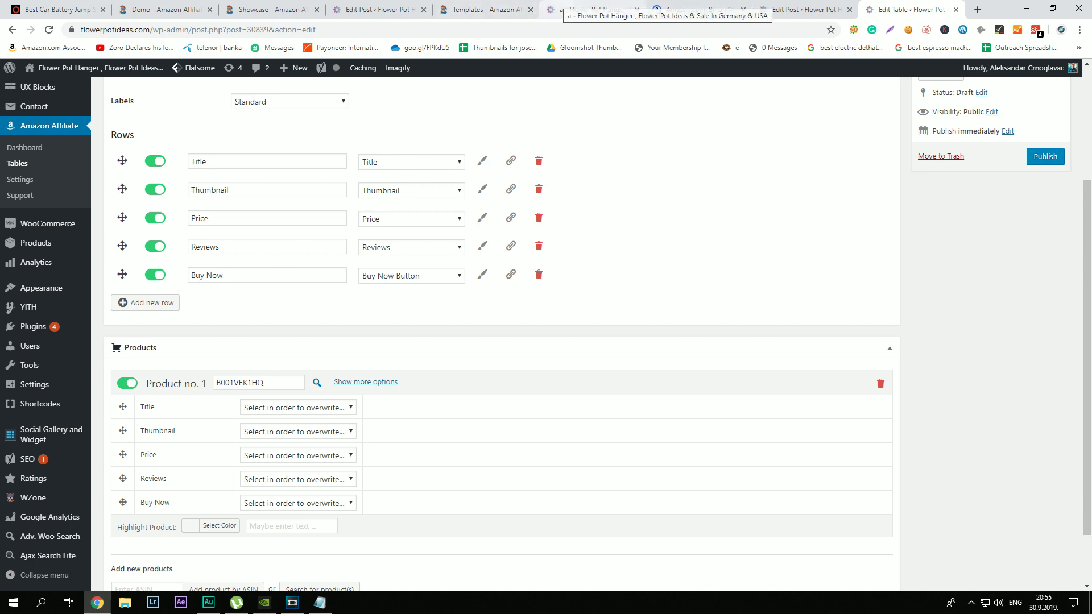
# Step: Copy ASIN B01D328BG6 from the Amazon address of the post's Philips Norelco OneBlade and add that product to the table
pyautogui.click(592, 10)
pyautogui.click(387, 366)
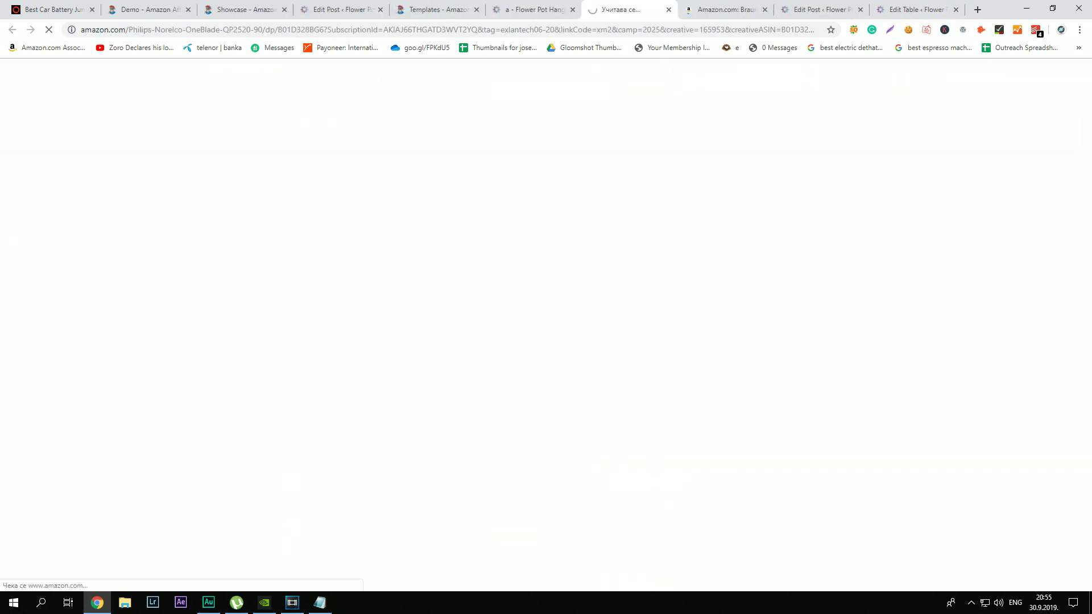
pyautogui.click(452, 29)
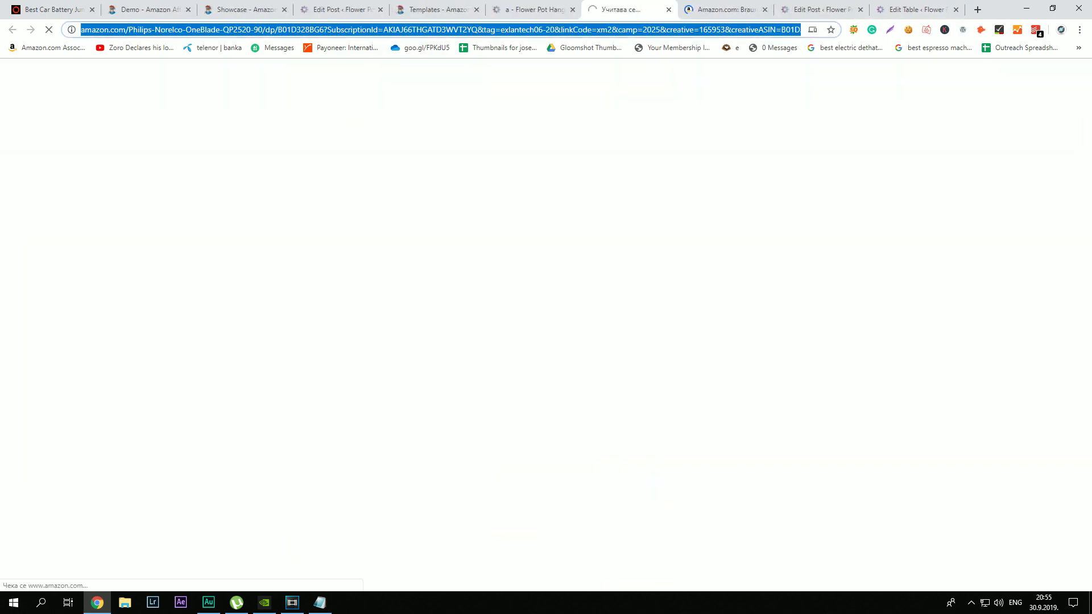
pyautogui.click(288, 30)
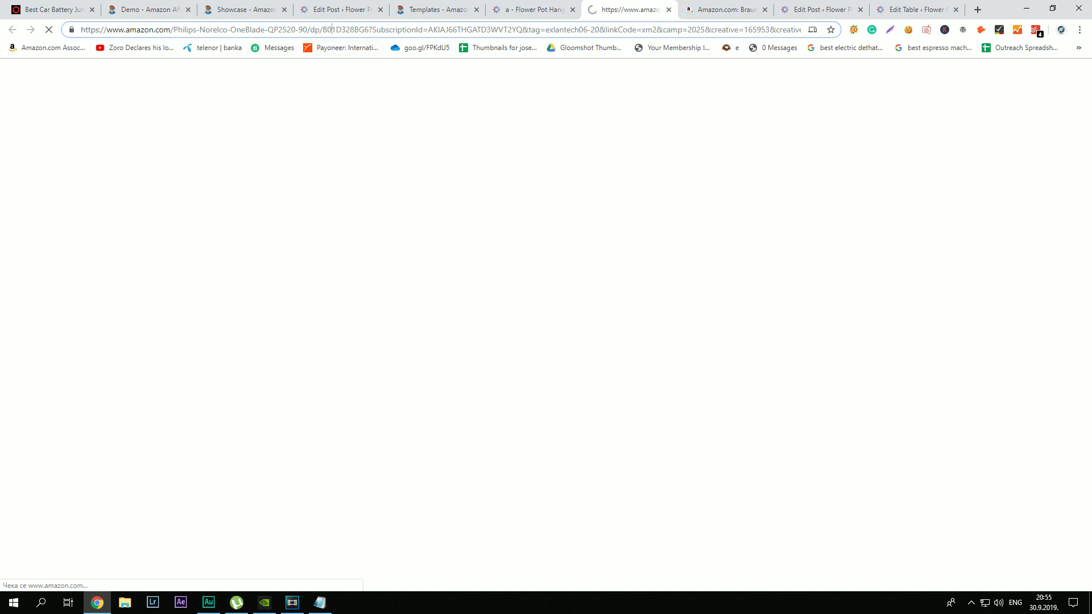
pyautogui.doubleClick(346, 30)
pyautogui.hotkey('ctrl', 'c')
pyautogui.click(915, 10)
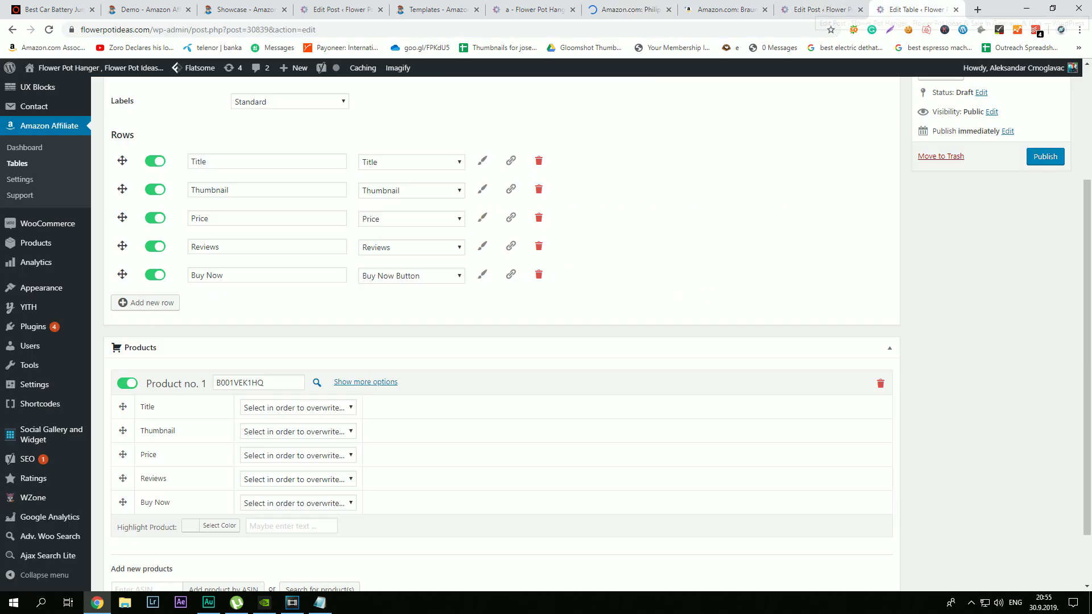
pyautogui.scroll(-2, 212, 525)
pyautogui.click(148, 519)
pyautogui.hotkey('ctrl', 'v')
pyautogui.press('Return')
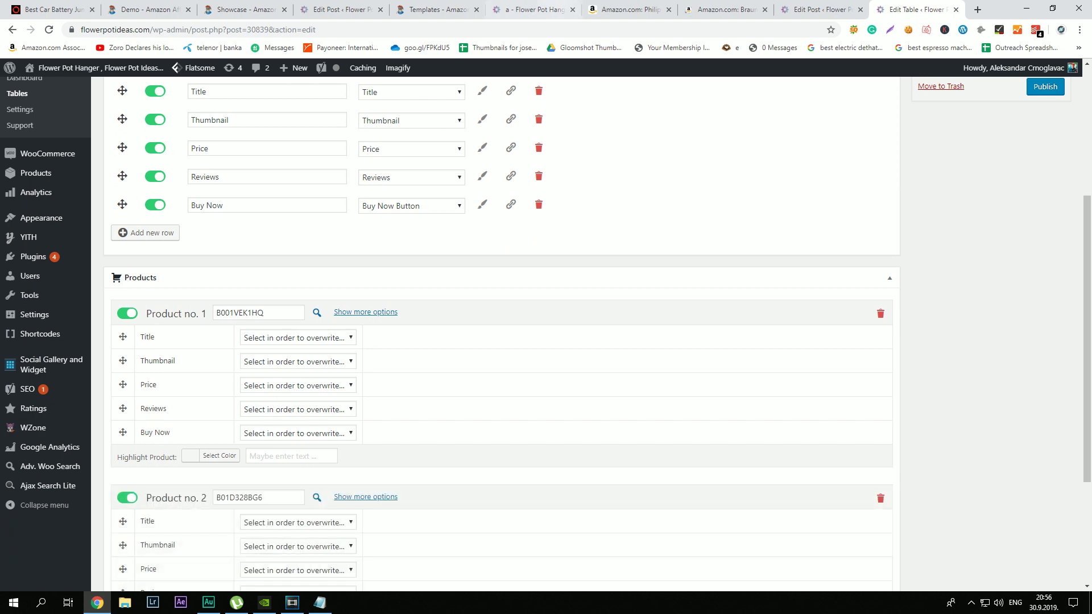
# Step: Copy ASIN B07D1W33SD from the Amazon address of the Braun Clean & Renew refill cartridges and add that product to the table
pyautogui.click(503, 7)
pyautogui.click(395, 423)
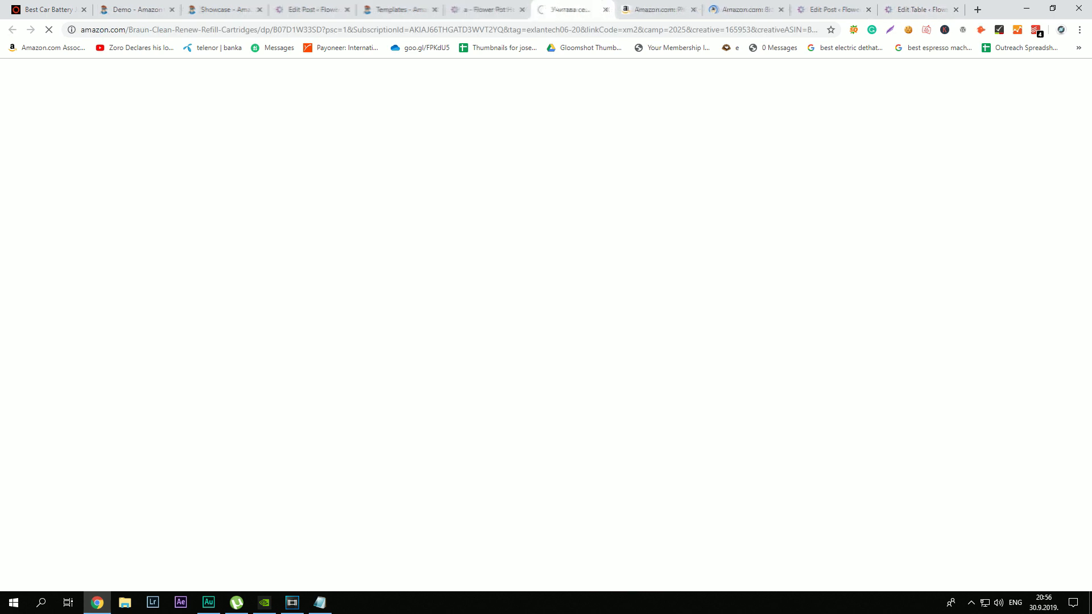
pyautogui.click(694, 10)
pyautogui.click(671, 30)
pyautogui.moveTo(270, 29); pyautogui.dragTo(303, 30)
pyautogui.doubleClick(342, 30)
pyautogui.click(748, 10)
pyautogui.scroll(-2, 501, 336)
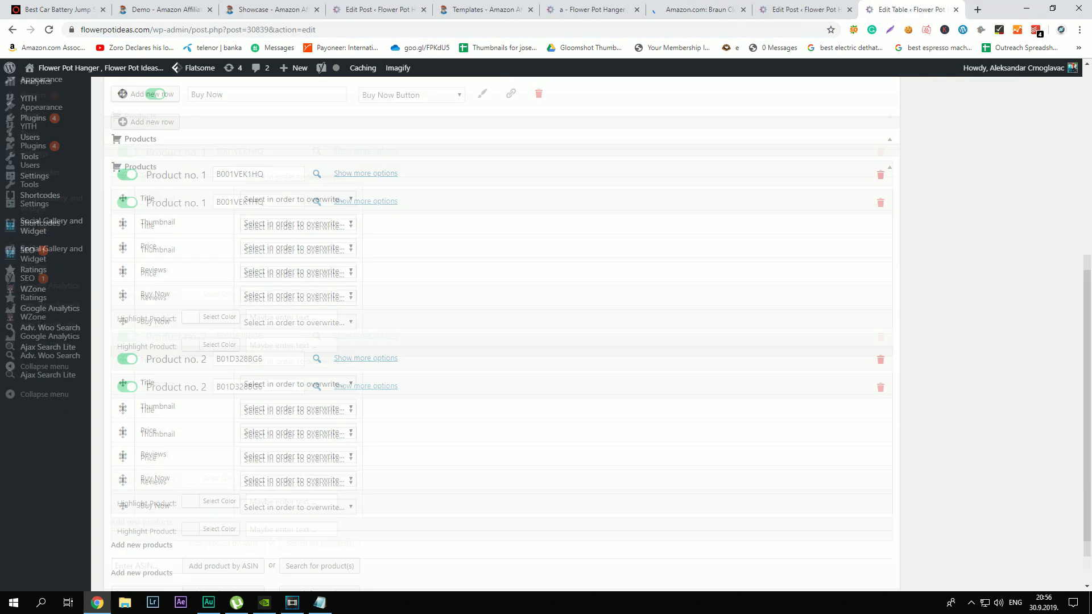
pyautogui.scroll(-2, 500, 336)
pyautogui.click(147, 518)
pyautogui.write('B07D1W33SD')
pyautogui.click(223, 519)
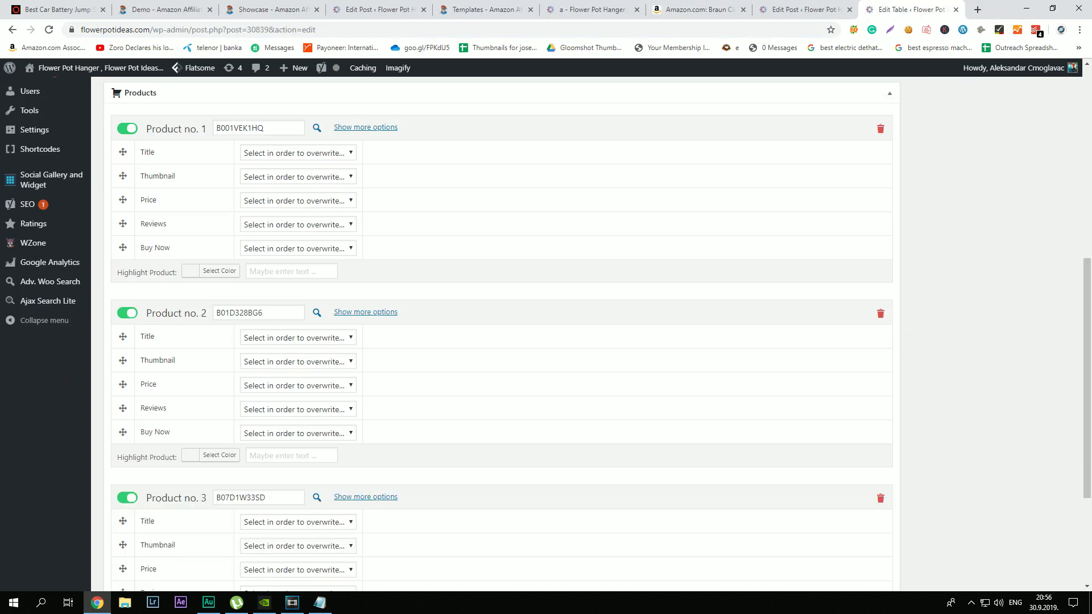
# Step: Review the override options offered for the first product's Title row
pyautogui.scroll(-2, 500, 336)
pyautogui.scroll(3, 501, 335)
pyautogui.click(298, 209)
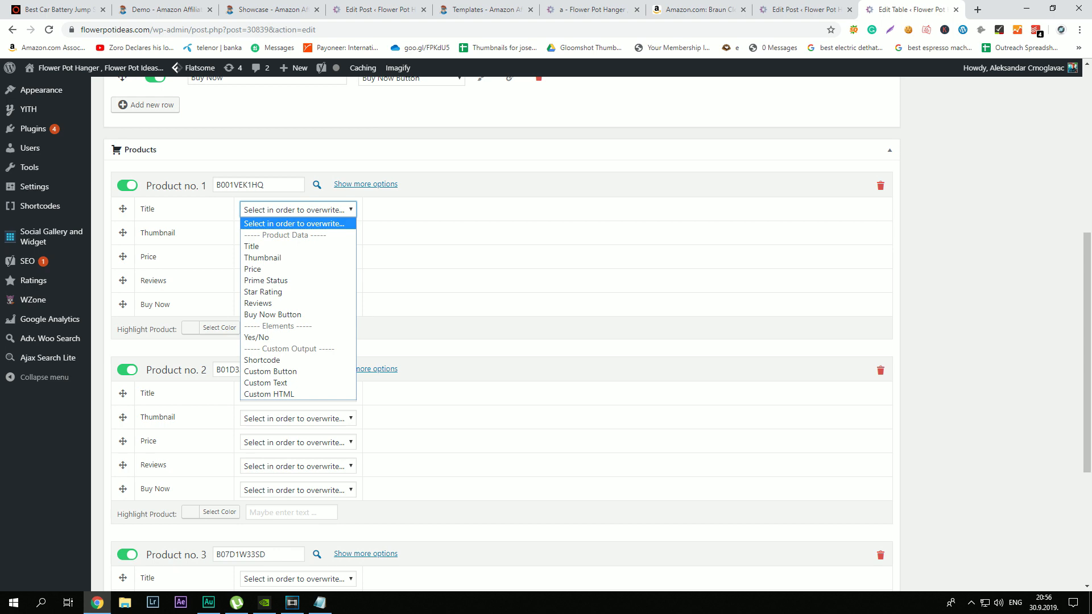
pyautogui.click(294, 223)
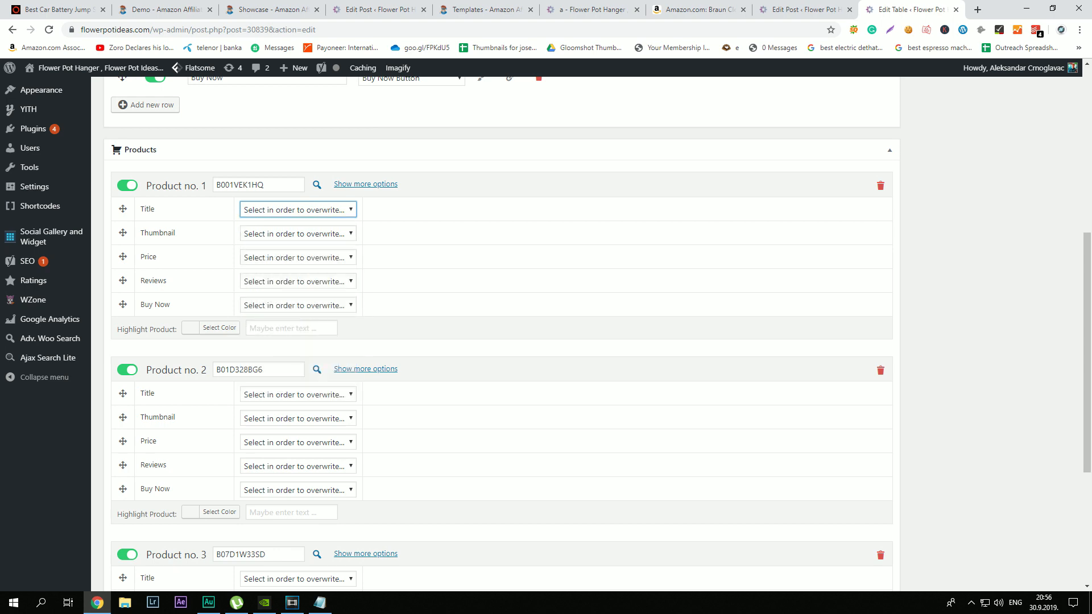
pyautogui.scroll(4, 500, 335)
pyautogui.scroll(-3, 298, 266)
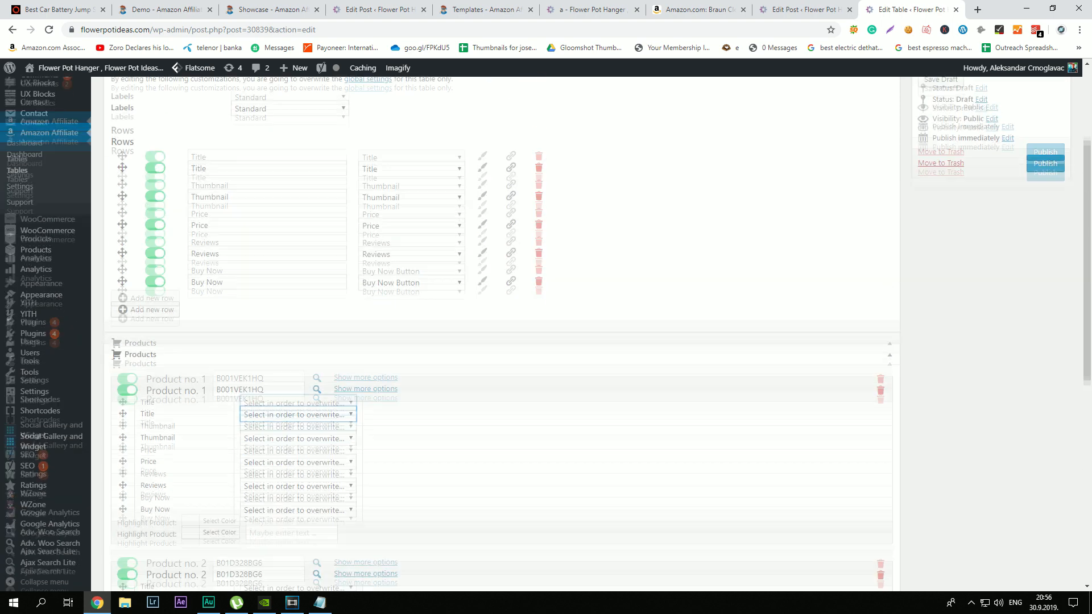
pyautogui.click(298, 267)
pyautogui.scroll(2, 298, 266)
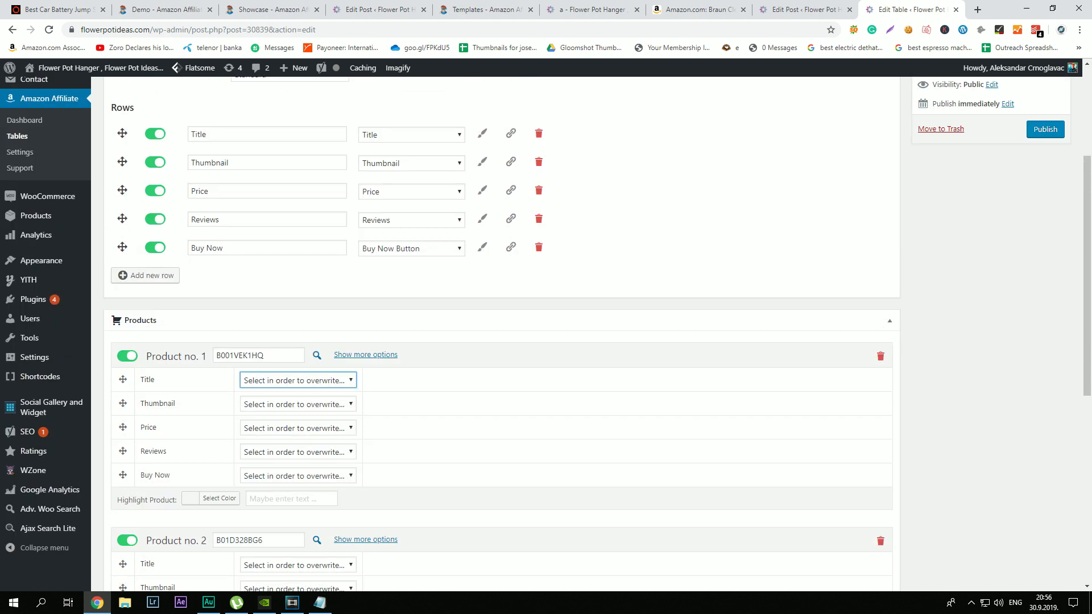
# Step: Set the first product's row overrides to Title, Thumbnail, Price, Reviews and Buy Now Button
pyautogui.click(298, 380)
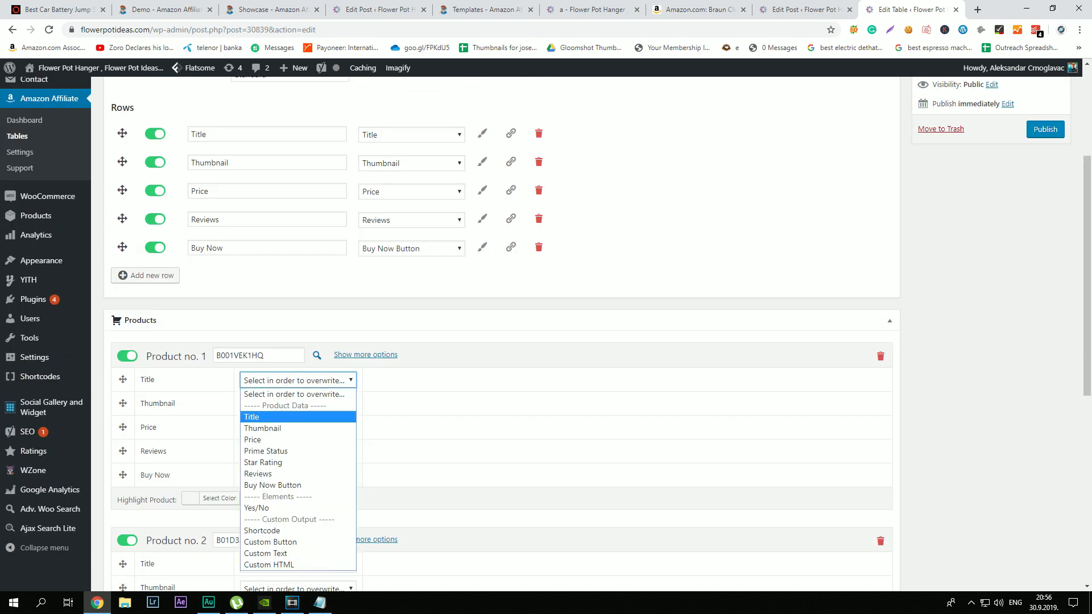
pyautogui.click(295, 416)
pyautogui.click(298, 404)
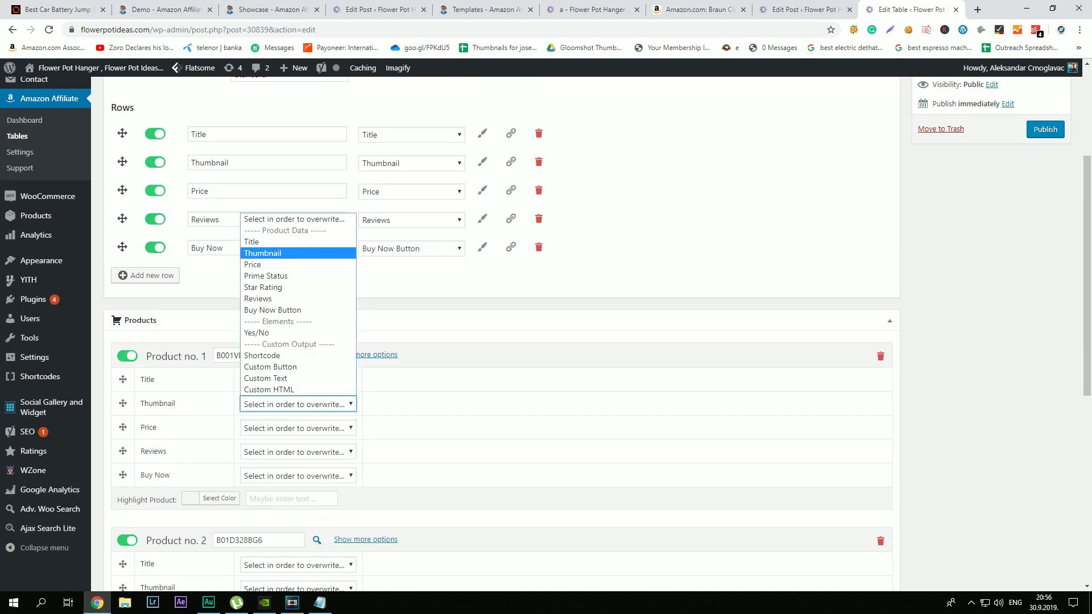
pyautogui.click(273, 254)
pyautogui.click(298, 427)
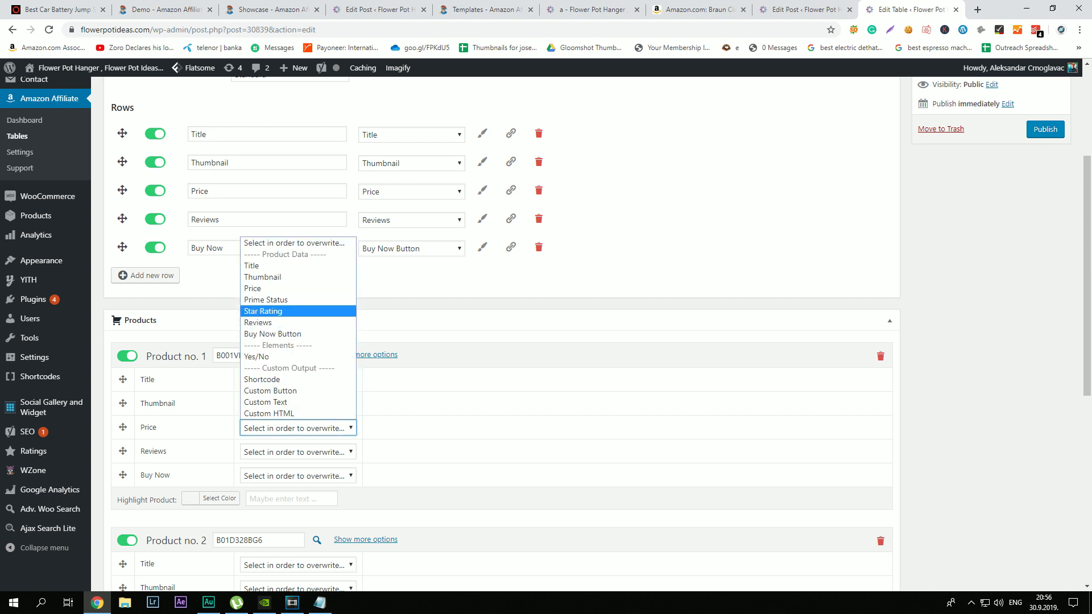
pyautogui.click(253, 288)
pyautogui.click(298, 453)
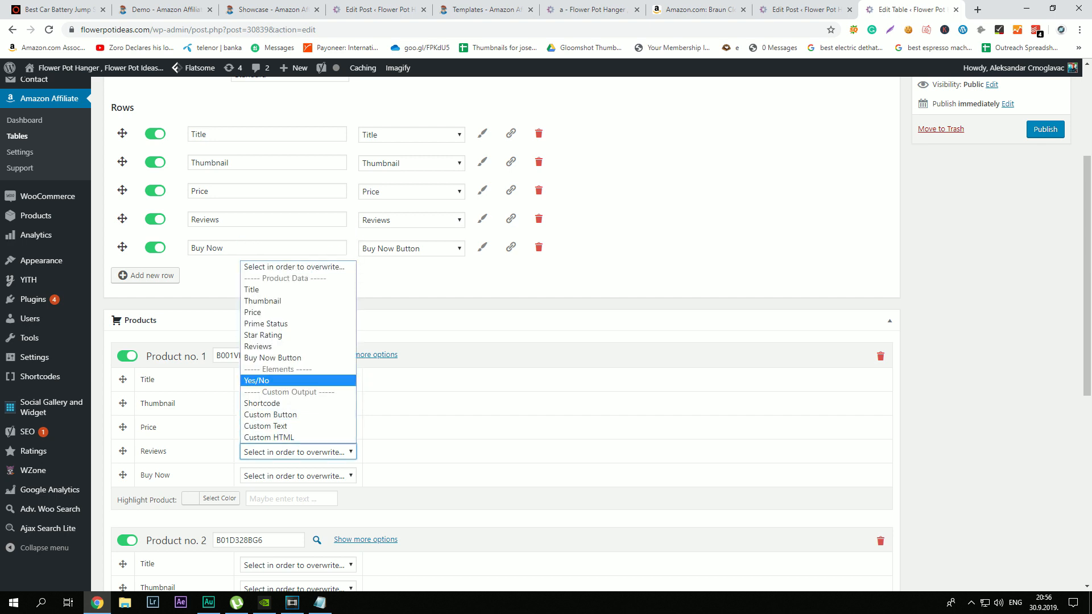
pyautogui.click(262, 347)
pyautogui.click(298, 476)
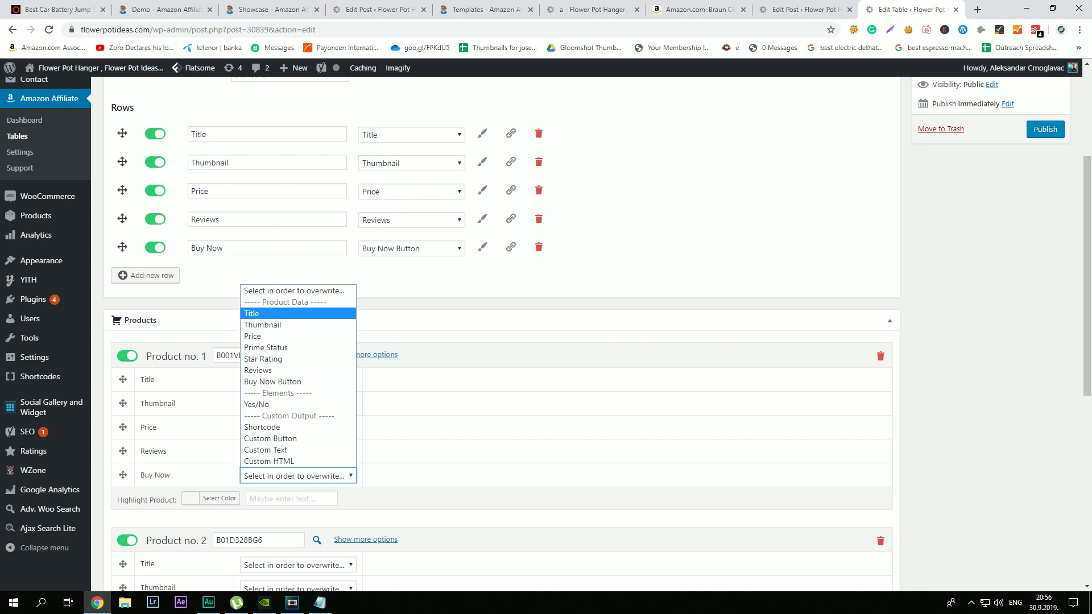
pyautogui.click(267, 381)
# Step: Set the second and third products' row overrides to Title, Thumbnail, Price, Reviews and Buy Now Button
pyautogui.scroll(-4, 267, 382)
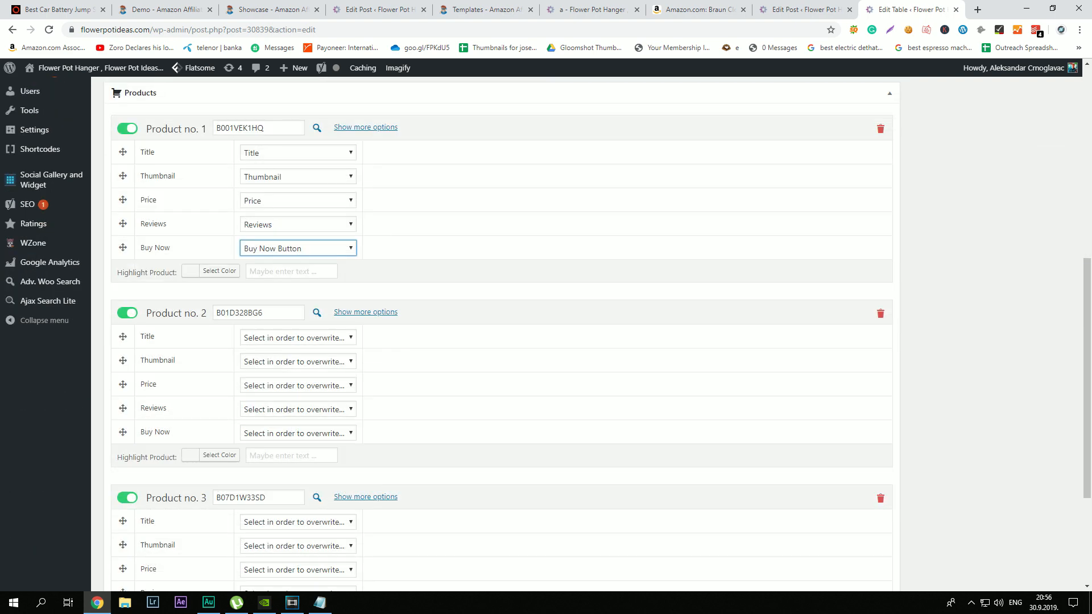
pyautogui.click(298, 337)
pyautogui.click(252, 375)
pyautogui.click(298, 385)
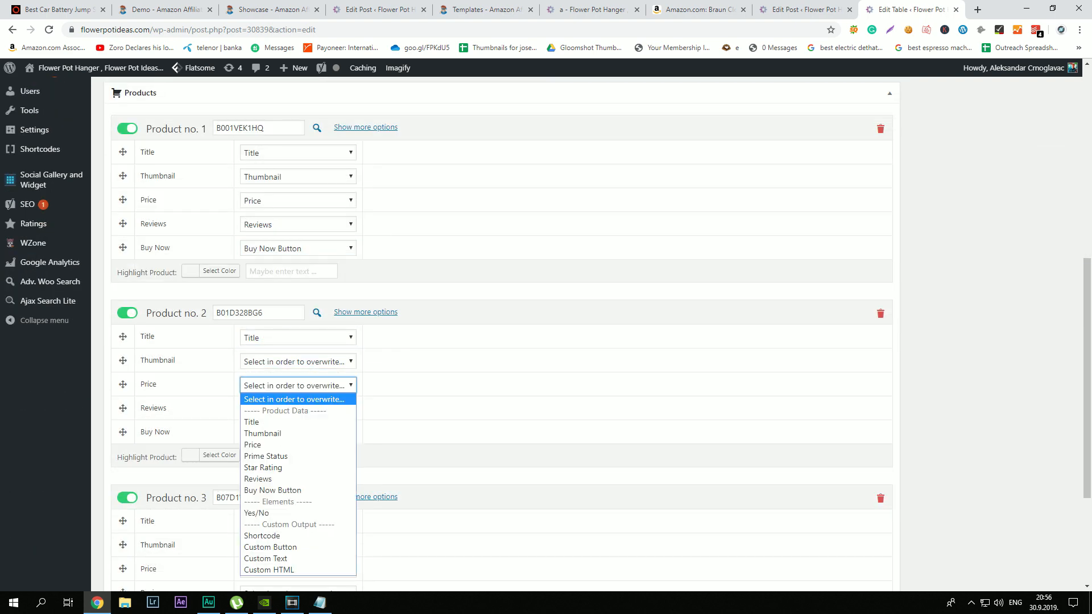
pyautogui.click(298, 361)
pyautogui.click(263, 409)
pyautogui.click(298, 385)
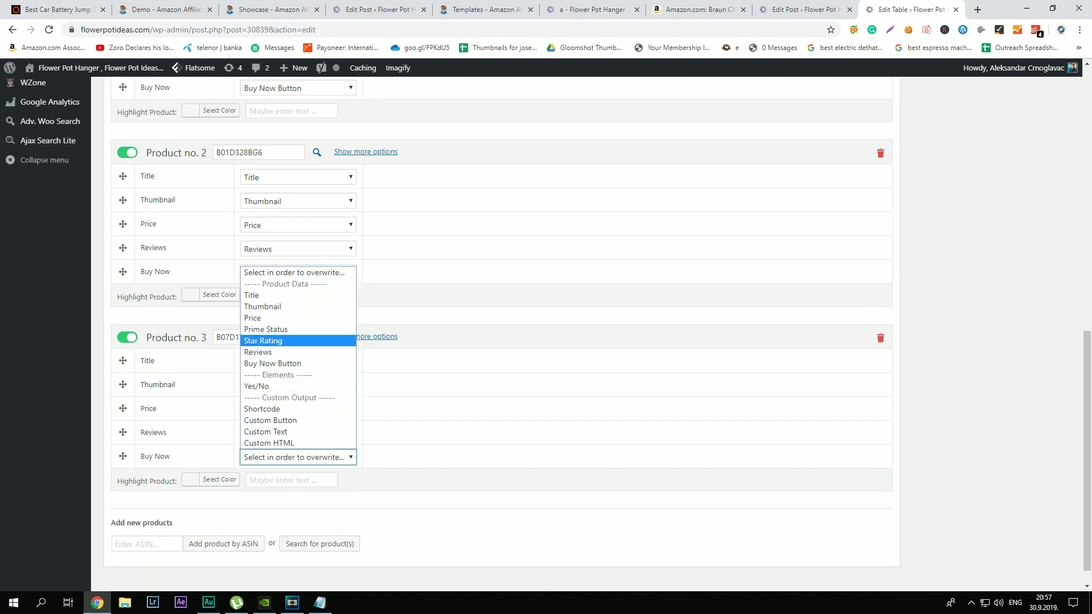
pyautogui.click(272, 364)
# Step: Enter Best Product Overall as the highlight text of the first product
pyautogui.scroll(-1, 298, 364)
pyautogui.scroll(2, 298, 364)
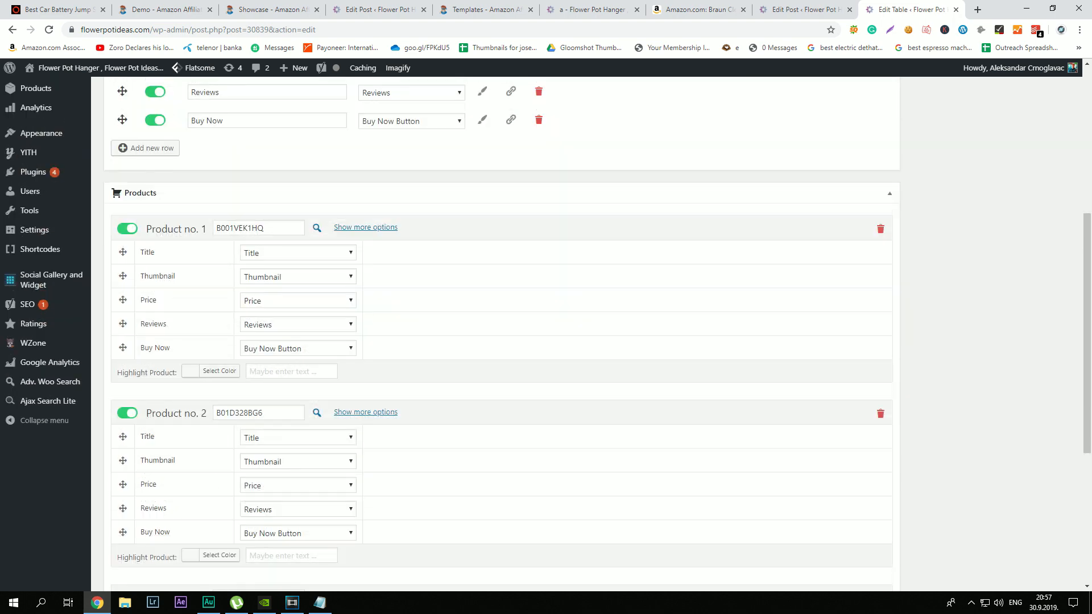
pyautogui.click(292, 371)
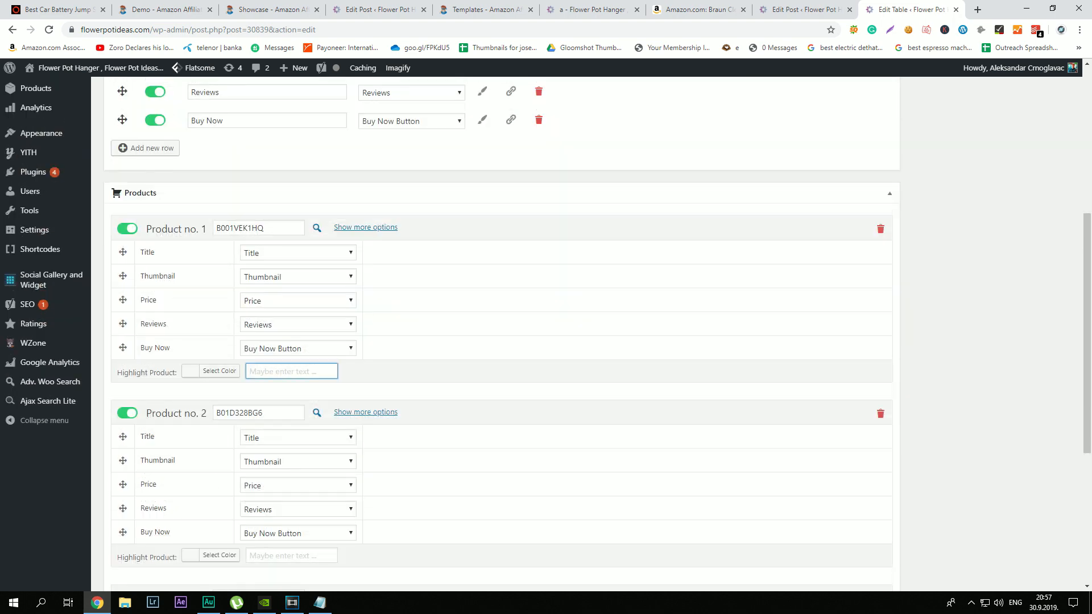
pyautogui.write('B')
pyautogui.press('BackSpace')
pyautogui.write('ou')
pyautogui.press('BackSpace')
pyautogui.press('BackSpace')
pyautogui.press('BackSpace')
pyautogui.write('Bes')
pyautogui.write('t pr')
pyautogui.write('roduct Overa')
pyautogui.write('ll')
# Step: Enter Runner Up as the highlight text of the second product
pyautogui.press('Tab')
pyautogui.press('Tab')
pyautogui.press('Tab')
pyautogui.press('Tab')
pyautogui.press('Tab')
pyautogui.press('Tab')
pyautogui.press('Tab')
pyautogui.press('Tab')
pyautogui.press('Tab')
pyautogui.write('Runner up')
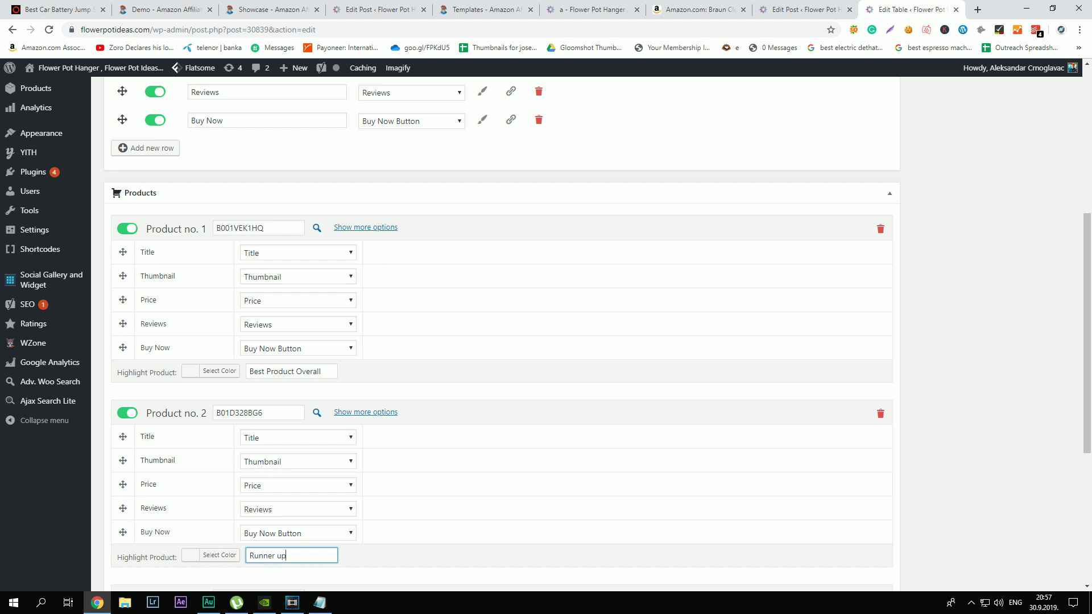
pyautogui.press('BackSpace')
pyautogui.press('BackSpace')
pyautogui.write('UP')
# Step: Enter Best Budget as the highlight text of the third product
pyautogui.scroll(-5, 501, 341)
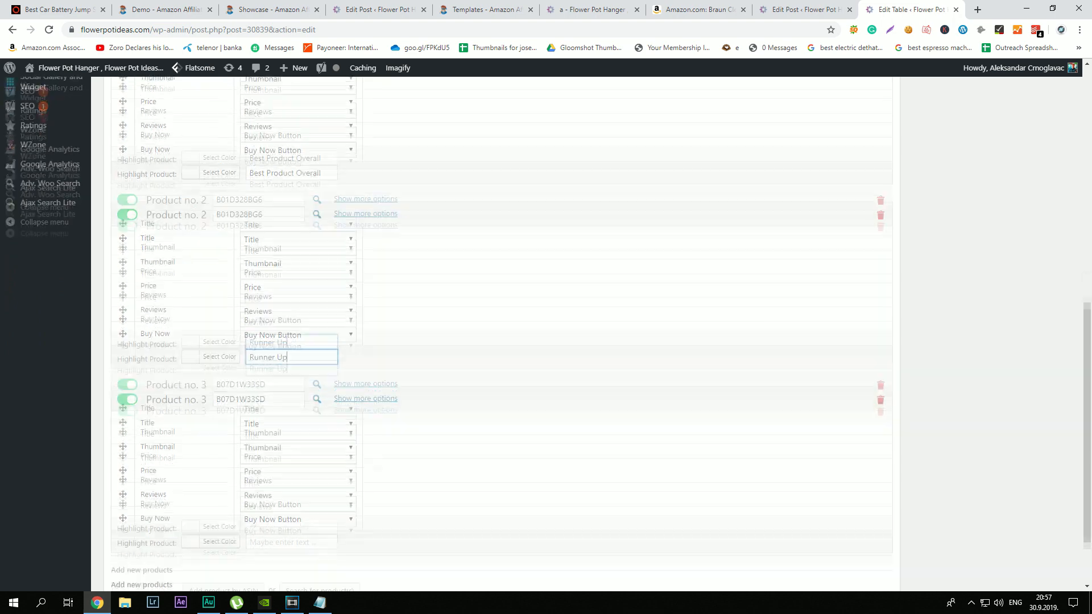
pyautogui.click(291, 456)
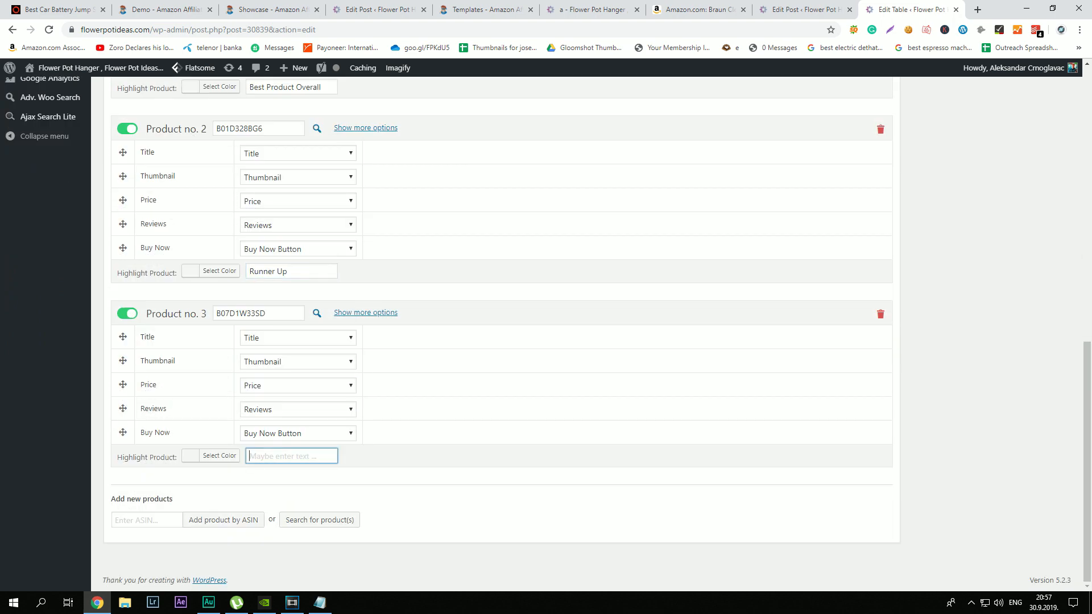
pyautogui.write('Best Budget Produ')
pyautogui.press('BackSpace')
pyautogui.press('BackSpace')
pyautogui.press('BackSpace')
# Step: Set the third product's highlight color to blue #1e73be
pyautogui.scroll(2, 227, 546)
pyautogui.click(216, 551)
pyautogui.scroll(-2, 216, 550)
pyautogui.click(272, 580)
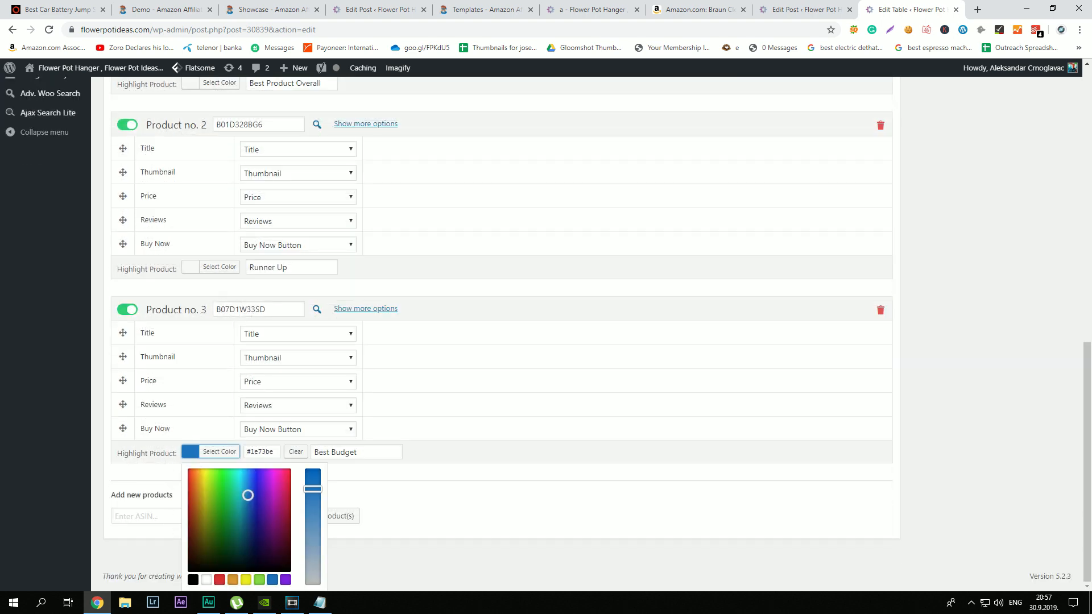
# Step: Set the second product's highlight color to yellow #eeee22 and the first product's to green #81d742
pyautogui.click(219, 266)
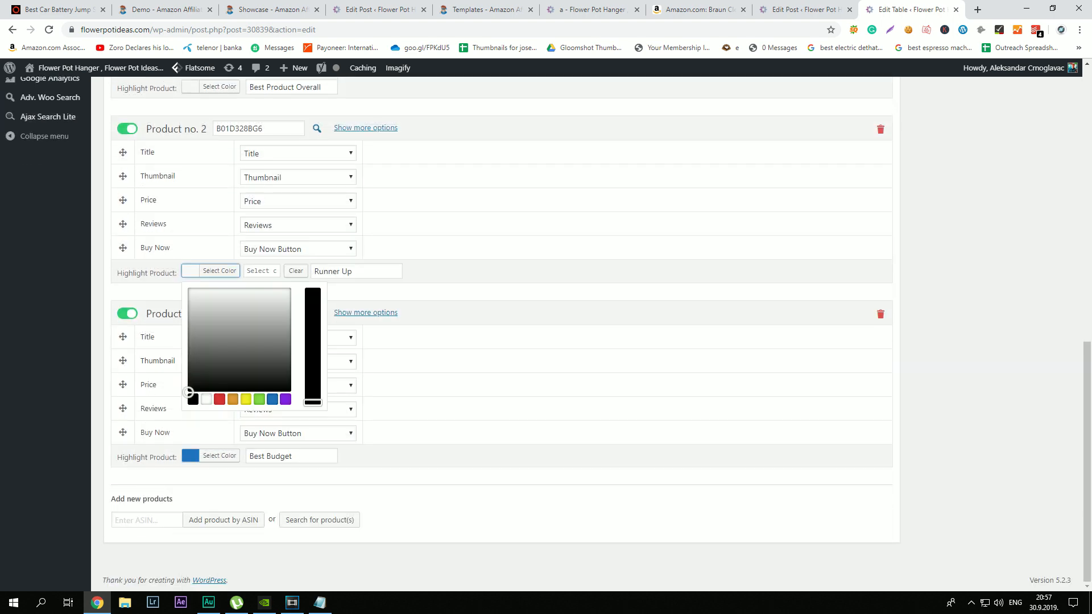
pyautogui.click(245, 399)
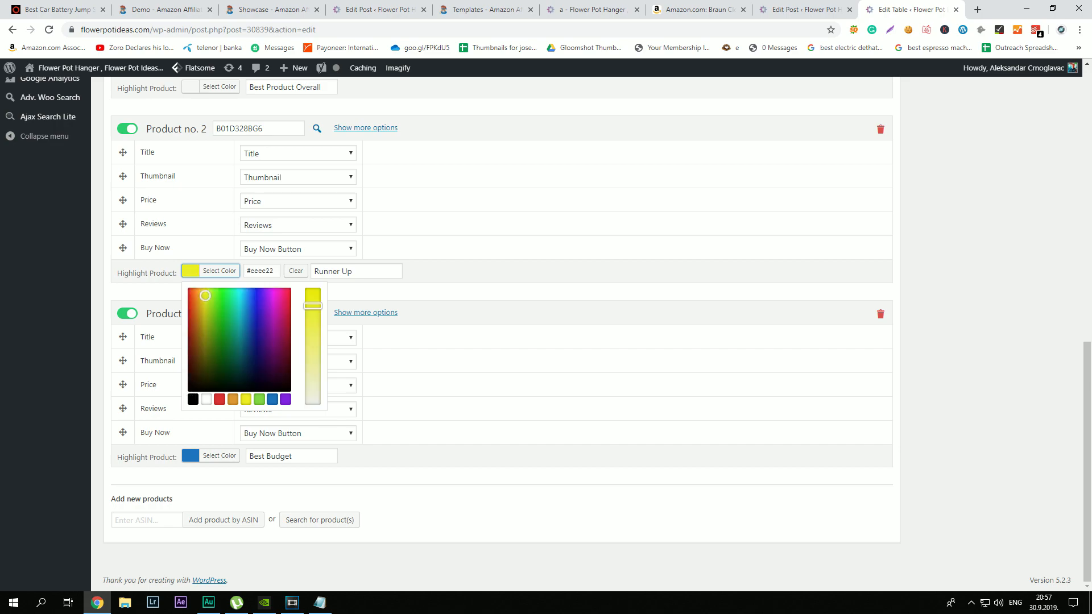
pyautogui.scroll(3, 239, 341)
pyautogui.click(219, 257)
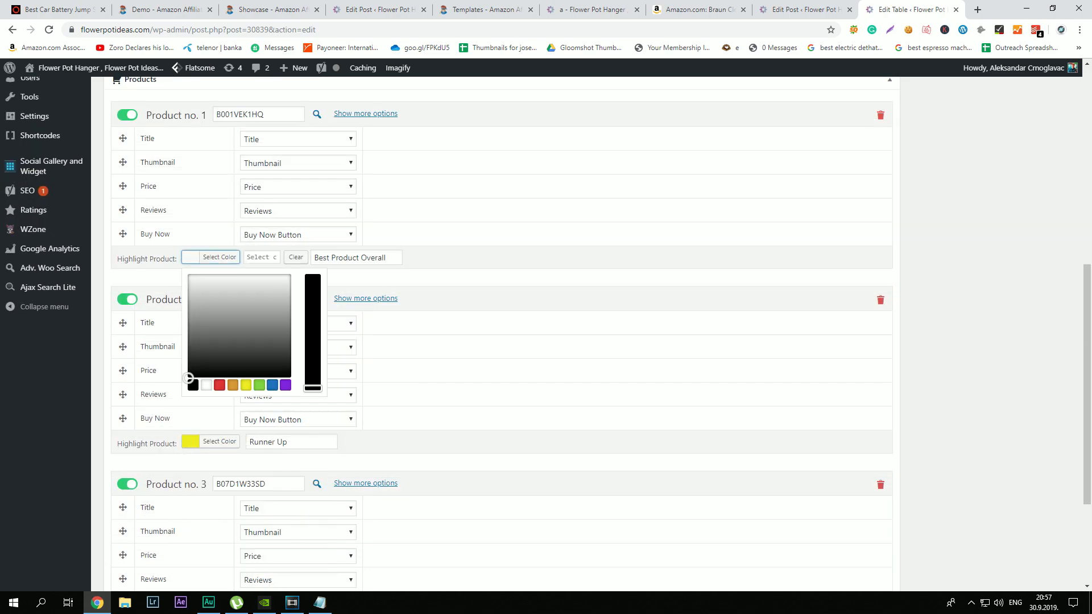
pyautogui.click(259, 385)
pyautogui.scroll(-3, 258, 385)
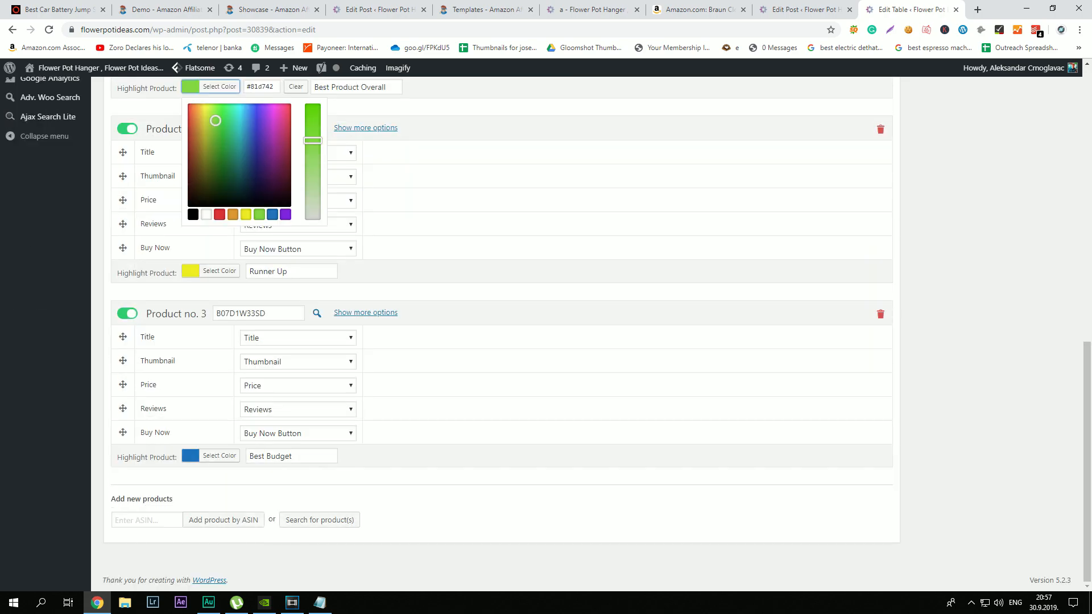
# Step: Publish the comparison table and copy its AAWP shortcode
pyautogui.scroll(10, 501, 335)
pyautogui.click(1045, 324)
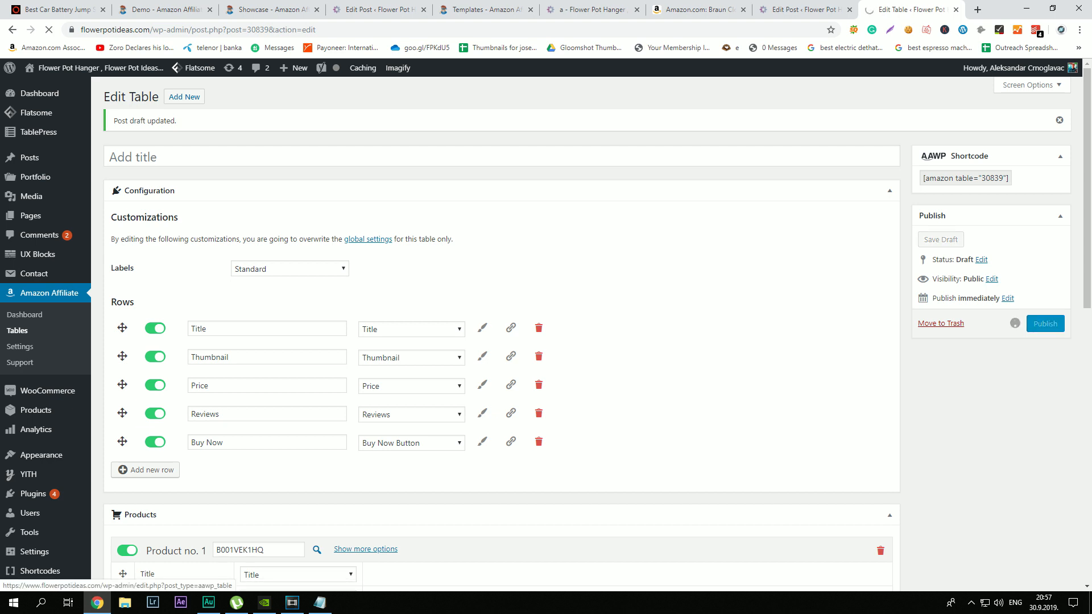
pyautogui.click(965, 178)
pyautogui.hotkey('ctrl', 'c')
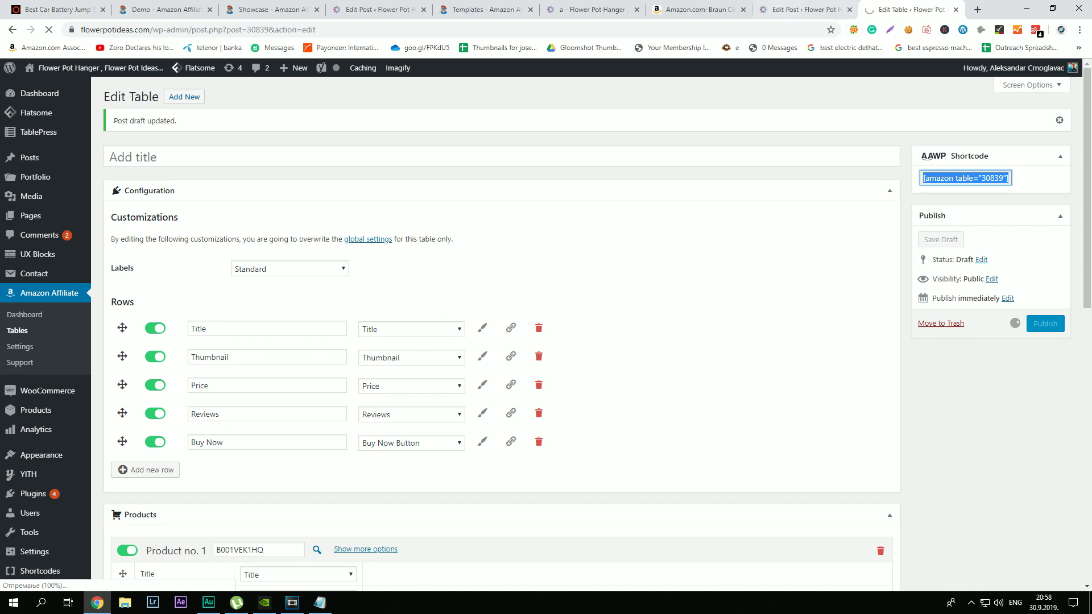
# Step: Insert the shortcode [amazon table="30839"] in a new paragraph below the list-template shortcode of the post and update the post
pyautogui.click(785, 10)
pyautogui.scroll(-3, 500, 318)
pyautogui.click(407, 320)
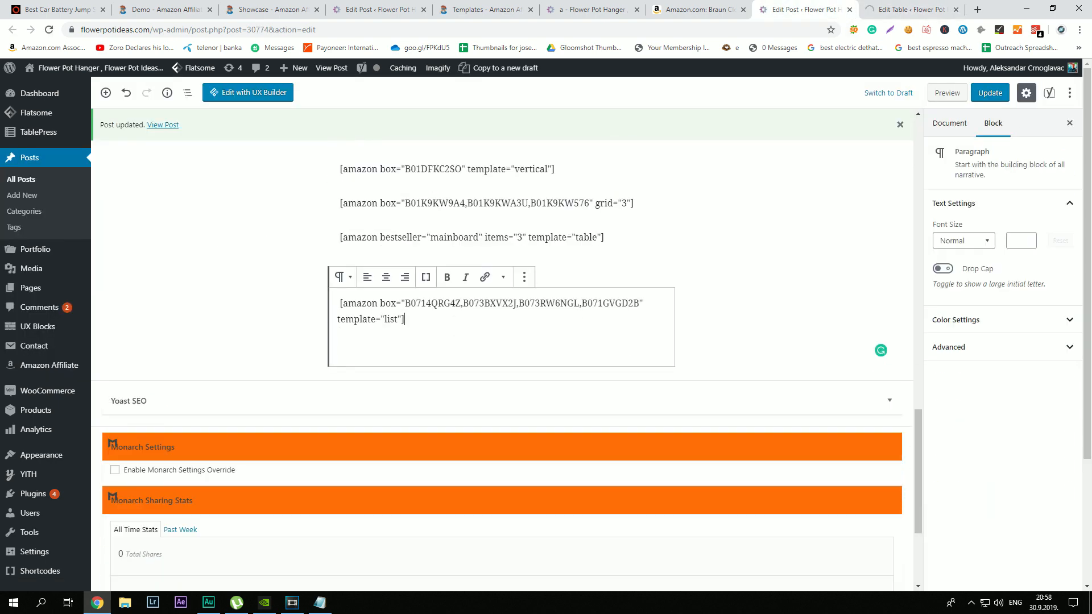
pyautogui.press('Return')
pyautogui.hotkey('ctrl', 'v')
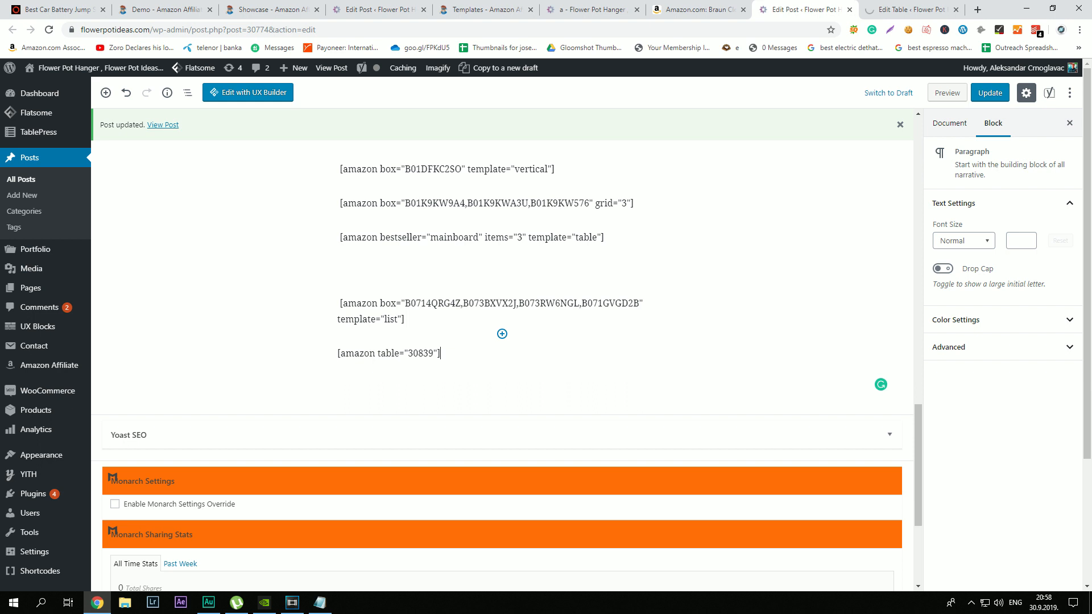
pyautogui.hotkey('ctrl', 's')
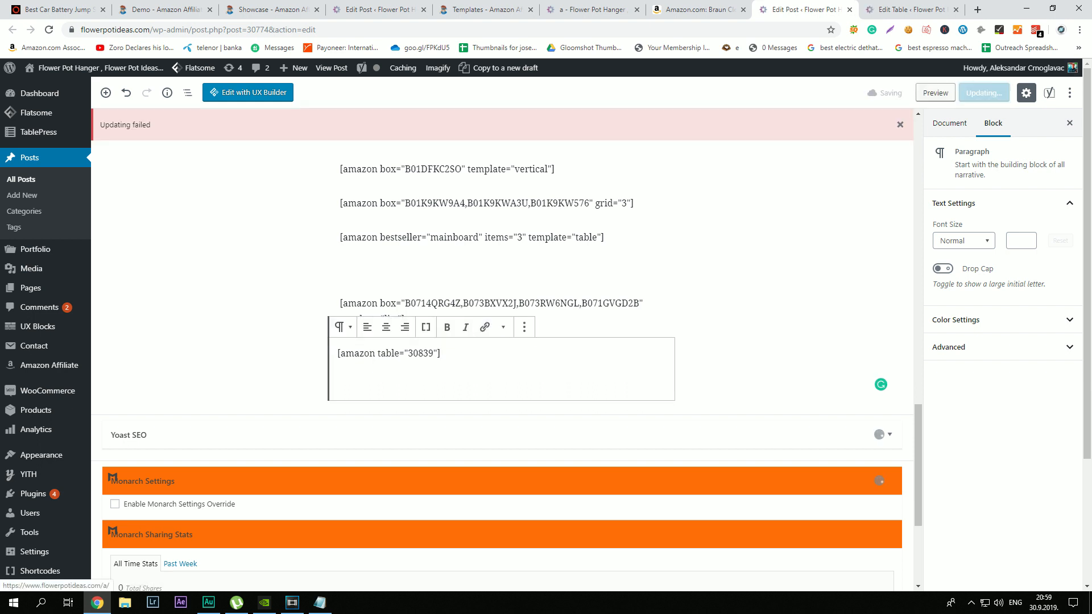
# Step: Preview the post and examine the embedded comparison table at the end of its content
pyautogui.click(936, 93)
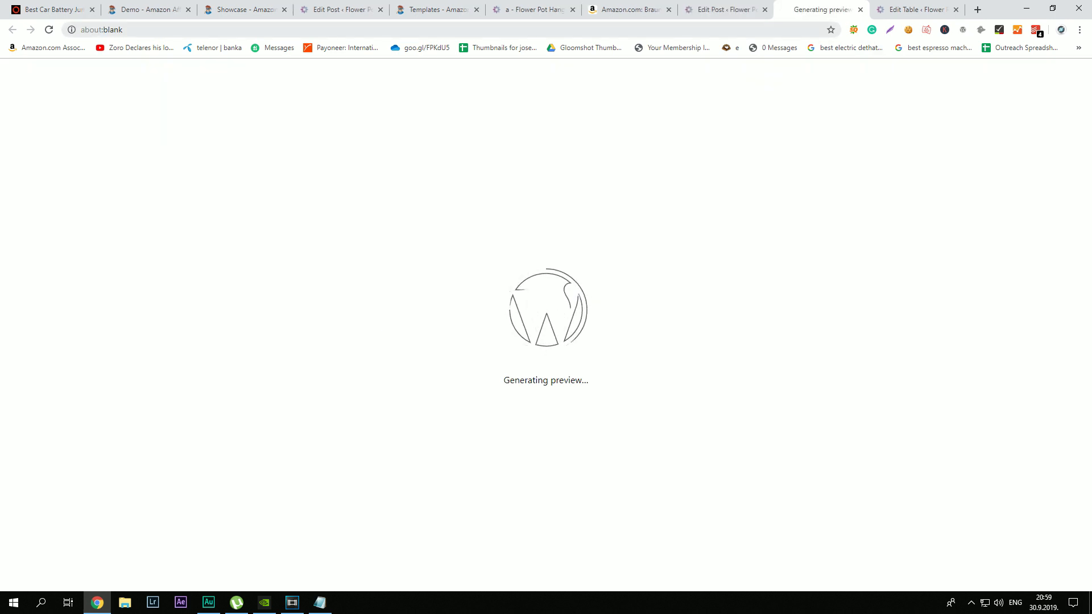
pyautogui.scroll(-8, 546, 325)
pyautogui.scroll(-10, 461, 330)
pyautogui.scroll(-5, 461, 330)
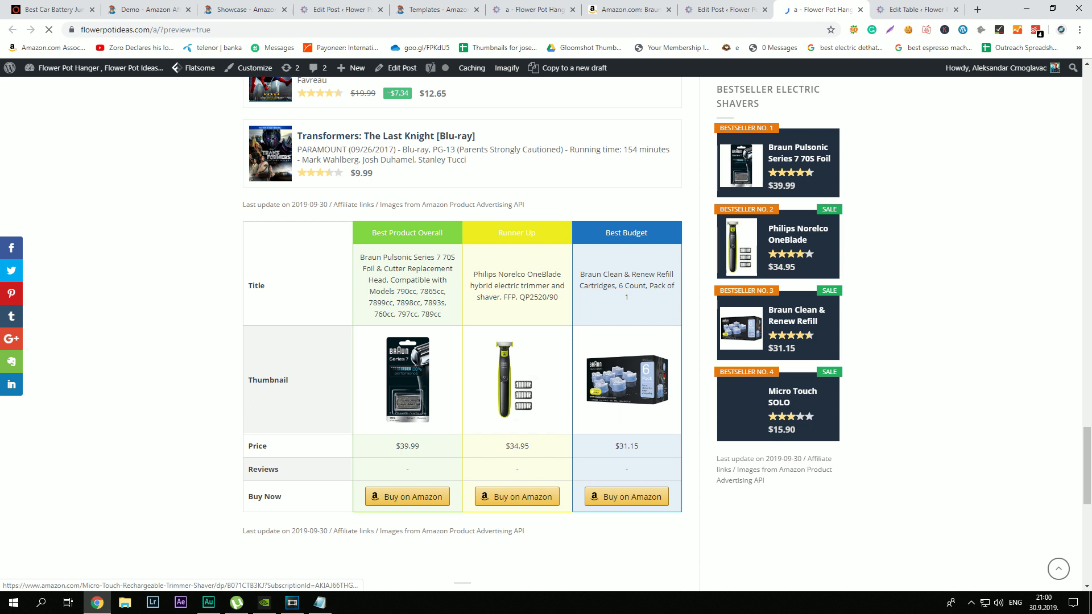
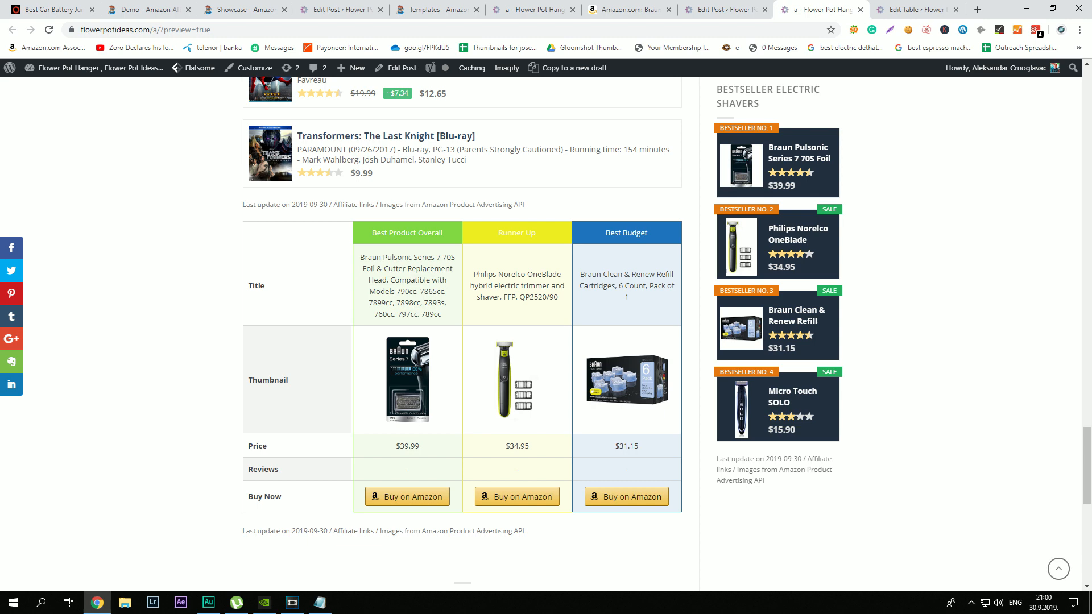
# Step: Move the Thumbnail row above the Title row in the comparison table's configuration and update the table
pyautogui.hotkey('ctrl', 'Tab')
pyautogui.moveTo(122, 323); pyautogui.dragTo(121, 293)
pyautogui.click(1045, 275)
pyautogui.scroll(-1, 591, 333)
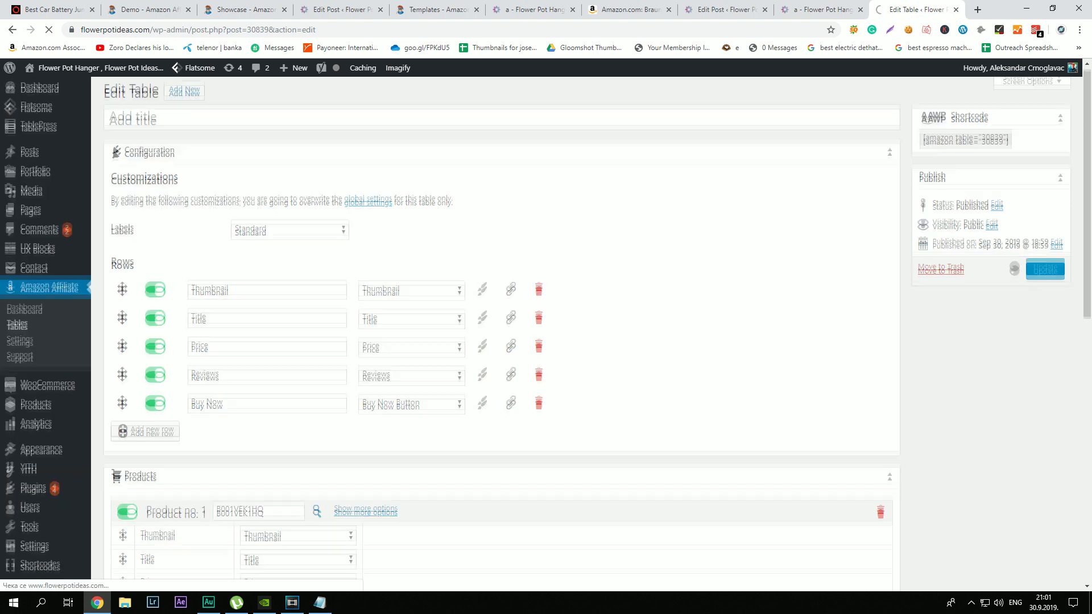
pyautogui.scroll(-5, 494, 334)
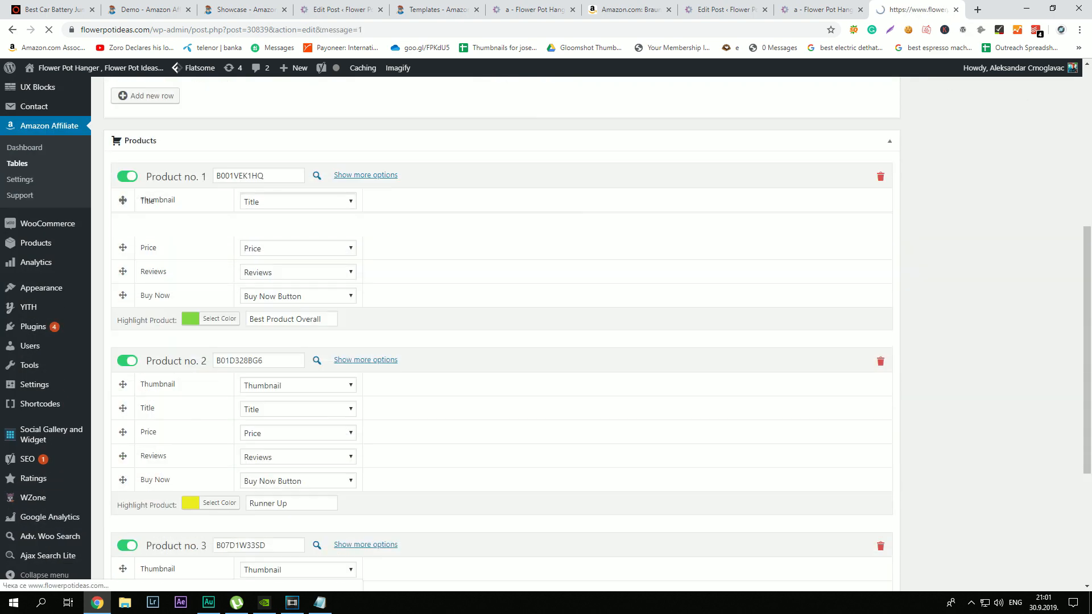
pyautogui.scroll(-7, 502, 334)
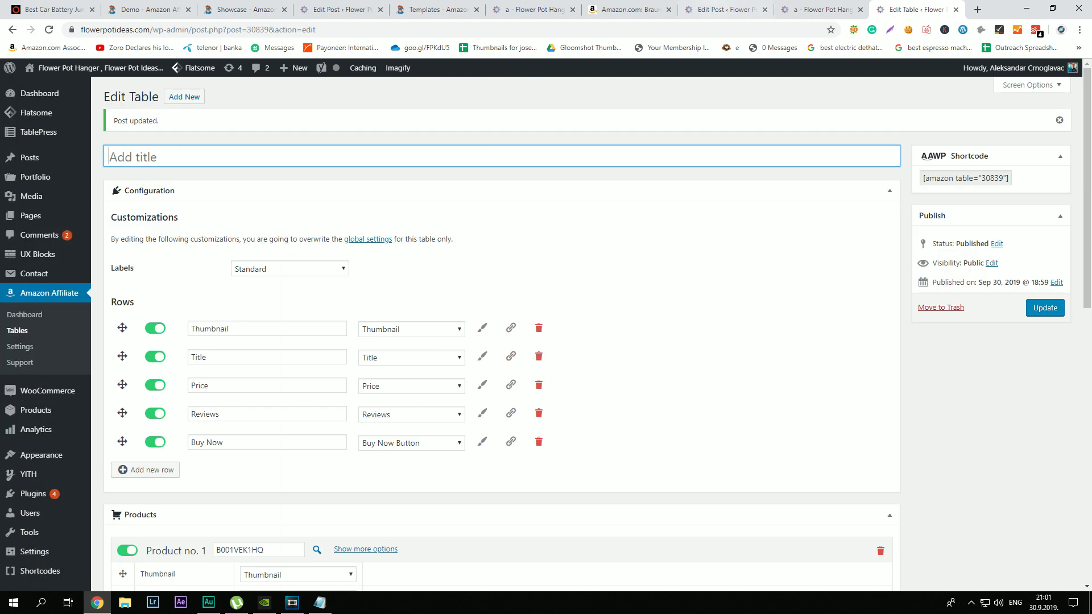
# Step: Reload the post preview and check the comparison table's row order and its Runner Up heading
pyautogui.click(819, 10)
pyautogui.click(49, 29)
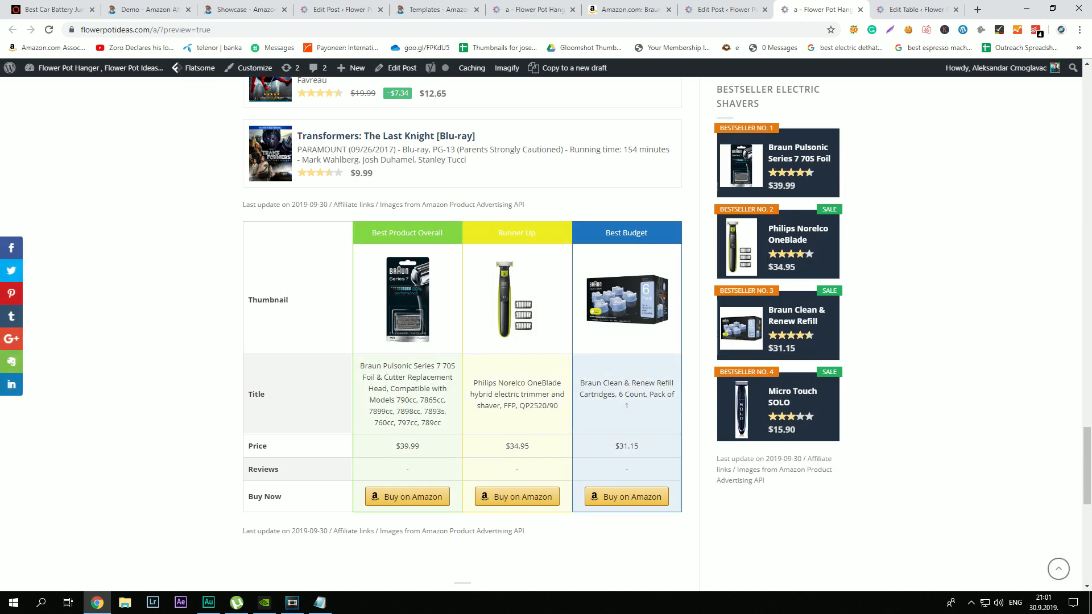
pyautogui.scroll(-1, 463, 307)
pyautogui.moveTo(499, 176); pyautogui.dragTo(537, 176)
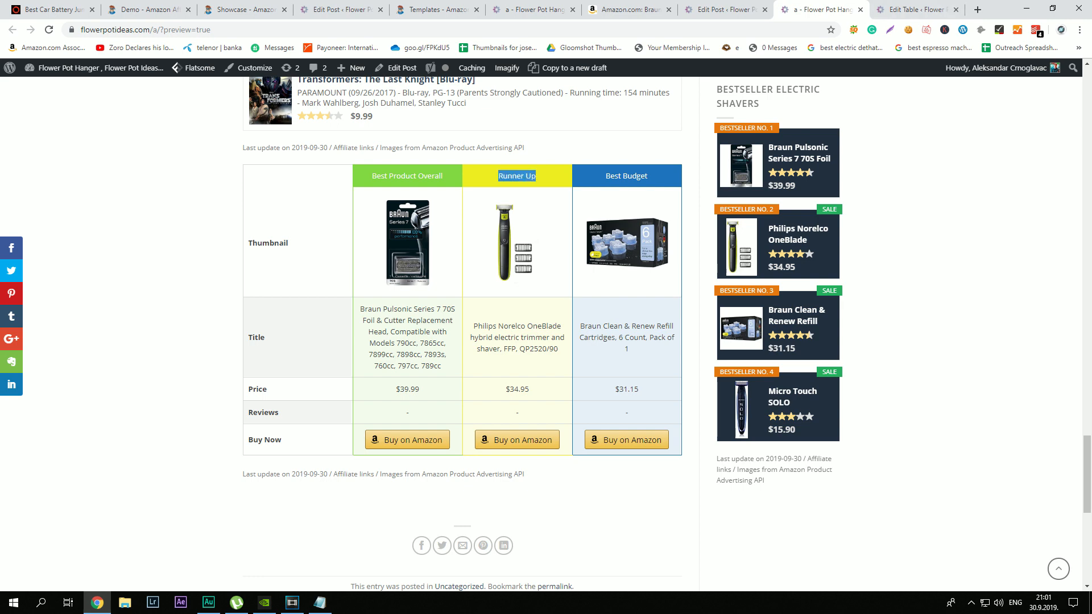
# Step: Set the highlight color of product no. 2, Runner Up, to red #dd3333 and update the table
pyautogui.hotkey('ctrl', 'Tab')
pyautogui.scroll(-15, 495, 341)
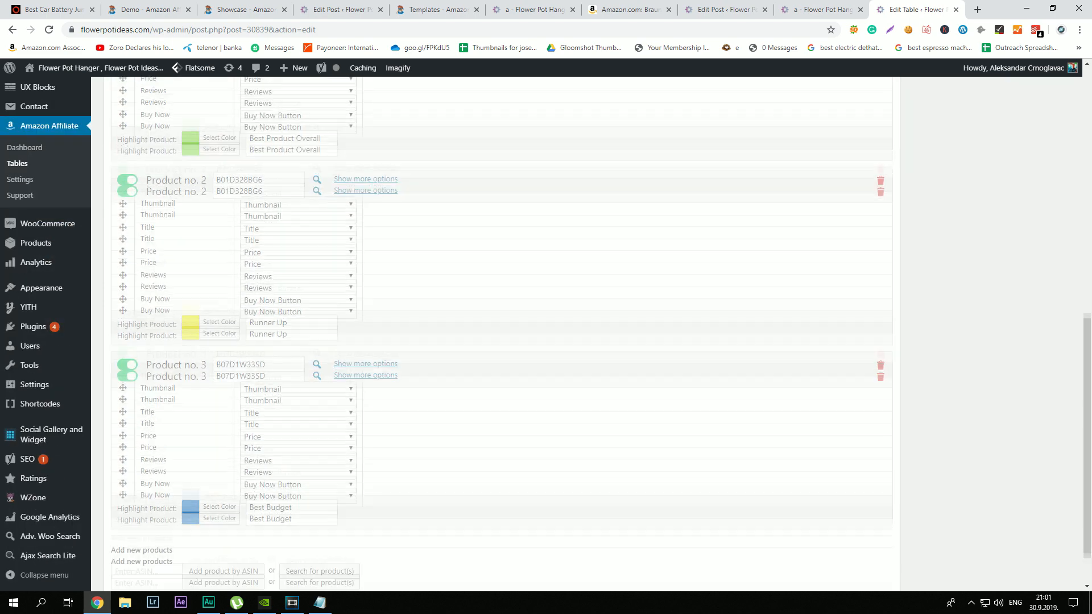
pyautogui.click(220, 271)
pyautogui.click(219, 399)
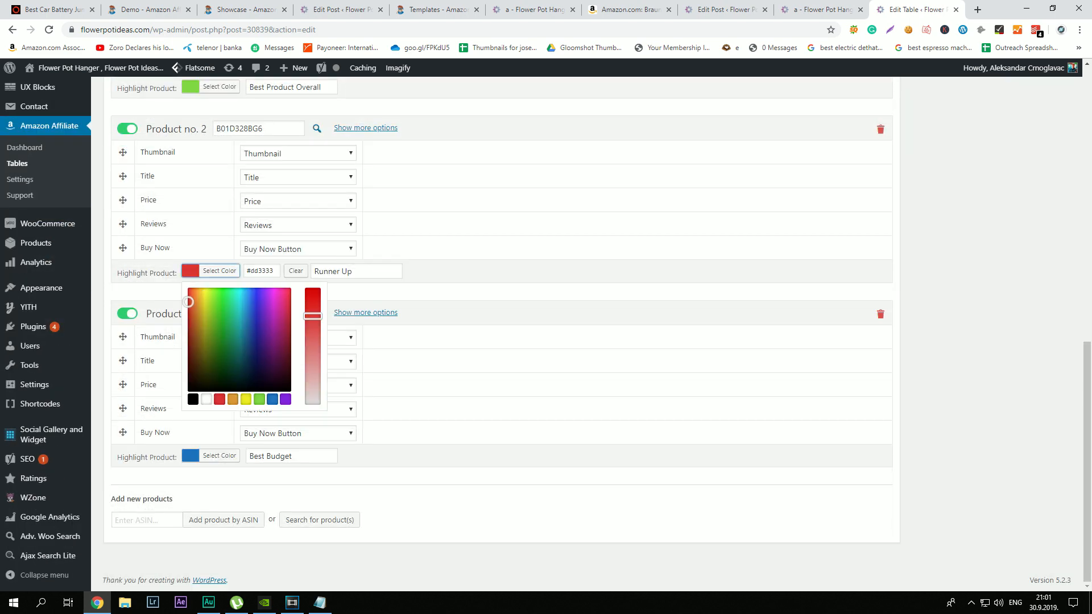
pyautogui.click(455, 353)
pyautogui.scroll(8, 455, 353)
pyautogui.click(1044, 157)
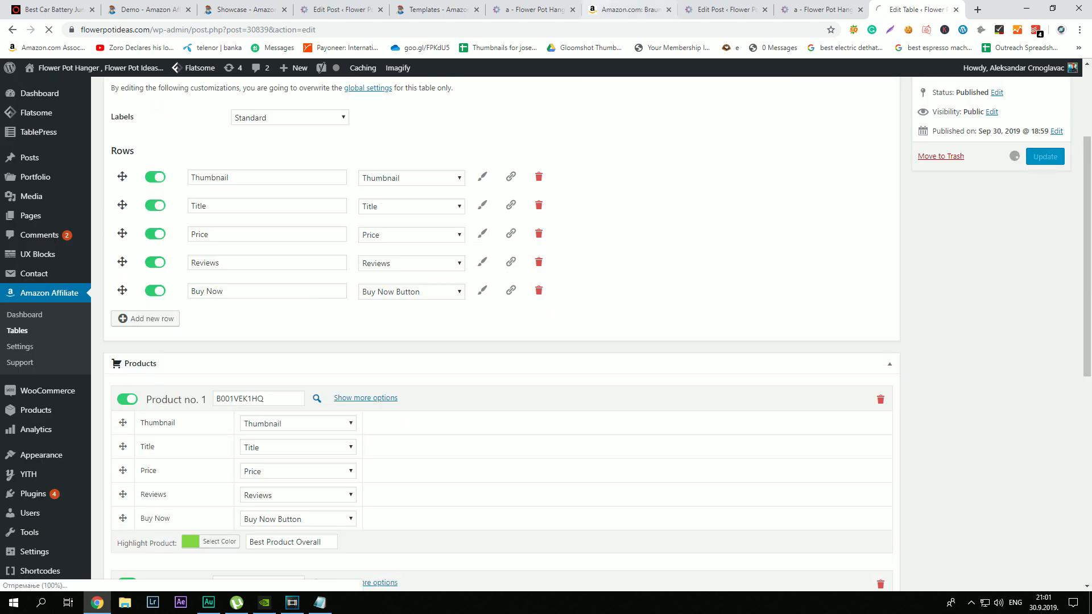
# Step: Reload the post preview and check the Runner Up column's color and the Reviews row
pyautogui.click(819, 10)
pyautogui.press('F5')
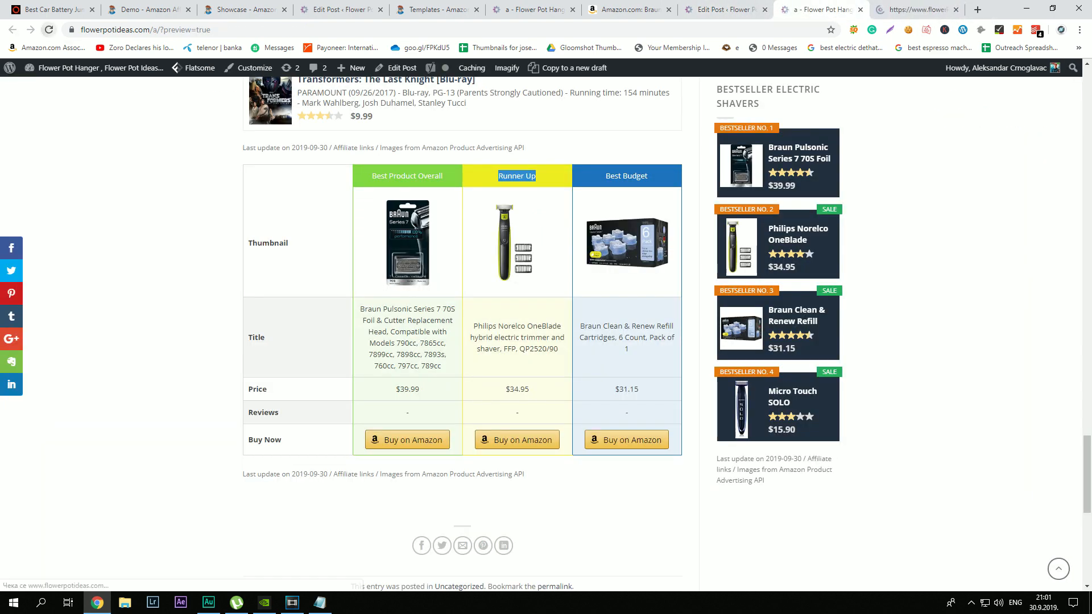
pyautogui.click(407, 412)
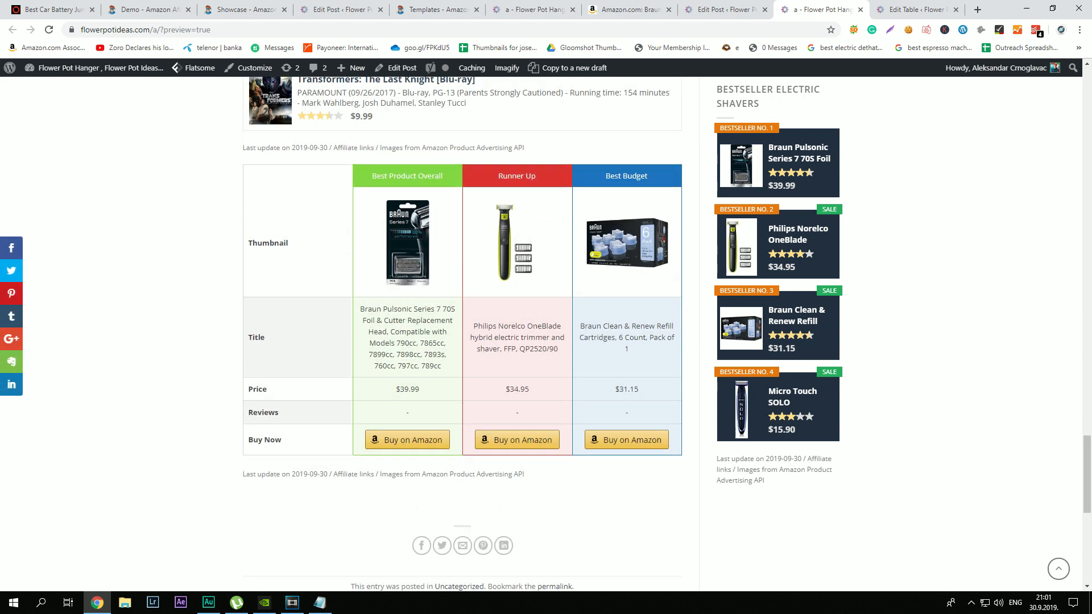
# Step: Set the Reviews row to Star Rating in the table's row configuration and for products no. 2 and 3
pyautogui.hotkey('ctrl', 'Tab')
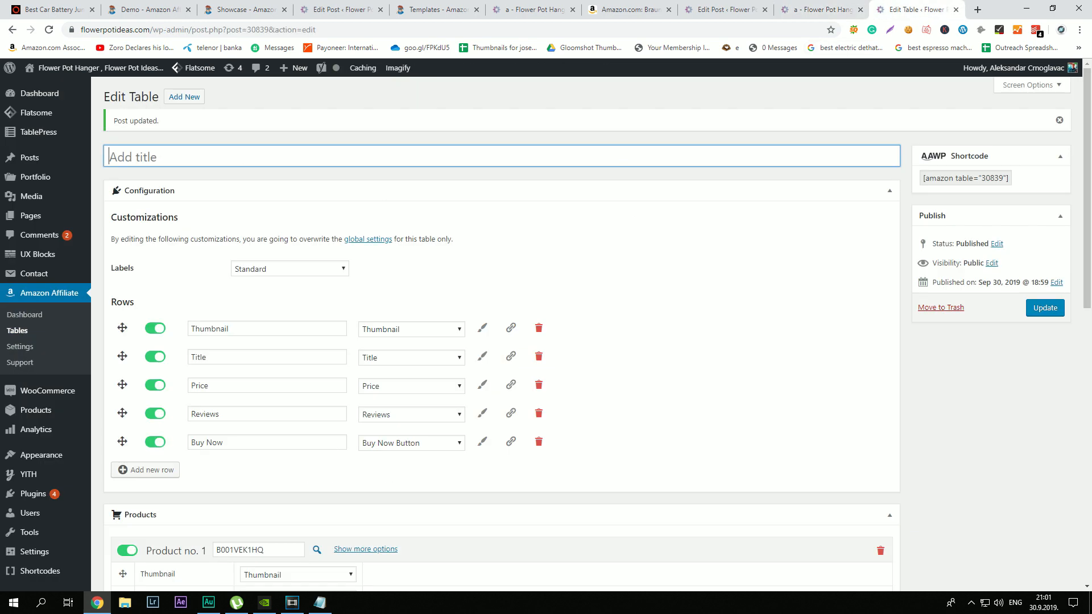
pyautogui.click(411, 414)
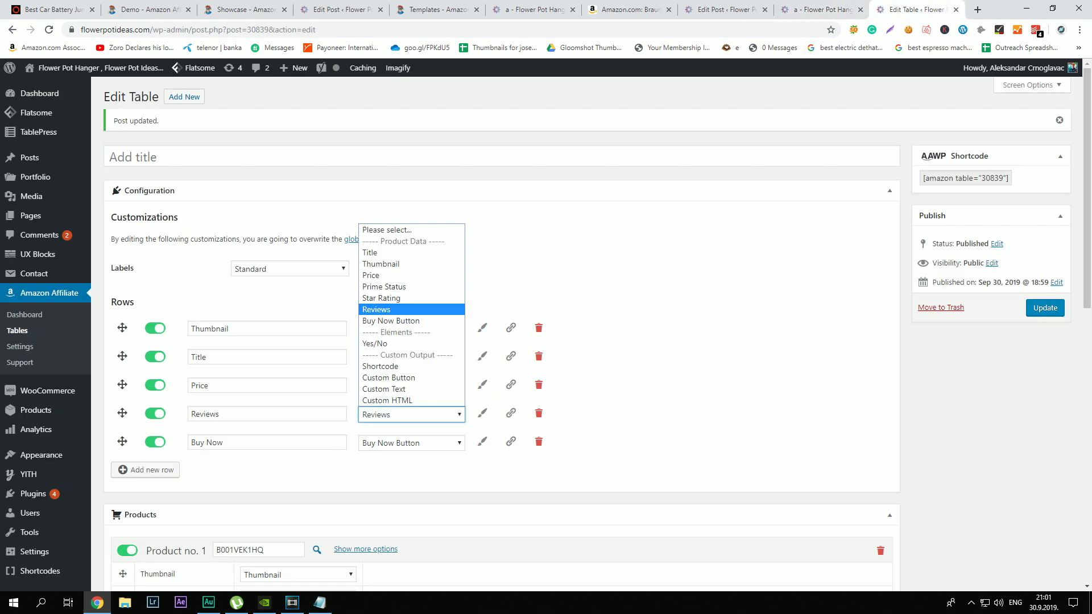
pyautogui.click(381, 298)
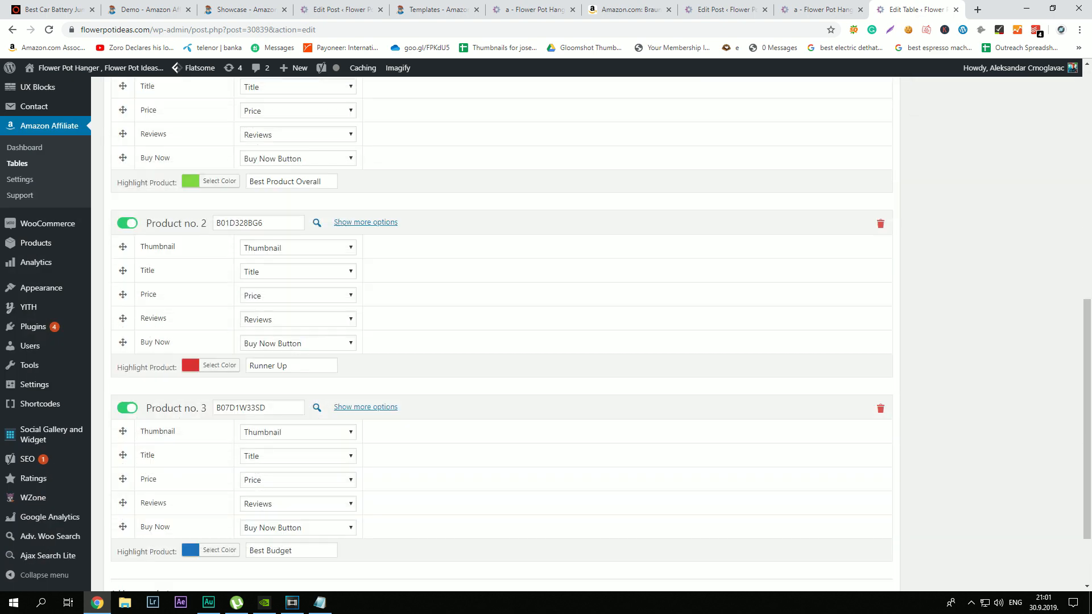
pyautogui.click(298, 319)
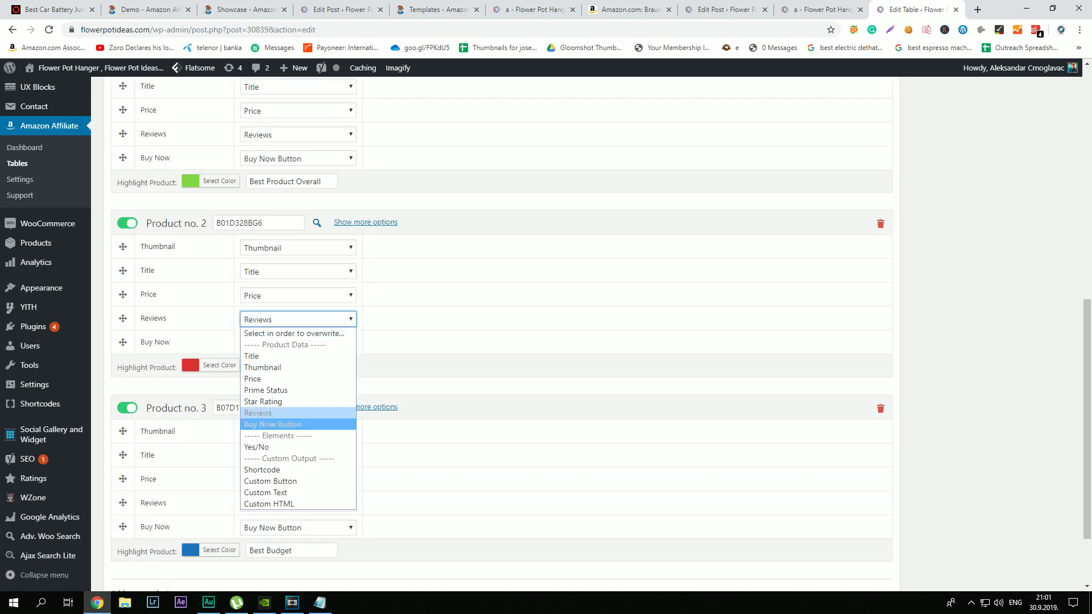
pyautogui.click(263, 401)
pyautogui.click(298, 503)
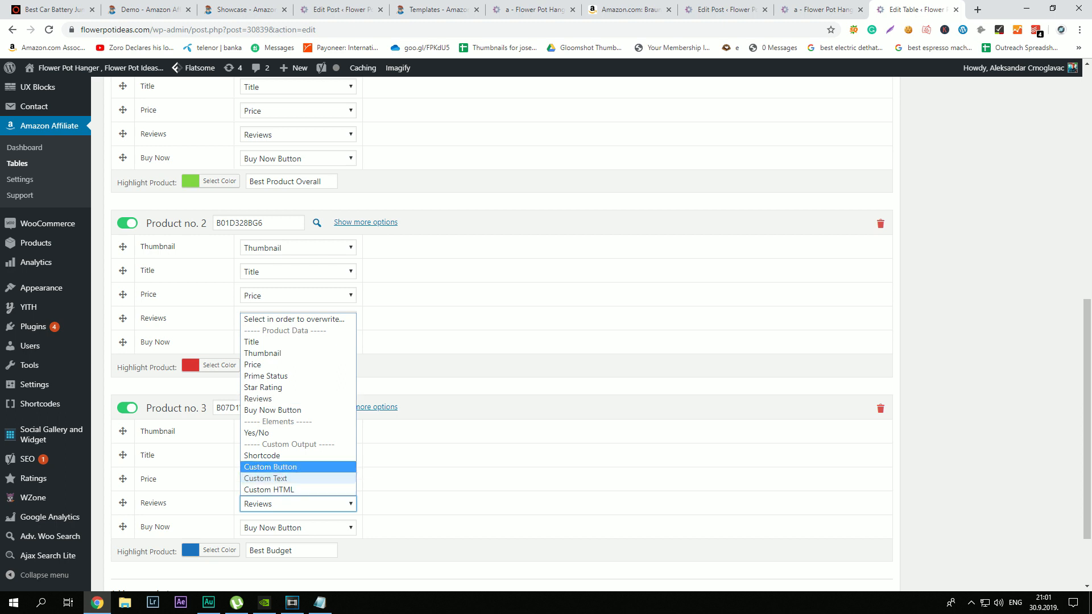
pyautogui.click(263, 386)
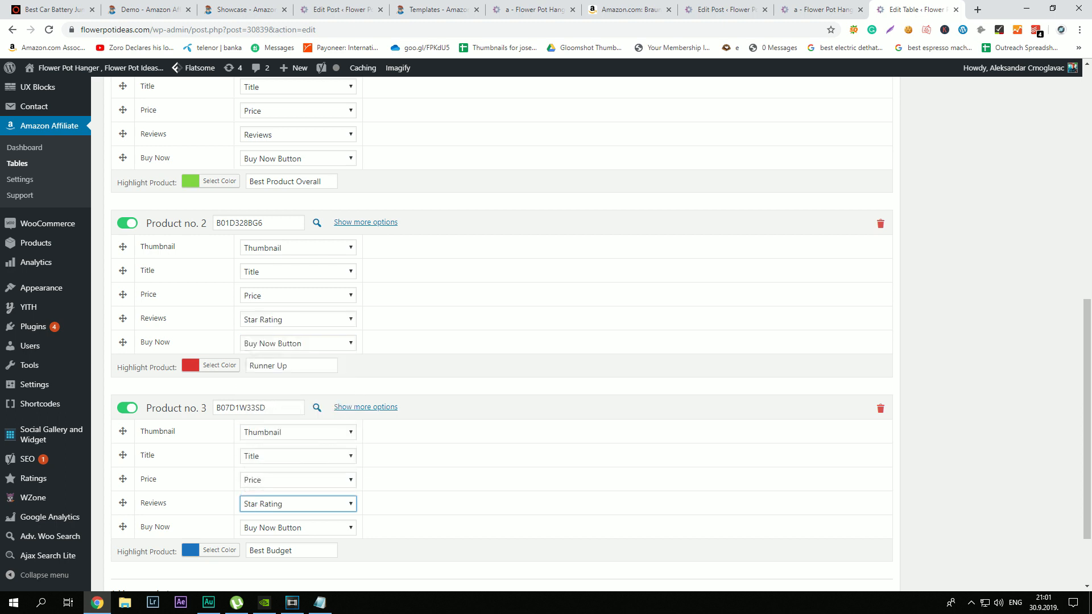
# Step: Try the Yes/No element for the Reviews row of product no. 3
pyautogui.click(298, 504)
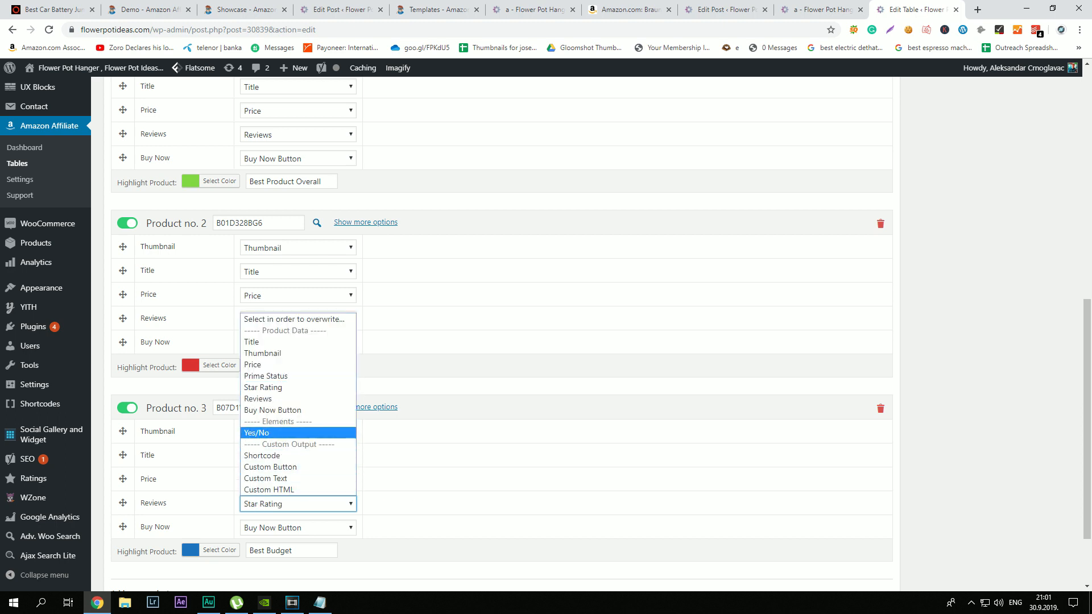
pyautogui.click(261, 432)
pyautogui.moveTo(123, 504); pyautogui.dragTo(103, 501)
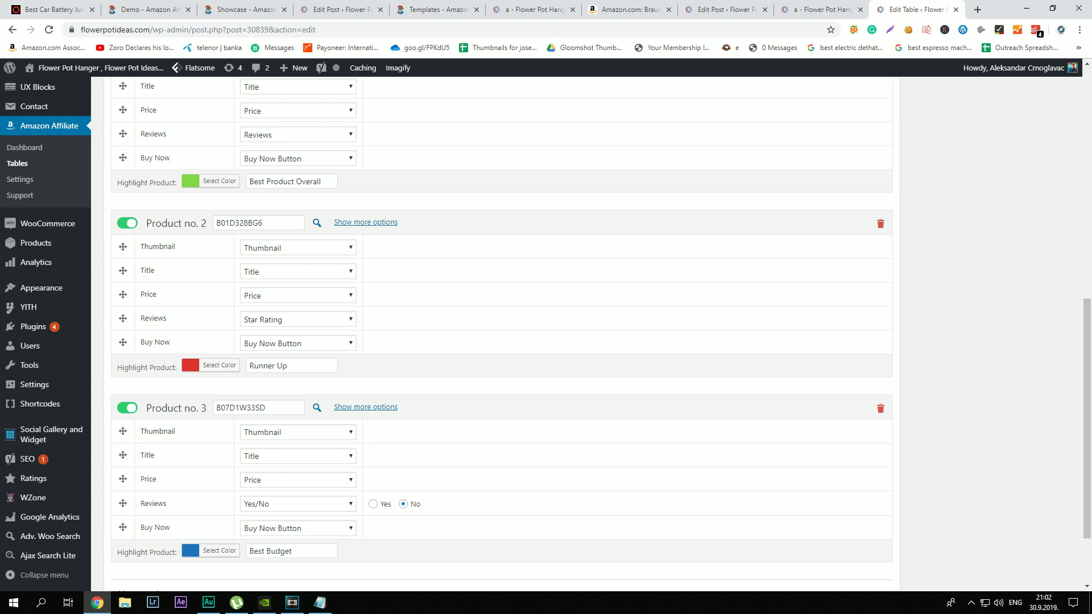
# Step: Set the Reviews row of product no. 3 back to Reviews and update the table
pyautogui.click(298, 505)
pyautogui.click(298, 398)
pyautogui.scroll(-2, 398, 398)
pyautogui.scroll(9, 569, 341)
pyautogui.click(1045, 213)
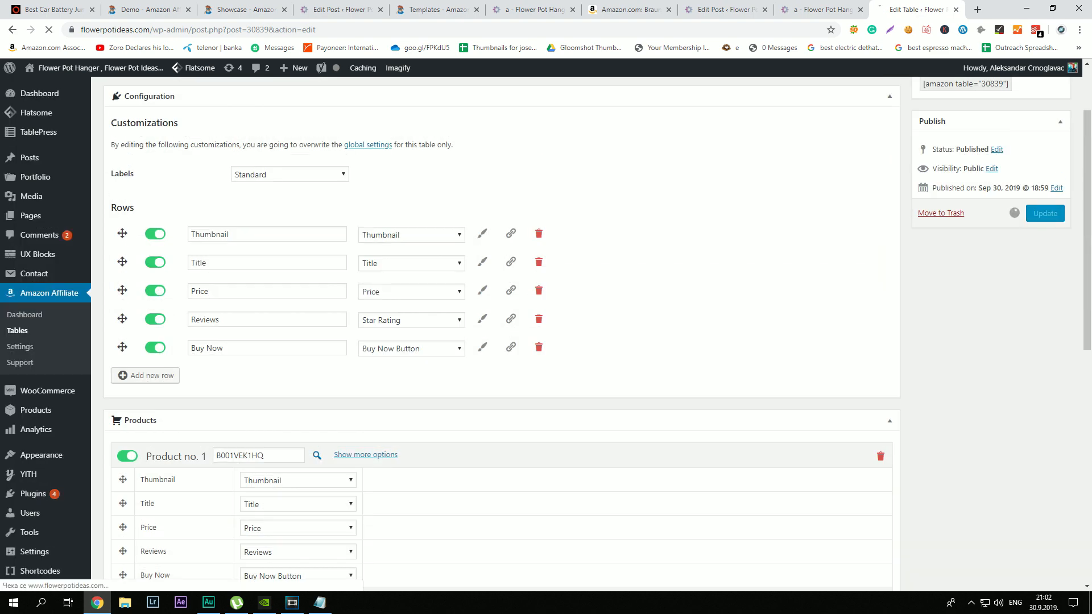
# Step: Reload the post preview and compare the Reviews row across the three product columns
pyautogui.click(817, 9)
pyautogui.click(48, 29)
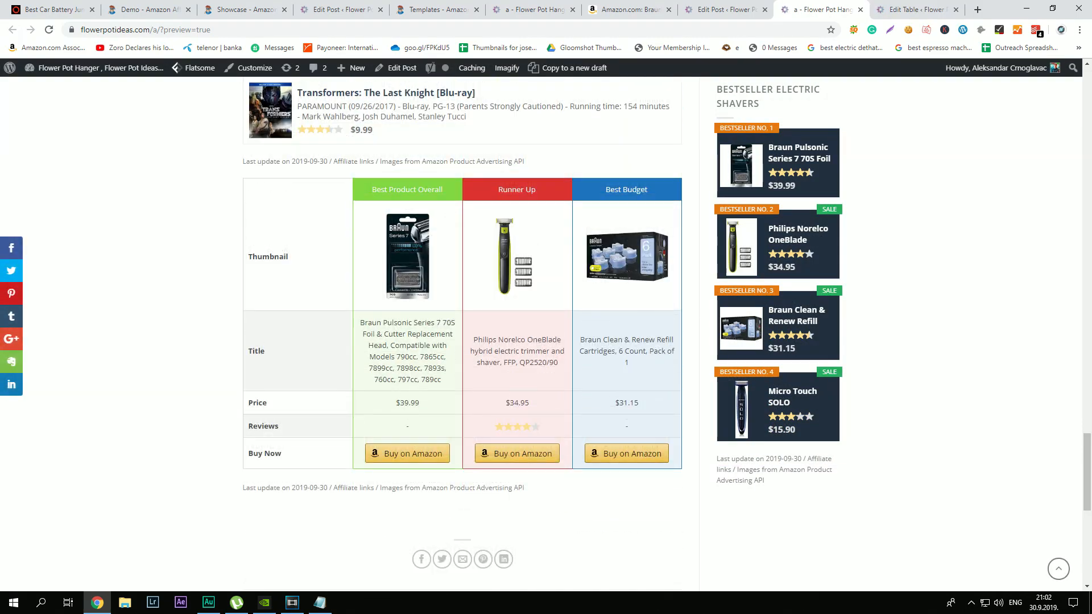
pyautogui.doubleClick(627, 426)
pyautogui.doubleClick(407, 426)
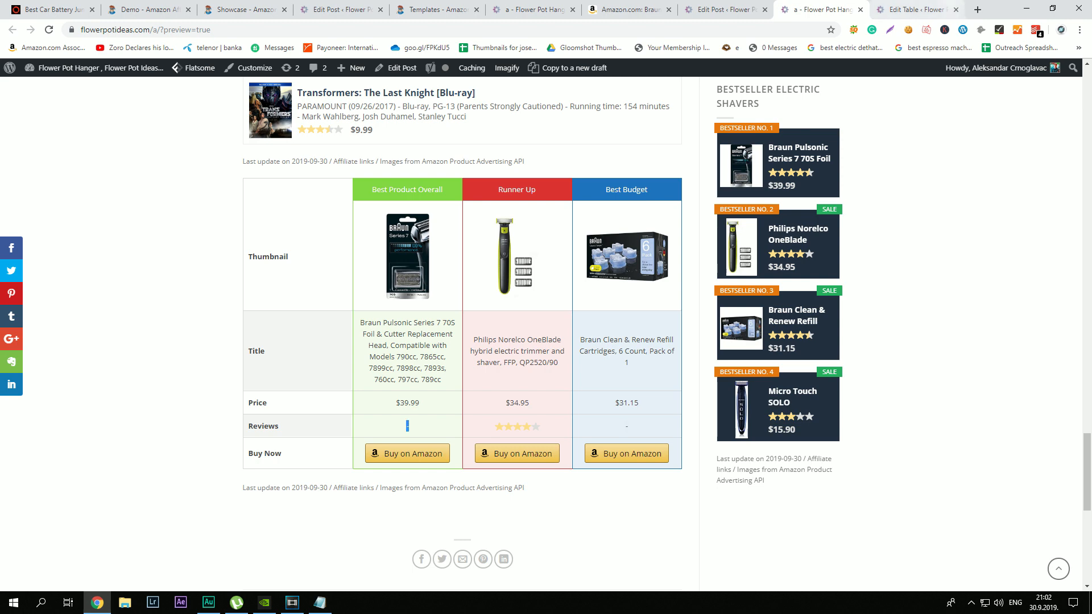
# Step: Set the Reviews row of product no. 2 back to Reviews and update the table
pyautogui.click(917, 10)
pyautogui.scroll(-11, 501, 335)
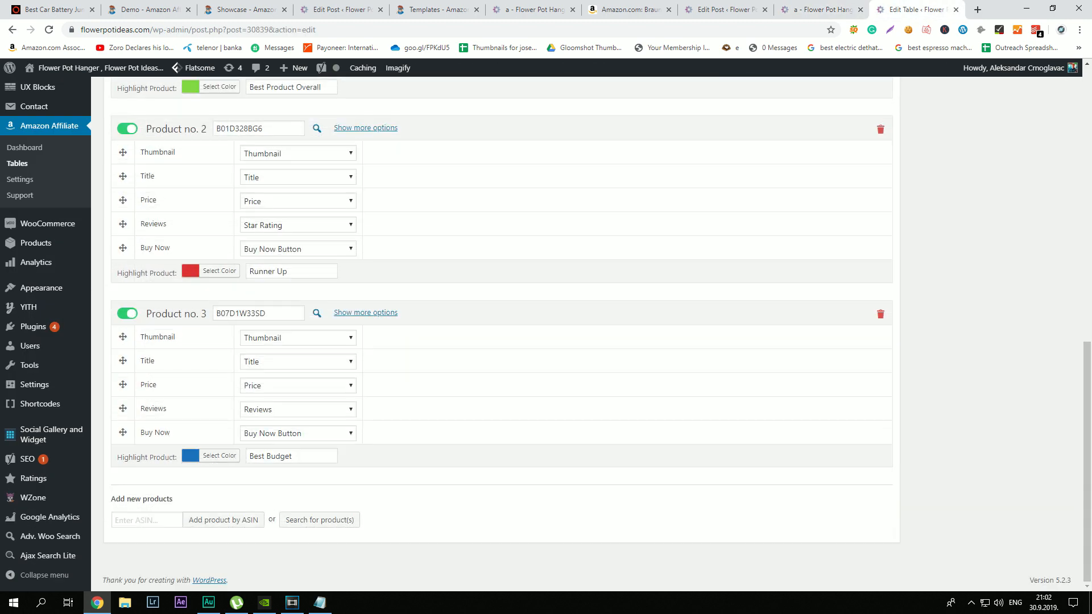
pyautogui.click(298, 226)
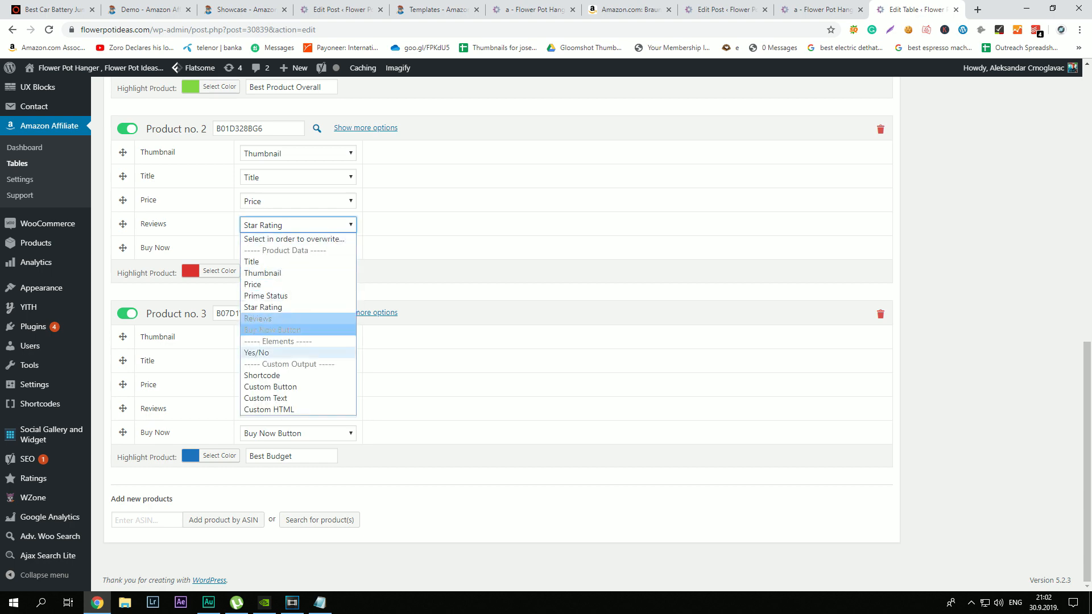
pyautogui.click(273, 319)
pyautogui.scroll(3, 500, 336)
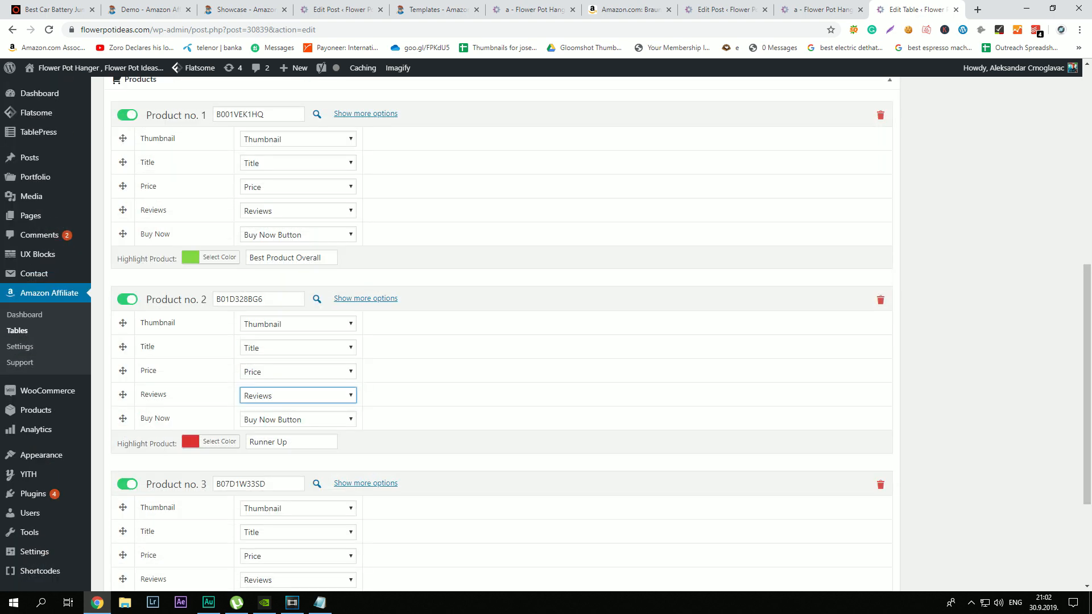
pyautogui.scroll(-3, 501, 336)
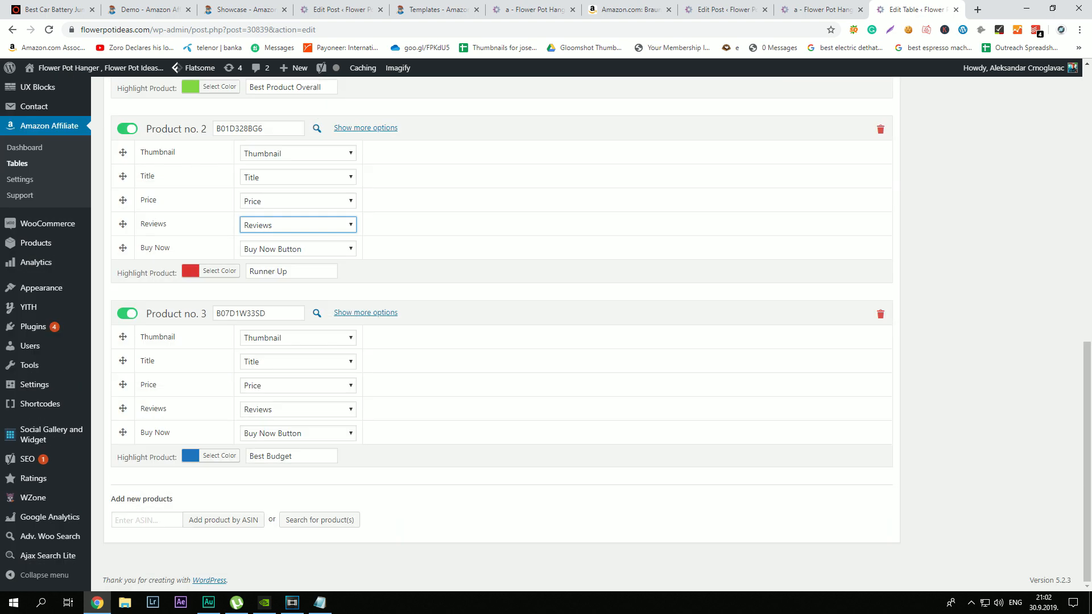
pyautogui.scroll(4, 501, 336)
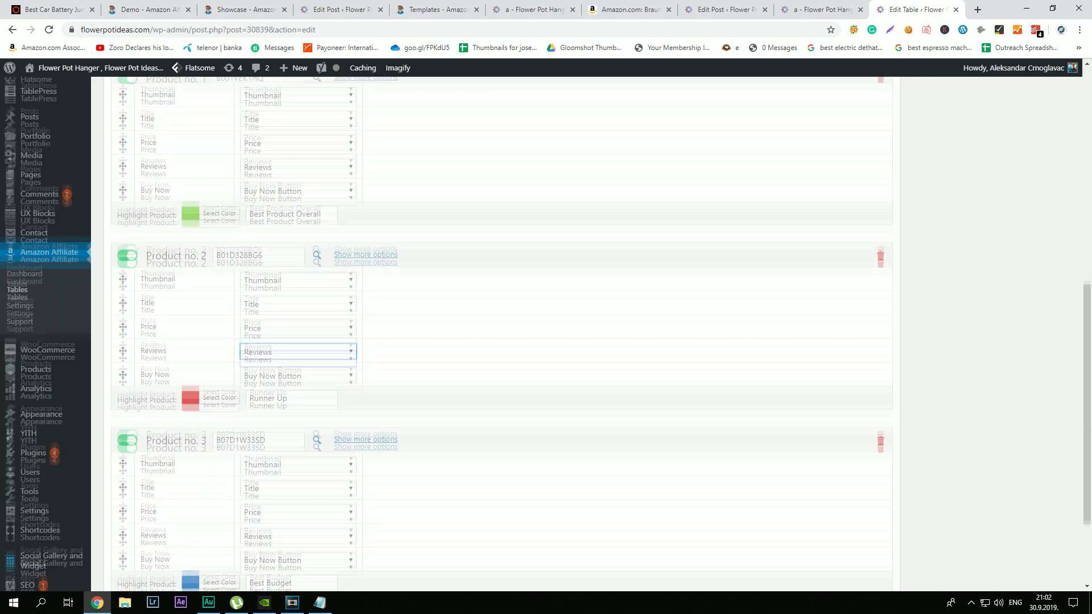
pyautogui.scroll(-4, 501, 336)
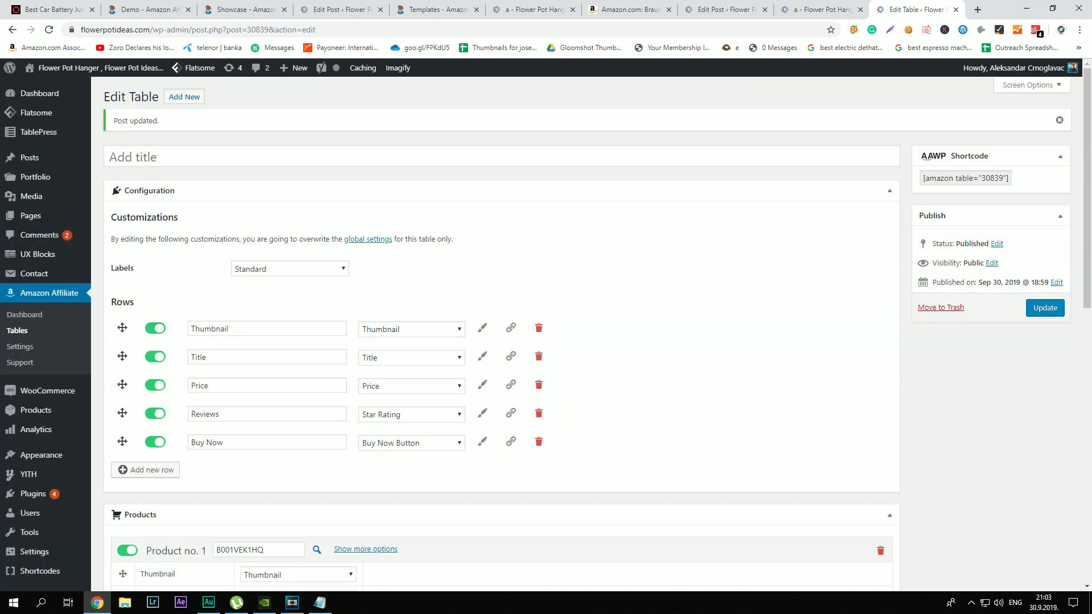
pyautogui.click(1045, 308)
# Step: Reload the post preview and check the Reviews row of the Runner Up product
pyautogui.click(796, 9)
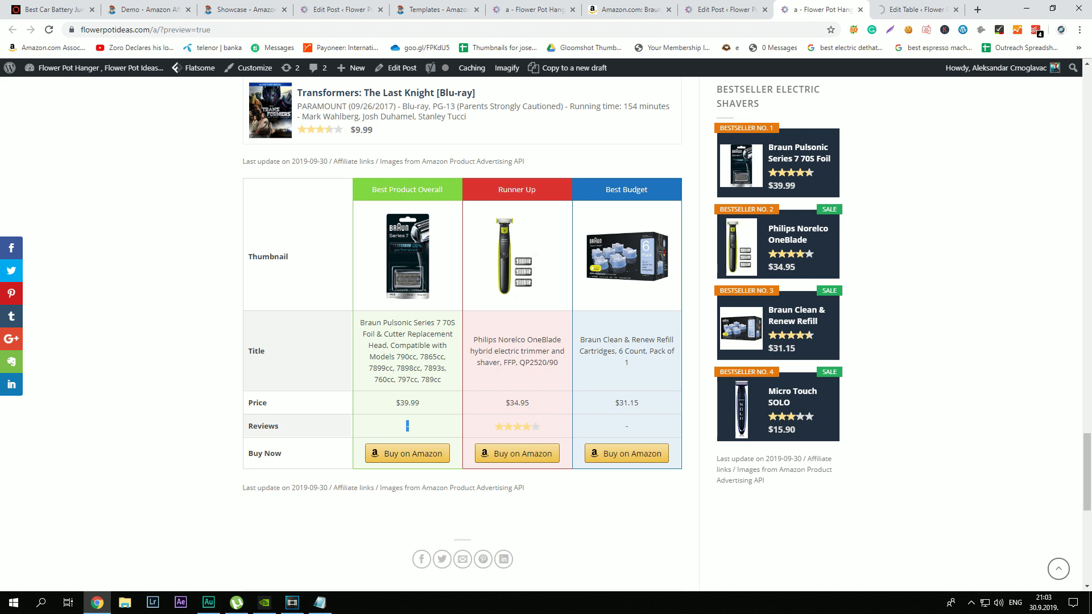
pyautogui.press('F5')
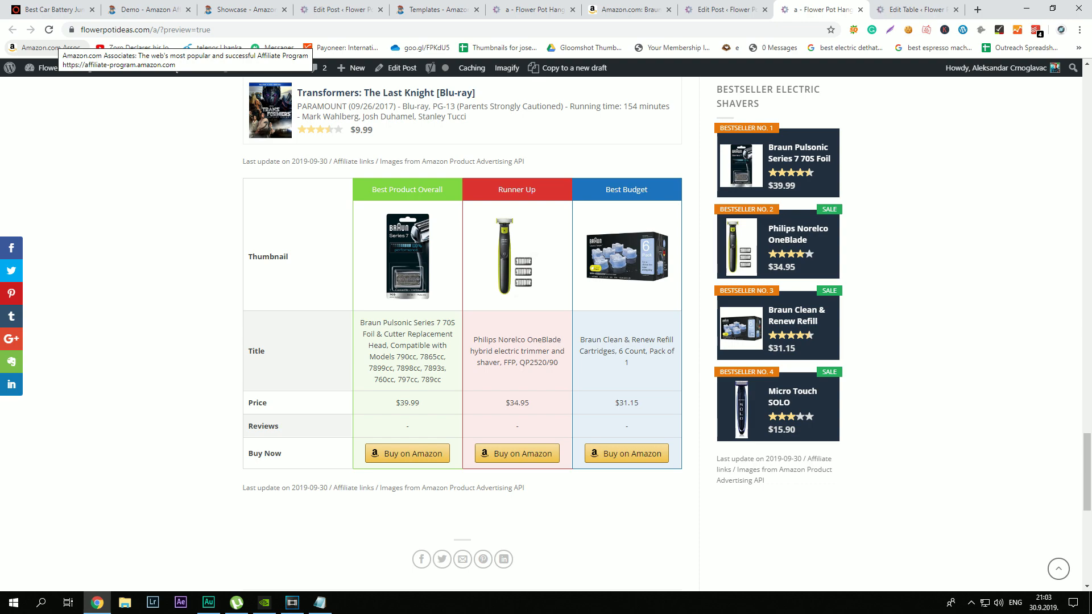
pyautogui.scroll(-3, 463, 332)
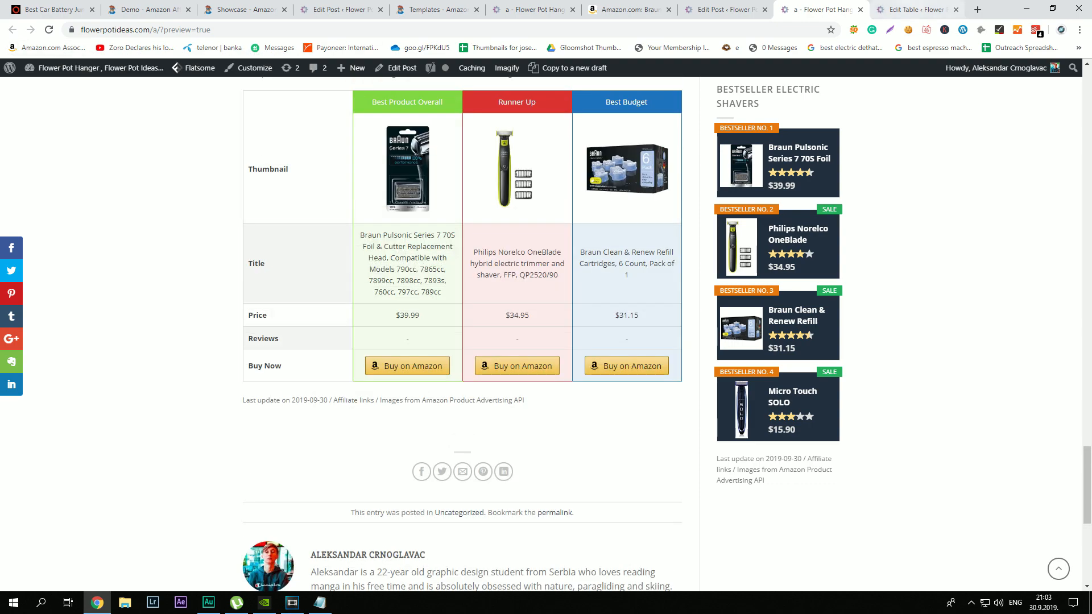
# Step: Set the Reviews row to Star Rating for products no. 3, no. 2 and no. 1 in the comparison table
pyautogui.click(917, 10)
pyautogui.scroll(-11, 500, 333)
pyautogui.click(298, 410)
pyautogui.click(267, 293)
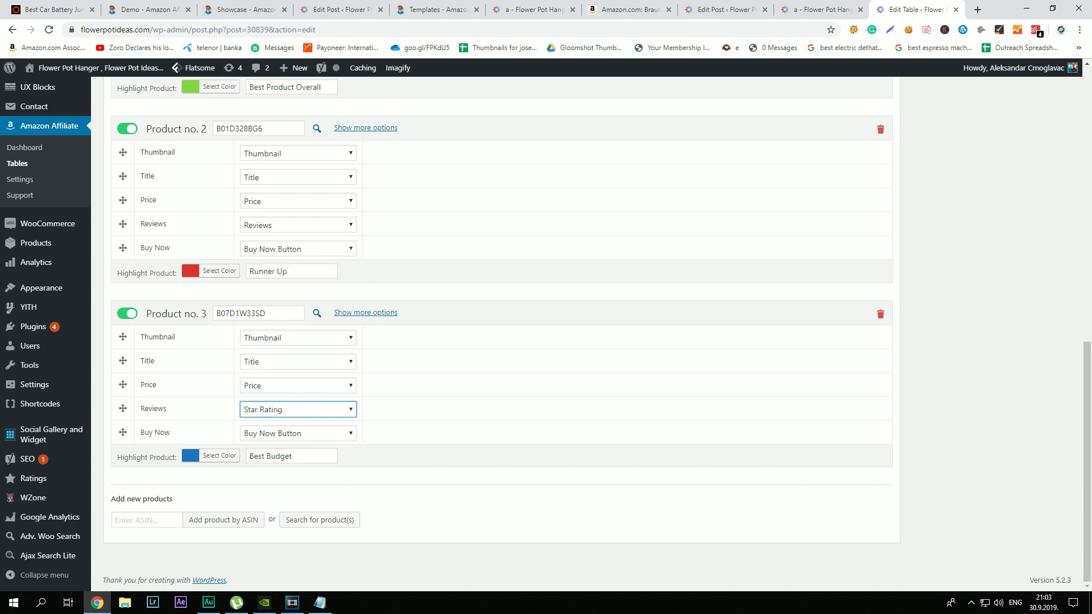
pyautogui.click(298, 226)
pyautogui.click(267, 305)
pyautogui.scroll(3, 500, 334)
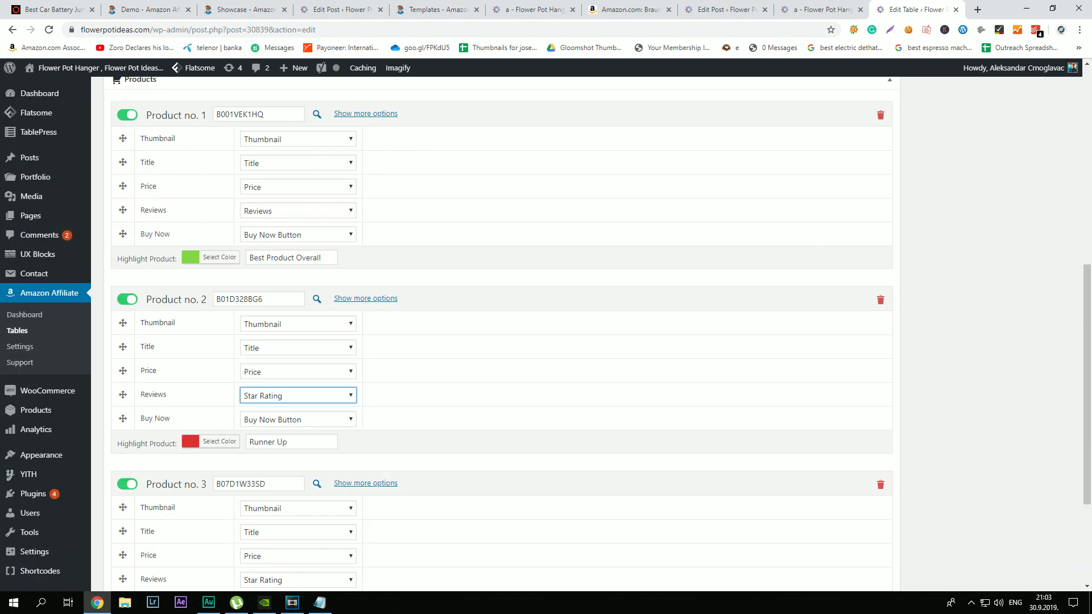
pyautogui.click(298, 211)
pyautogui.click(267, 293)
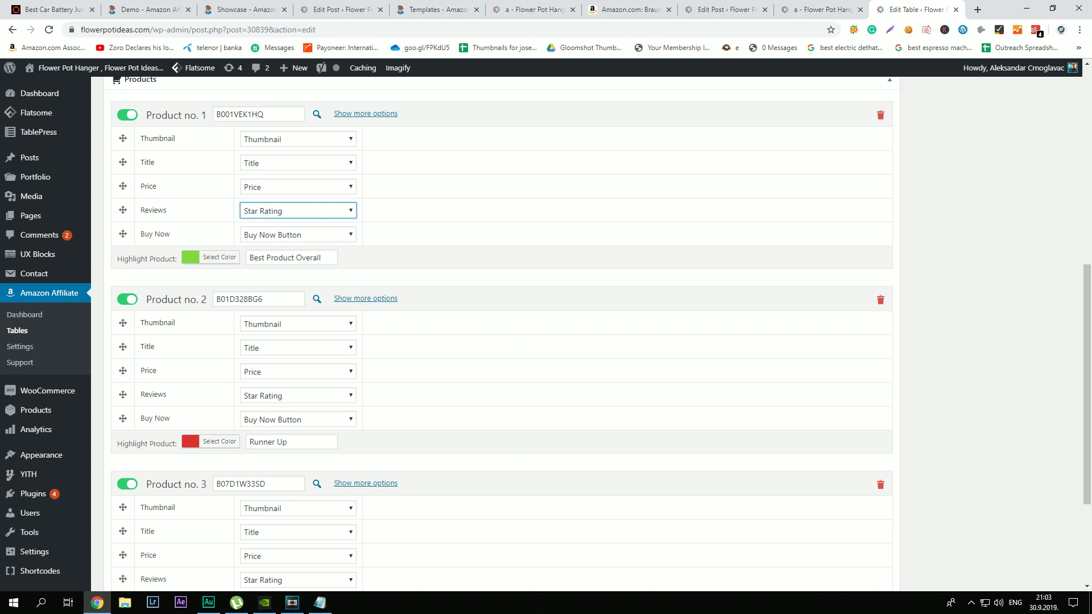
# Step: Update the comparison table and check the star ratings in the post preview
pyautogui.scroll(-3, 267, 293)
pyautogui.scroll(10, 500, 333)
pyautogui.click(1043, 307)
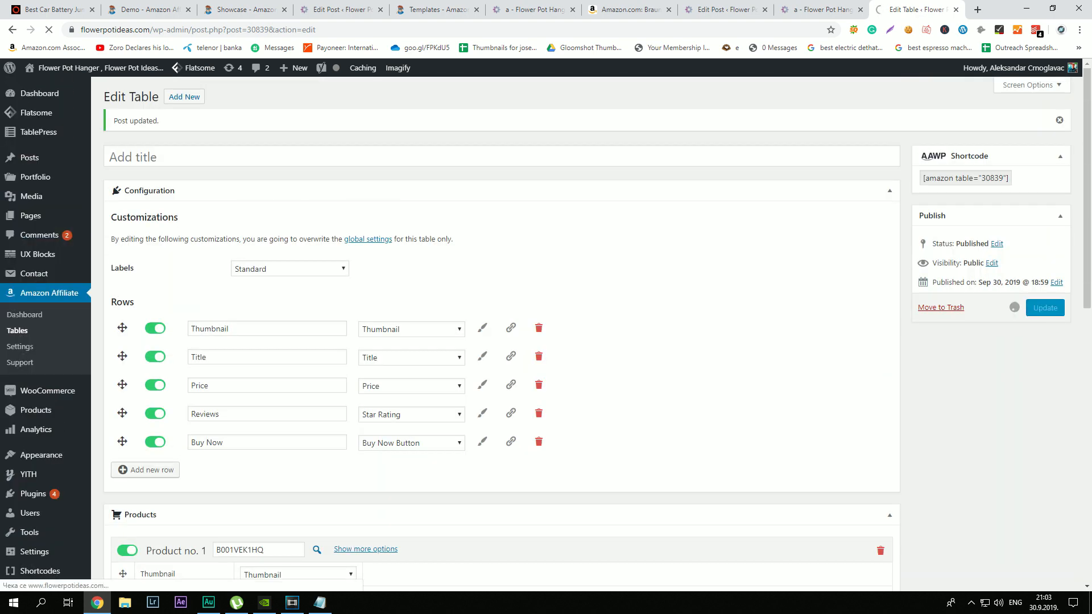
pyautogui.click(819, 9)
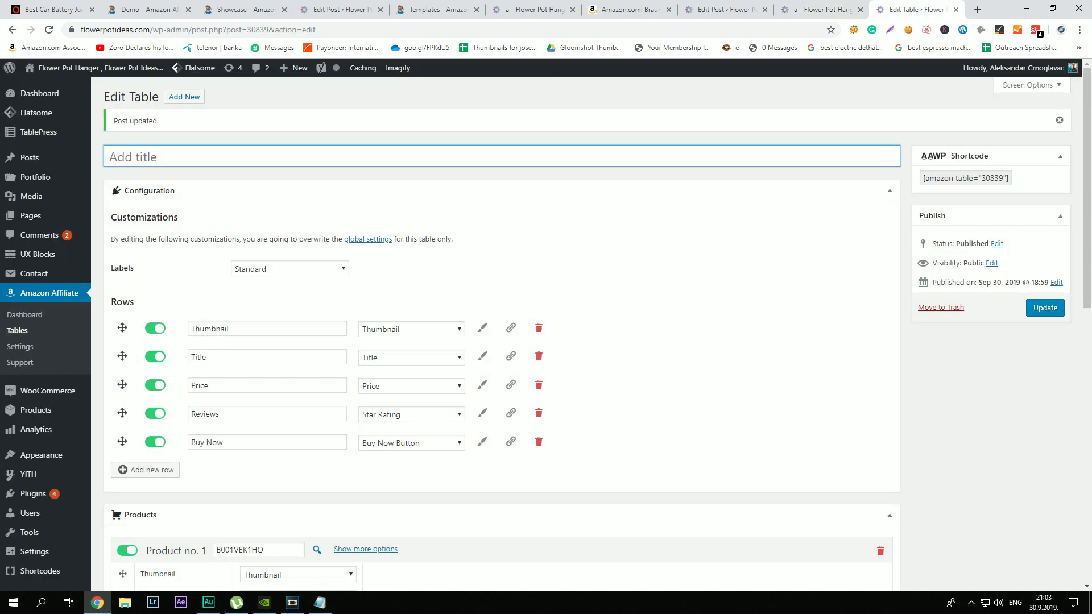
# Step: Add a new Custom Text row labeled Height below the Buy Now row
pyautogui.click(411, 471)
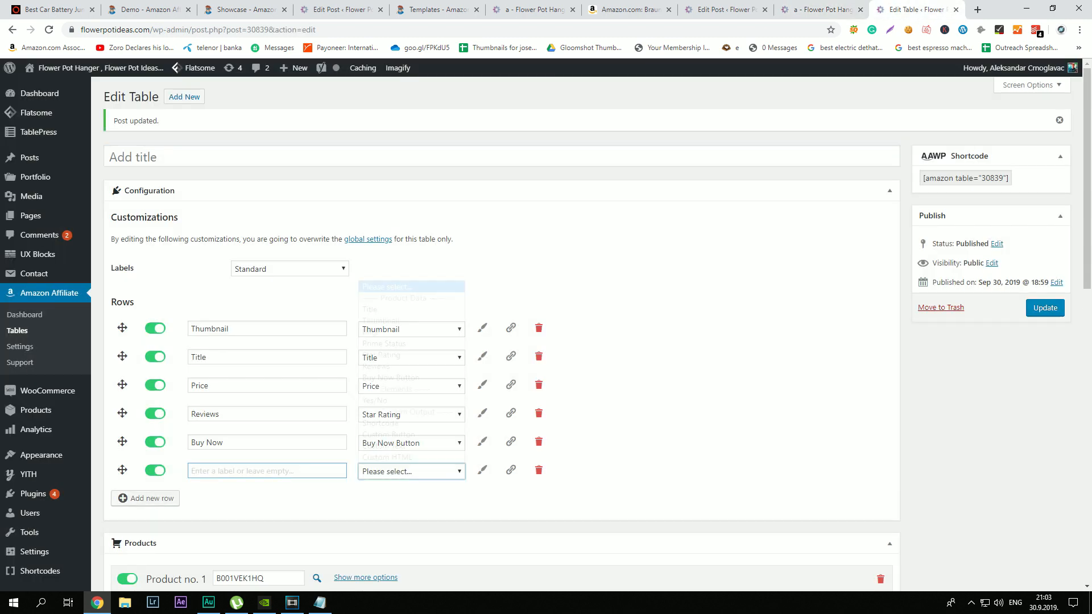
pyautogui.click(393, 447)
pyautogui.click(267, 471)
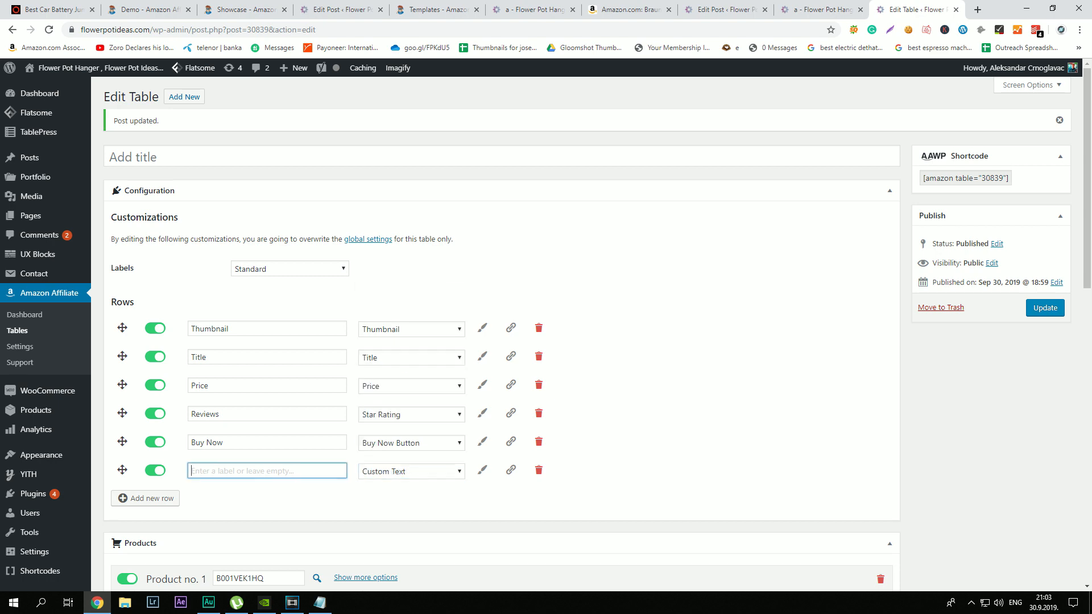
pyautogui.write('Height')
# Step: Set the Height row of product no. 2 to Custom Text with the value 12cm
pyautogui.scroll(-8, 546, 330)
pyautogui.scroll(-2, 546, 330)
pyautogui.click(298, 364)
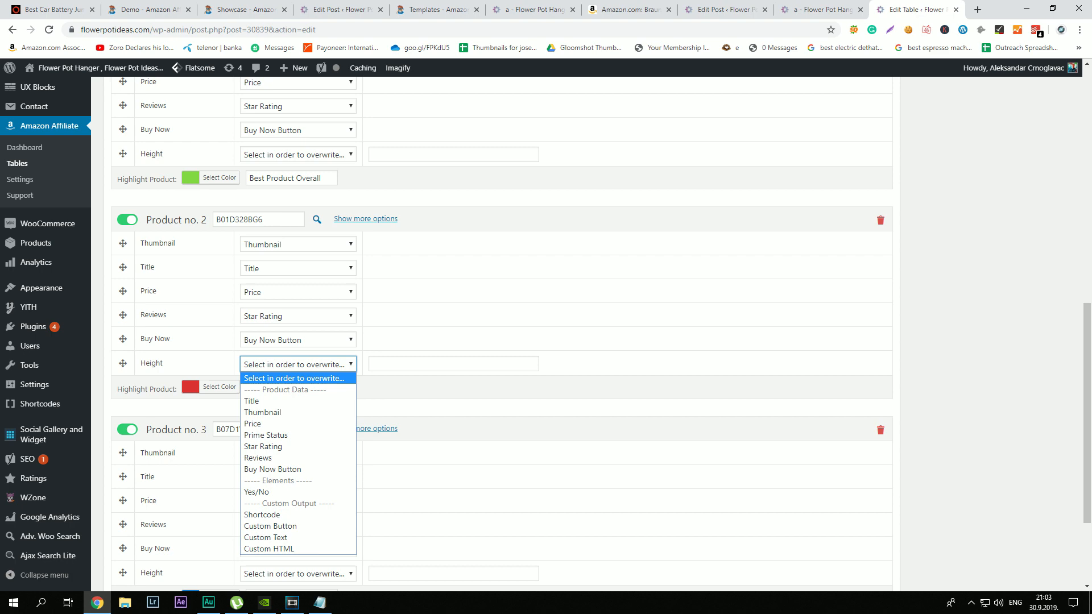
pyautogui.click(267, 537)
pyautogui.click(432, 364)
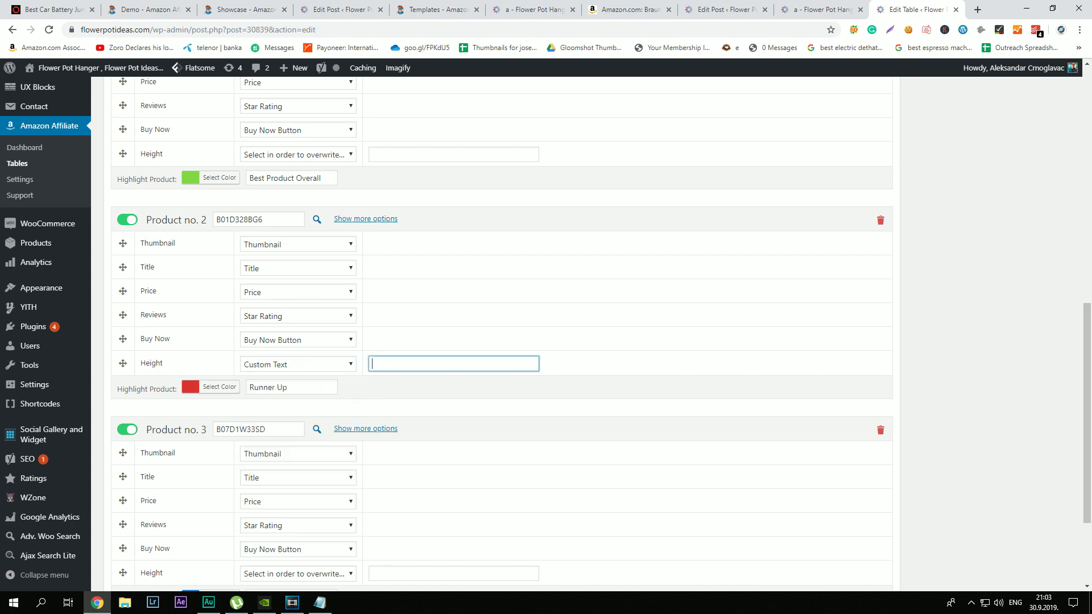
pyautogui.write('12cm')
# Step: Set the Height row of product no. 3 to Custom Text with the value 15 cm
pyautogui.scroll(-3, 298, 432)
pyautogui.click(298, 433)
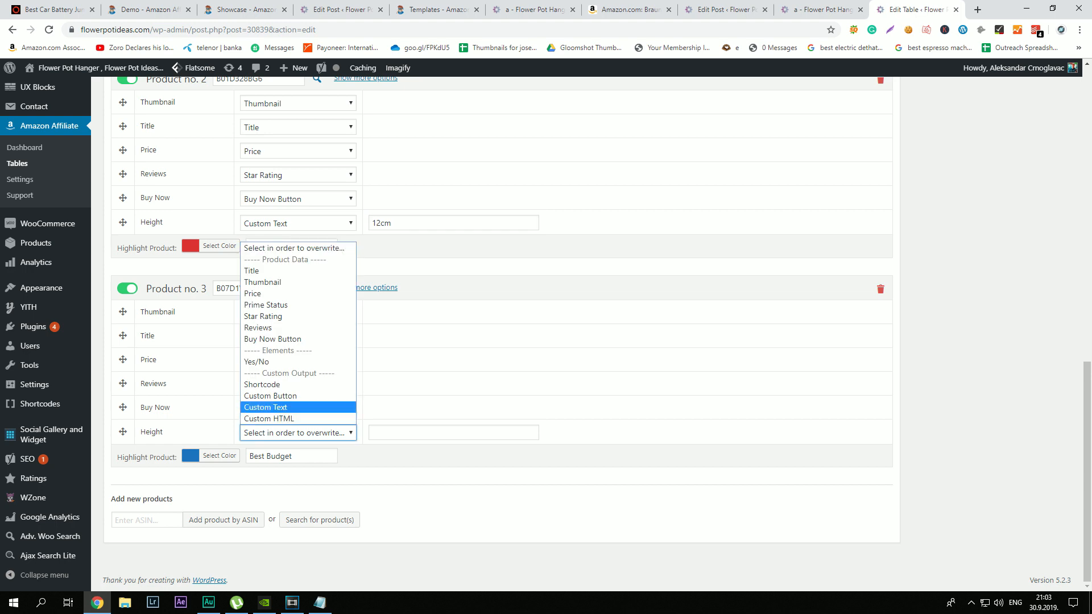
pyautogui.click(284, 407)
pyautogui.click(421, 432)
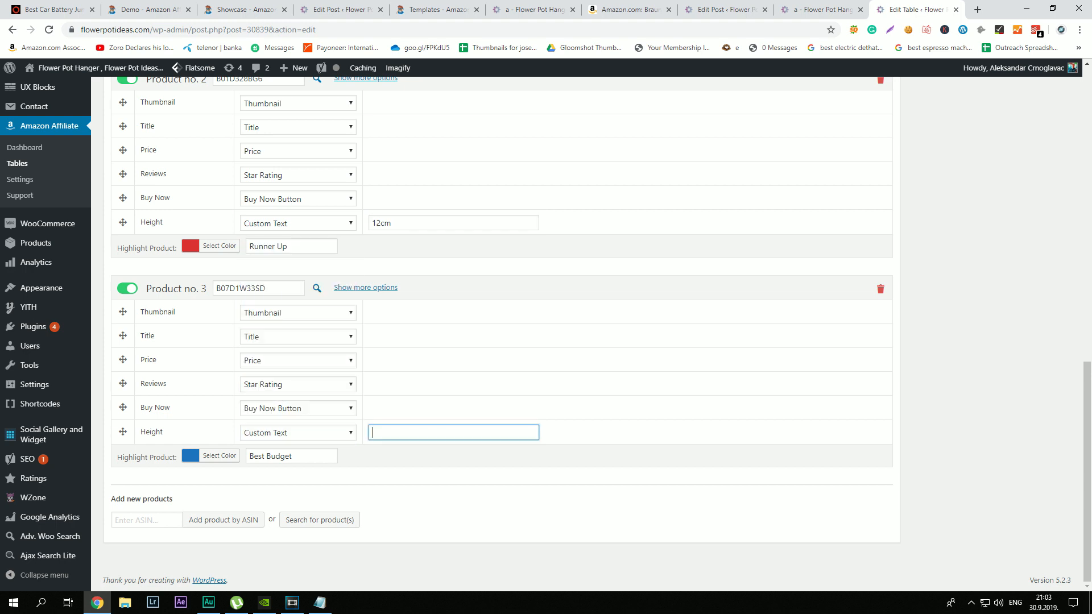
pyautogui.write('12')
pyautogui.press('BackSpace')
pyautogui.write('5 cm')
# Step: Set the Height row of product no. 1 to Custom Text with the value 120 cm and update the table
pyautogui.scroll(5, 546, 334)
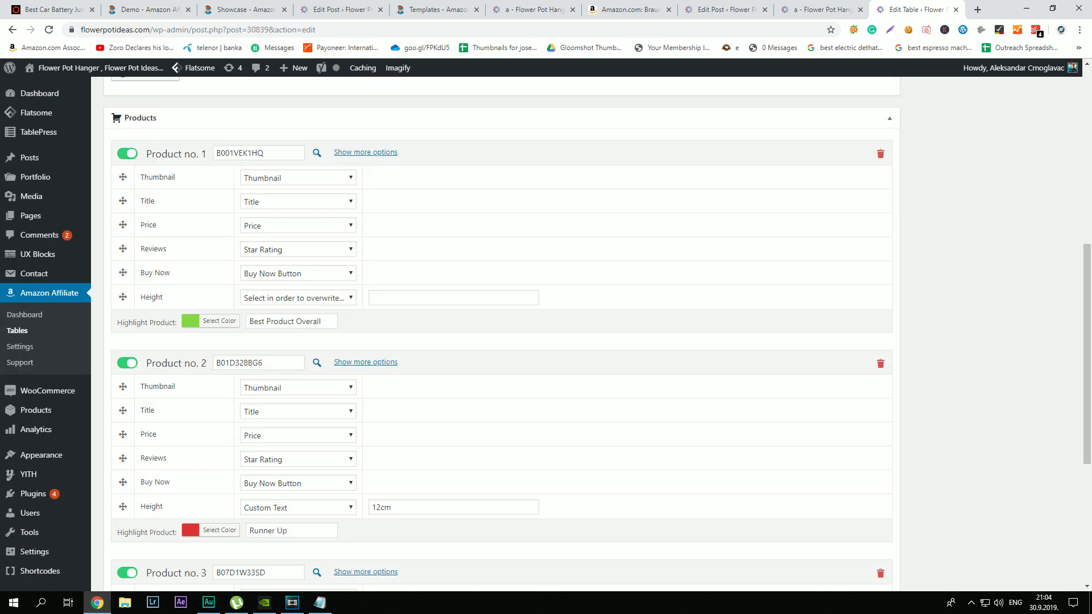
pyautogui.click(298, 297)
pyautogui.click(298, 471)
pyautogui.click(421, 298)
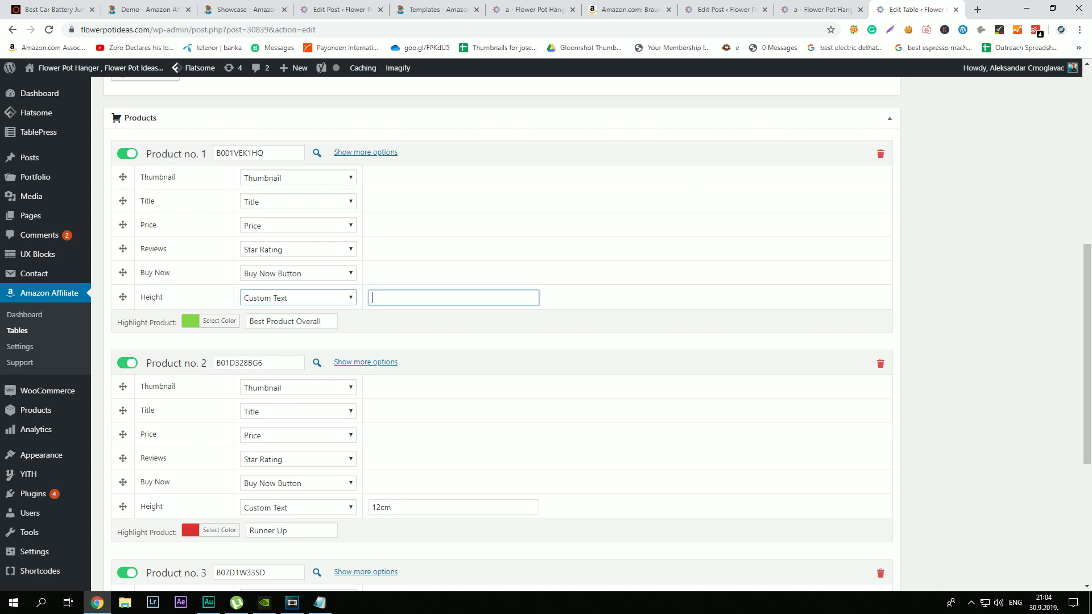
pyautogui.write('12')
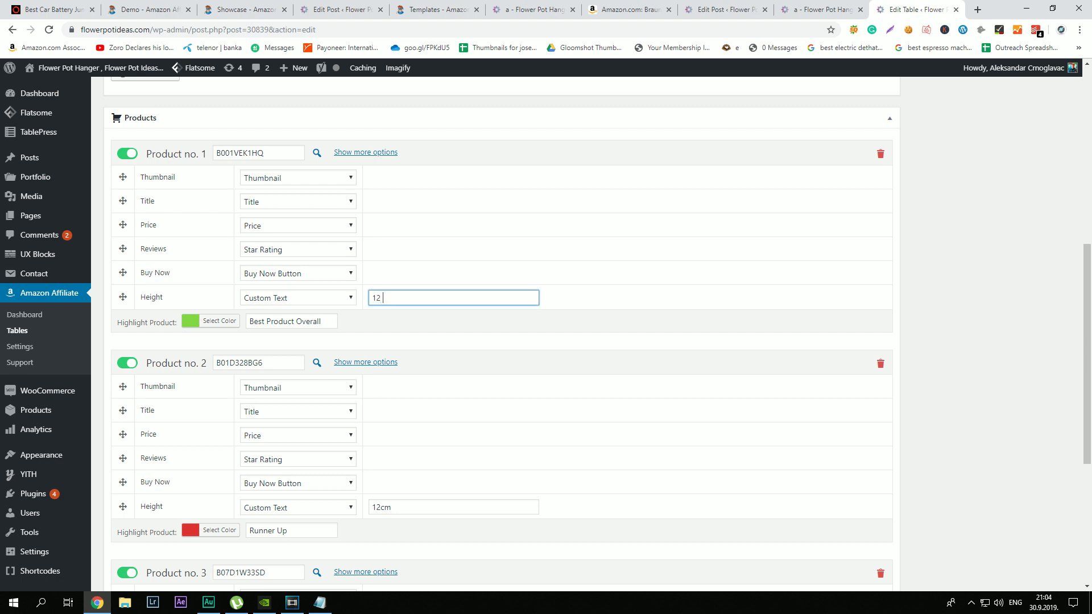
pyautogui.write(' cm')
pyautogui.scroll(-5, 546, 334)
pyautogui.scroll(12, 546, 335)
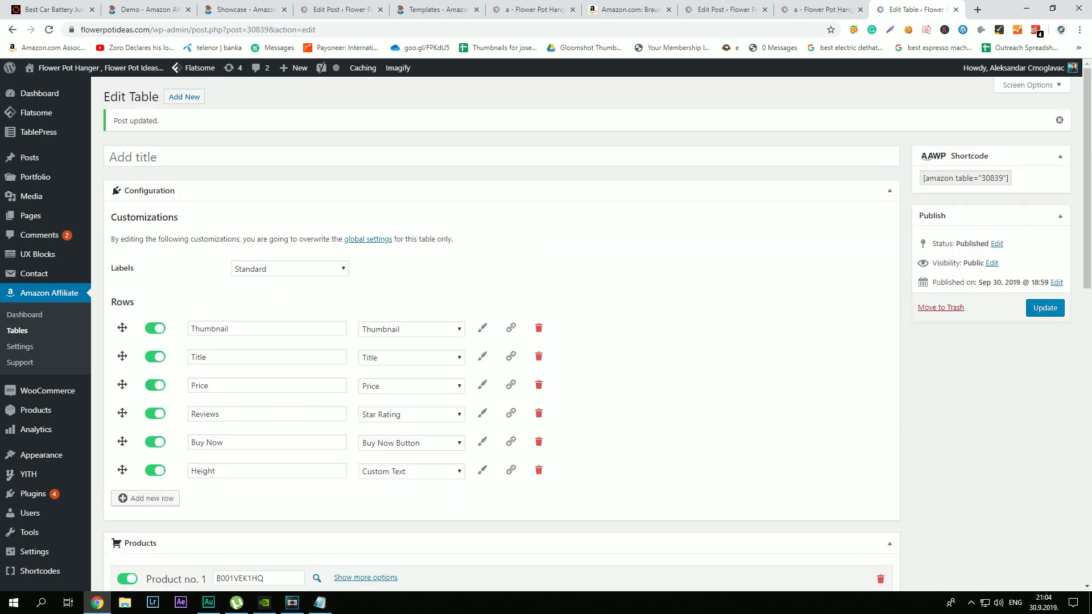
pyautogui.click(1045, 308)
# Step: Reload the post preview and check the Height row in the comparison table
pyautogui.click(821, 9)
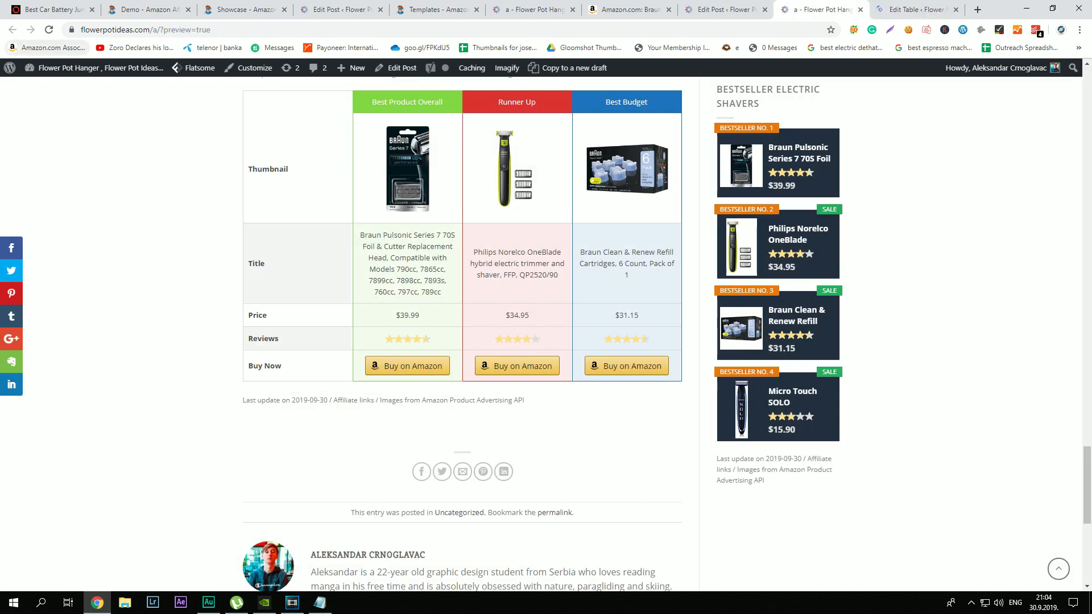
pyautogui.click(49, 29)
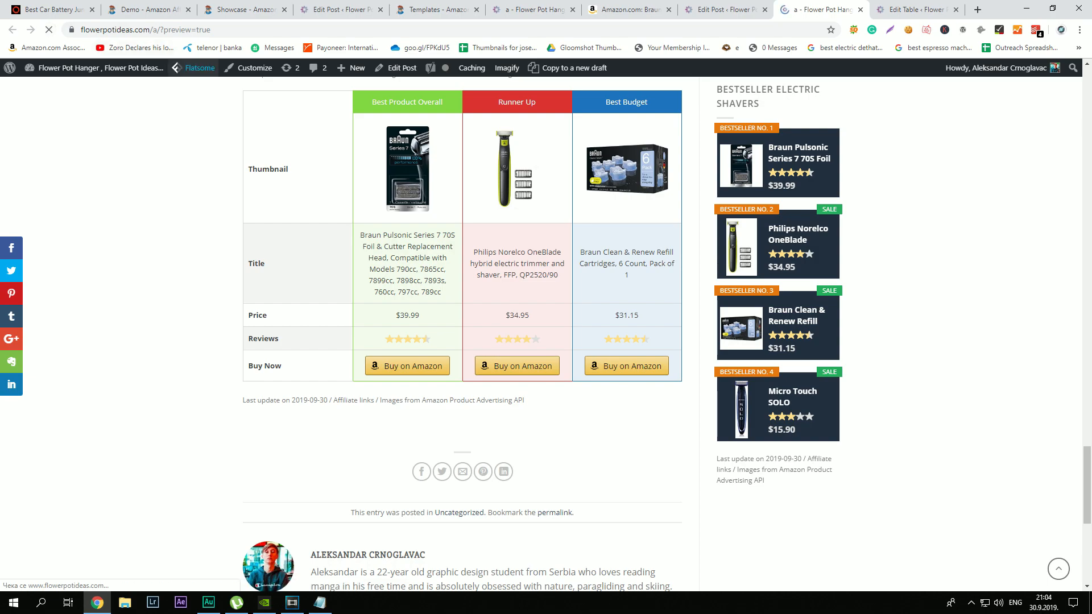
pyautogui.scroll(-15, 461, 364)
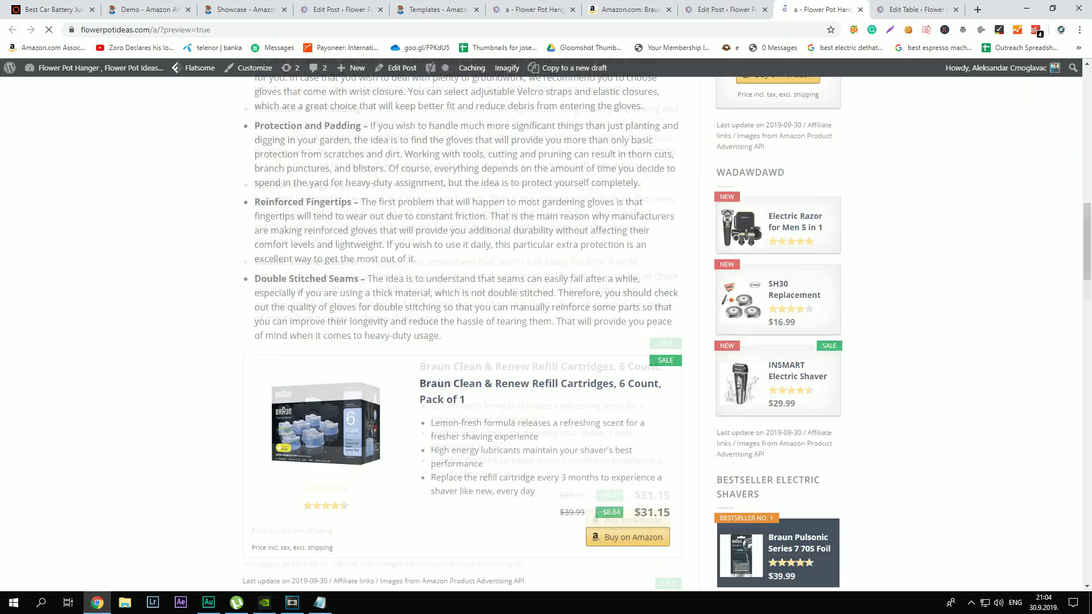
pyautogui.scroll(-10, 462, 341)
pyautogui.scroll(-10, 462, 318)
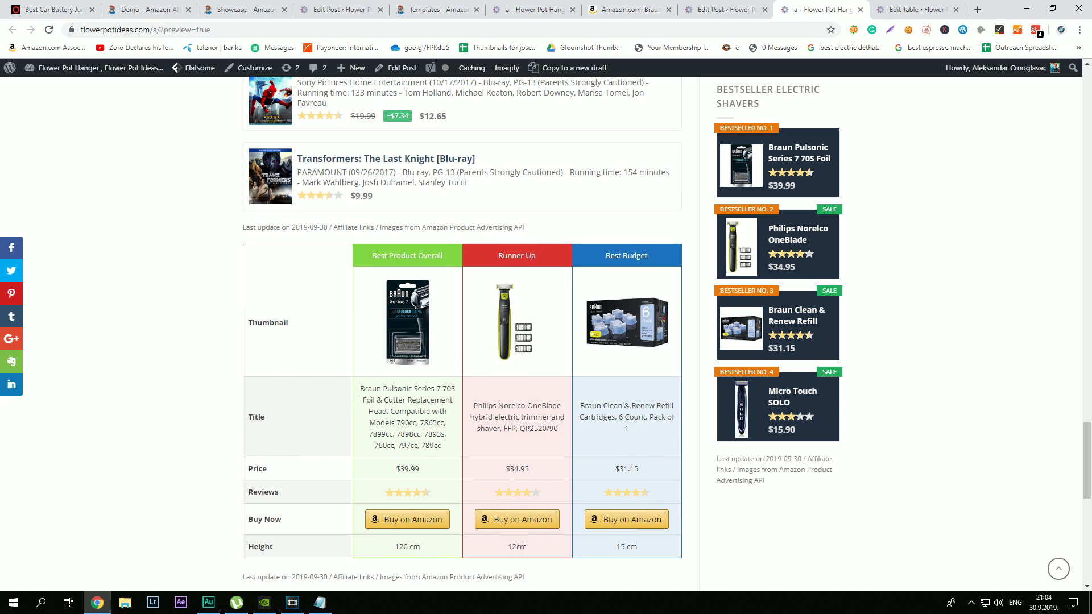